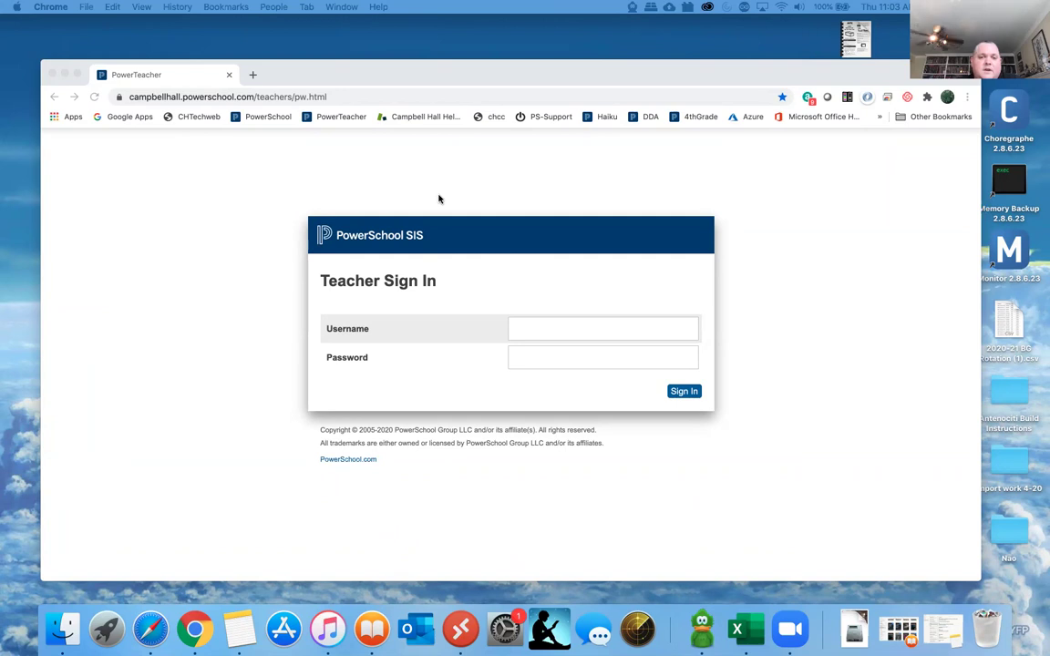
Sign in to PowerSchool SIS with the teacher's username and password.
{"action": "left_click_drag", "start_coordinate": [699, 73], "coordinate": [662, 61]}
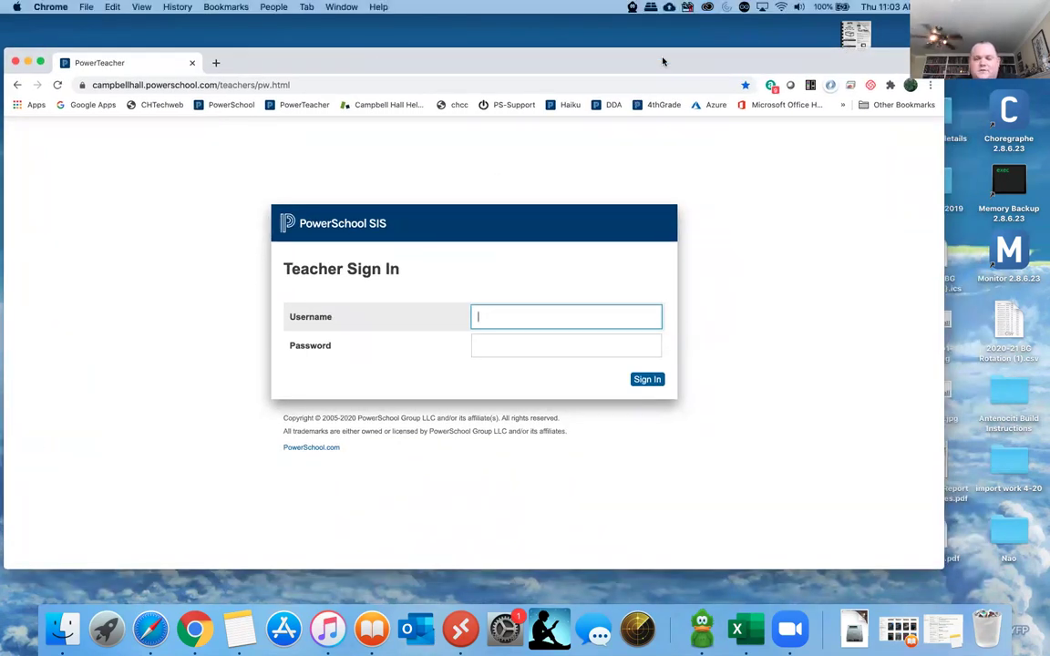
{"action": "left_click_drag", "start_coordinate": [653, 66], "coordinate": [685, 92]}
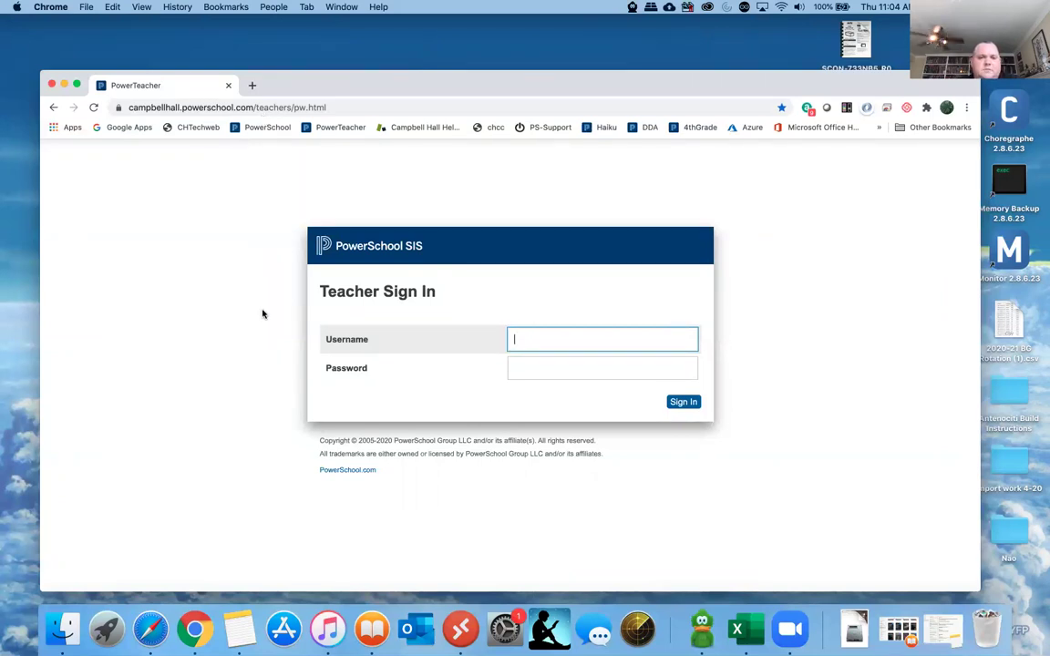
{"action": "left_click", "coordinate": [529, 337]}
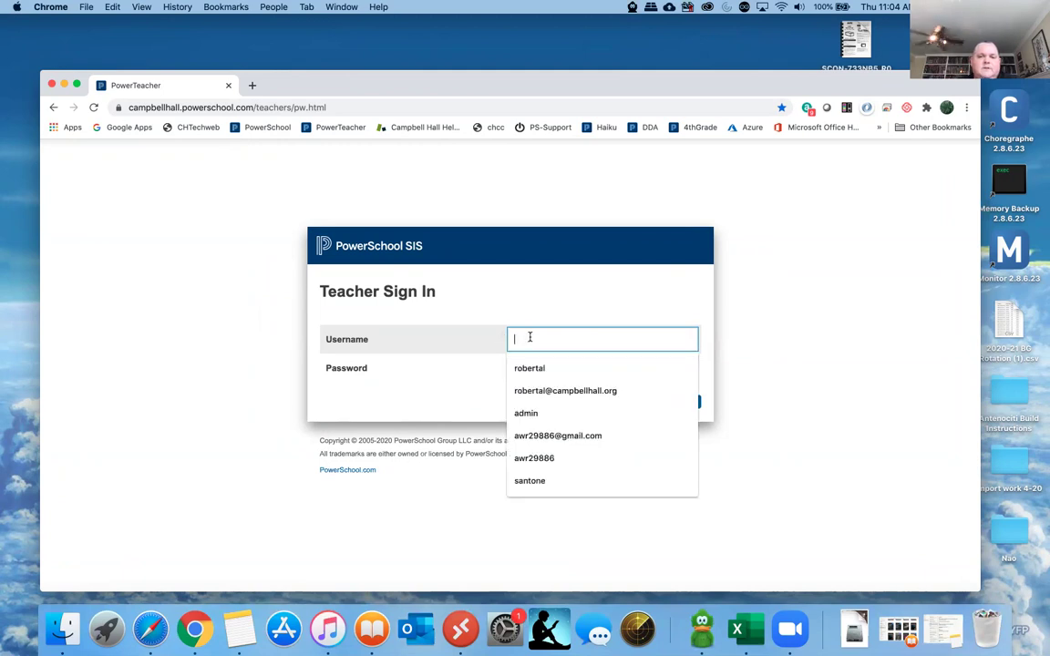
{"action": "type", "text": "robertal"}
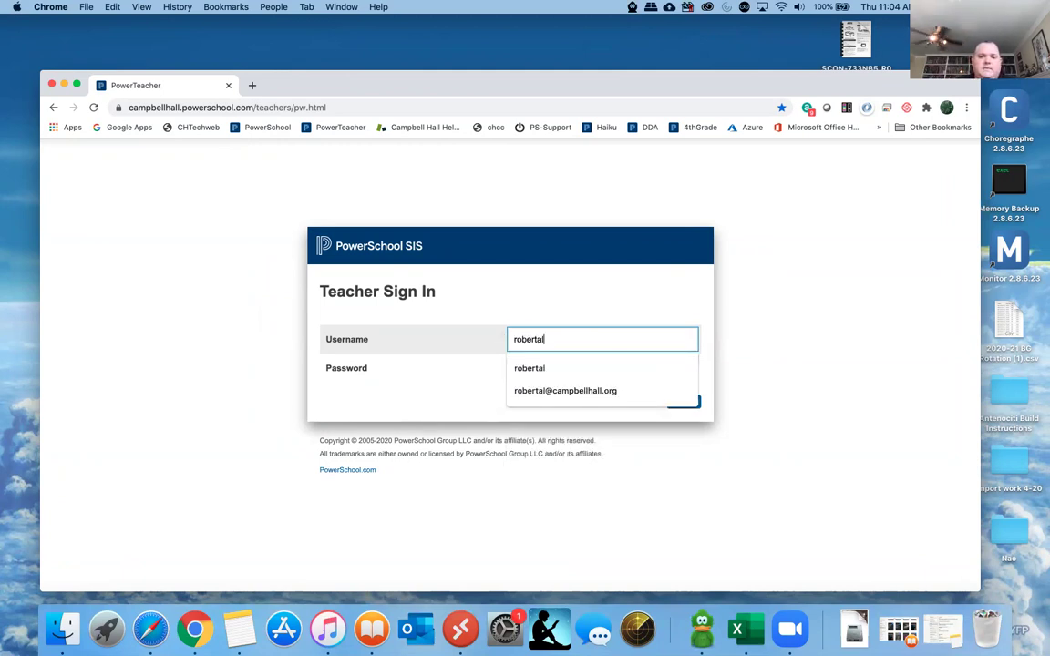
{"action": "key", "text": "Tab"}
{"action": "type", "text": "*********"}
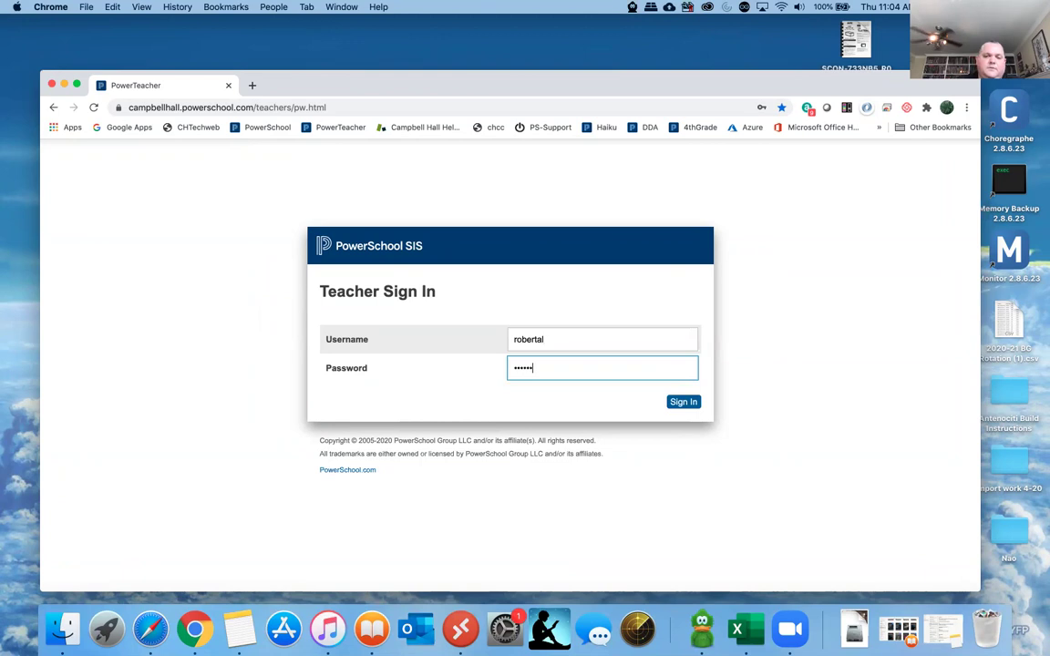
{"action": "key", "text": "Return"}
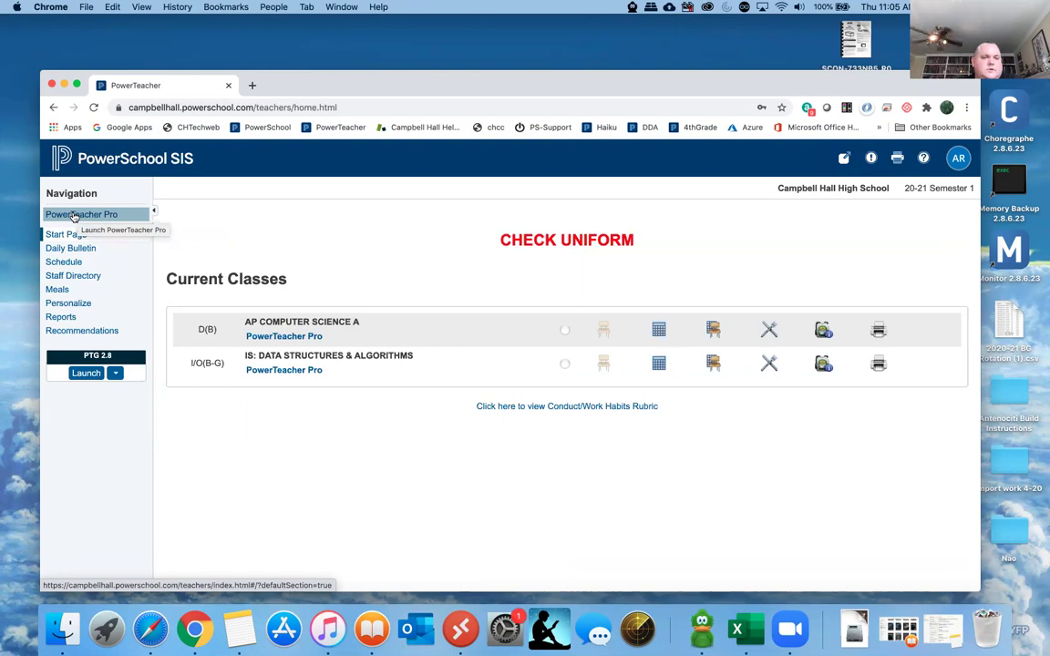
Open AP Computer Science A in PowerTeacher Pro, dismiss What's New, and open the class picker.
{"action": "left_click", "coordinate": [302, 340]}
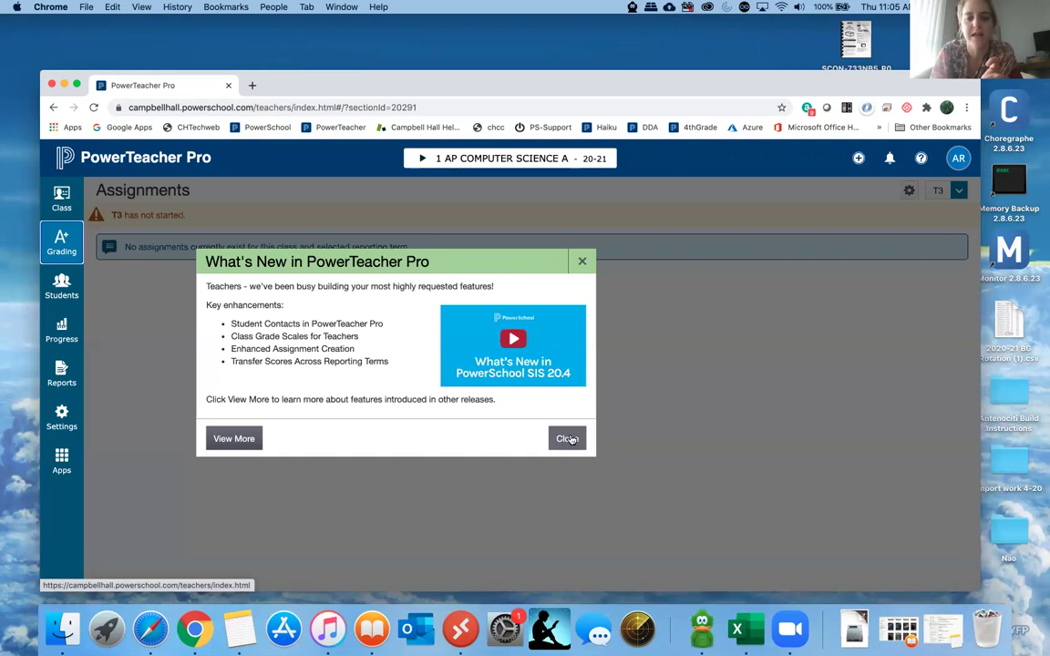
{"action": "left_click", "coordinate": [567, 438]}
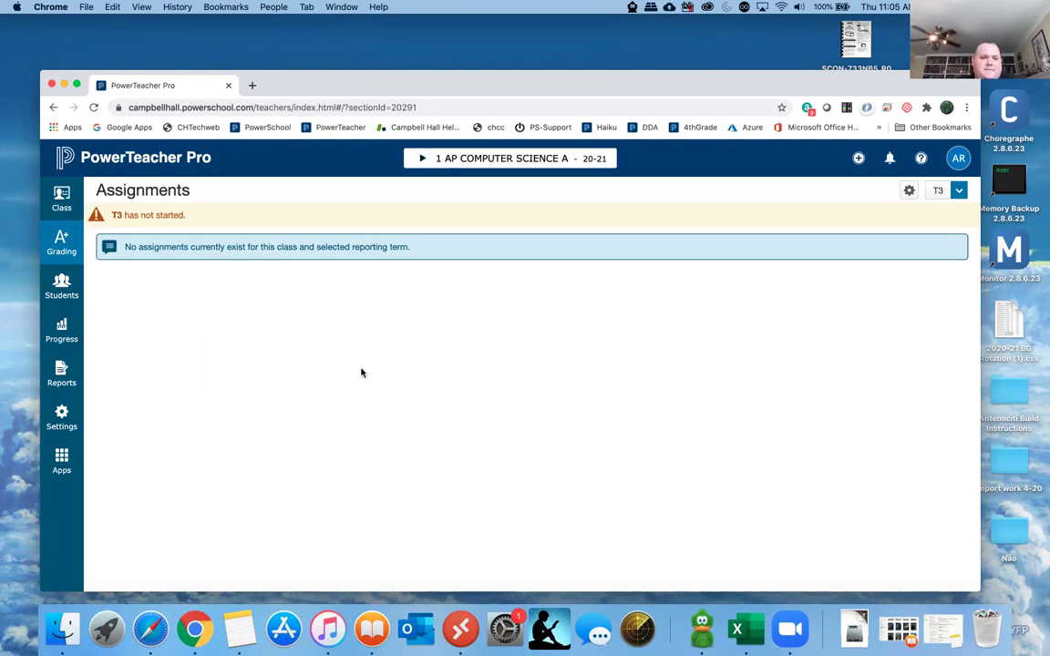
{"action": "left_click_drag", "start_coordinate": [350, 86], "coordinate": [369, 88]}
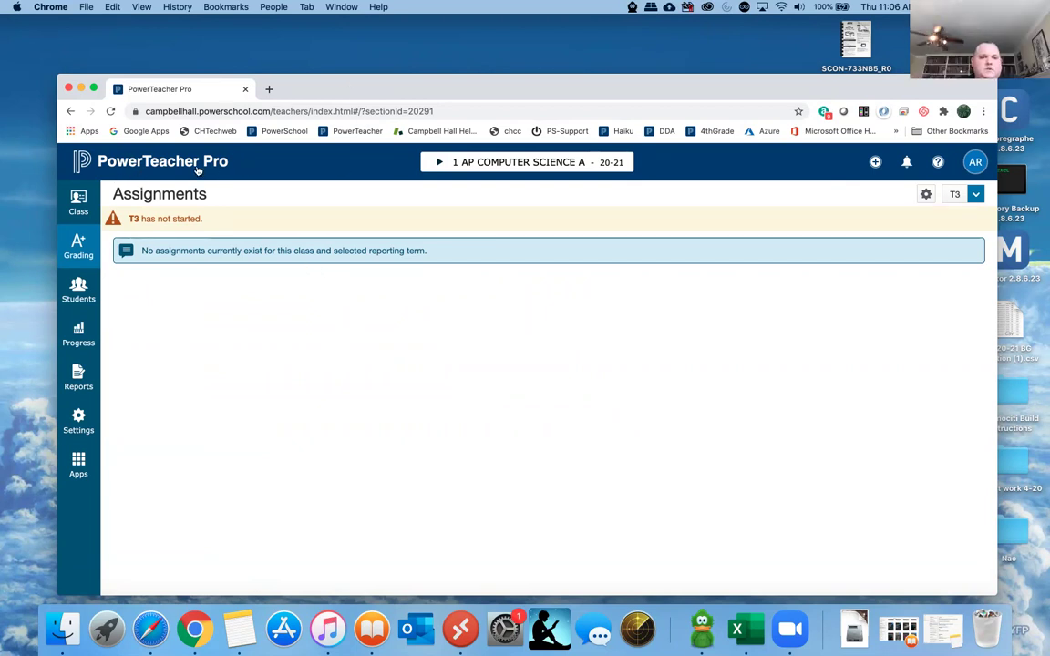
{"action": "left_click_drag", "start_coordinate": [422, 76], "coordinate": [406, 72]}
{"action": "left_click", "coordinate": [424, 158]}
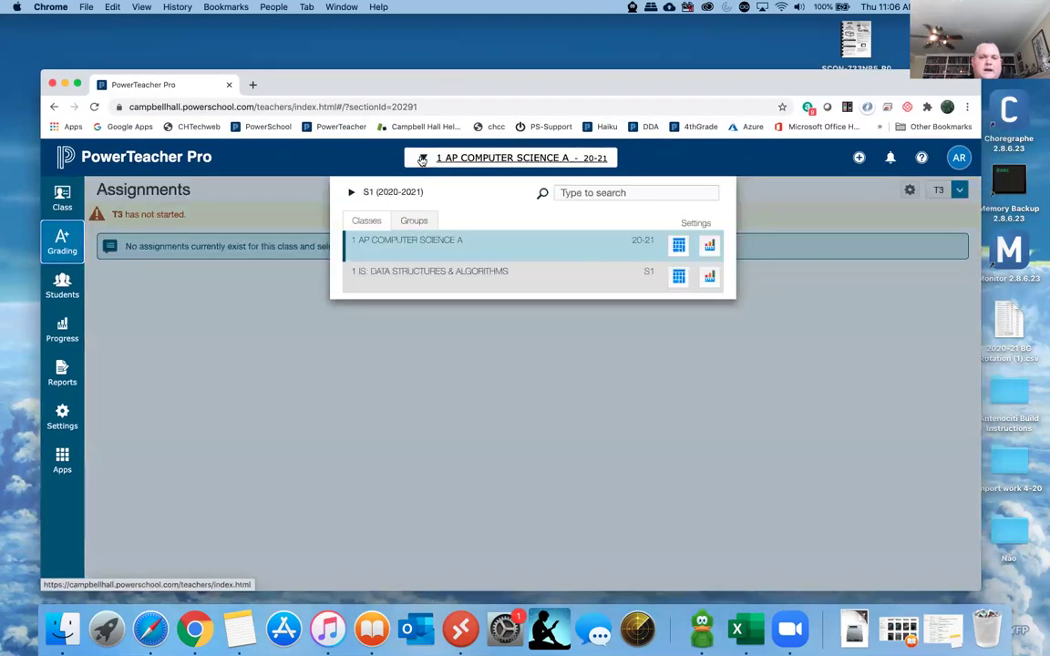
Switch the class picker's term to the full 2020-2021 year and close it.
{"action": "left_click", "coordinate": [350, 194]}
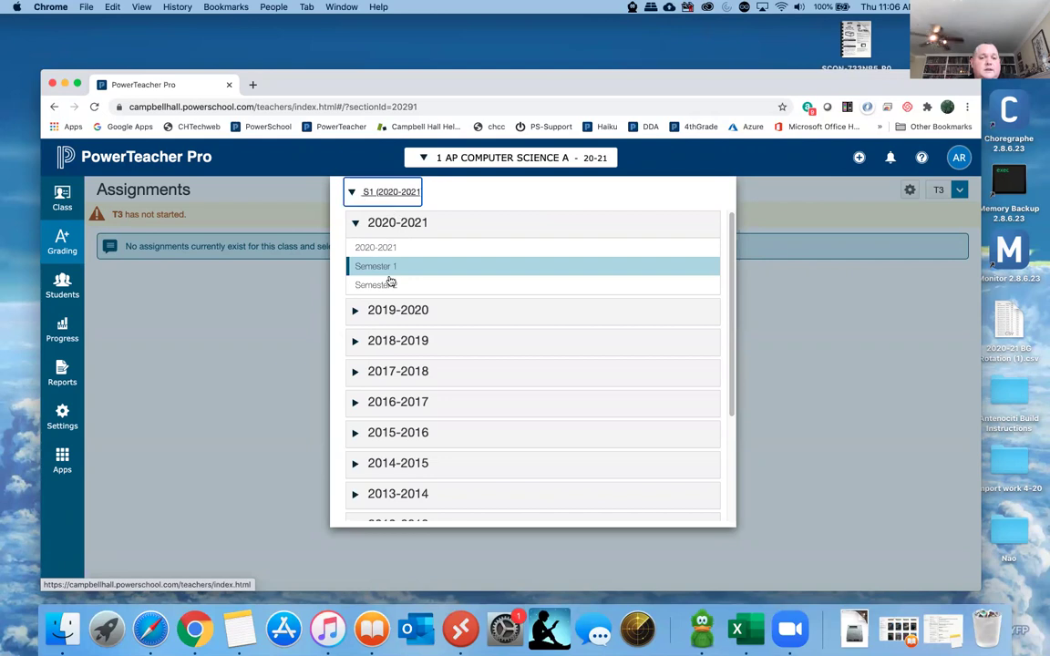
{"action": "left_click", "coordinate": [350, 193]}
{"action": "left_click", "coordinate": [352, 195]}
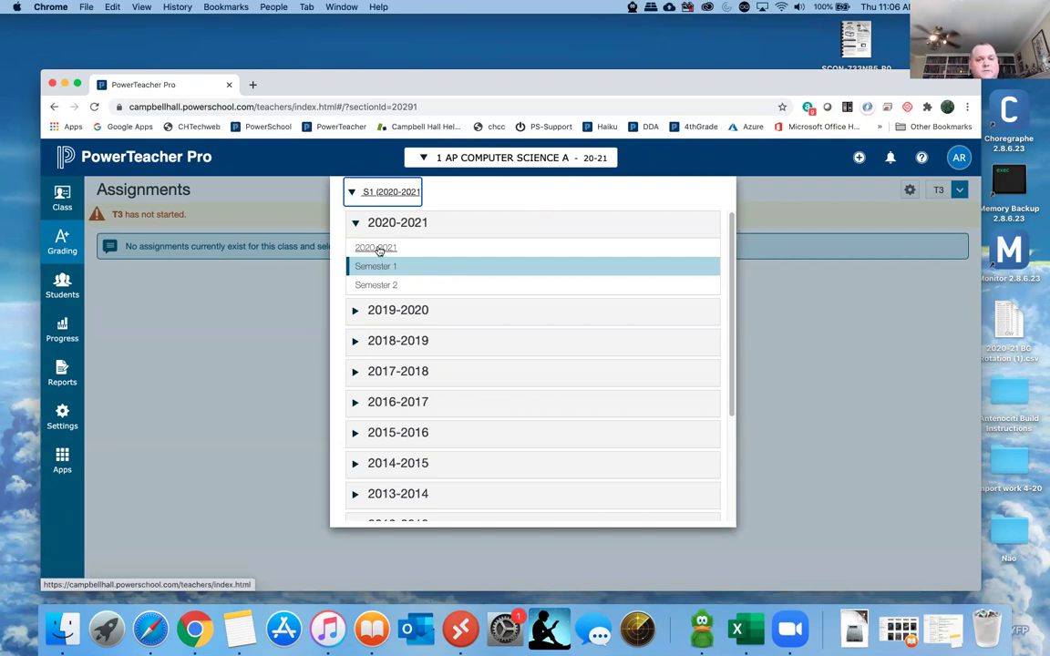
{"action": "left_click", "coordinate": [378, 249]}
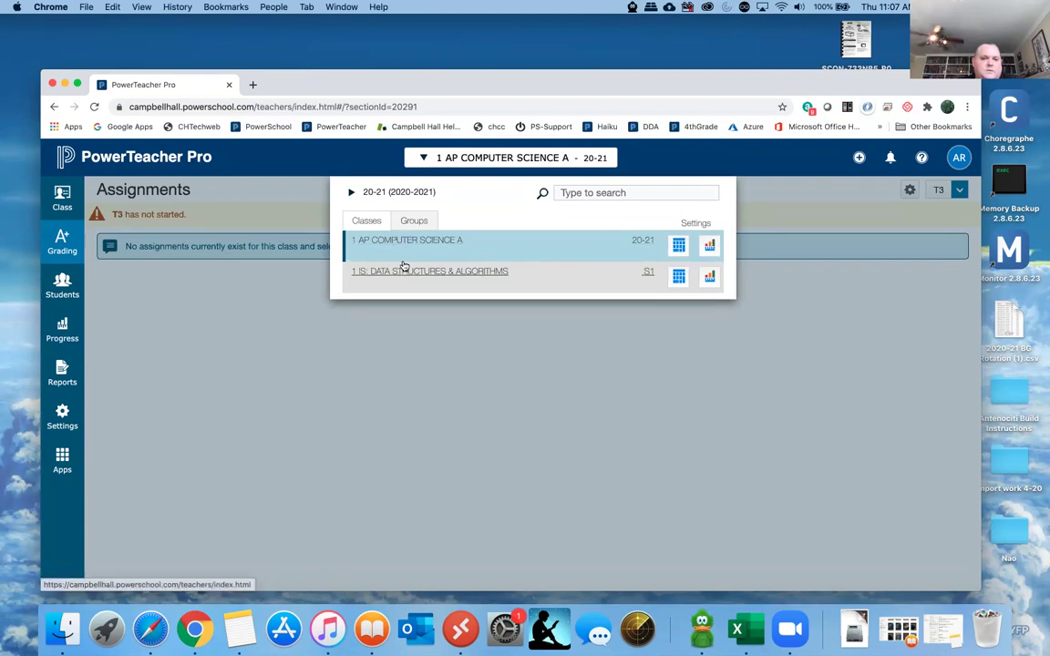
{"action": "left_click", "coordinate": [776, 290]}
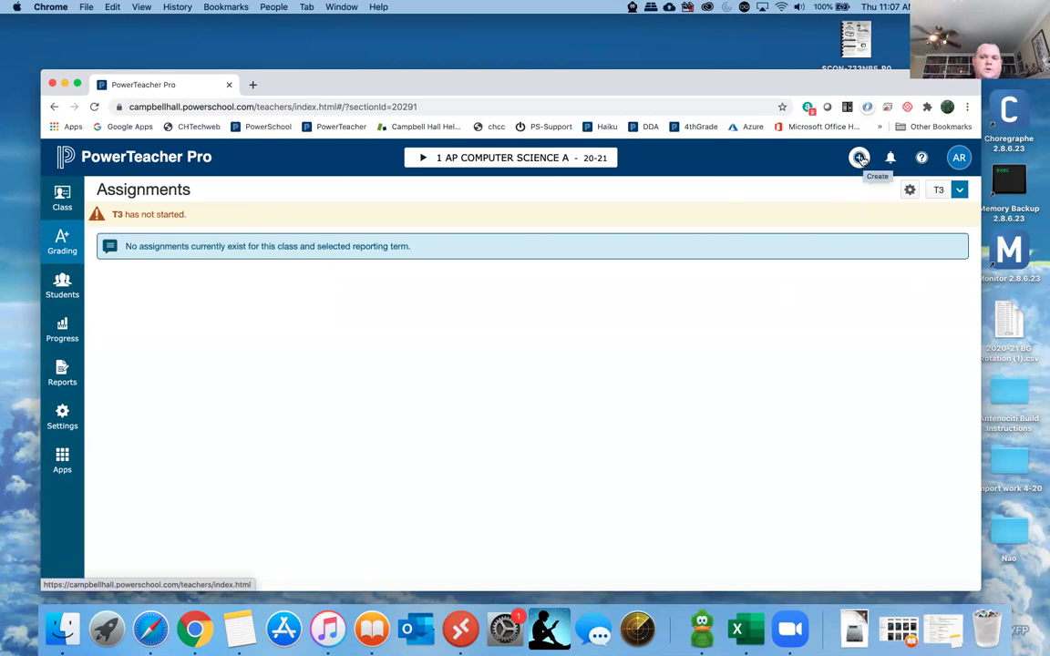
{"action": "left_click", "coordinate": [859, 158]}
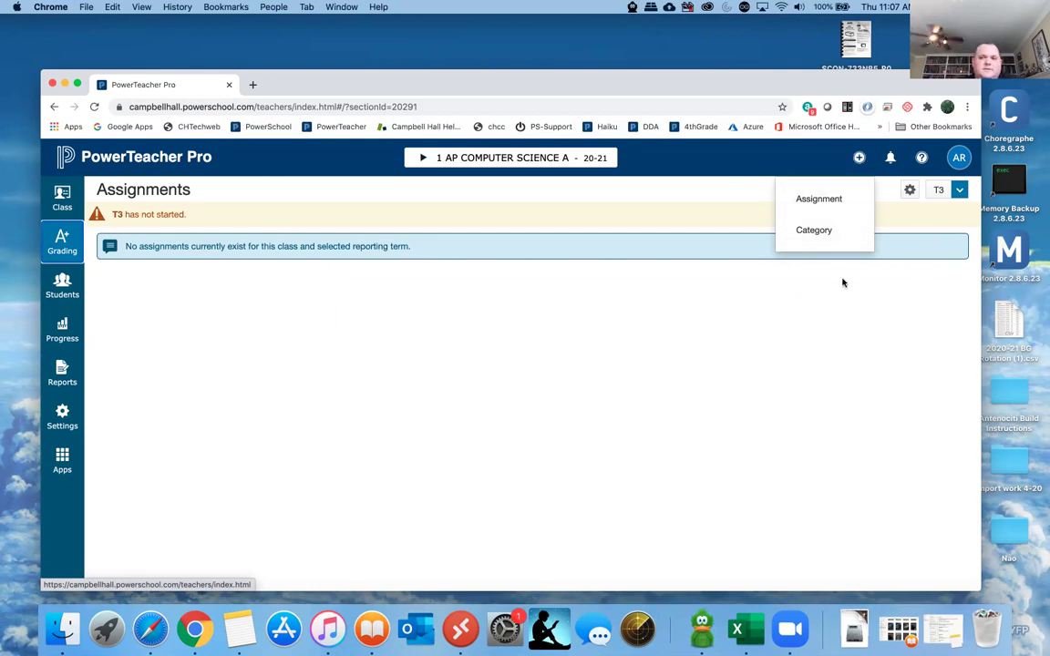
{"action": "left_click", "coordinate": [841, 279]}
{"action": "left_click", "coordinate": [960, 159]}
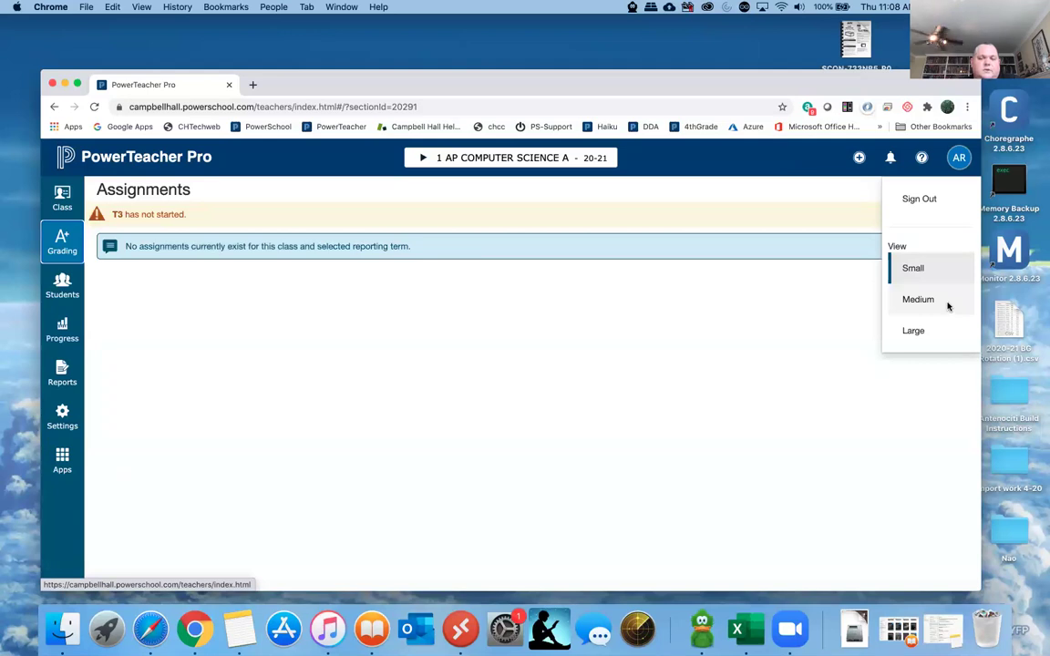
{"action": "left_click", "coordinate": [833, 301]}
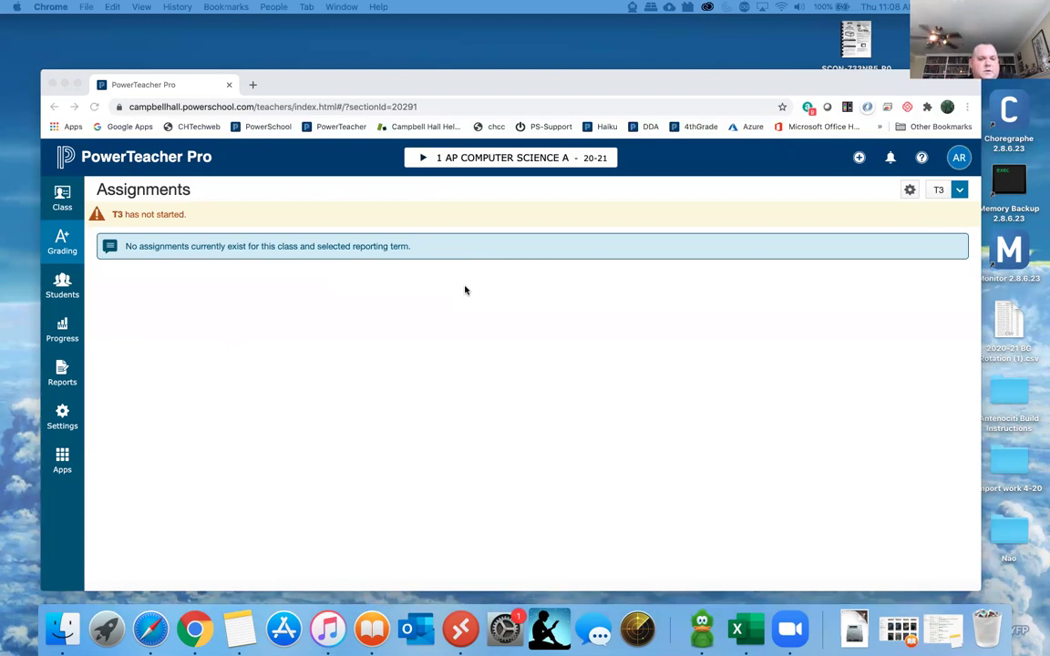
Go to Grading > Categories and start a new category from the + menu.
{"action": "left_click", "coordinate": [62, 242]}
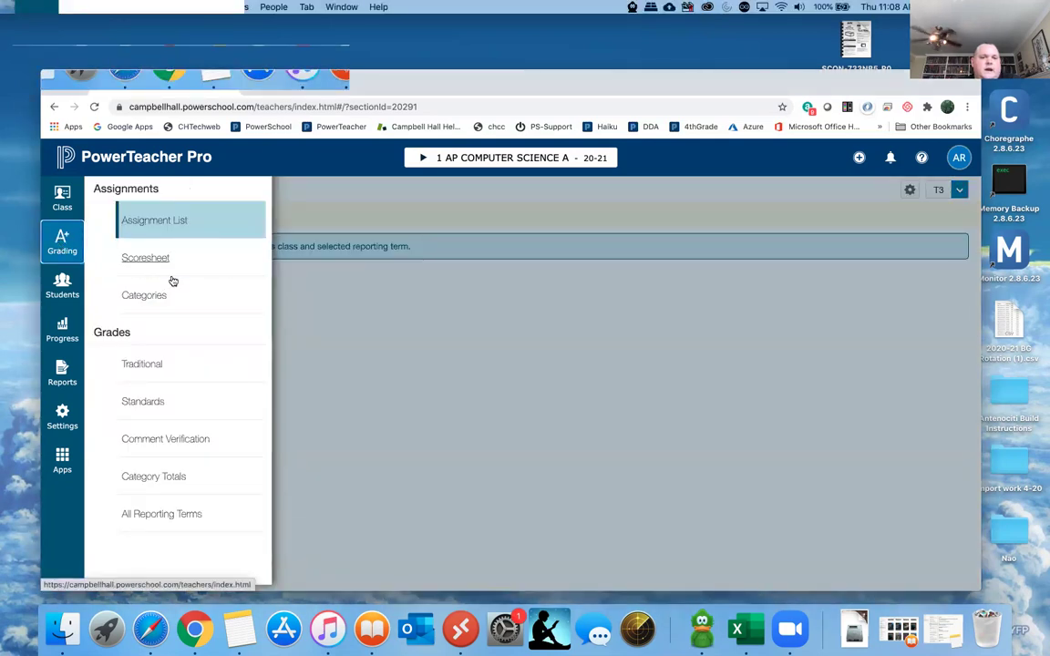
{"action": "left_click", "coordinate": [146, 296]}
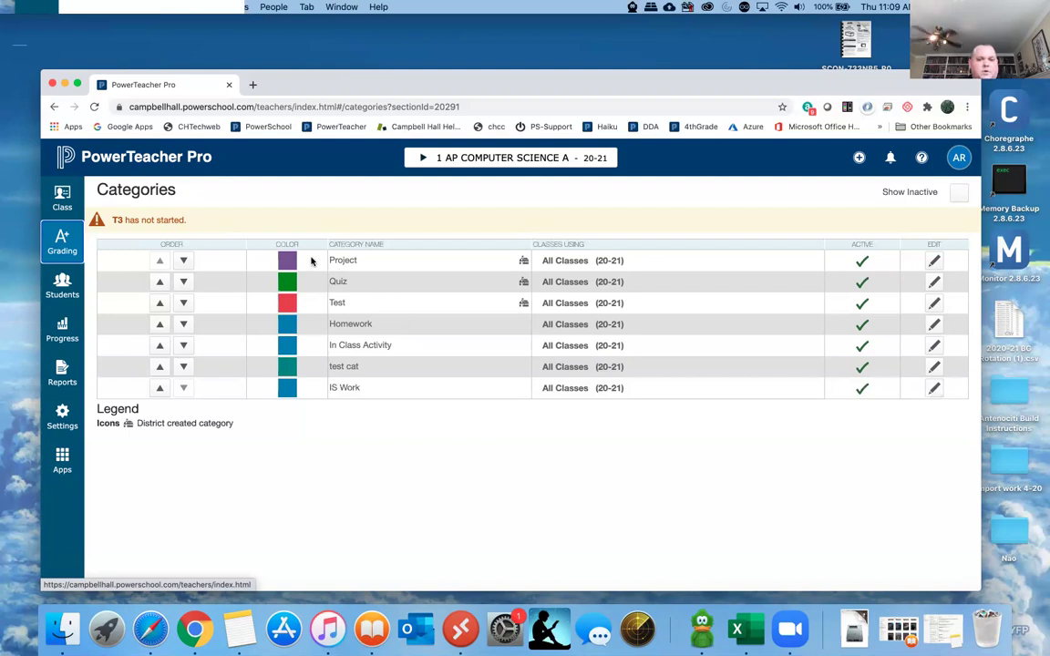
{"action": "left_click", "coordinate": [859, 158]}
{"action": "left_click", "coordinate": [811, 232]}
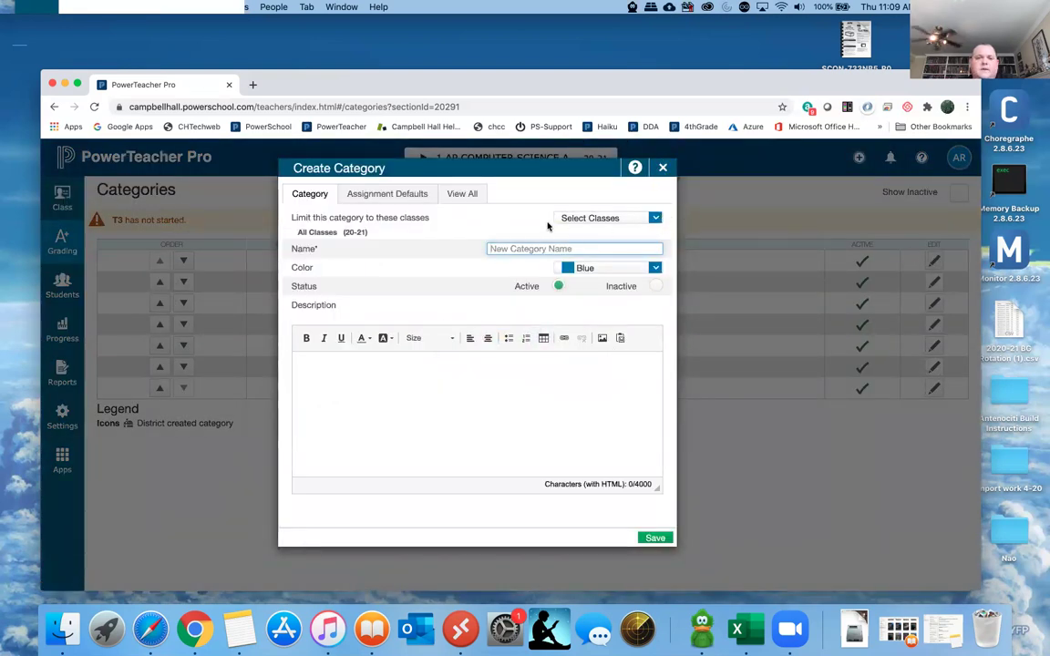
Review the new category's Assignment Defaults, then return to its Category details.
{"action": "left_click", "coordinate": [393, 197]}
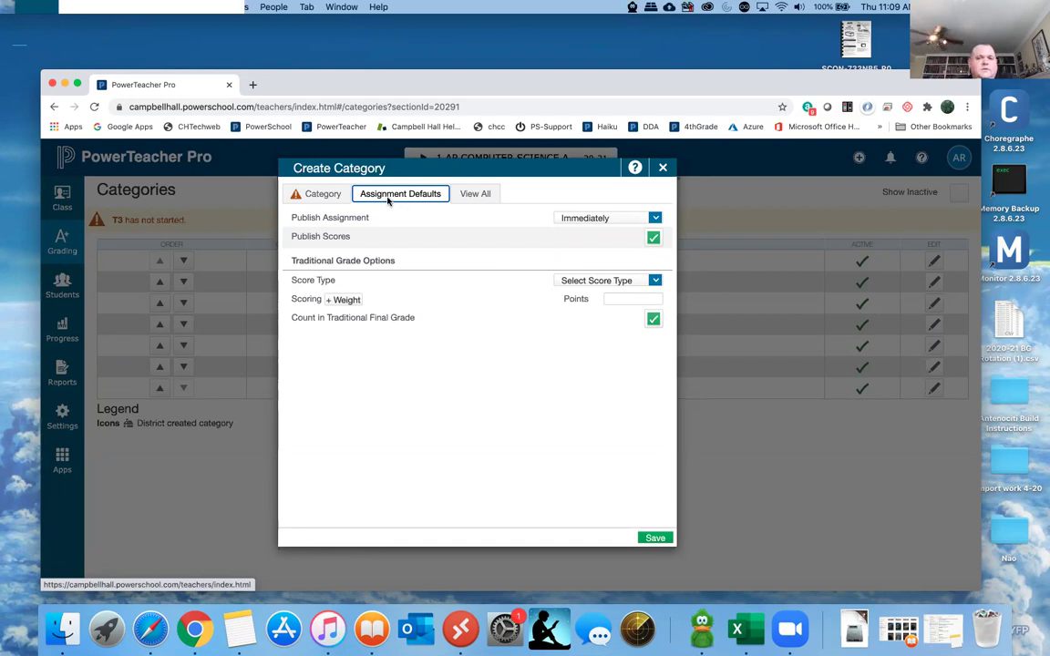
{"action": "left_click", "coordinate": [321, 197]}
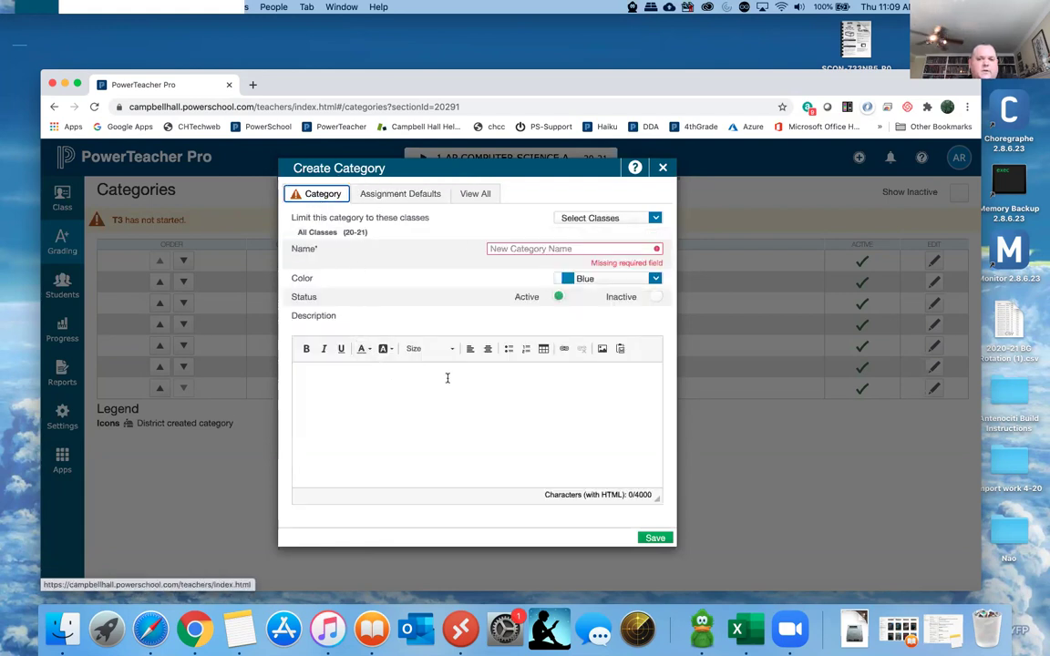
Check the class-limit list and colour choices, leaving the new category's colour at Blue.
{"action": "left_click", "coordinate": [655, 219]}
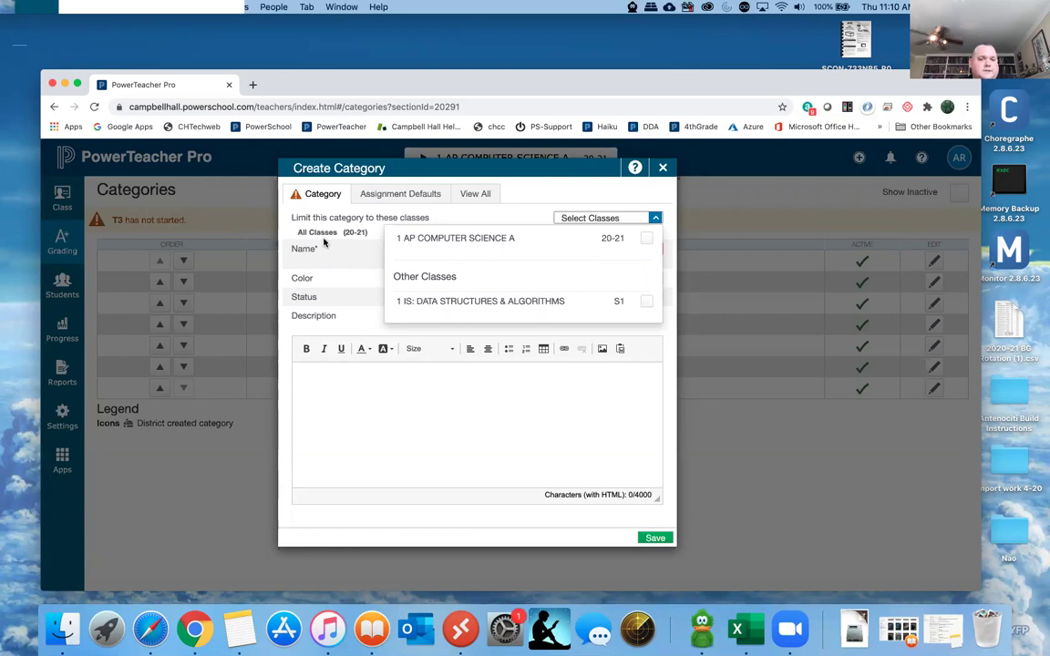
{"action": "left_click", "coordinate": [517, 216]}
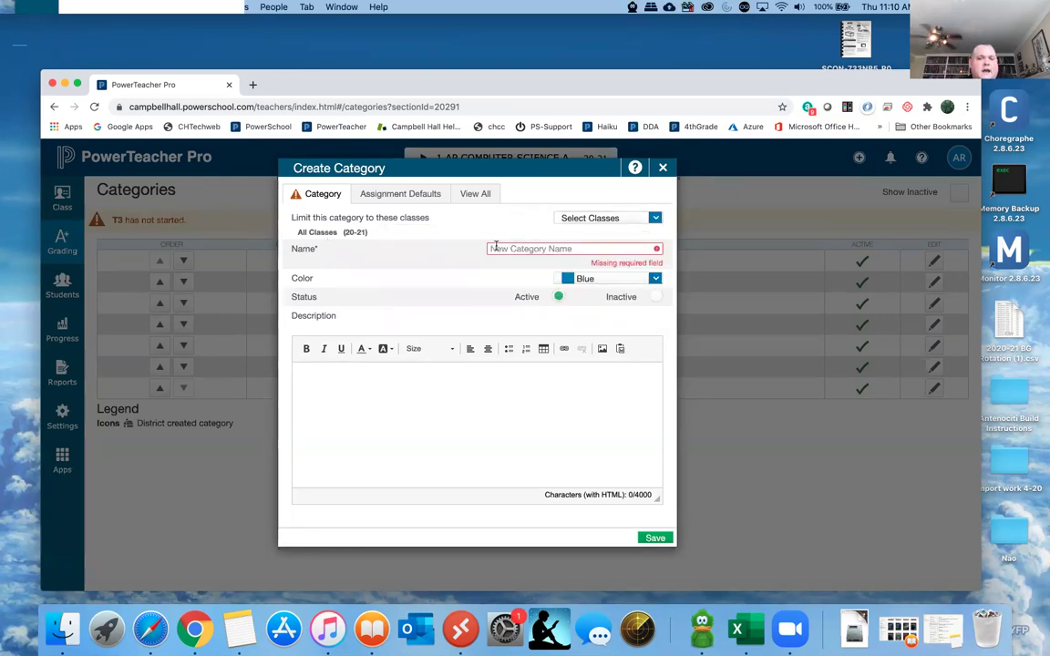
{"action": "left_click", "coordinate": [655, 279]}
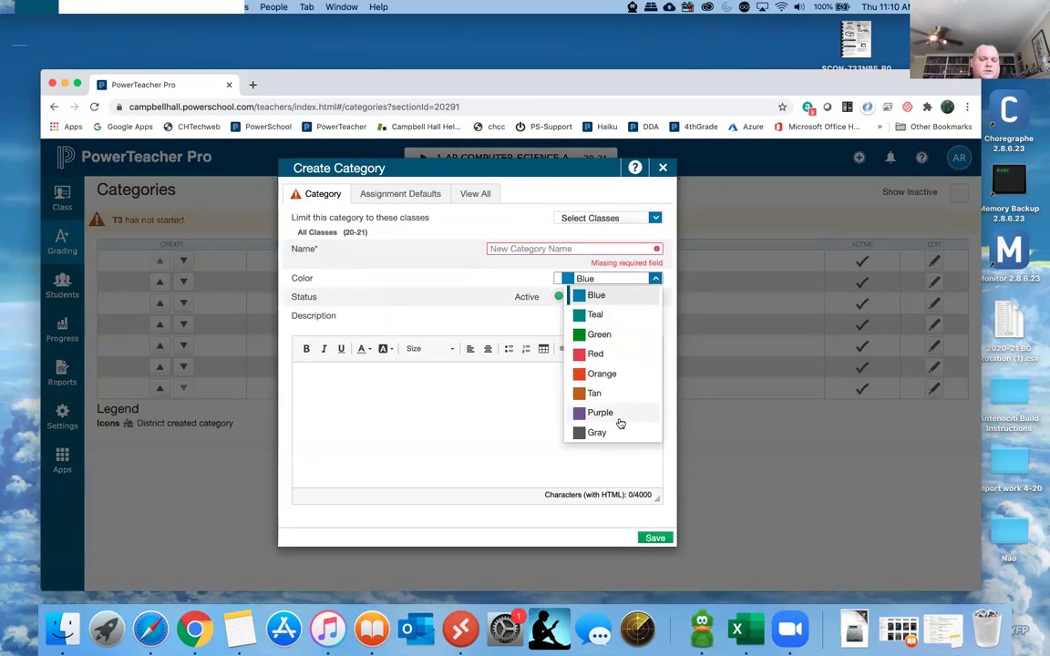
{"action": "left_click", "coordinate": [486, 320]}
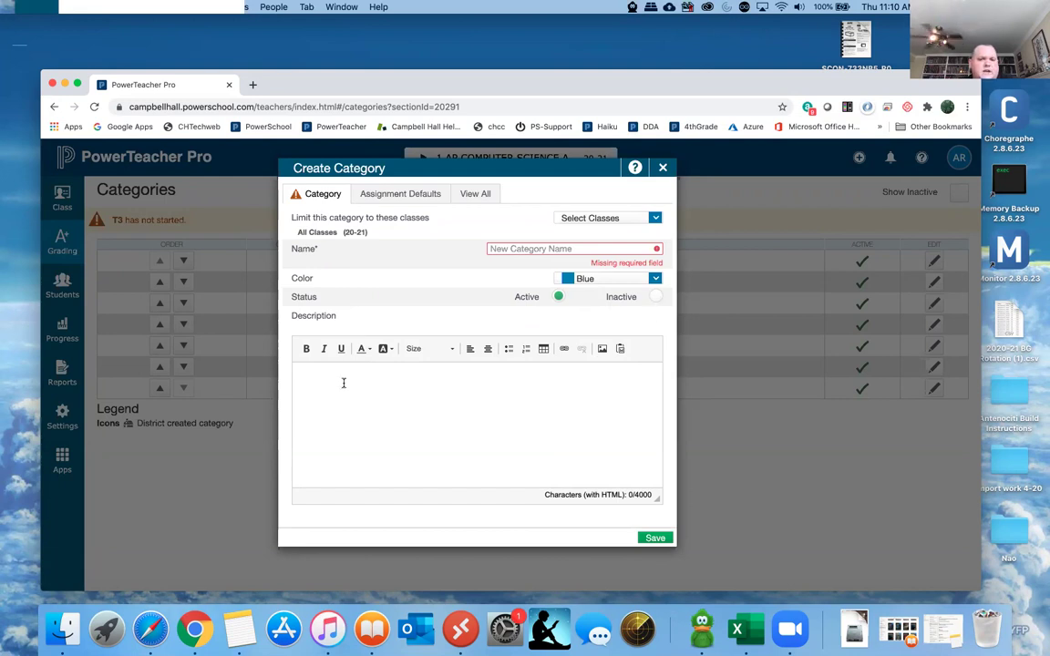
On the Assignment Defaults tab, keep Publish Assignment set to Immediately.
{"action": "left_click", "coordinate": [402, 195]}
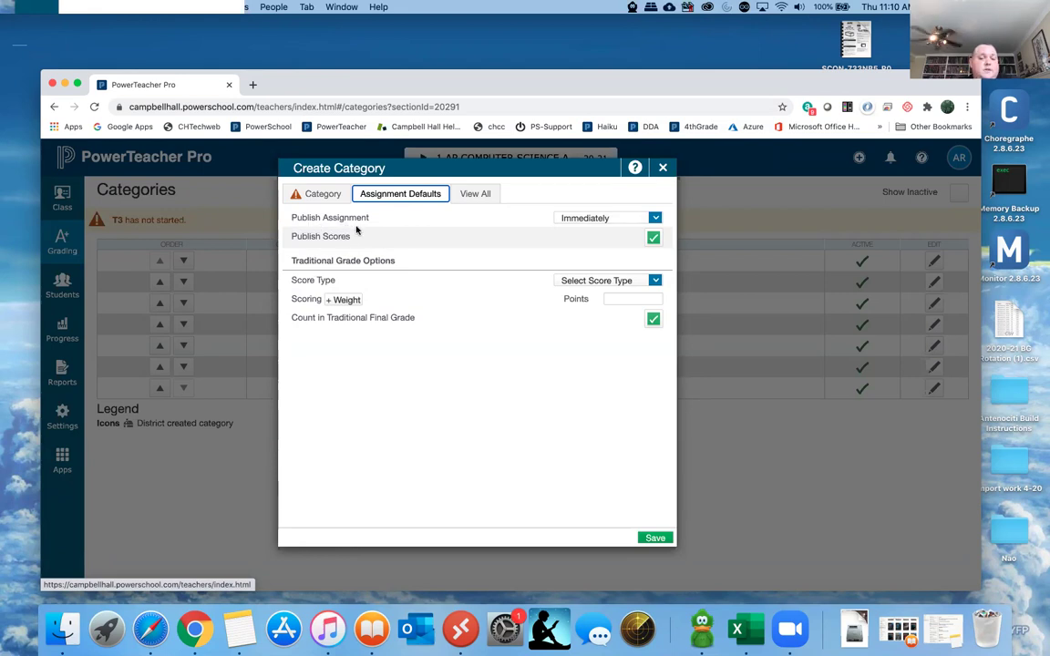
{"action": "left_click", "coordinate": [584, 219]}
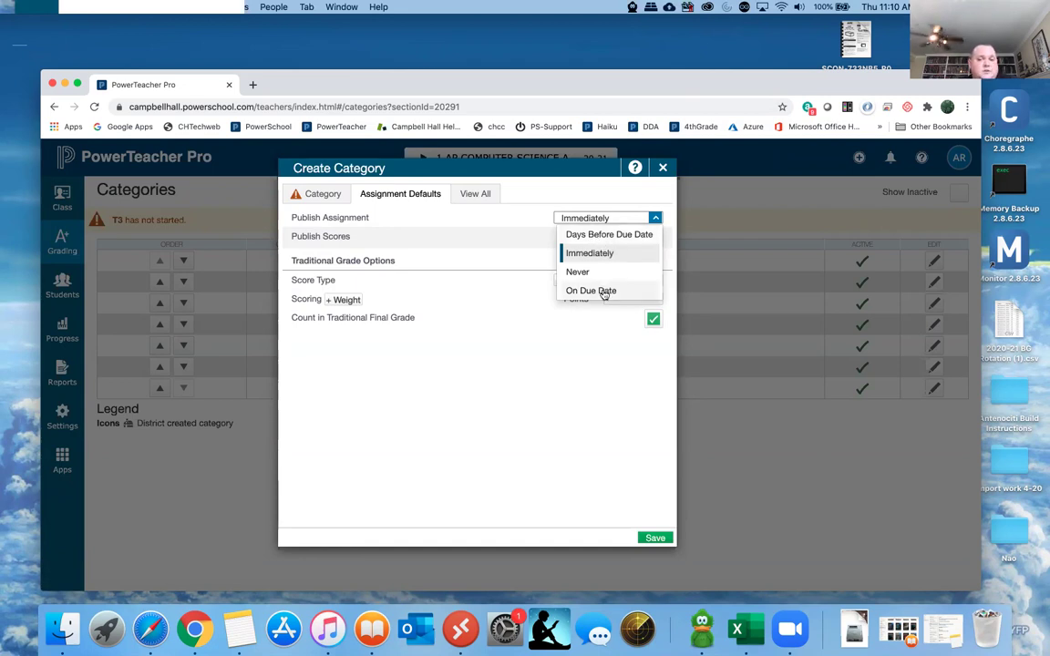
{"action": "left_click", "coordinate": [487, 222]}
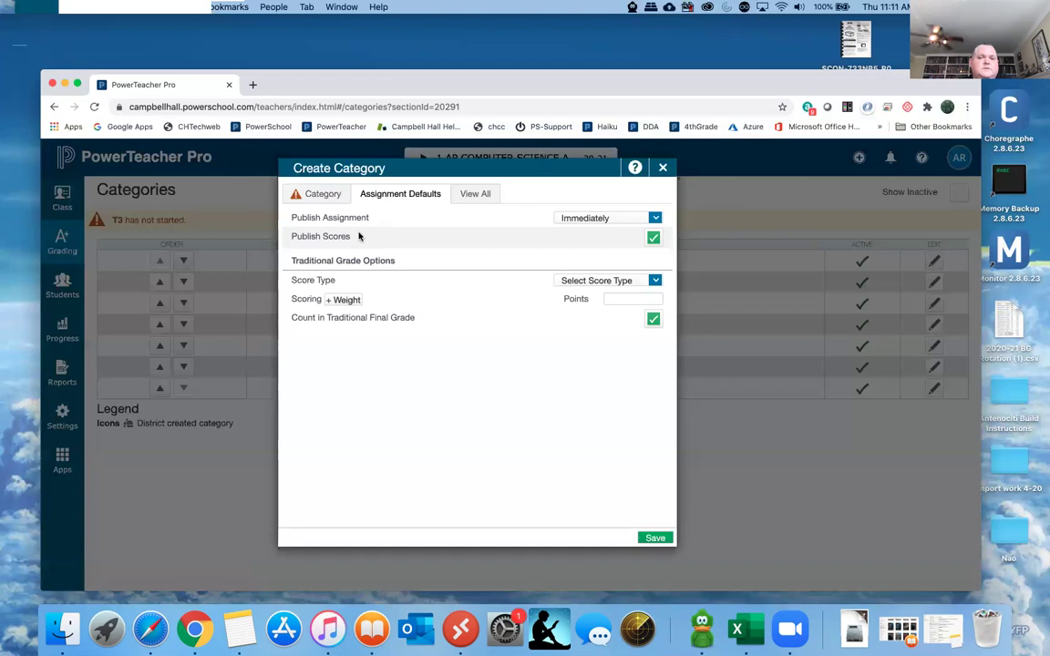
{"action": "left_click_drag", "start_coordinate": [342, 239], "coordinate": [293, 235]}
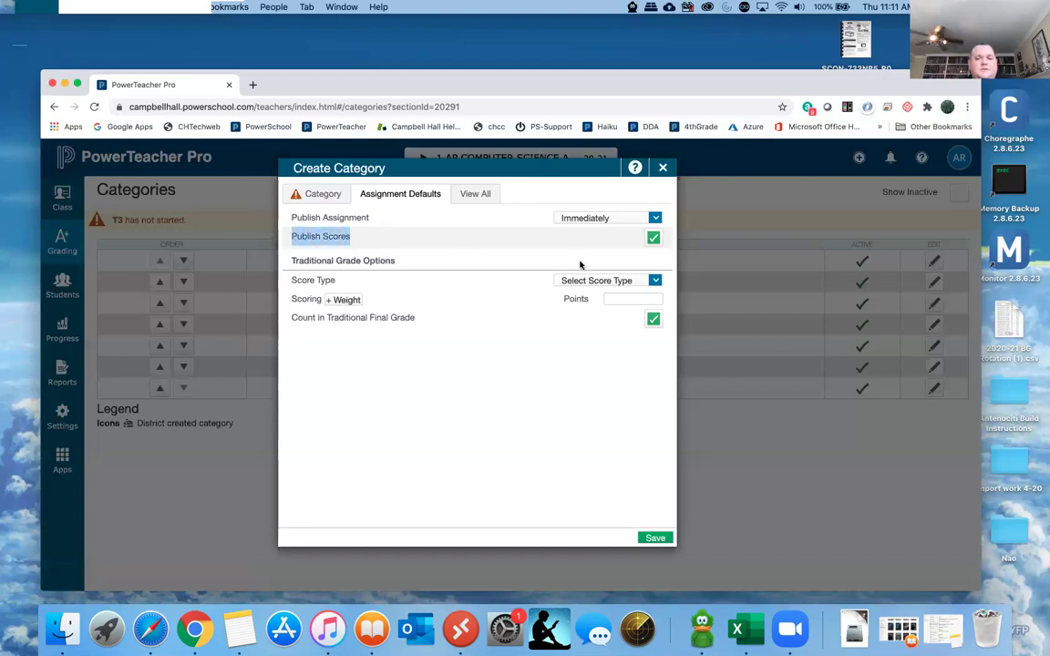
{"action": "left_click", "coordinate": [492, 240]}
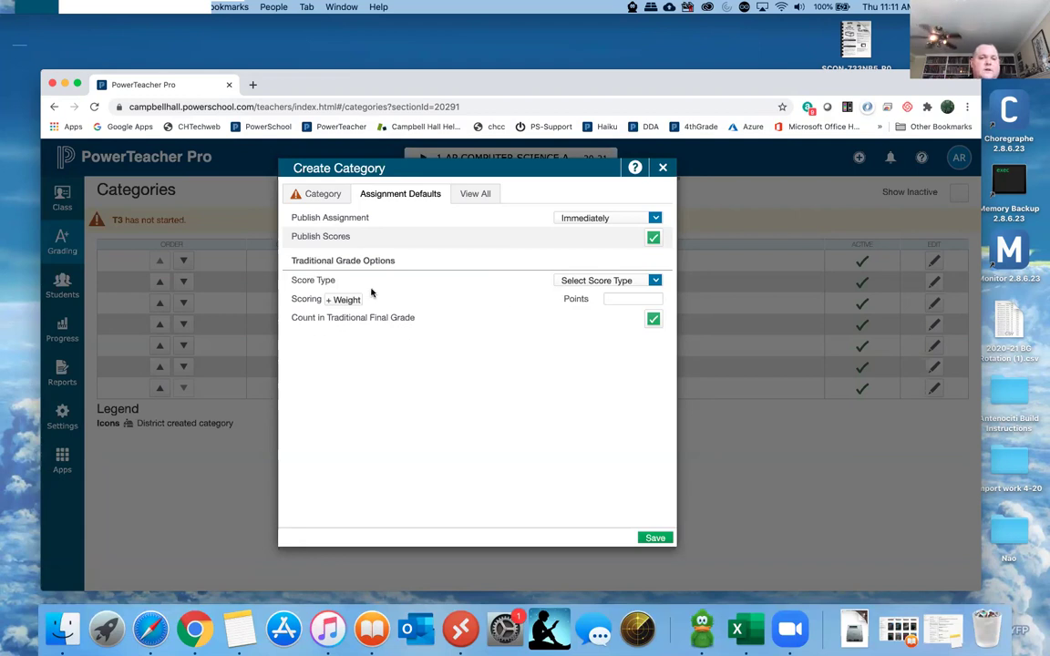
{"action": "left_click", "coordinate": [569, 283]}
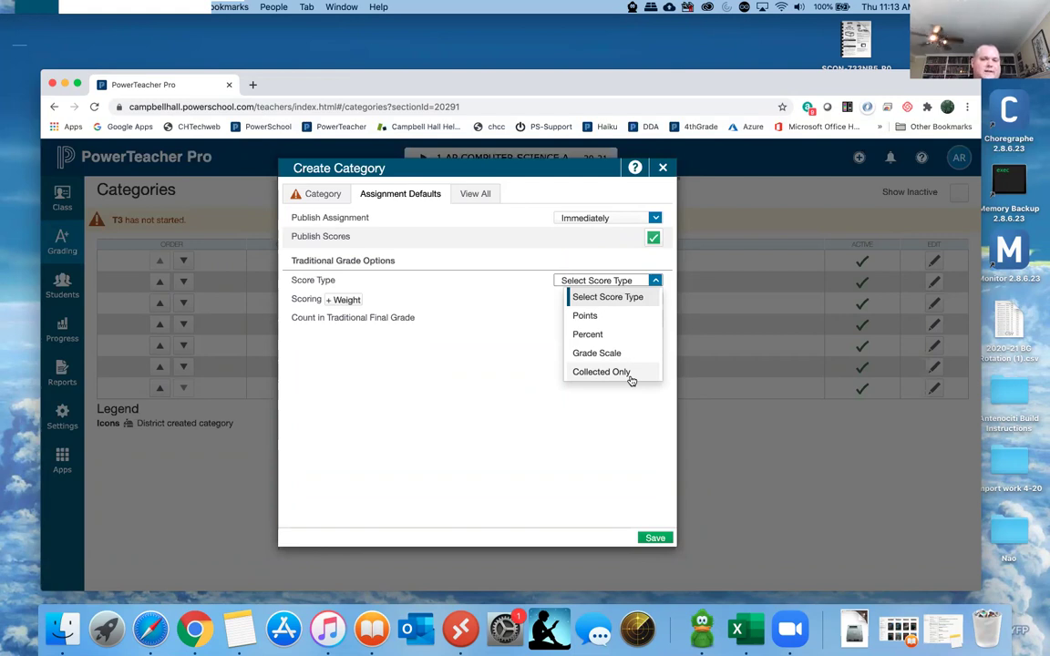
{"action": "left_click", "coordinate": [410, 376]}
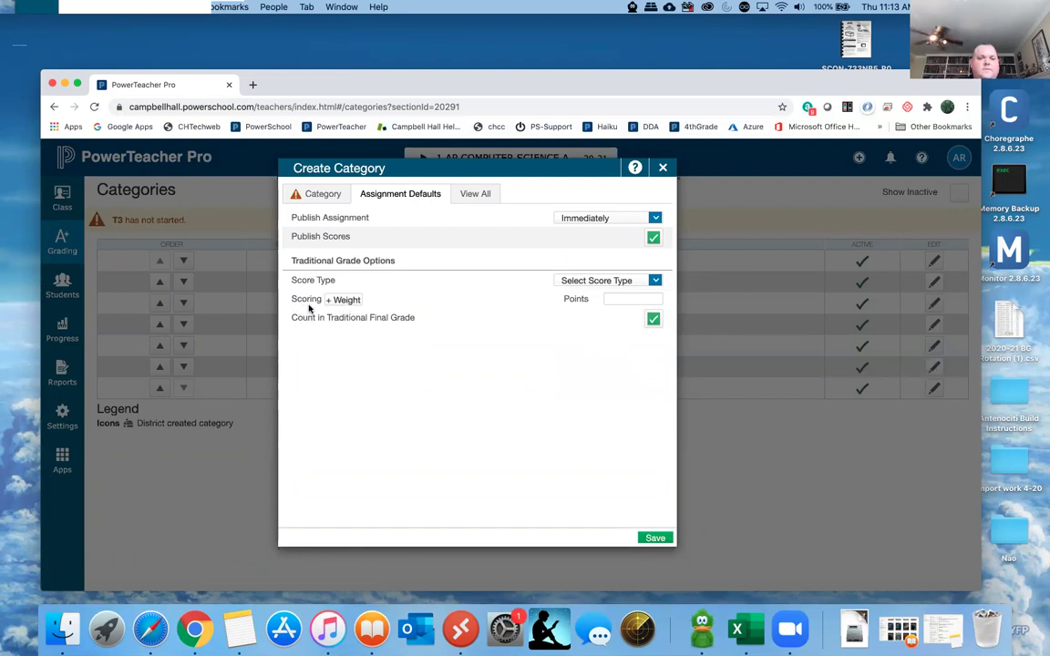
{"action": "left_click", "coordinate": [622, 280]}
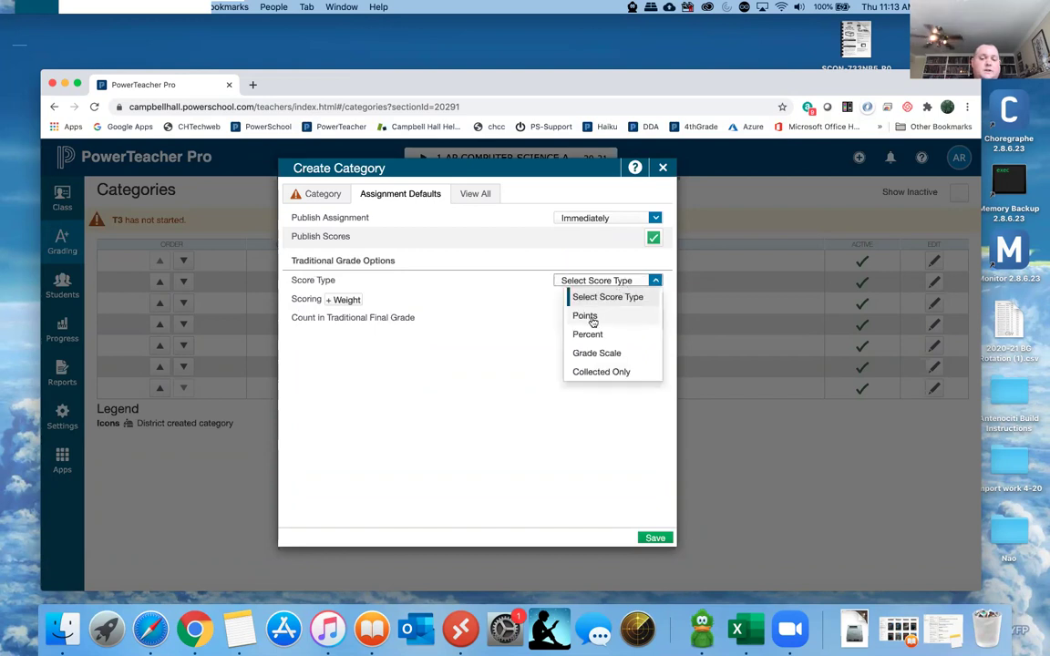
{"action": "left_click", "coordinate": [588, 282]}
{"action": "left_click", "coordinate": [588, 282]}
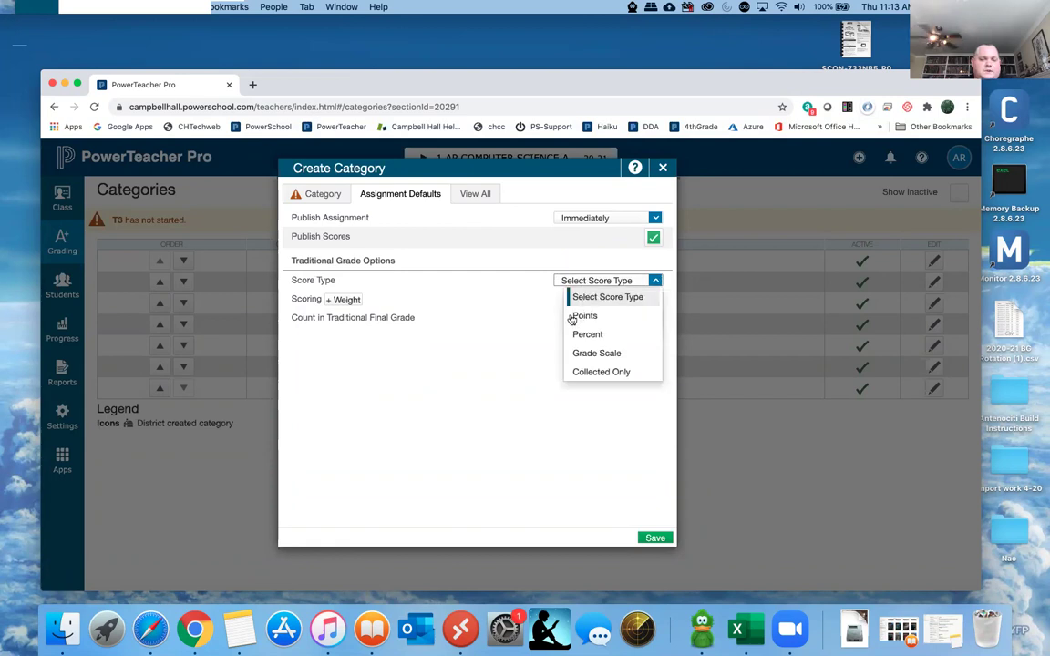
{"action": "left_click", "coordinate": [532, 290]}
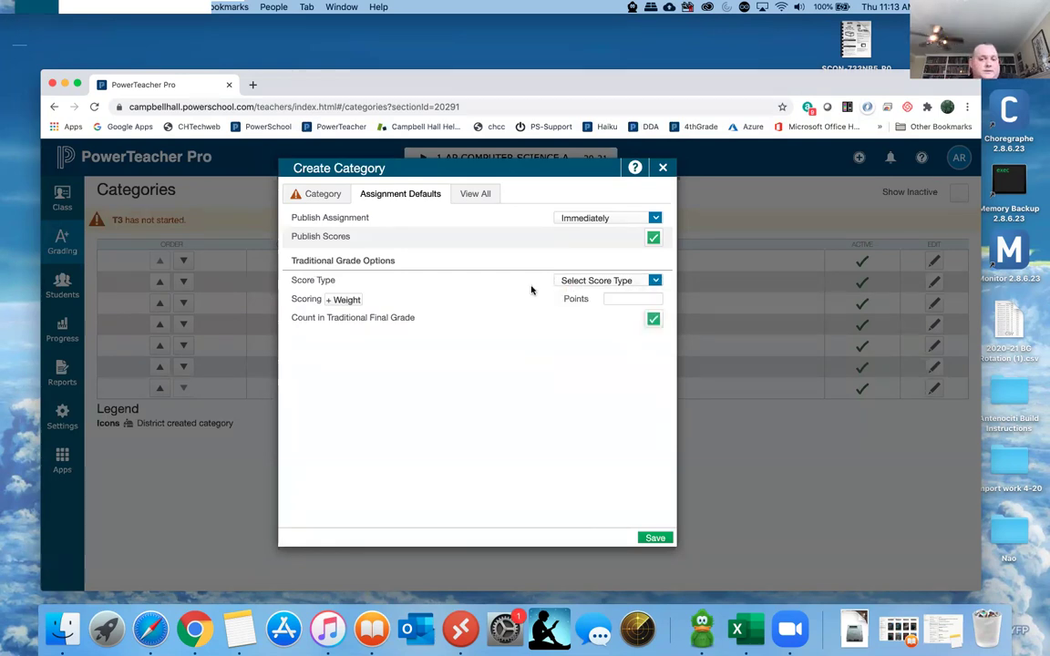
{"action": "left_click", "coordinate": [619, 298]}
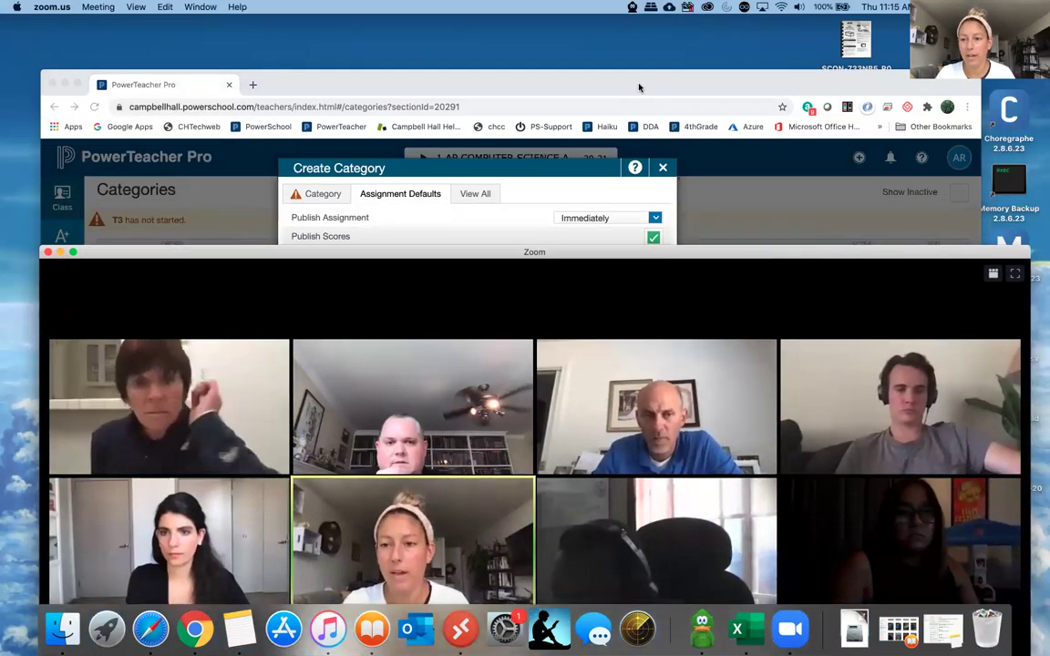
Set the new category's default Score Type to Percent.
{"action": "left_click_drag", "start_coordinate": [574, 74], "coordinate": [588, 41]}
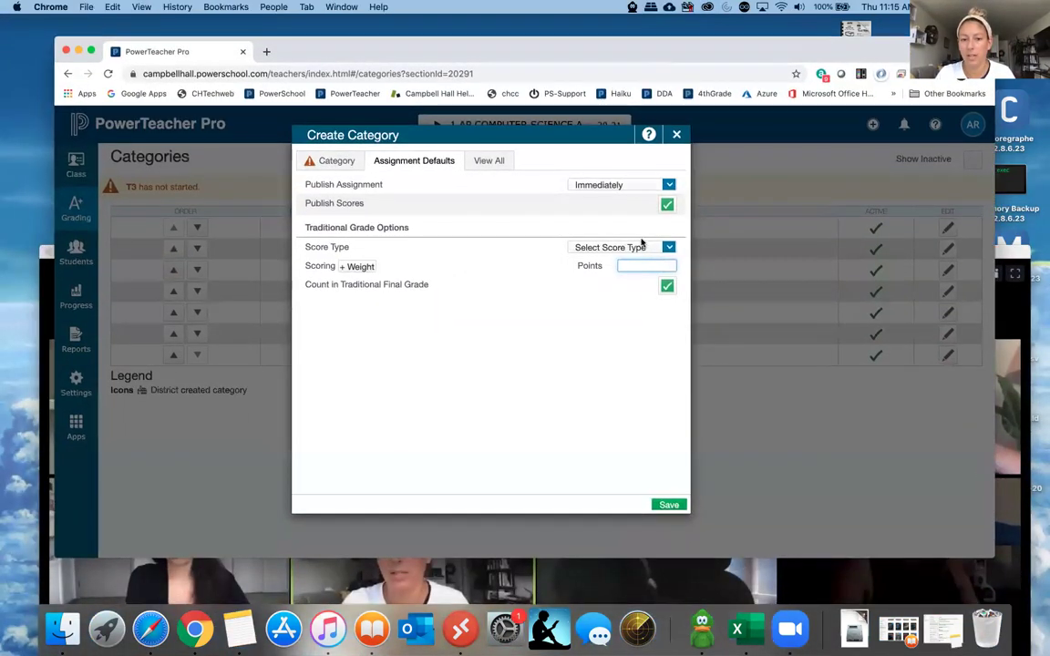
{"action": "left_click", "coordinate": [645, 247]}
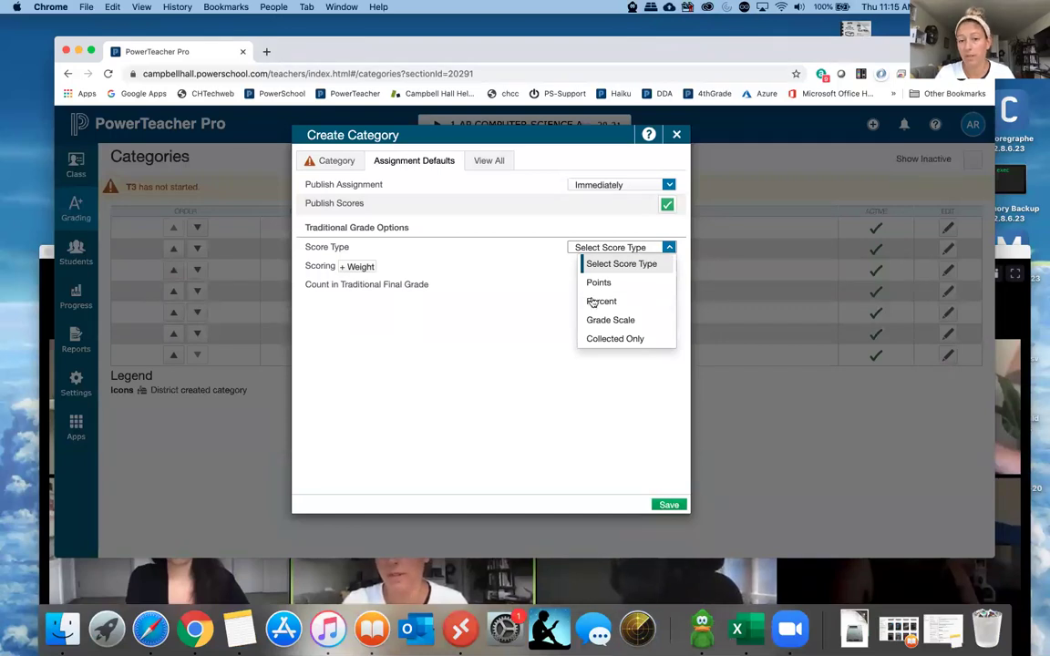
{"action": "left_click", "coordinate": [601, 301]}
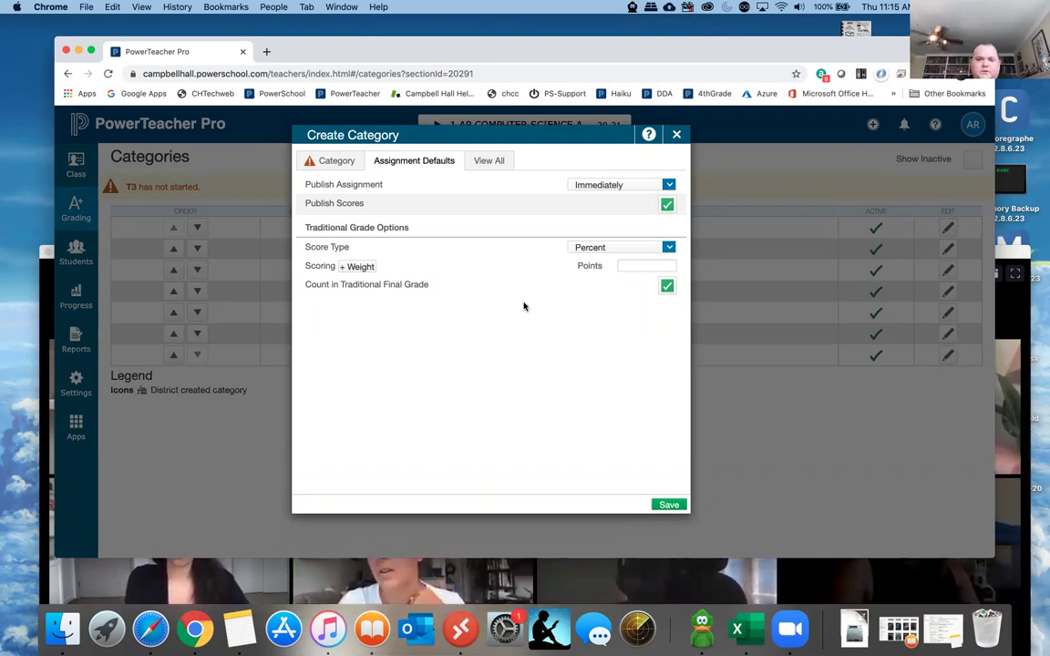
Recheck the Score Type choices and keep Percent as the category's default.
{"action": "left_click", "coordinate": [621, 265]}
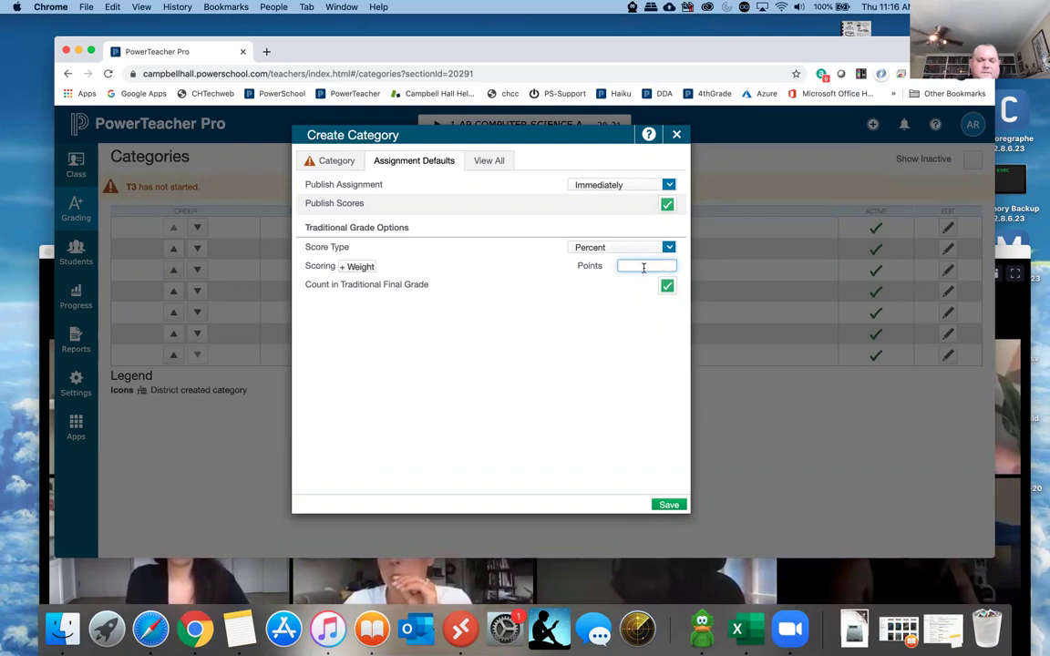
{"action": "left_click", "coordinate": [602, 248]}
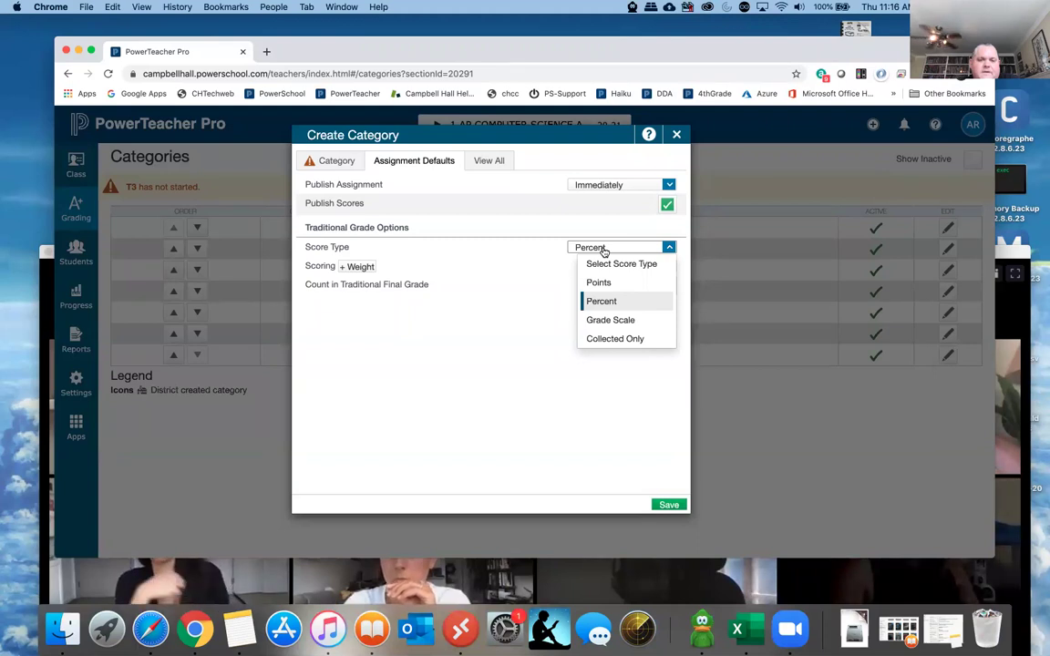
{"action": "left_click", "coordinate": [539, 248]}
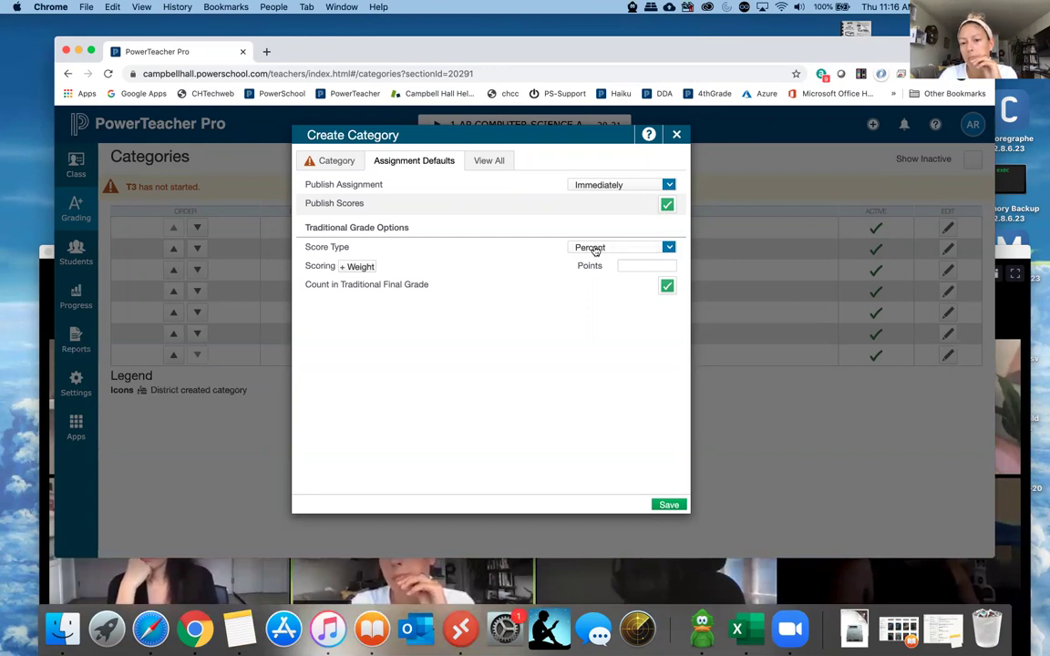
{"action": "left_click", "coordinate": [599, 248]}
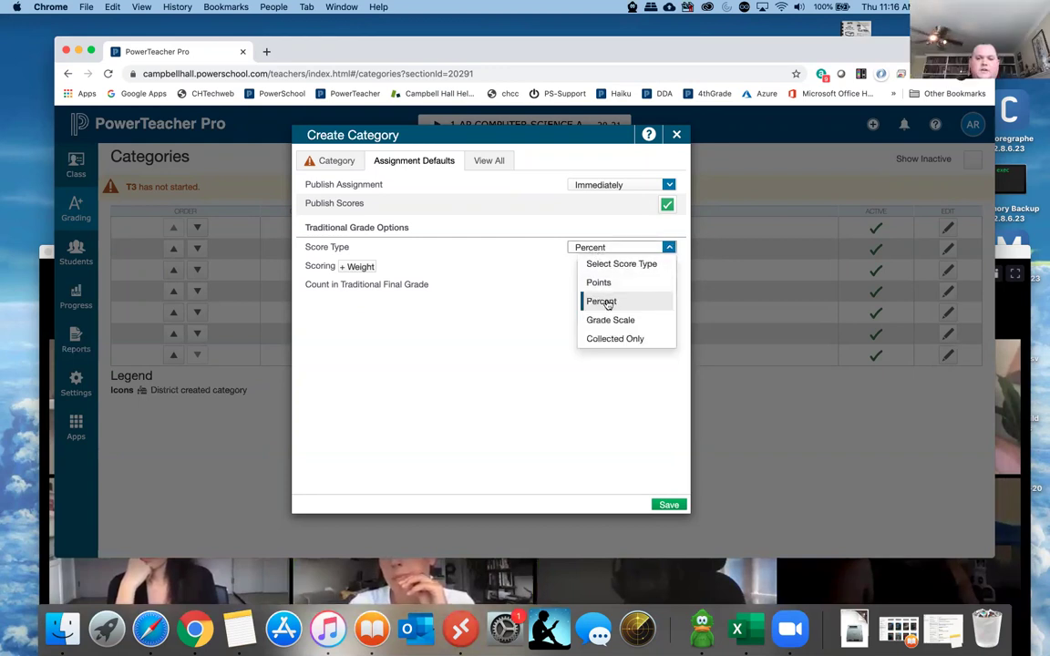
{"action": "left_click", "coordinate": [601, 300]}
{"action": "left_click", "coordinate": [628, 266]}
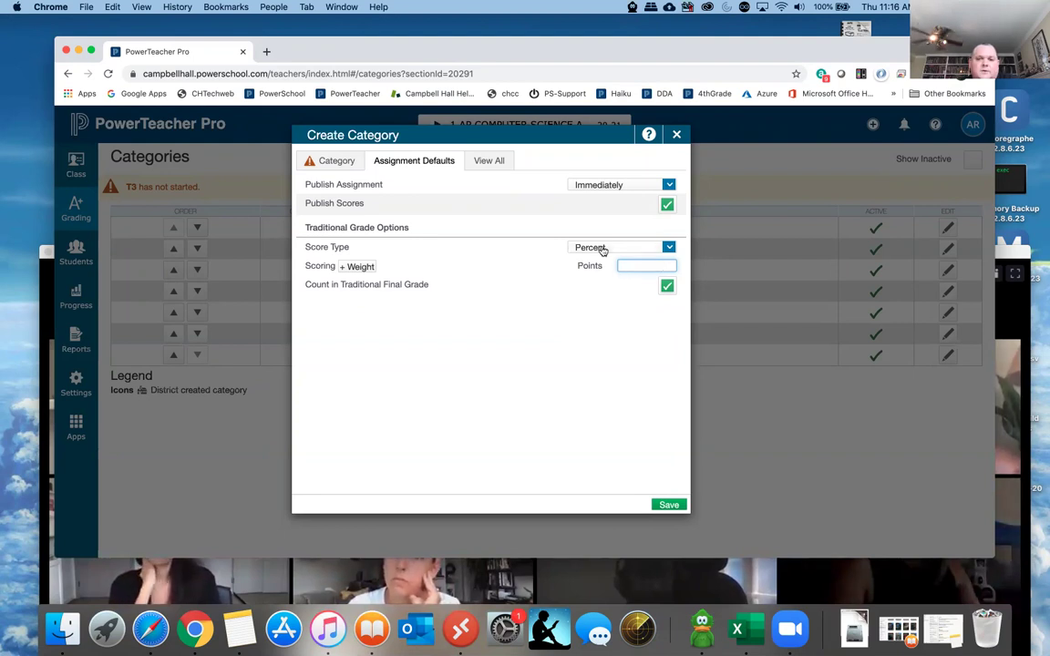
{"action": "left_click", "coordinate": [601, 248]}
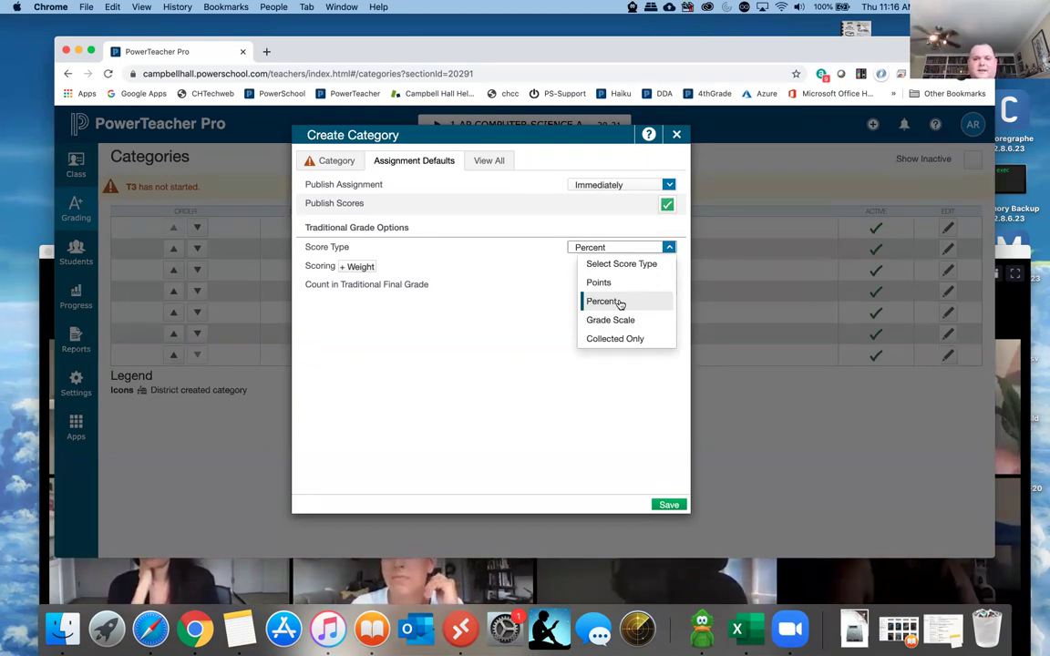
{"action": "left_click", "coordinate": [544, 261]}
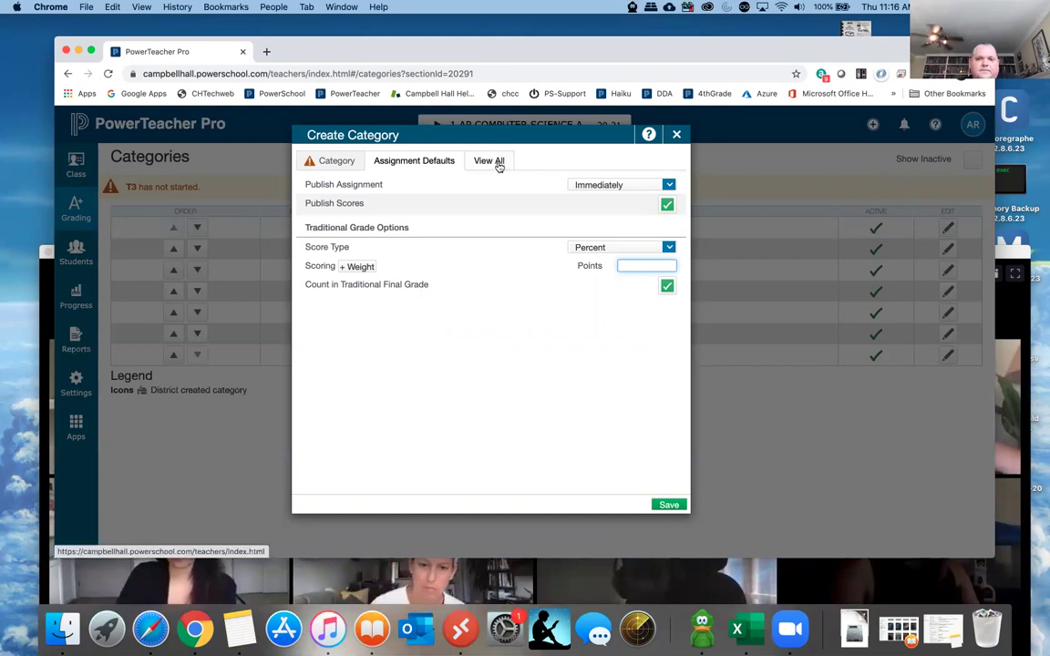
Discard the unsaved category, toggle the inactive categories view, and open the class Setup list.
{"action": "left_click", "coordinate": [677, 135]}
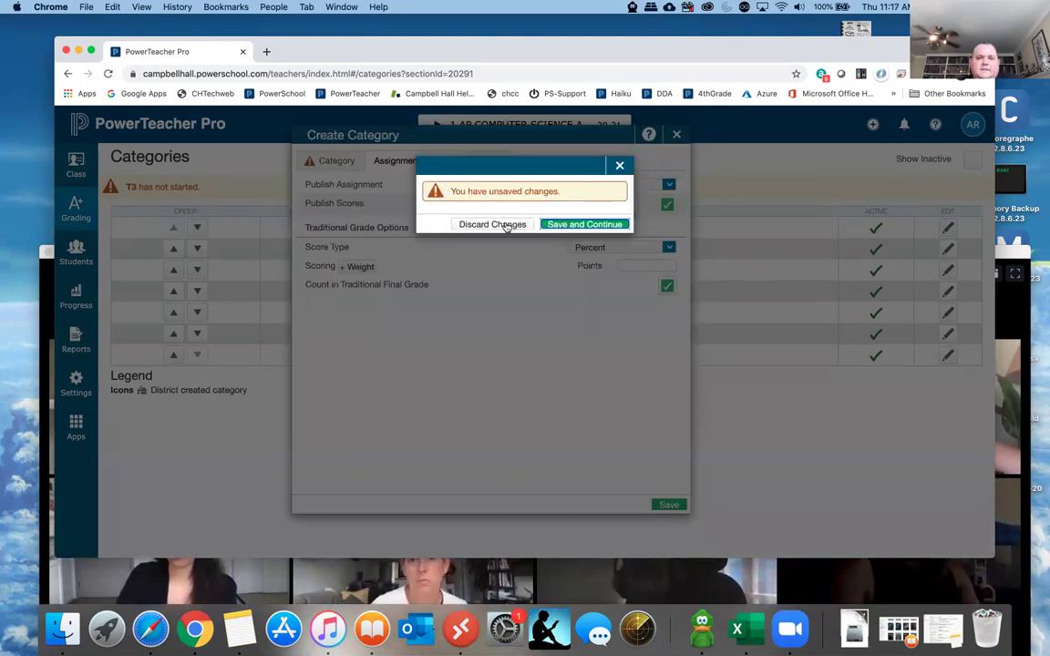
{"action": "left_click", "coordinate": [505, 226]}
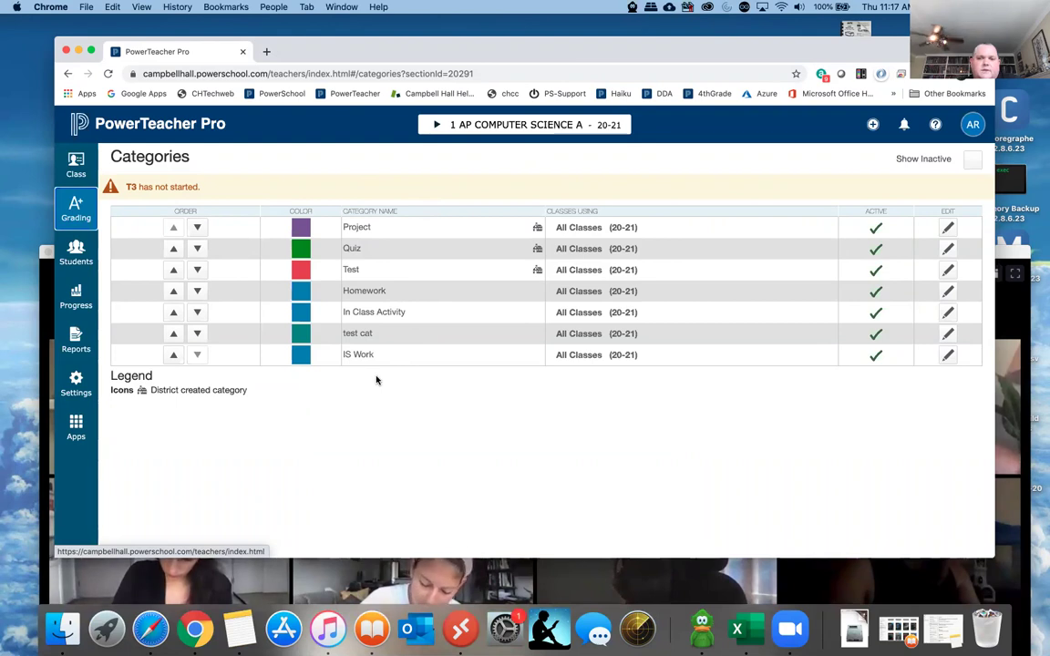
{"action": "left_click", "coordinate": [972, 160]}
{"action": "left_click", "coordinate": [973, 160]}
{"action": "left_click", "coordinate": [972, 160]}
{"action": "left_click", "coordinate": [972, 160]}
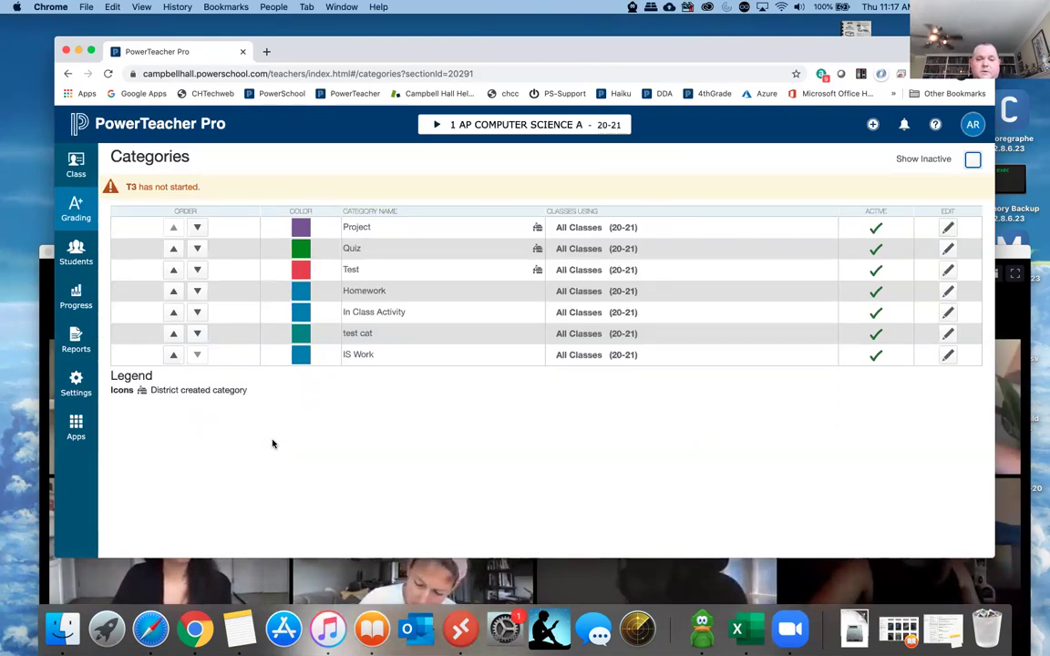
{"action": "left_click", "coordinate": [74, 381]}
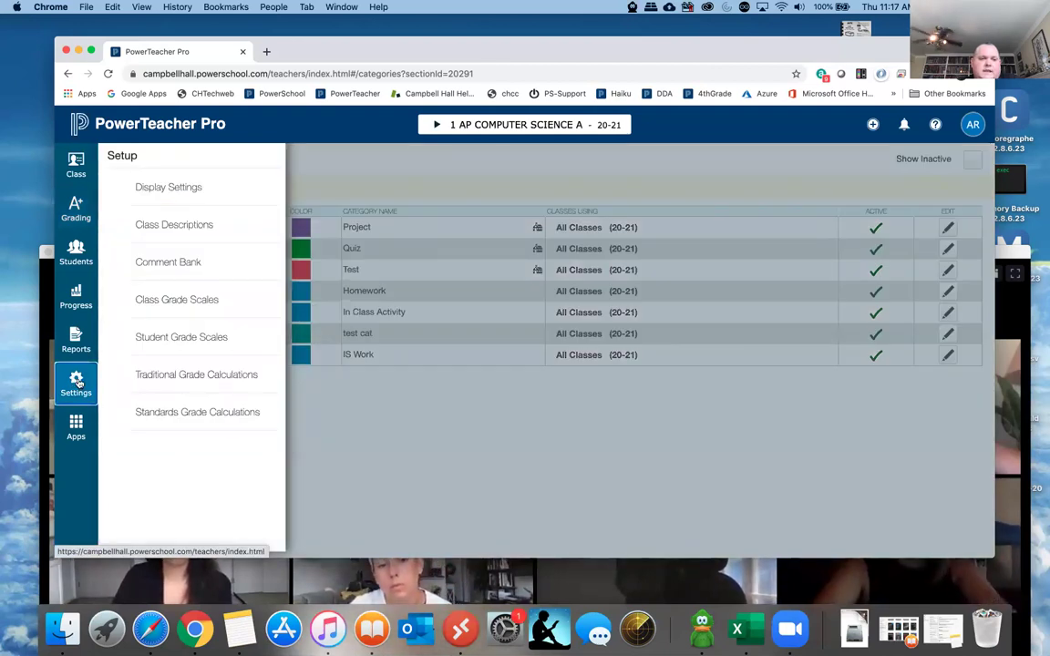
Open Traditional Grade Calculations and find Y1 using Term Weighting for AP Computer Science A.
{"action": "left_click", "coordinate": [222, 378]}
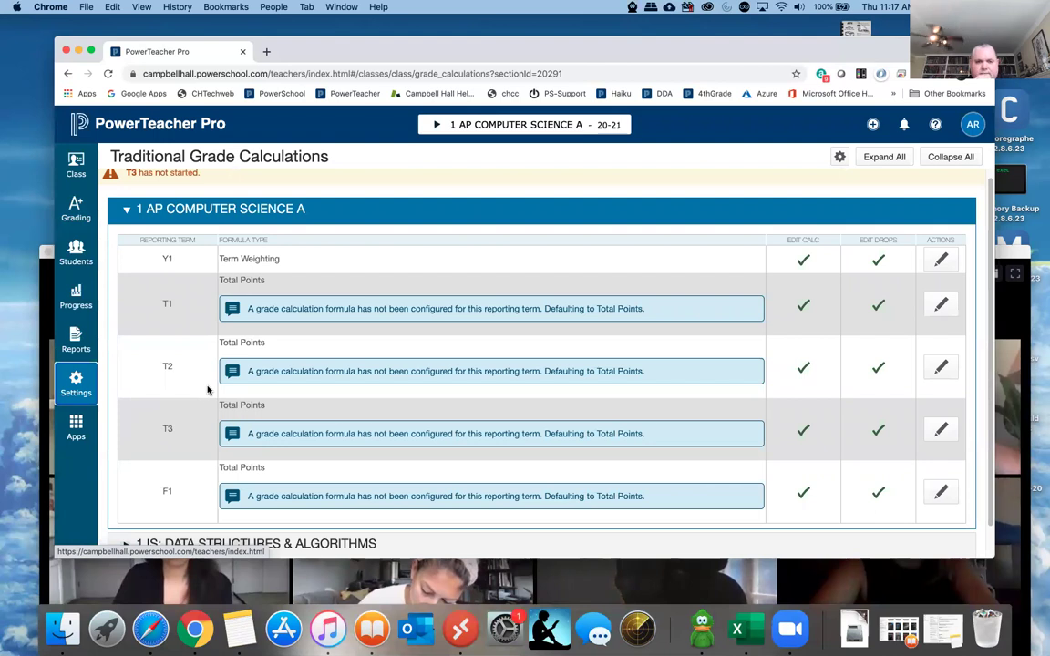
{"action": "scroll", "coordinate": [134, 357], "scroll_direction": "down", "scroll_amount": 1}
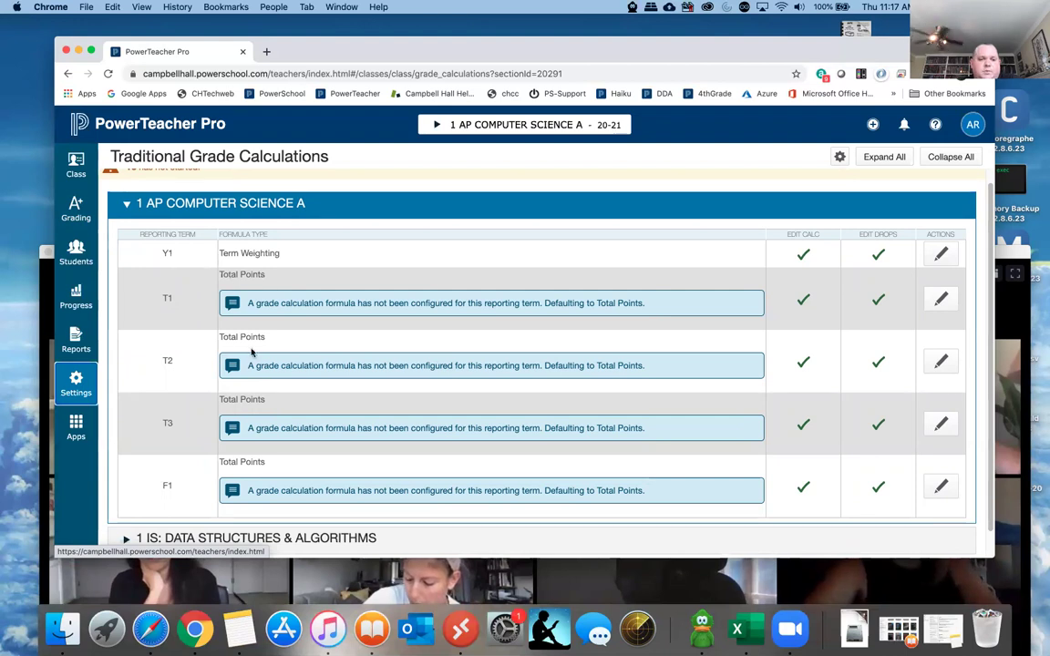
{"action": "double_click", "coordinate": [168, 254]}
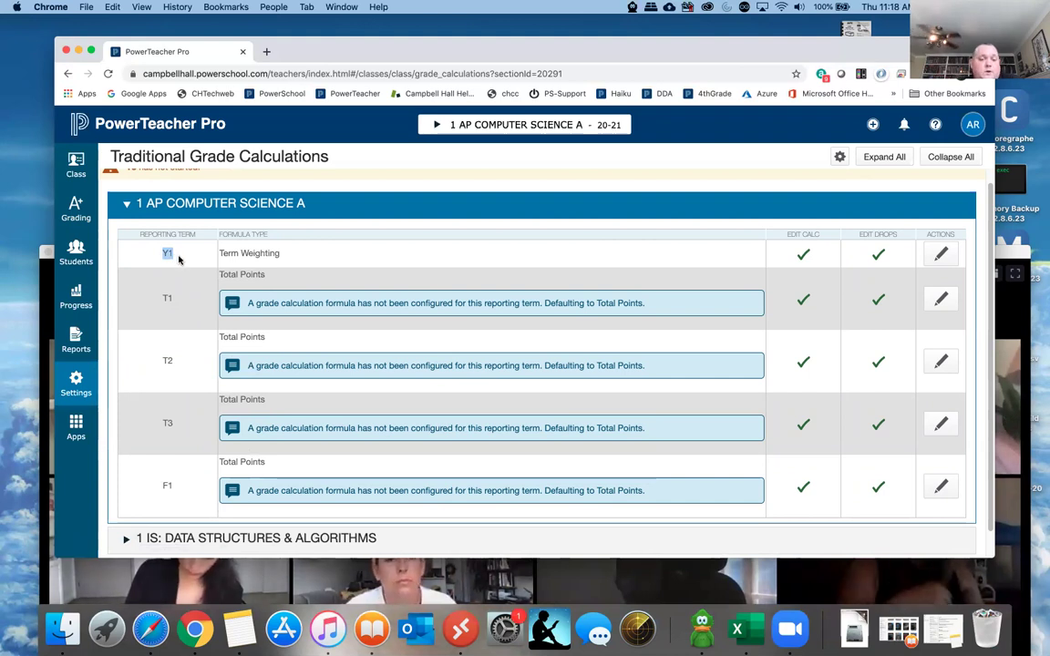
{"action": "scroll", "coordinate": [178, 256], "scroll_direction": "down", "scroll_amount": 1}
Expand Data Structures & Algorithms to review its S1 term, then return to the Y1 row.
{"action": "left_click", "coordinate": [127, 510]}
{"action": "scroll", "coordinate": [158, 444], "scroll_direction": "down", "scroll_amount": 5}
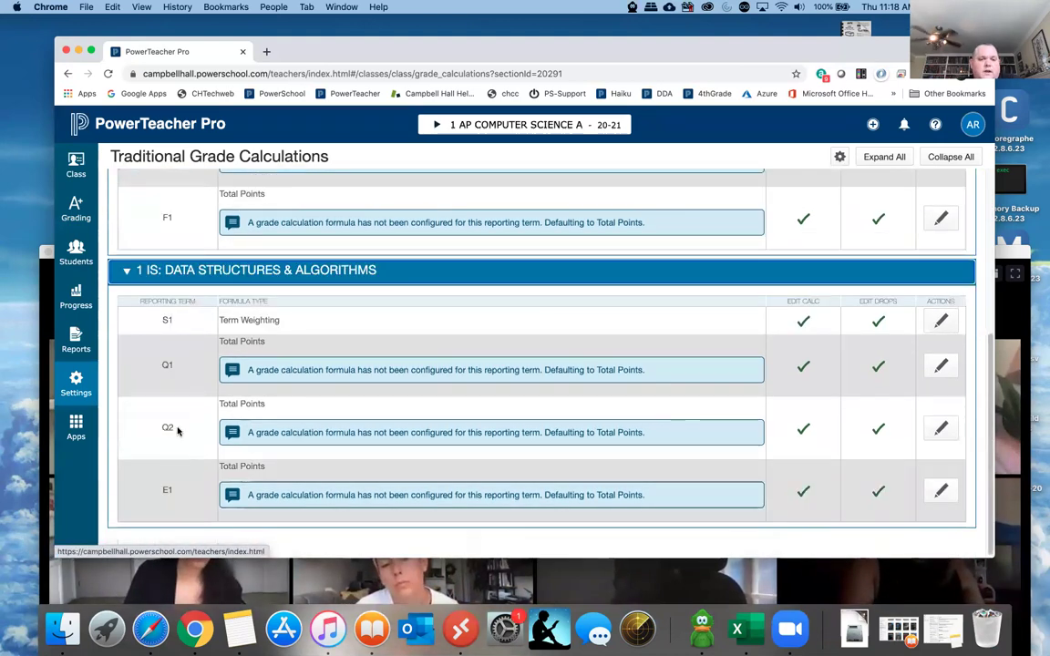
{"action": "double_click", "coordinate": [168, 320]}
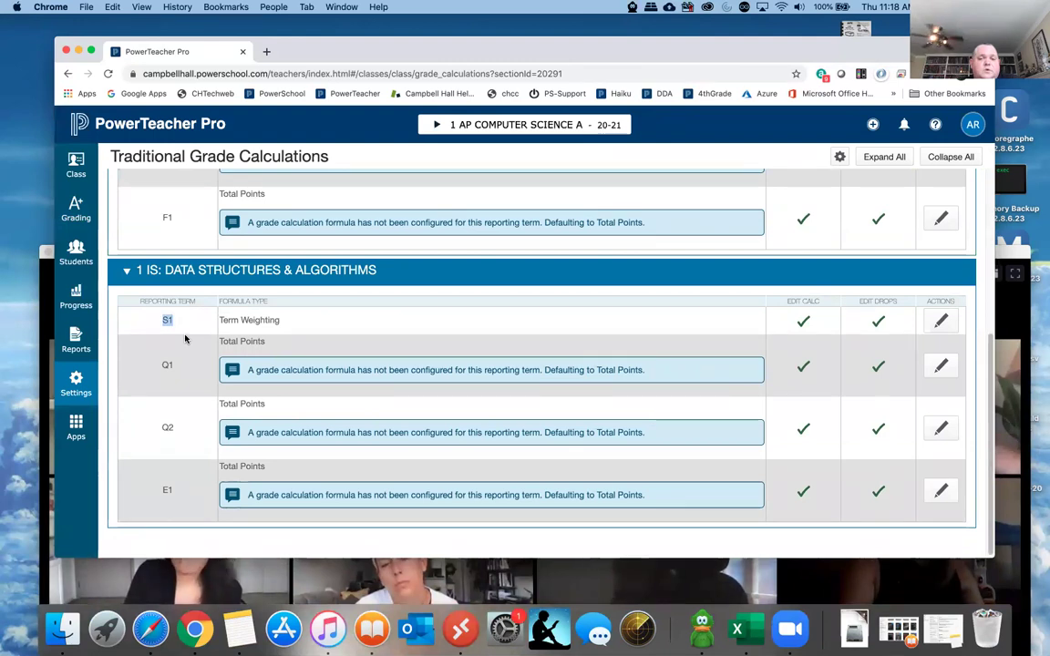
{"action": "scroll", "coordinate": [185, 339], "scroll_direction": "up", "scroll_amount": 5}
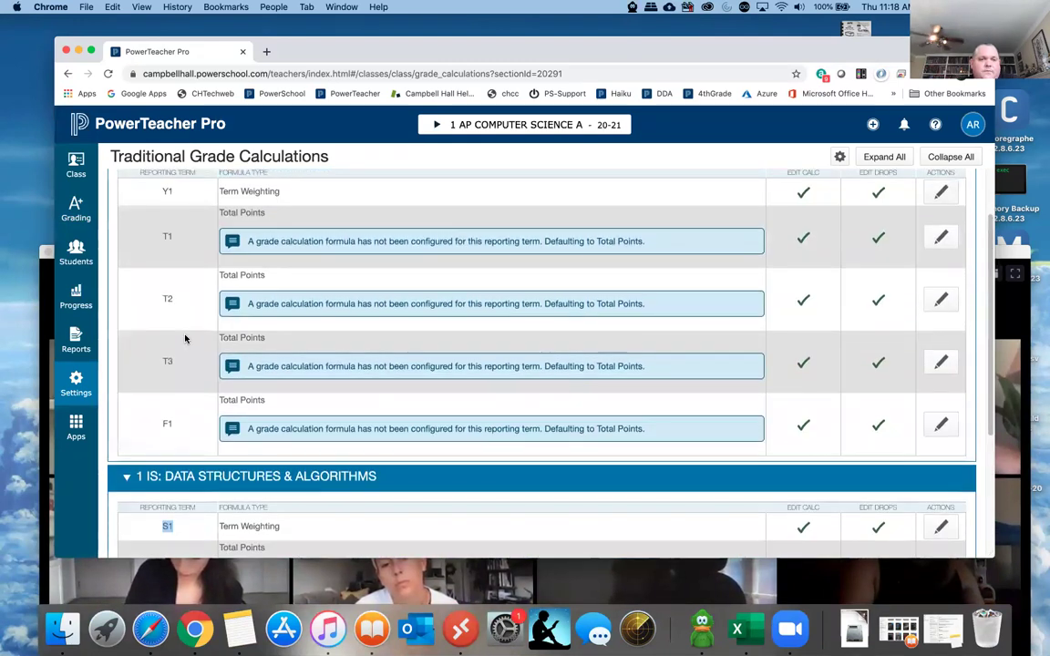
{"action": "scroll", "coordinate": [185, 339], "scroll_direction": "up", "scroll_amount": 3}
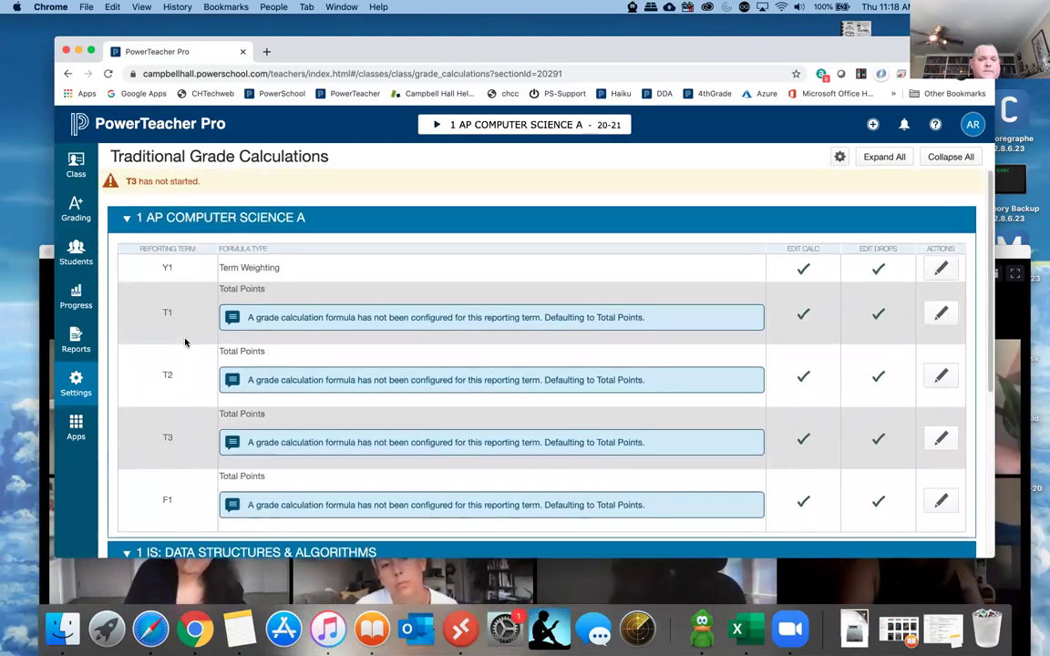
{"action": "left_click_drag", "start_coordinate": [171, 266], "coordinate": [164, 267]}
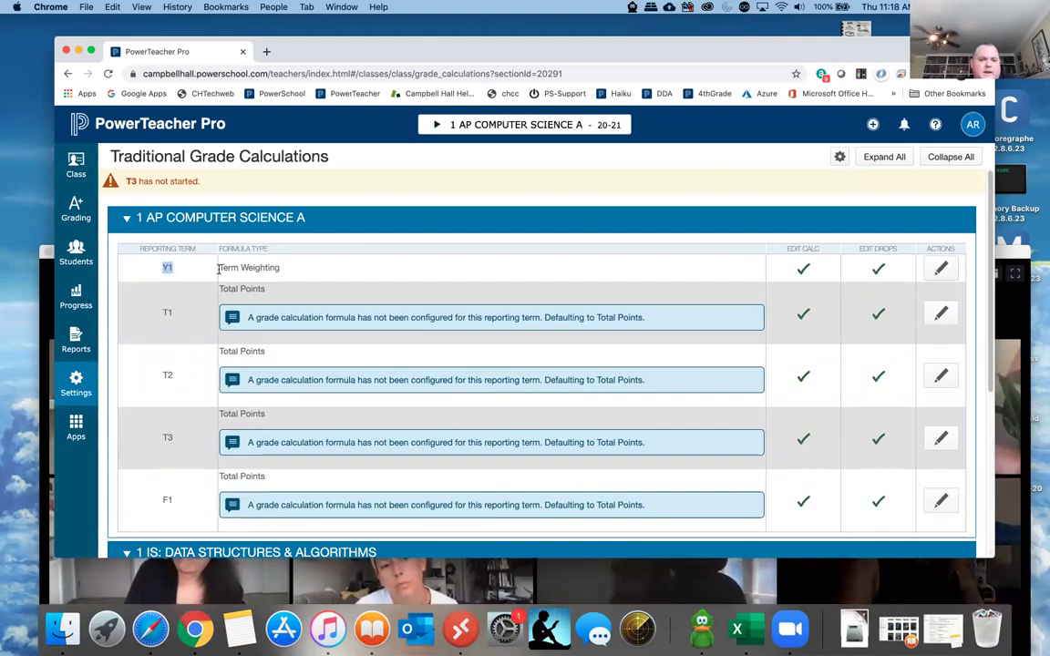
{"action": "left_click", "coordinate": [177, 268]}
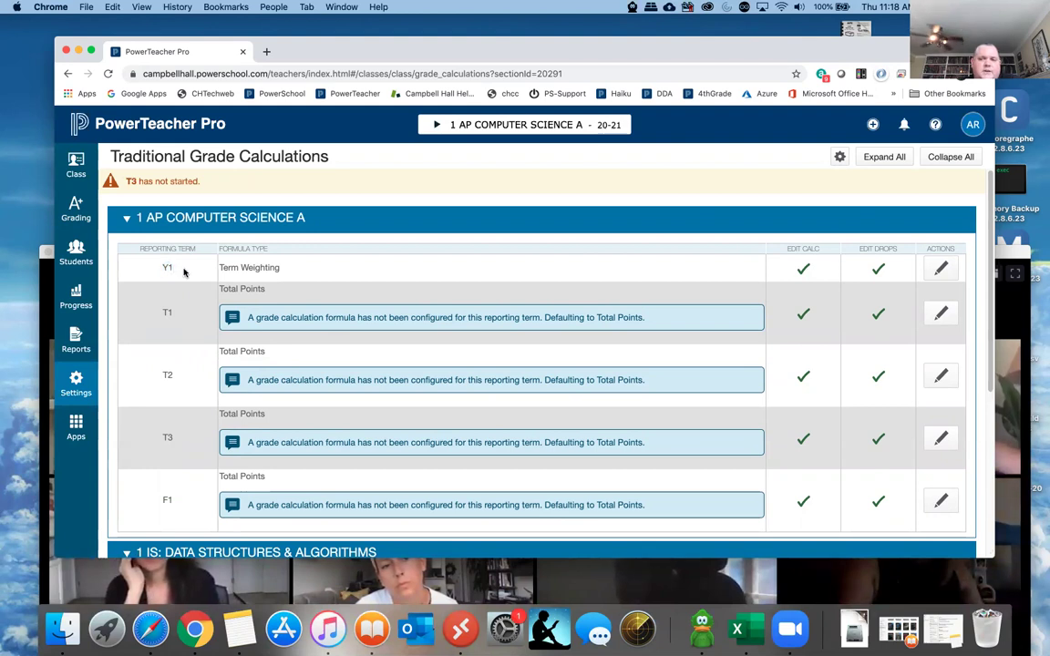
{"action": "left_click", "coordinate": [941, 269]}
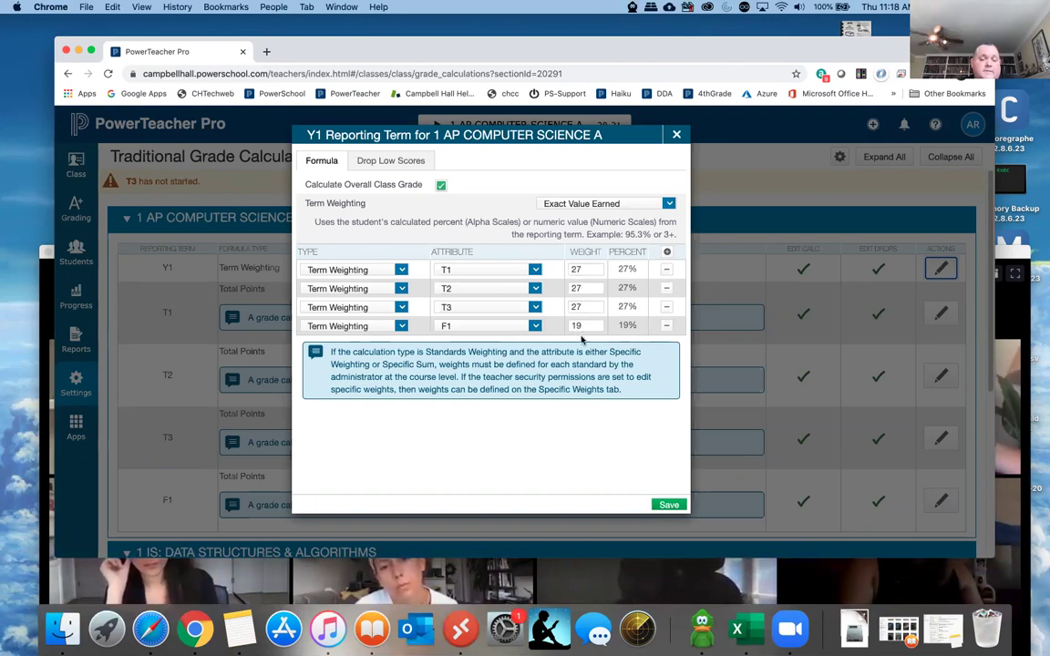
{"action": "left_click", "coordinate": [676, 137]}
{"action": "scroll", "coordinate": [485, 330], "scroll_direction": "down", "scroll_amount": 5}
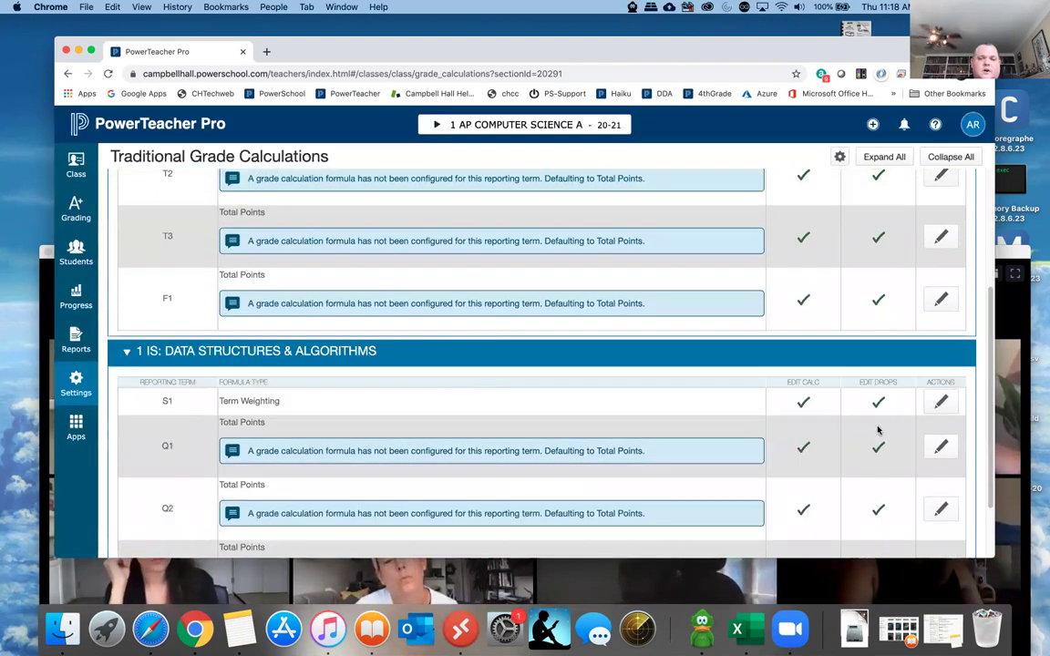
{"action": "left_click", "coordinate": [941, 403]}
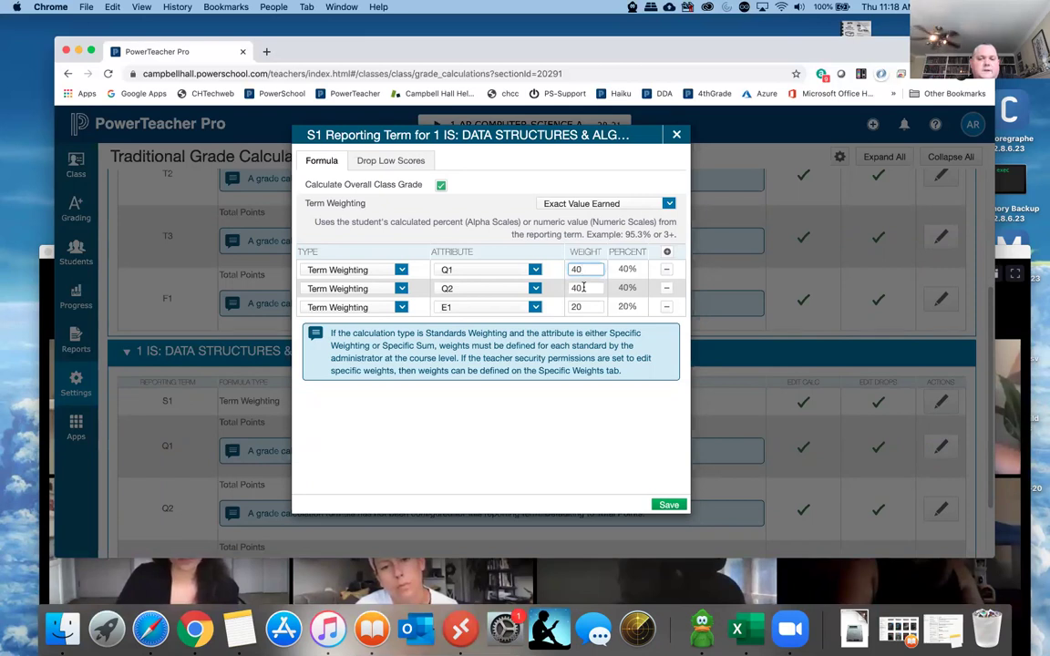
{"action": "left_click", "coordinate": [677, 136]}
{"action": "scroll", "coordinate": [651, 307], "scroll_direction": "up", "scroll_amount": 5}
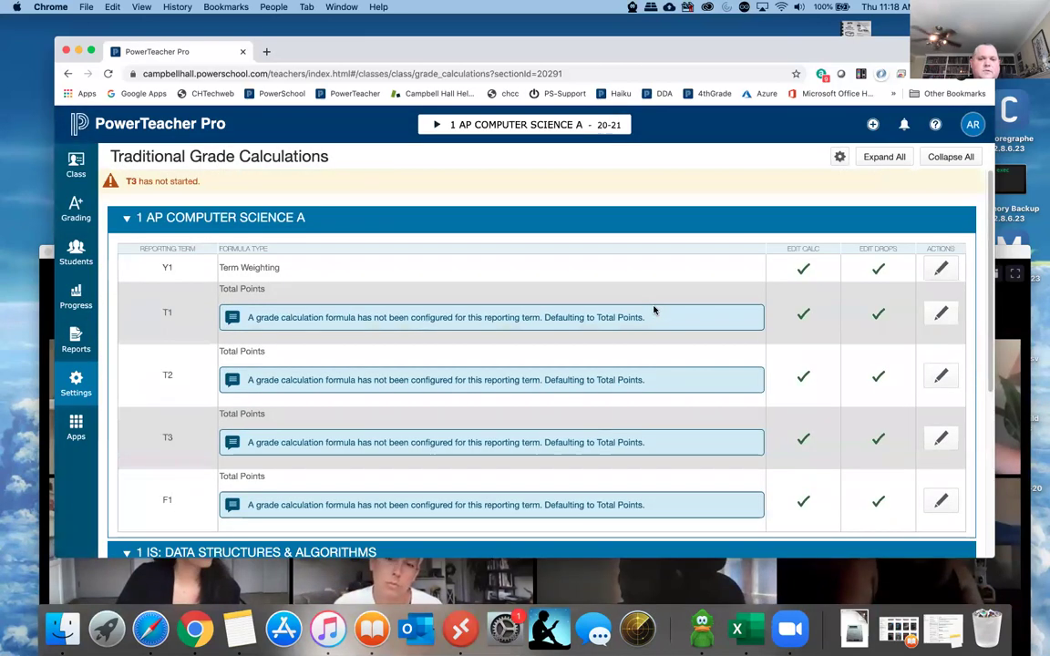
{"action": "left_click", "coordinate": [942, 269]}
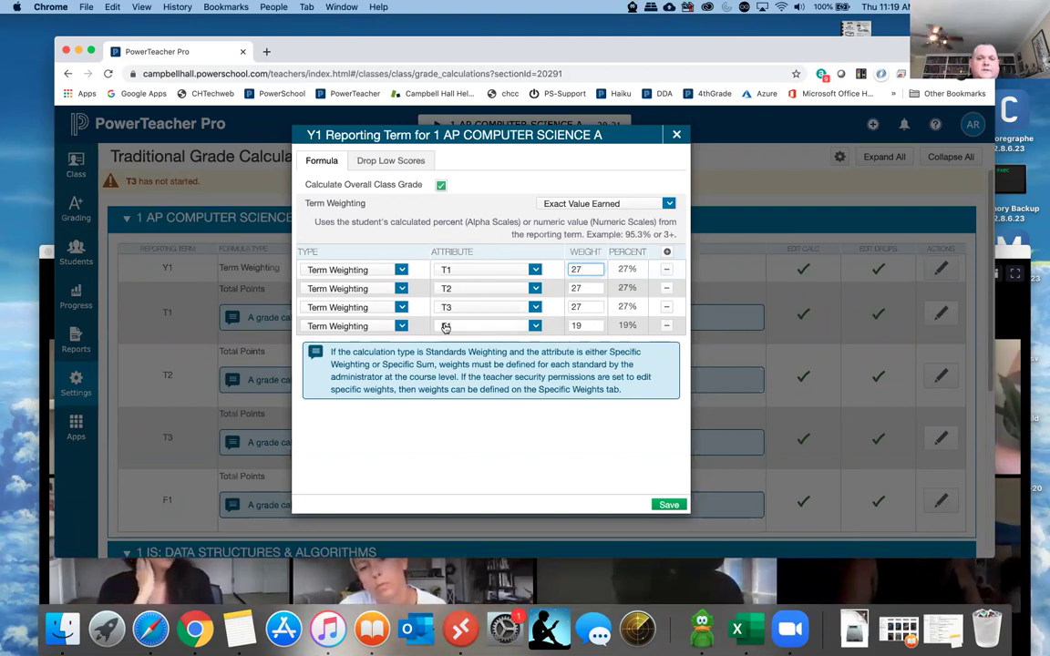
{"action": "left_click_drag", "start_coordinate": [638, 308], "coordinate": [677, 157]}
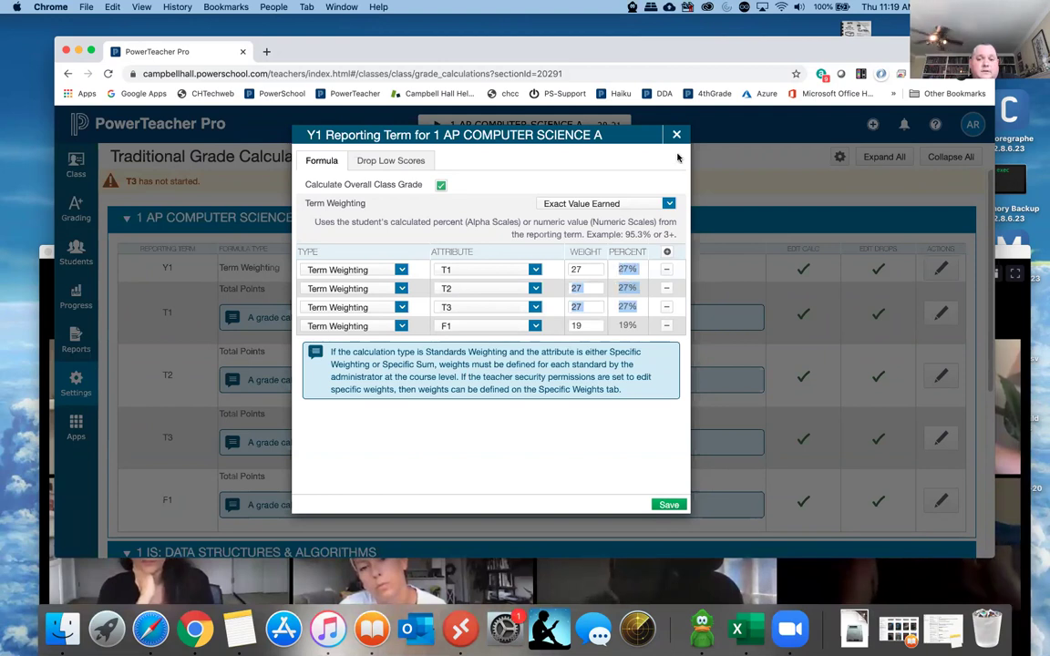
{"action": "left_click", "coordinate": [676, 134]}
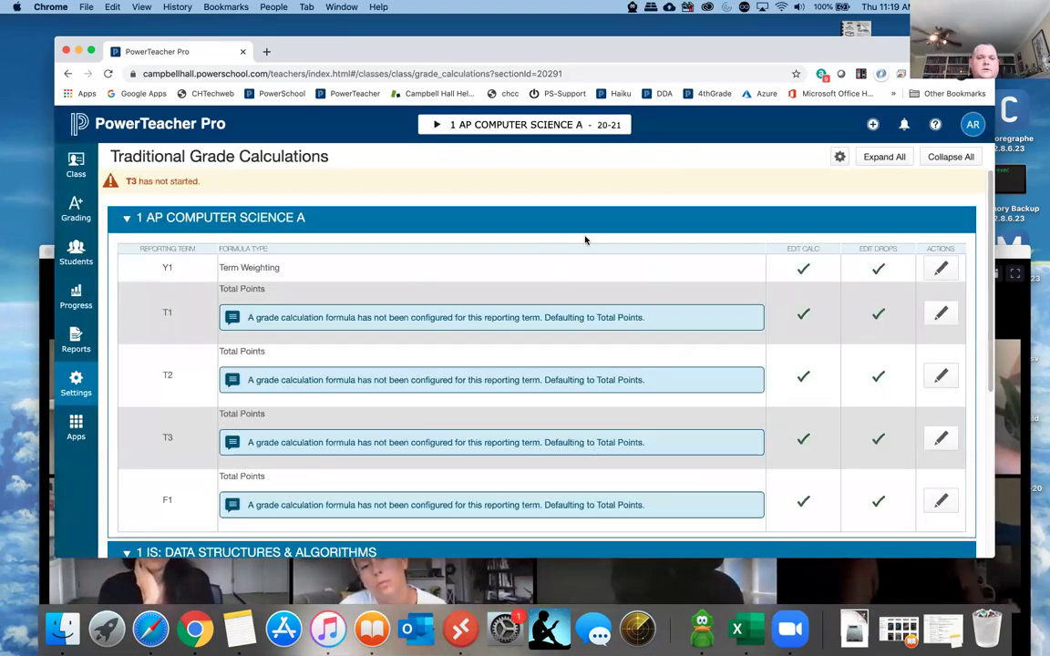
Look over T1's default Total Points calculation and open its grade formula dialog.
{"action": "scroll", "coordinate": [474, 273], "scroll_direction": "down", "scroll_amount": 2}
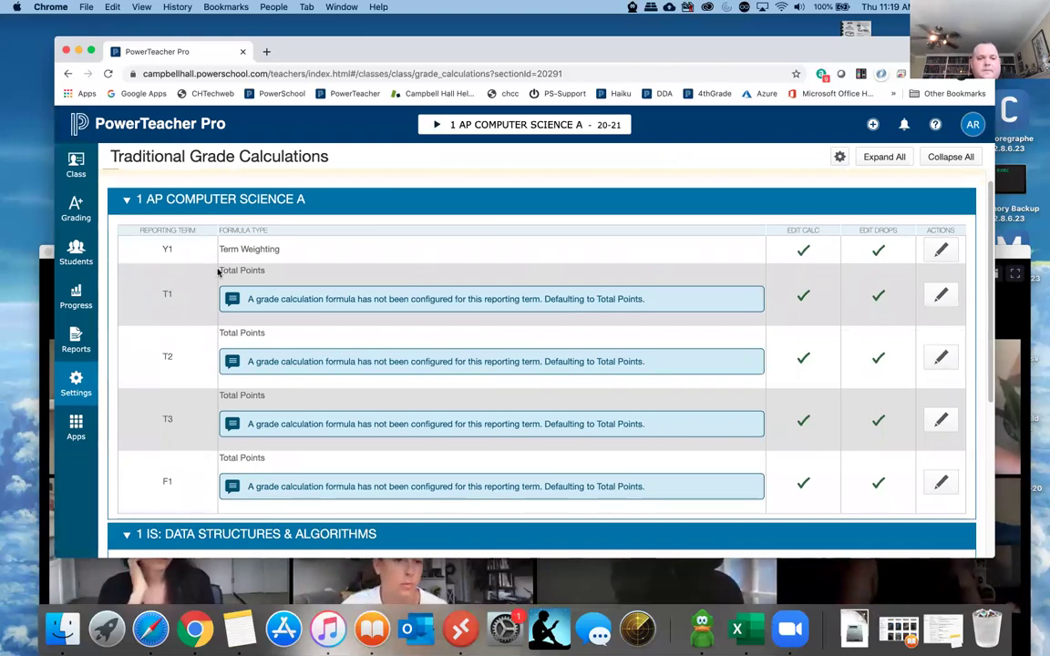
{"action": "left_click_drag", "start_coordinate": [218, 272], "coordinate": [268, 272]}
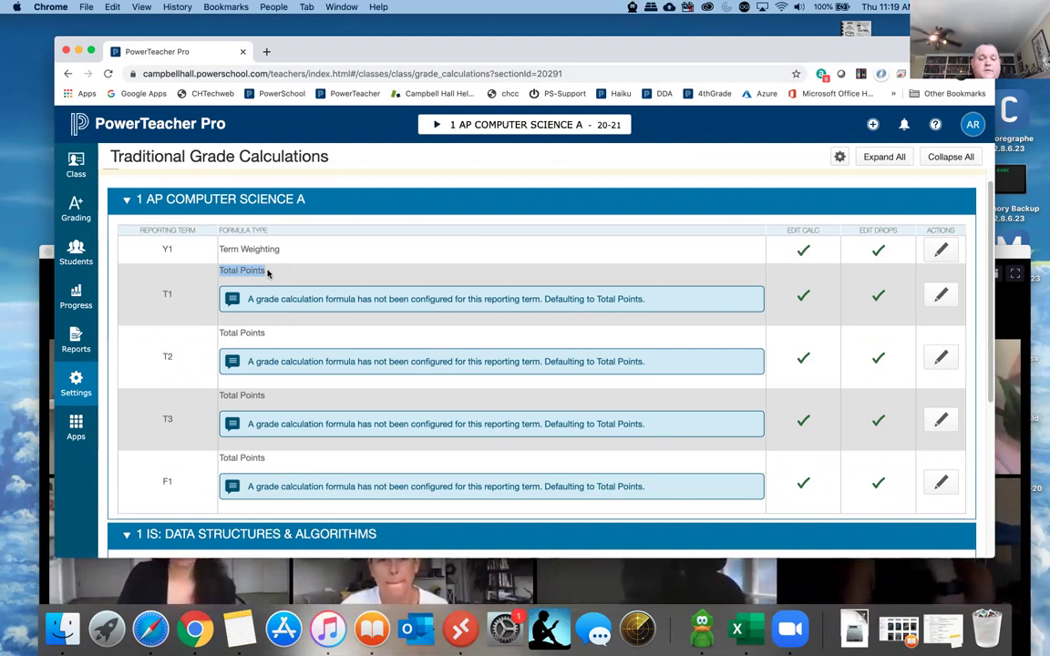
{"action": "scroll", "coordinate": [267, 271], "scroll_direction": "down", "scroll_amount": 1}
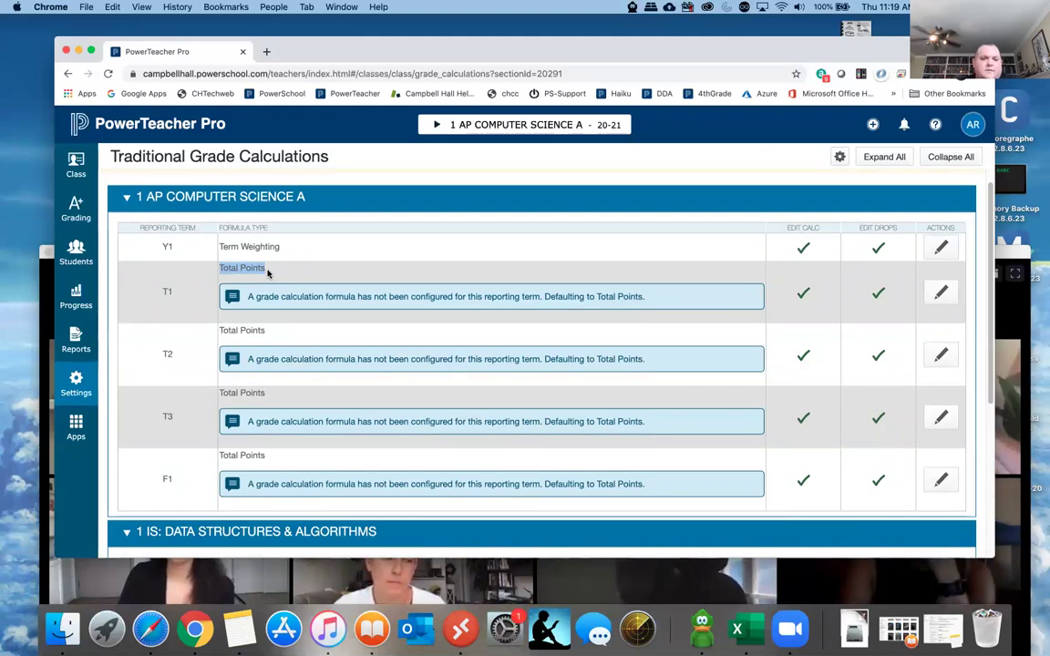
{"action": "left_click", "coordinate": [267, 271]}
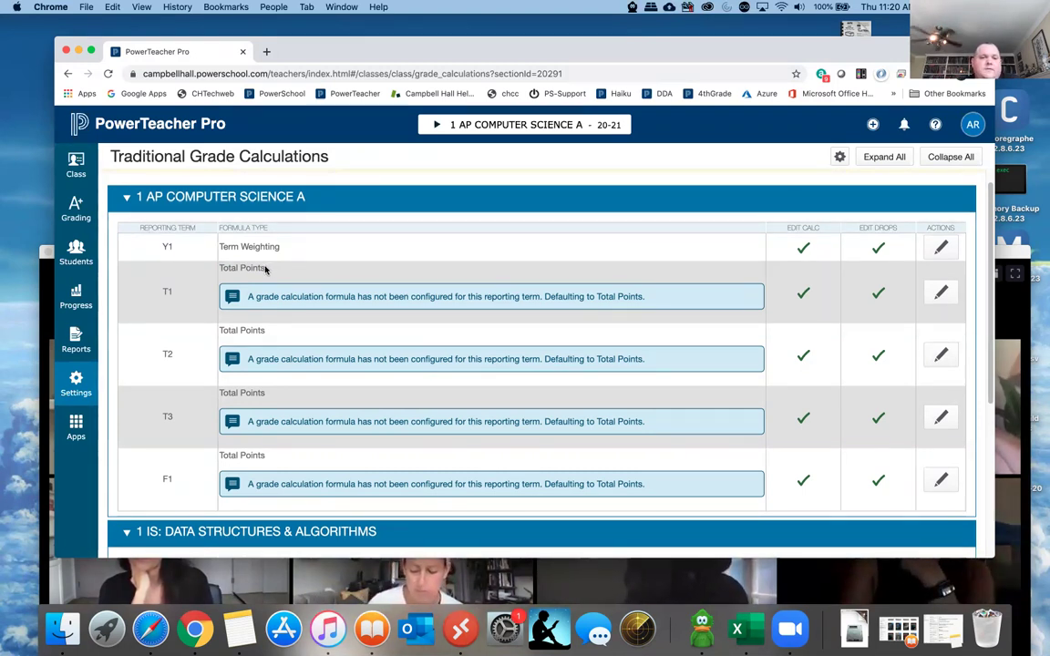
{"action": "left_click_drag", "start_coordinate": [265, 267], "coordinate": [230, 267]}
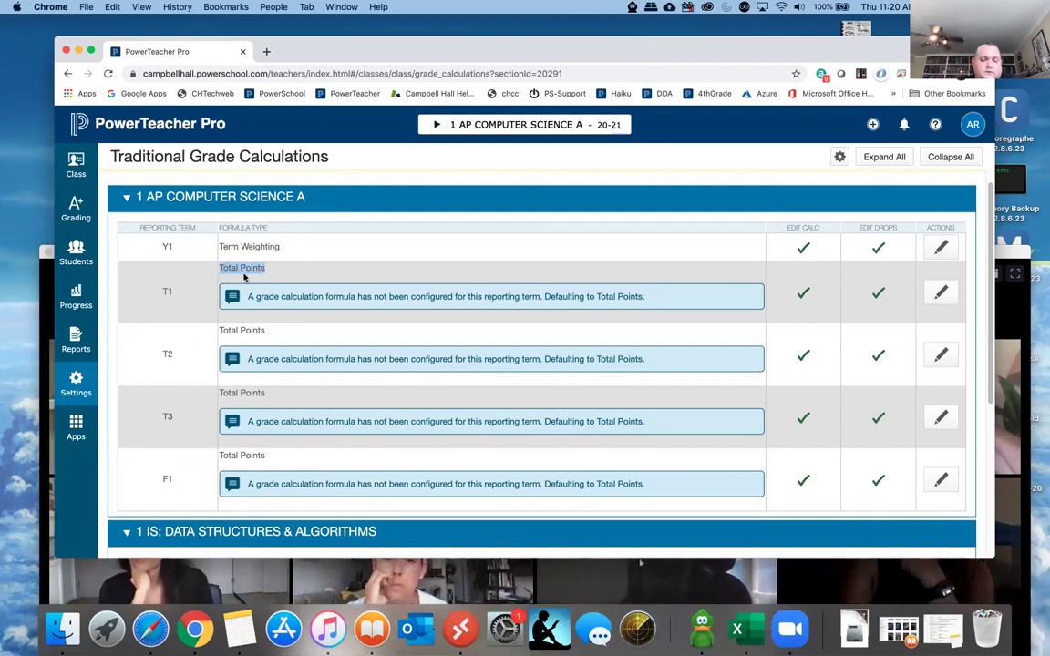
{"action": "left_click", "coordinate": [295, 272]}
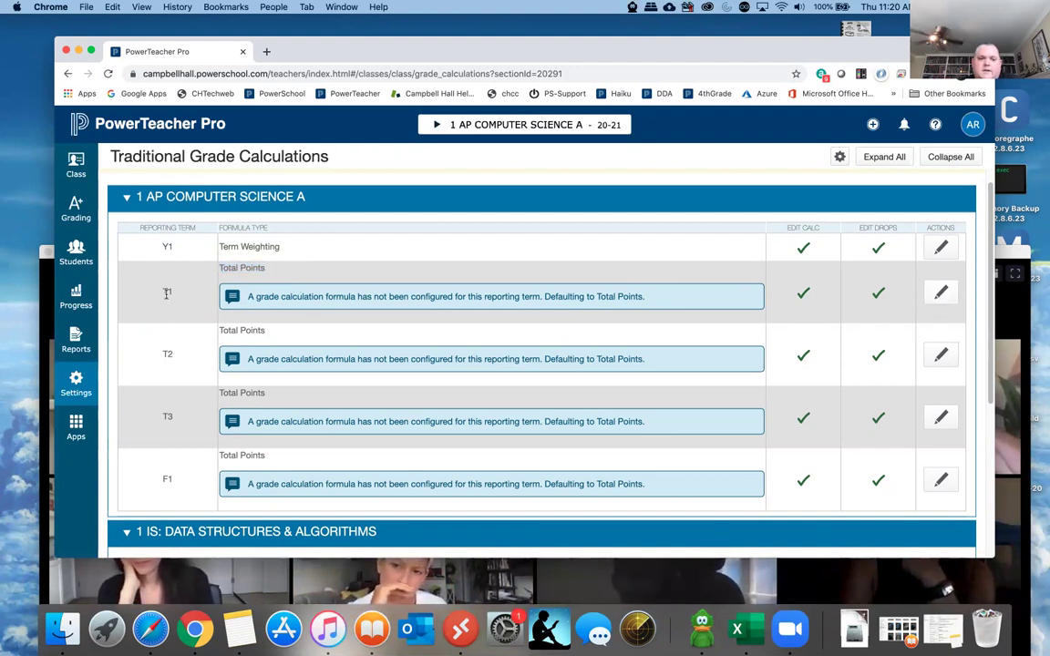
{"action": "double_click", "coordinate": [942, 292]}
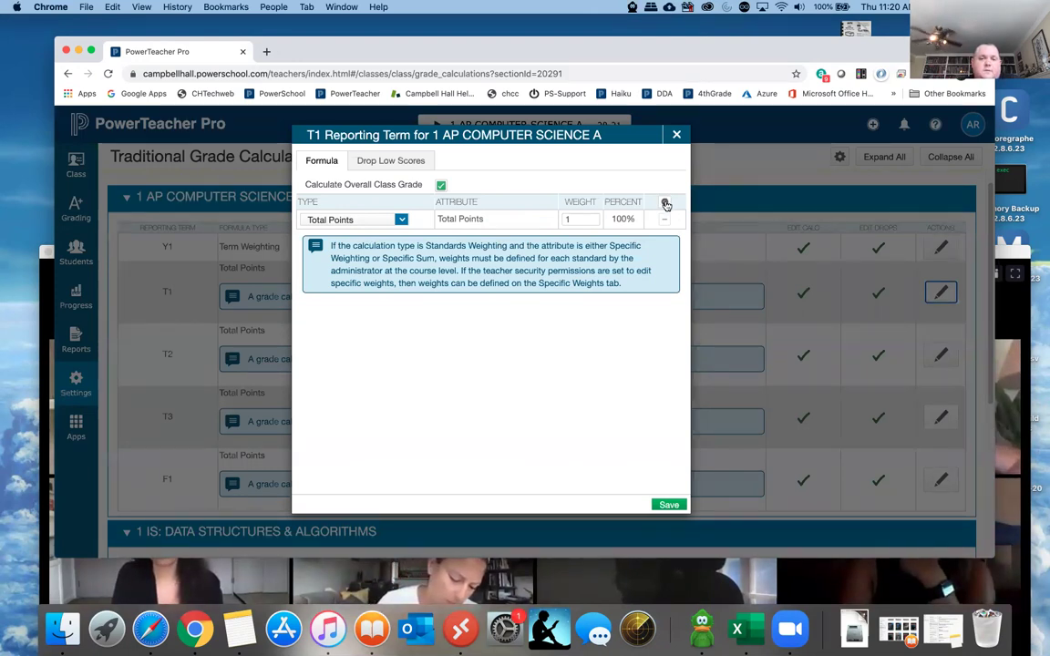
Add three more formula rows and set the types to Category Weighting for Test and Homework.
{"action": "left_click", "coordinate": [666, 203]}
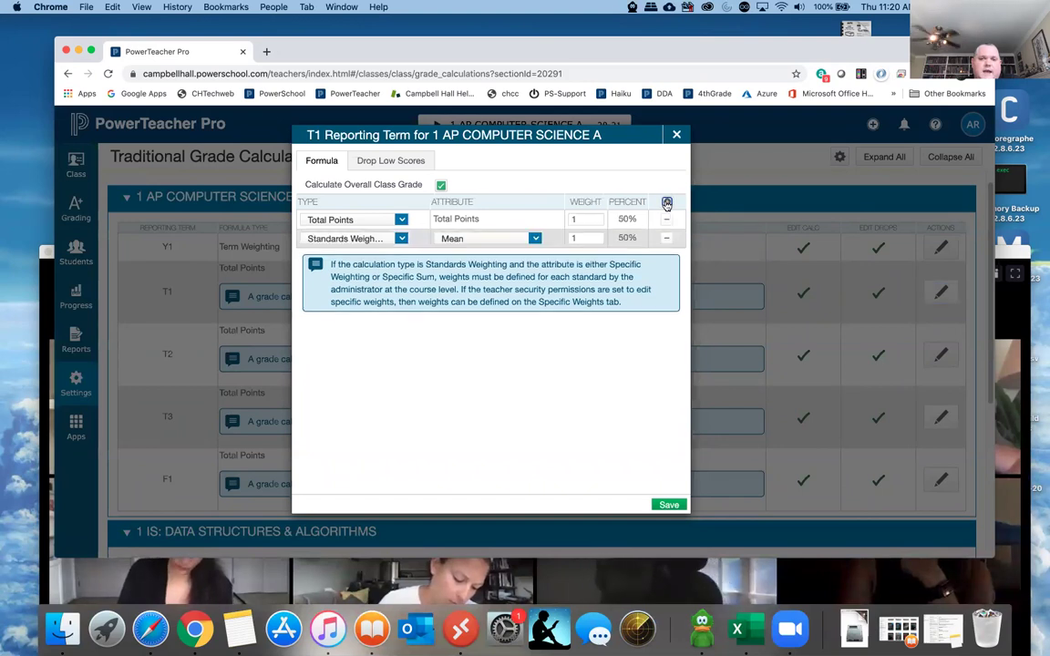
{"action": "left_click", "coordinate": [666, 203]}
{"action": "left_click", "coordinate": [666, 203]}
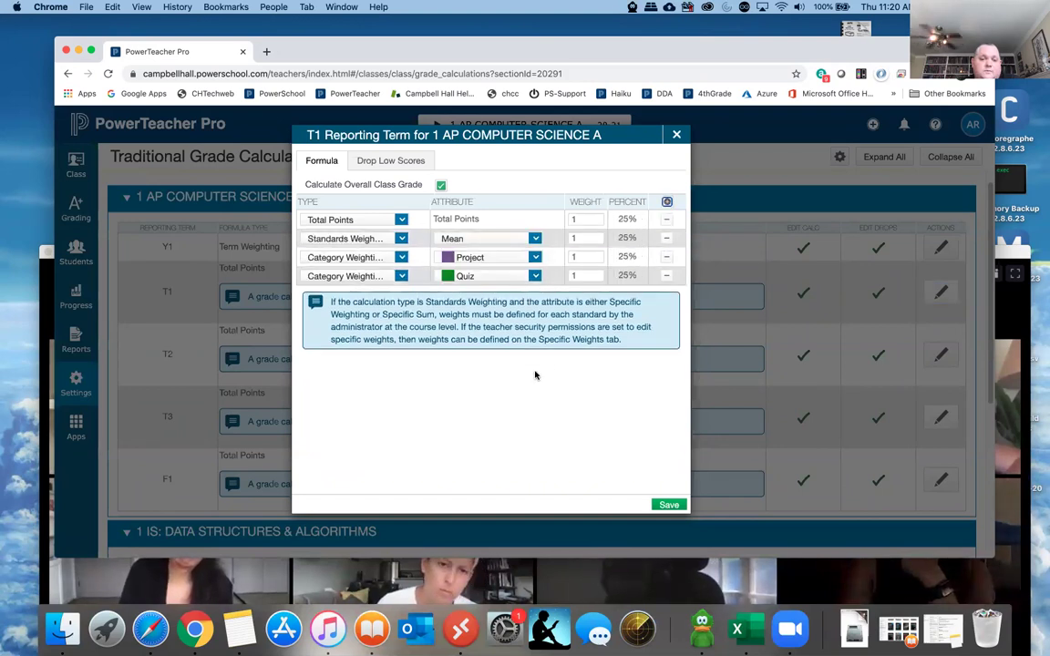
{"action": "left_click", "coordinate": [401, 221]}
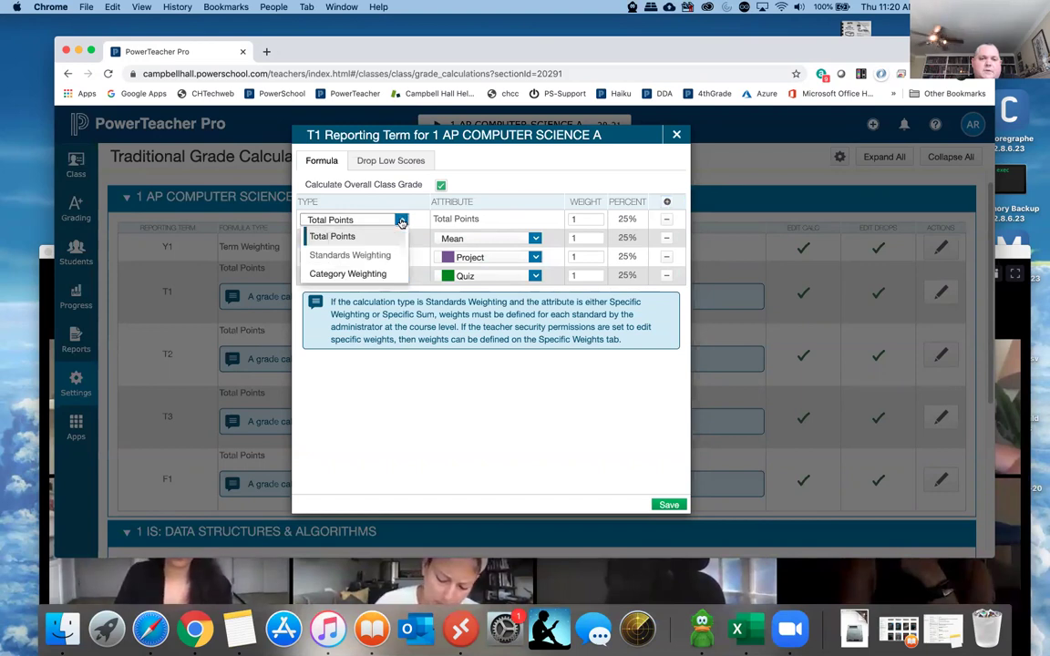
{"action": "left_click", "coordinate": [355, 273]}
{"action": "left_click", "coordinate": [401, 238]}
{"action": "left_click", "coordinate": [350, 292]}
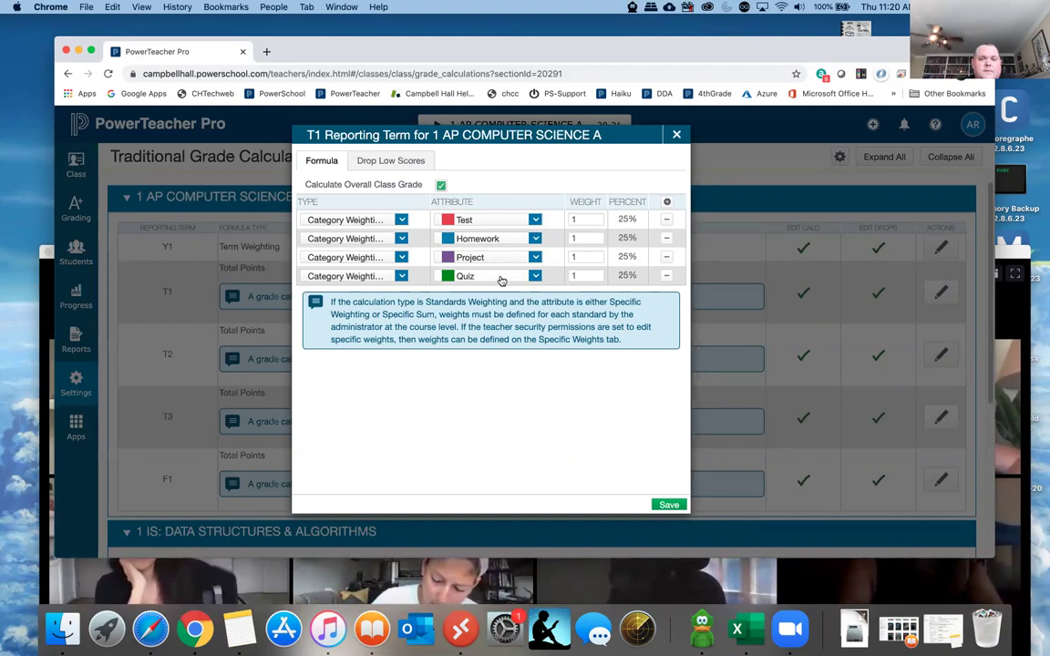
Check the Test, Homework, Project and Quiz weights, each showing a 25% share.
{"action": "left_click", "coordinate": [583, 219]}
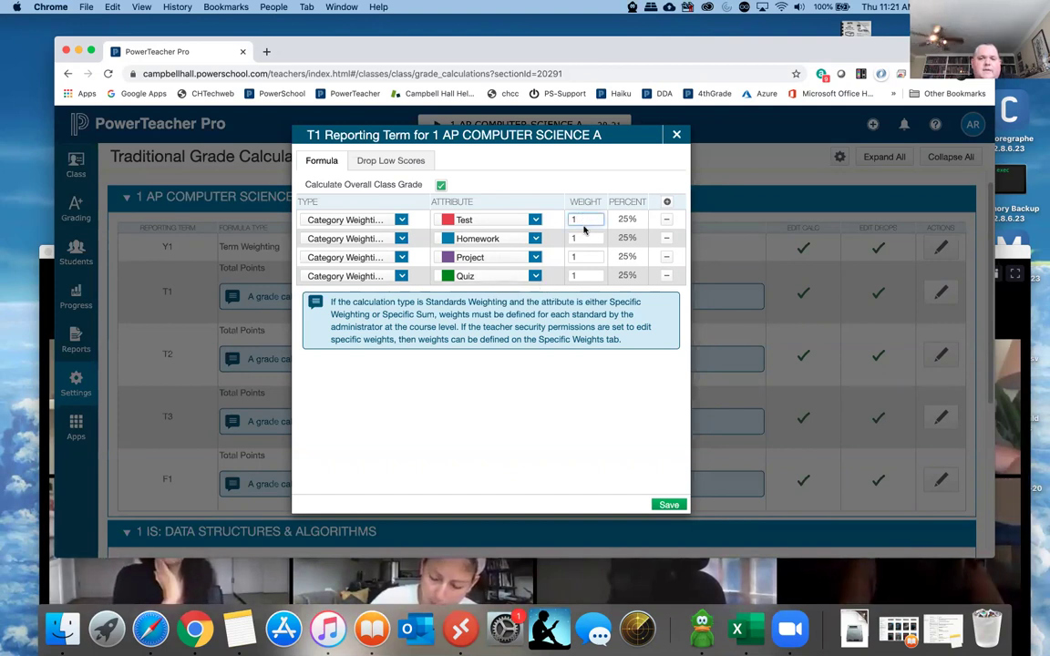
{"action": "left_click", "coordinate": [581, 237]}
{"action": "left_click", "coordinate": [576, 274]}
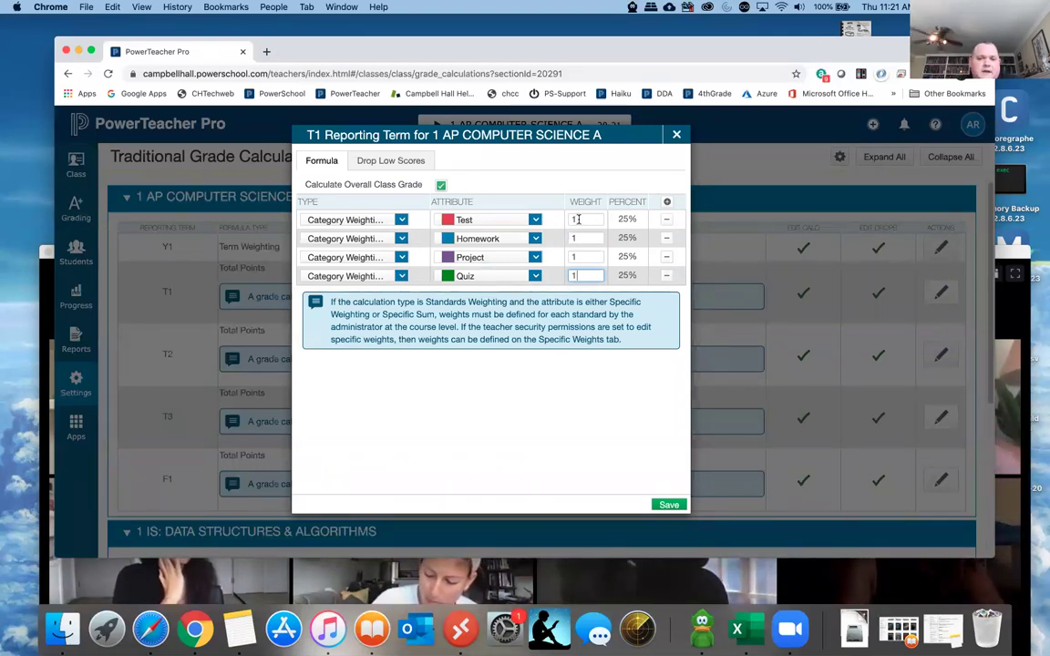
{"action": "double_click", "coordinate": [576, 258]}
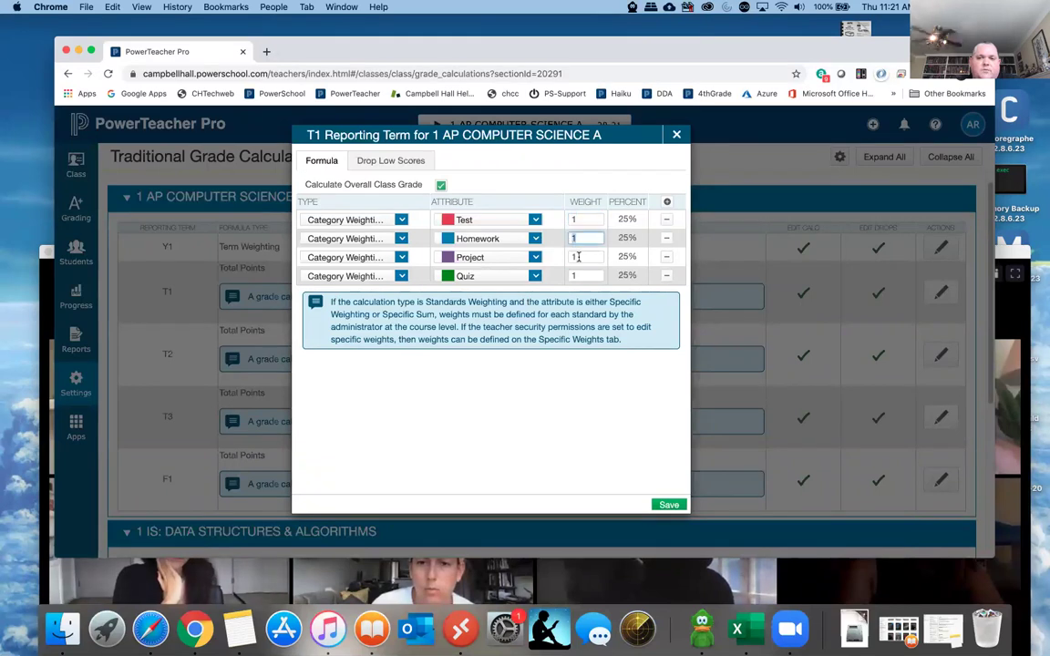
{"action": "left_click", "coordinate": [574, 277]}
{"action": "left_click_drag", "start_coordinate": [636, 275], "coordinate": [620, 275]}
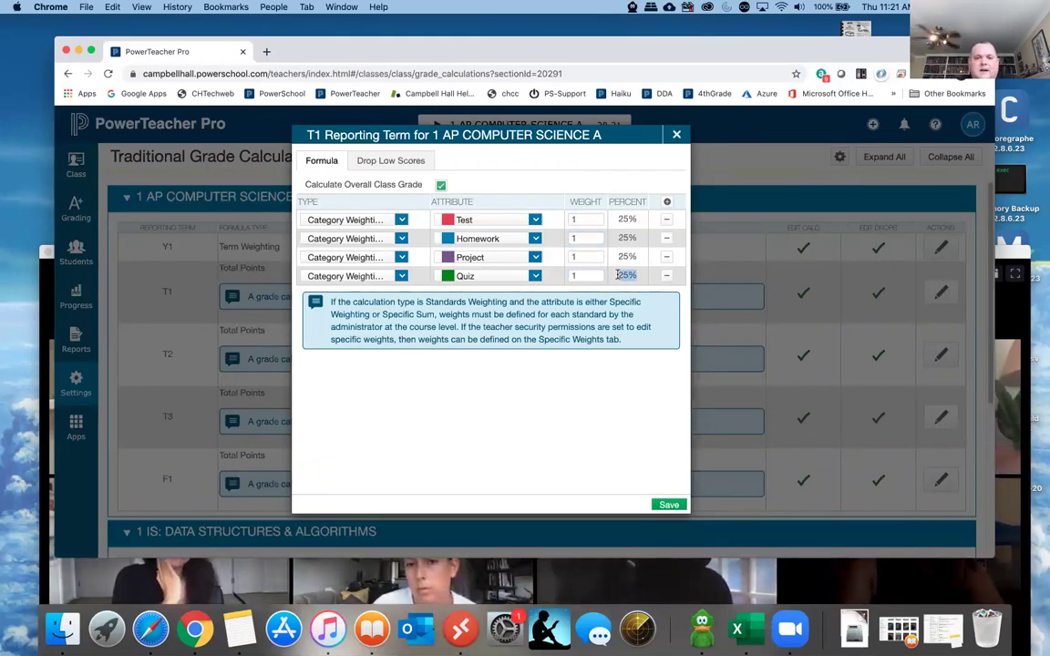
Enter the T1 weights: Test 40, Quiz 30, Project 20 and Homework 10.
{"action": "left_click", "coordinate": [586, 218]}
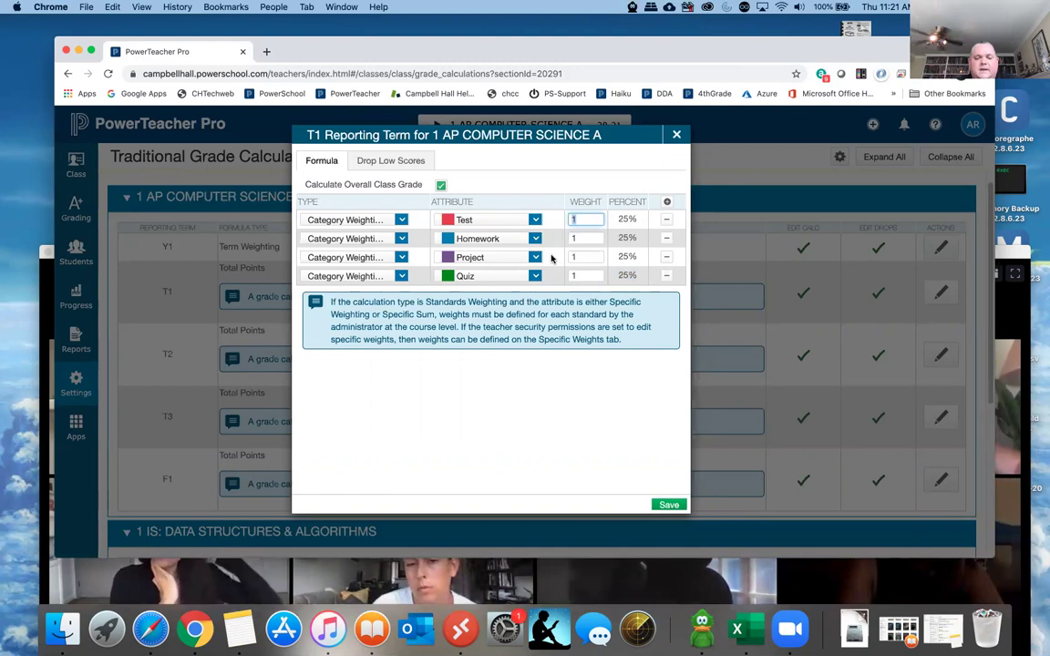
{"action": "type", "text": "40"}
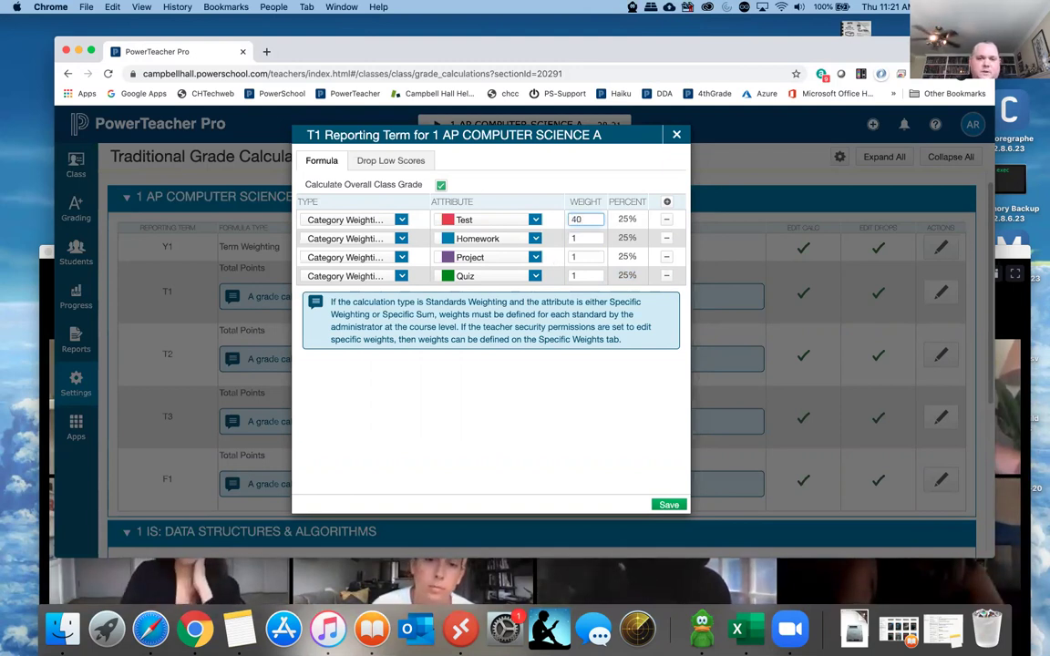
{"action": "left_click", "coordinate": [571, 275]}
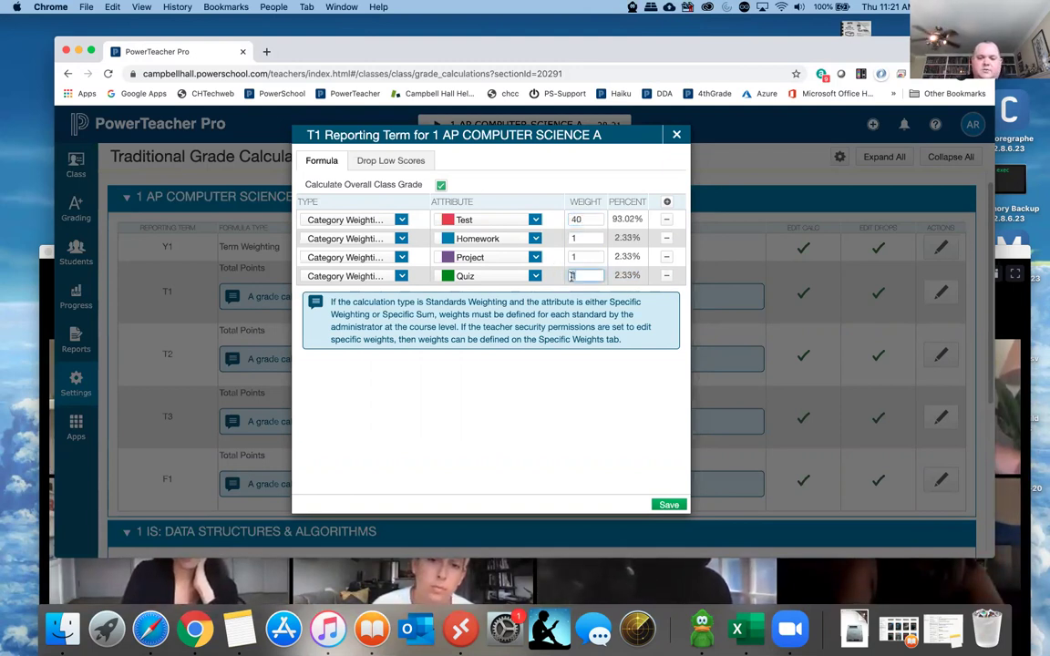
{"action": "type", "text": "30"}
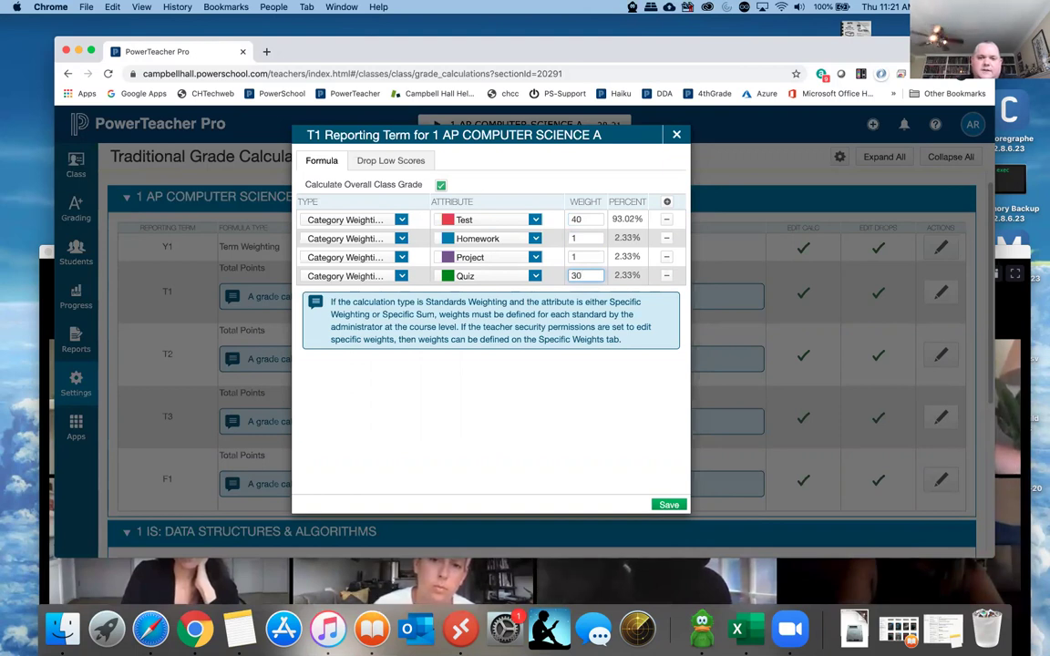
{"action": "left_click", "coordinate": [576, 257]}
{"action": "type", "text": "20"}
{"action": "left_click", "coordinate": [583, 238]}
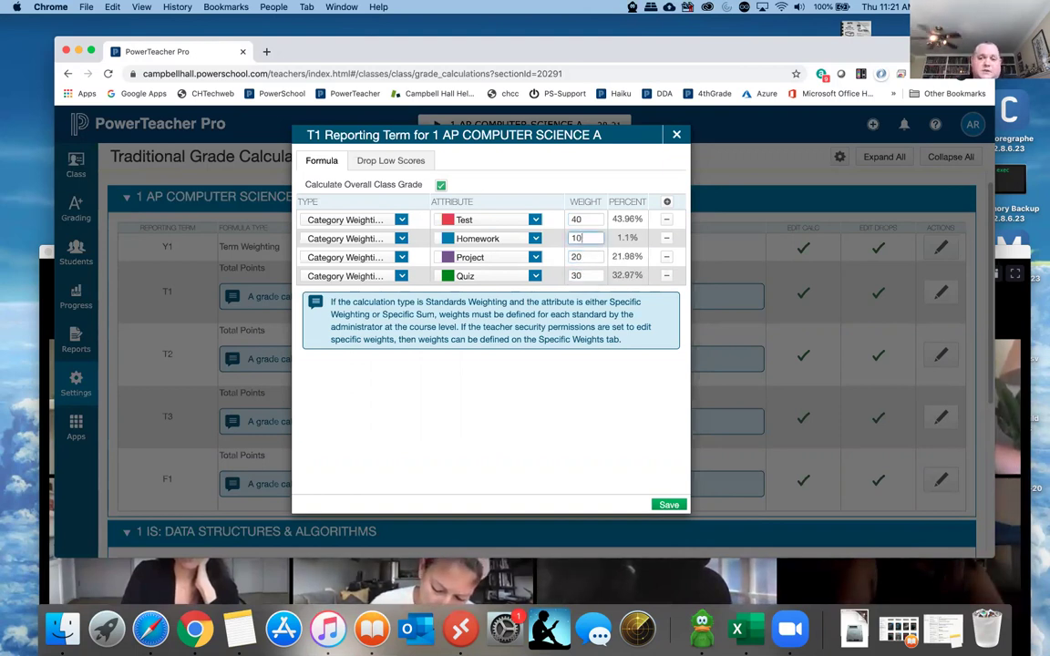
{"action": "type", "text": "0"}
{"action": "left_click", "coordinate": [588, 257]}
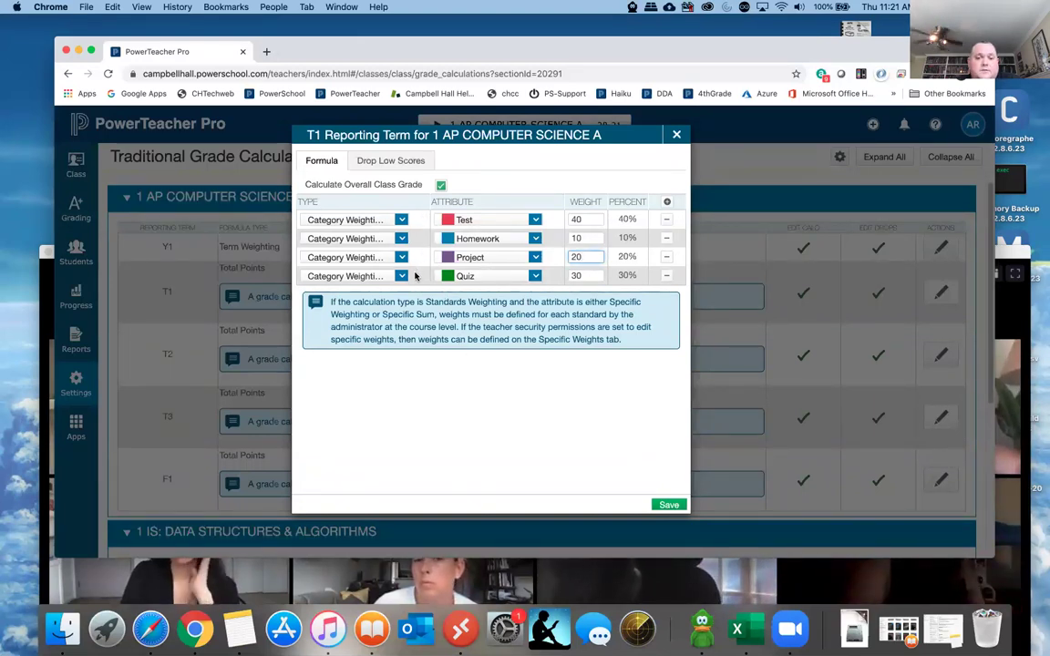
Leave Drop Low Scores at None and save the T1 Category Weighting formula.
{"action": "left_click", "coordinate": [398, 161]}
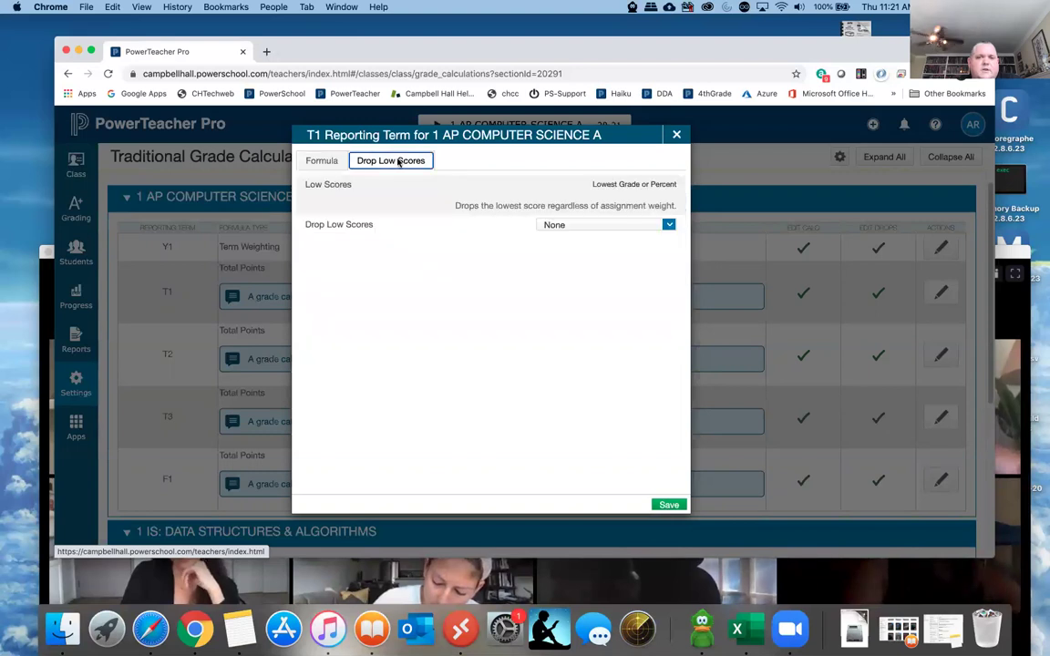
{"action": "left_click", "coordinate": [553, 226]}
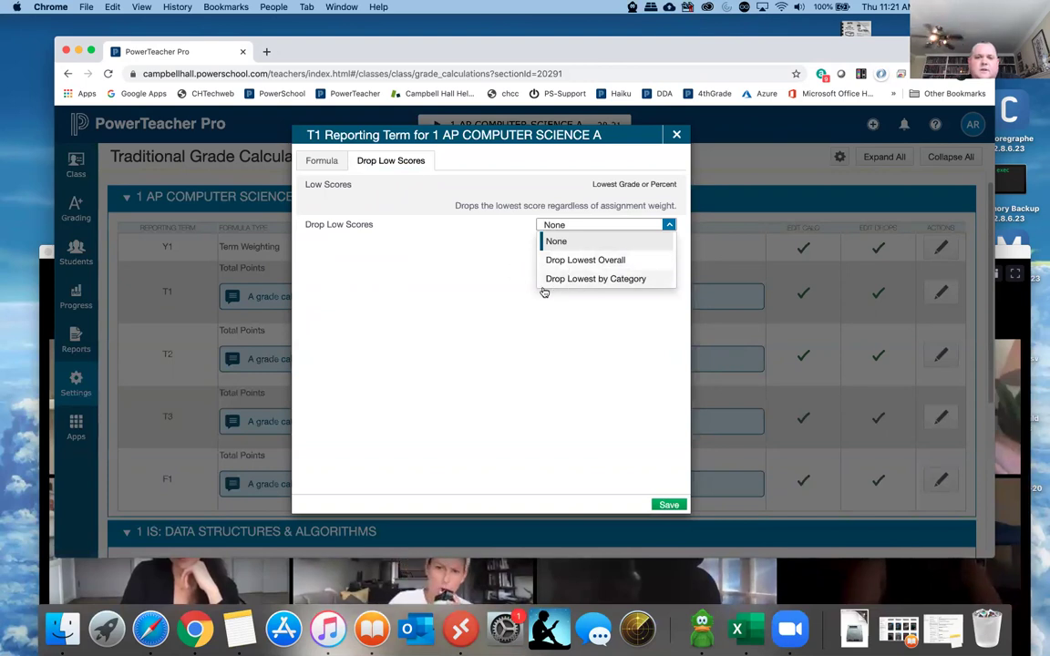
{"action": "left_click", "coordinate": [322, 162]}
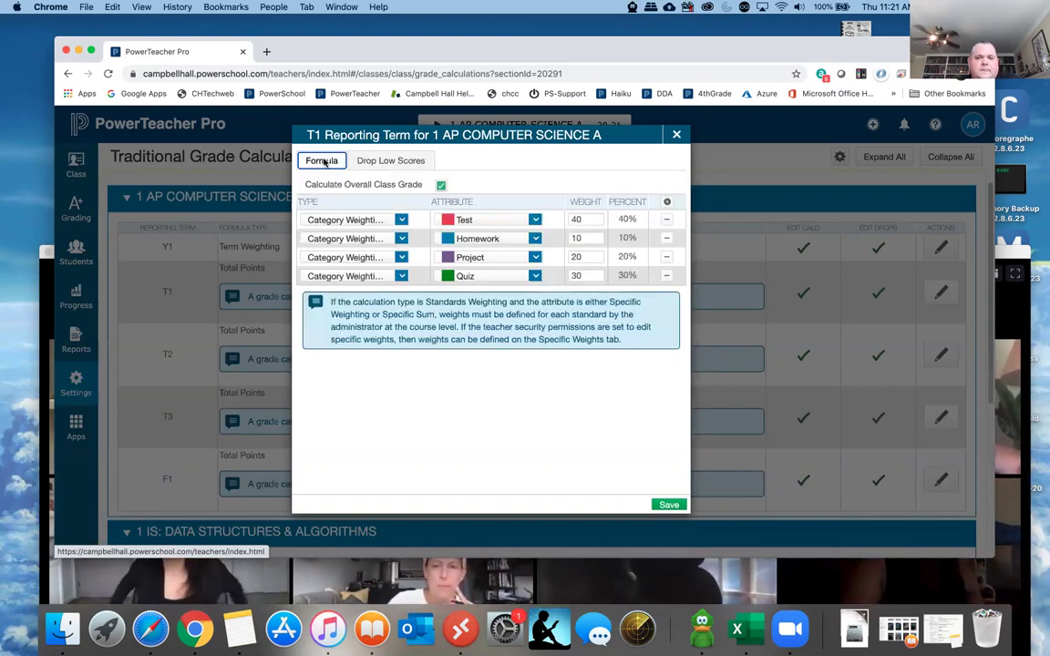
{"action": "left_click", "coordinate": [668, 506]}
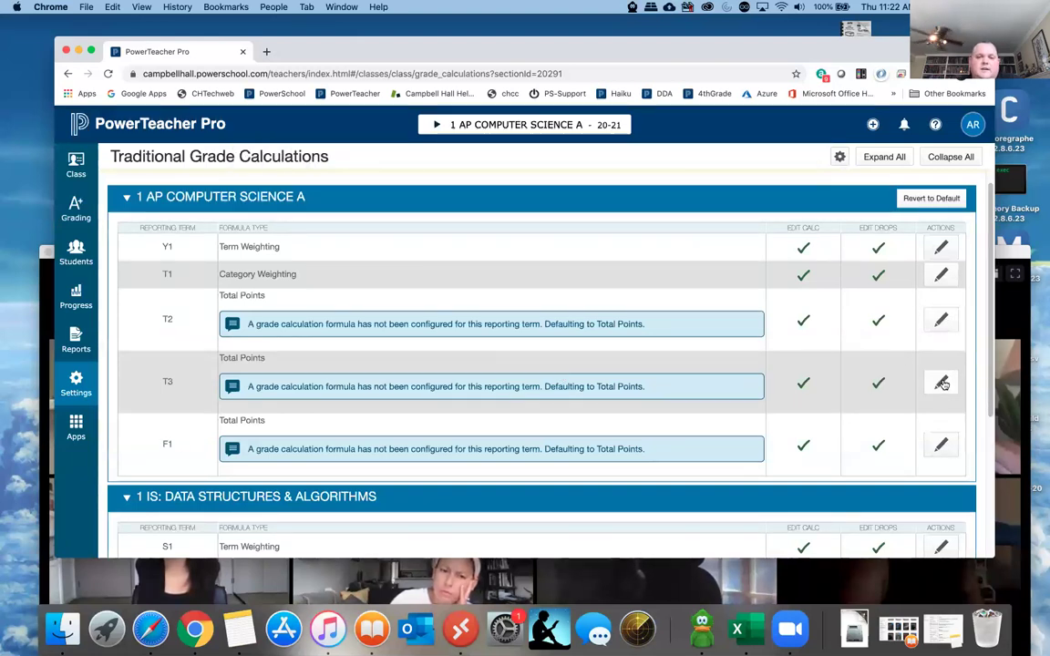
Confirm T1 now lists Category Weighting, then launch Copy Traditional Grade Calculations.
{"action": "scroll", "coordinate": [762, 348], "scroll_direction": "up", "scroll_amount": 1}
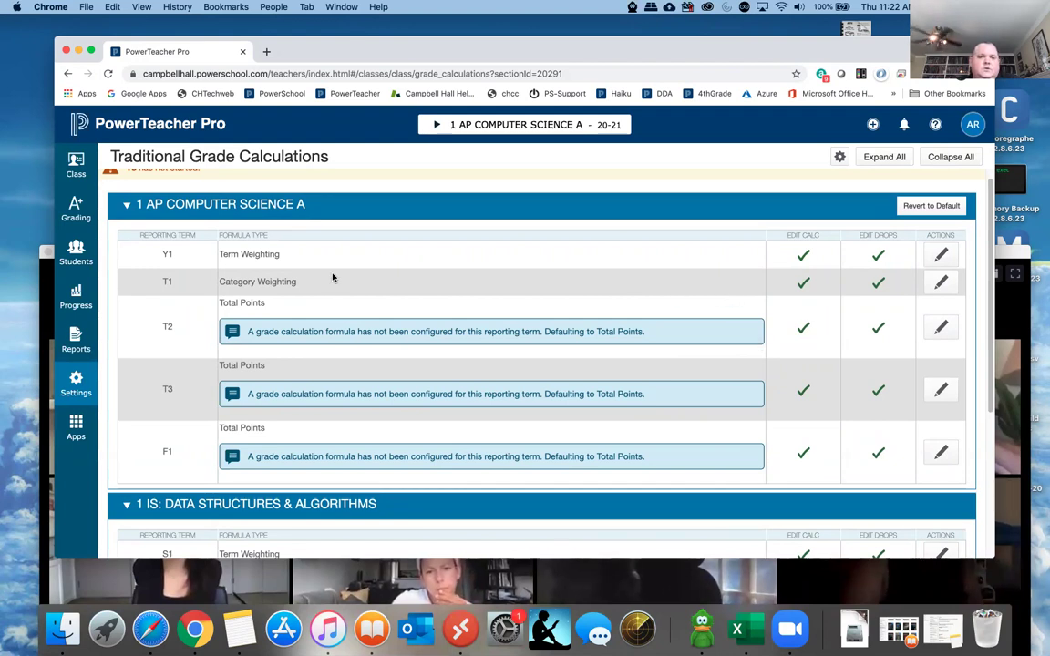
{"action": "left_click_drag", "start_coordinate": [220, 278], "coordinate": [298, 284]}
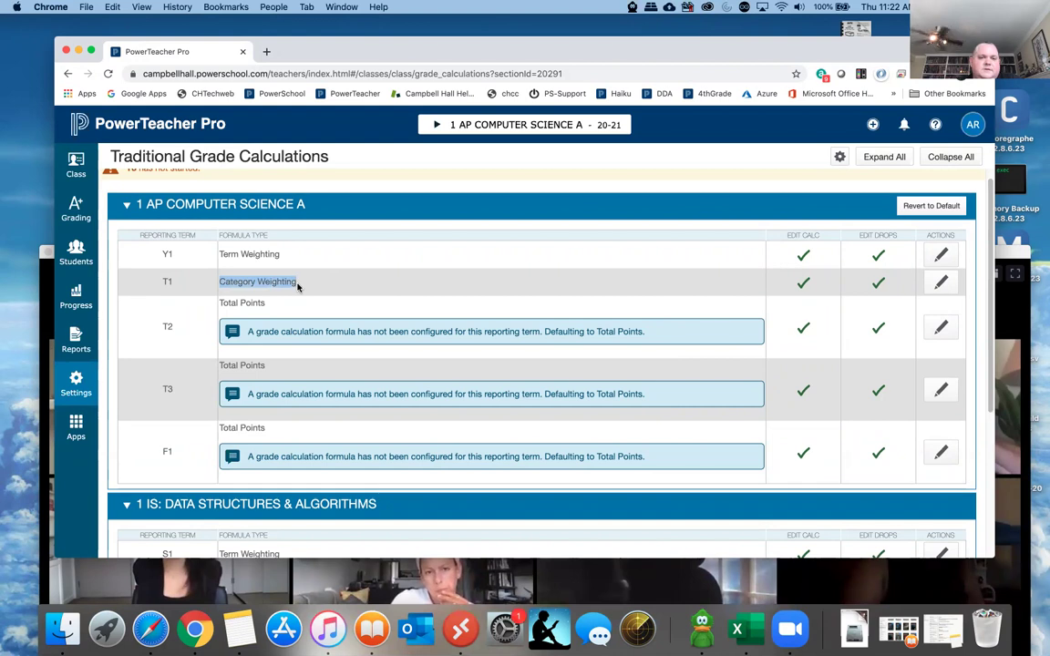
{"action": "left_click", "coordinate": [369, 284]}
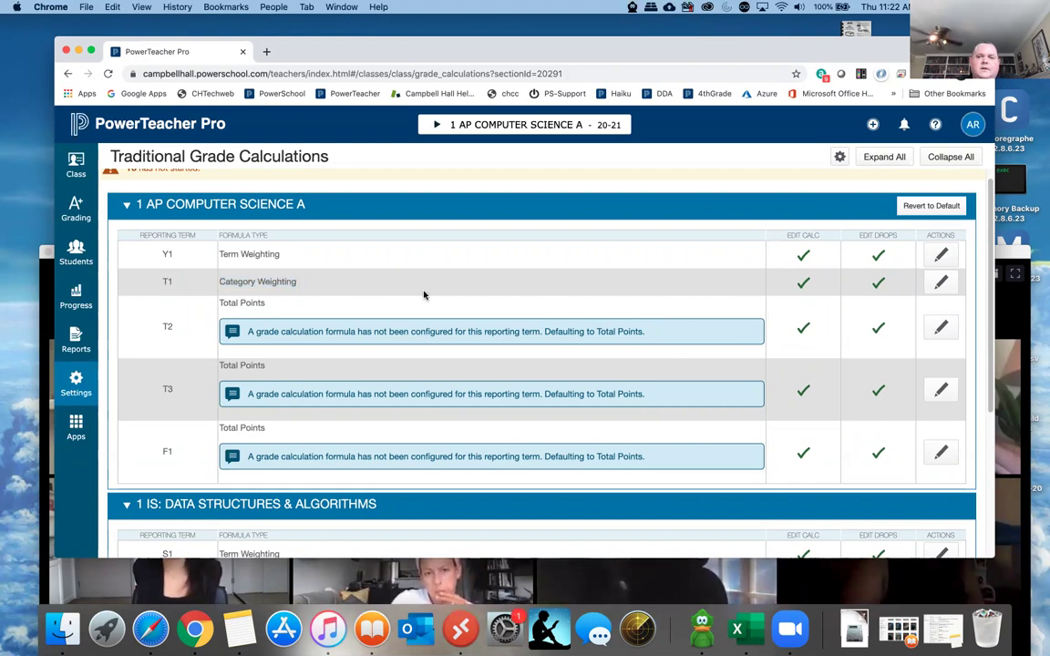
{"action": "left_click", "coordinate": [840, 156]}
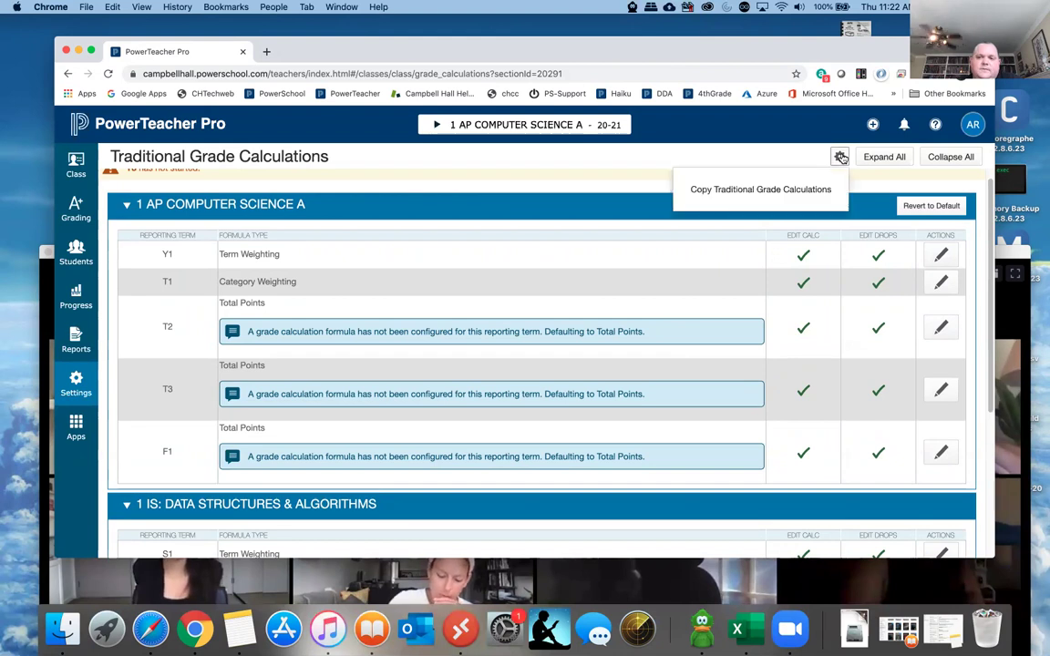
{"action": "left_click", "coordinate": [761, 190]}
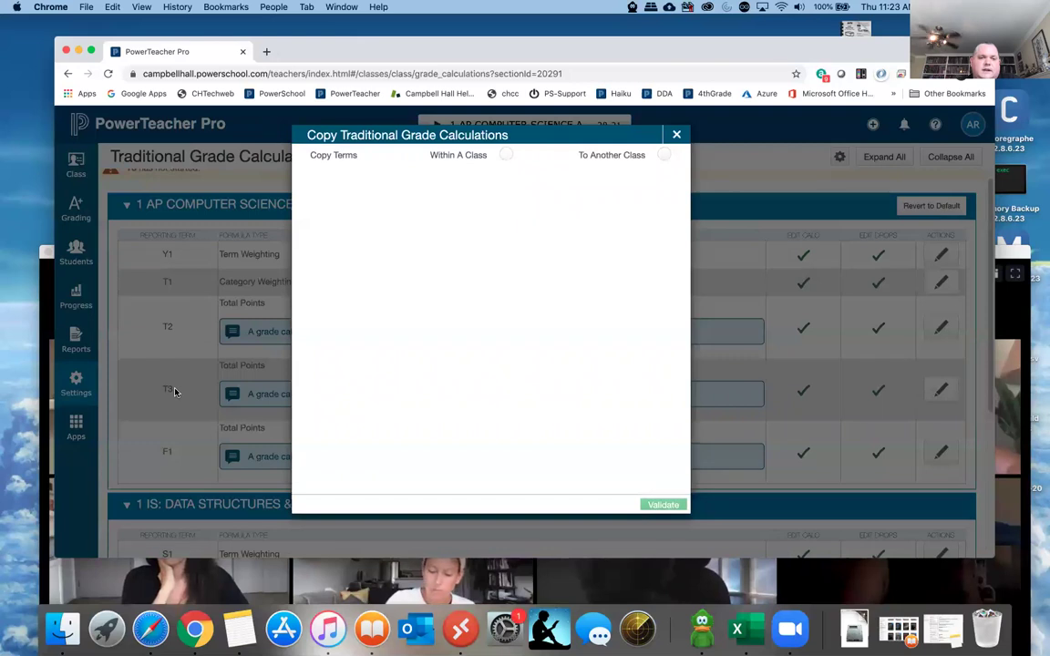
Copy T1's calculation within 1 AP COMPUTER SCIENCE A to terms T2 and T3.
{"action": "left_click", "coordinate": [506, 156]}
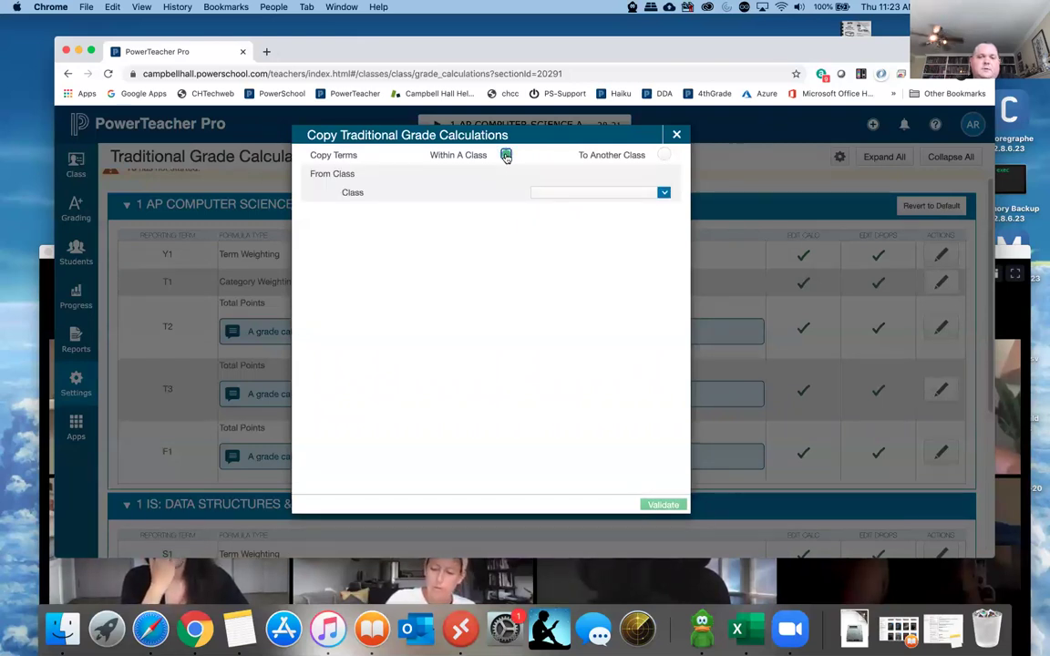
{"action": "left_click", "coordinate": [552, 197]}
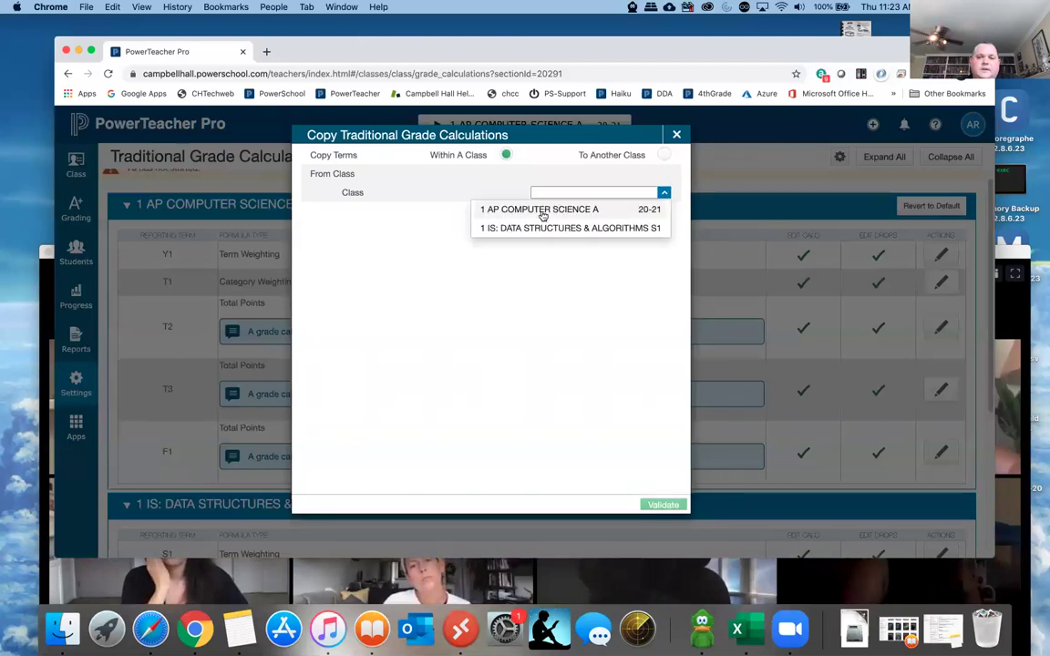
{"action": "left_click", "coordinate": [543, 211]}
{"action": "left_click", "coordinate": [565, 213]}
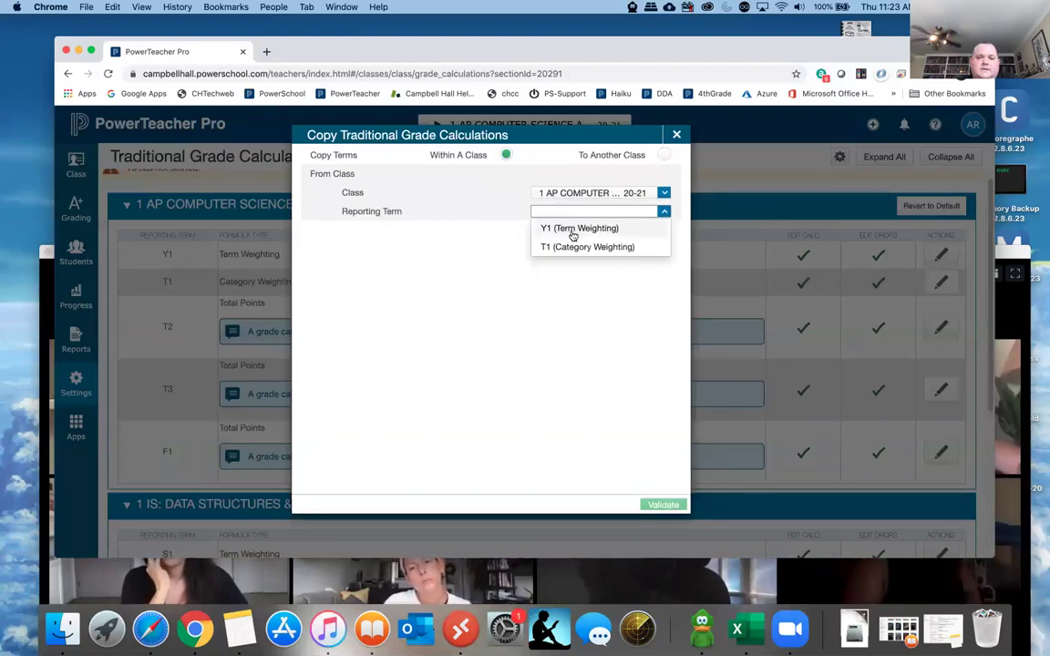
{"action": "left_click", "coordinate": [565, 248]}
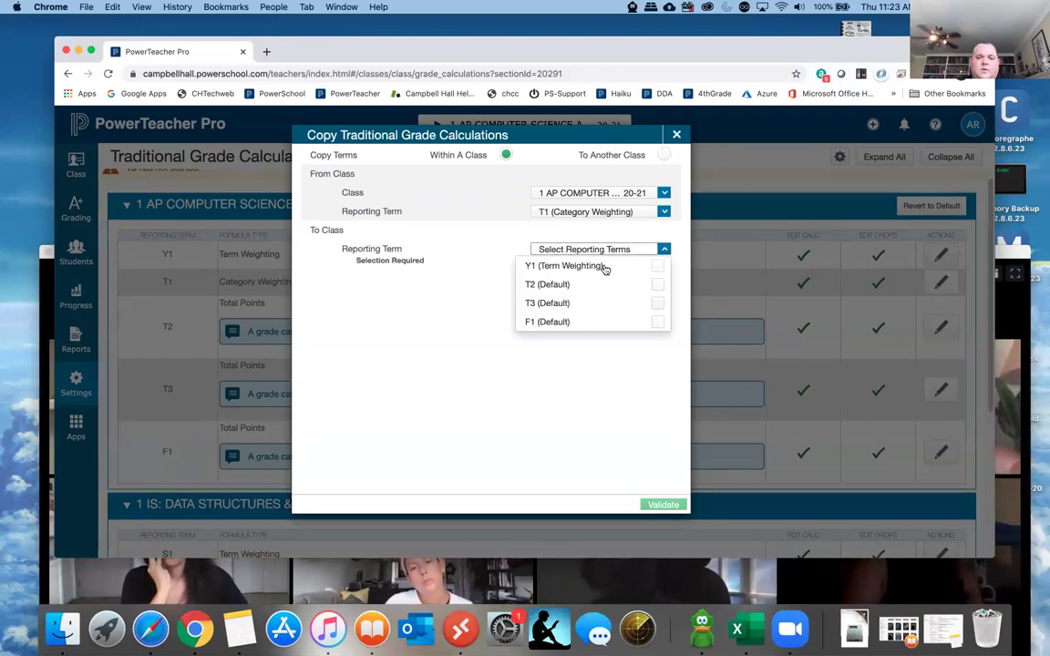
{"action": "left_click", "coordinate": [657, 285]}
{"action": "left_click", "coordinate": [636, 306]}
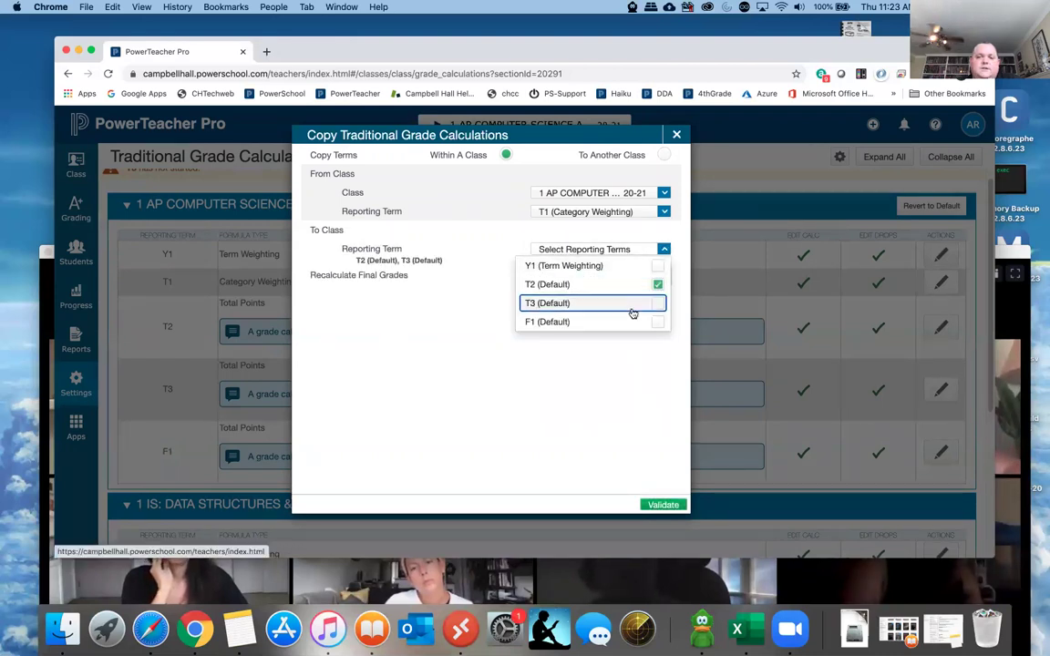
{"action": "left_click", "coordinate": [430, 372]}
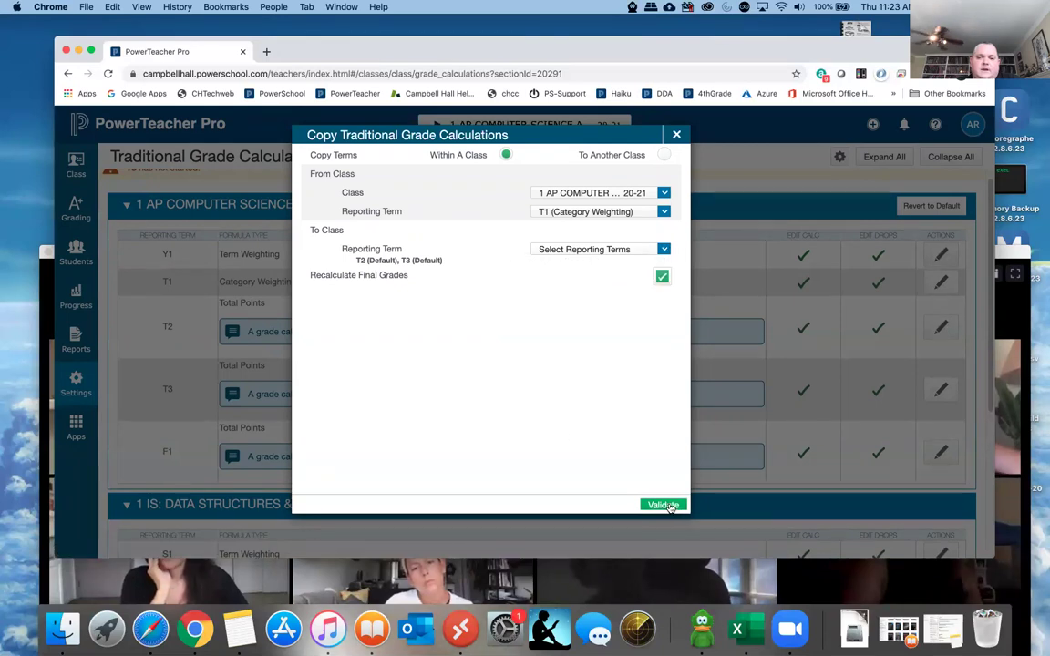
{"action": "left_click", "coordinate": [662, 504]}
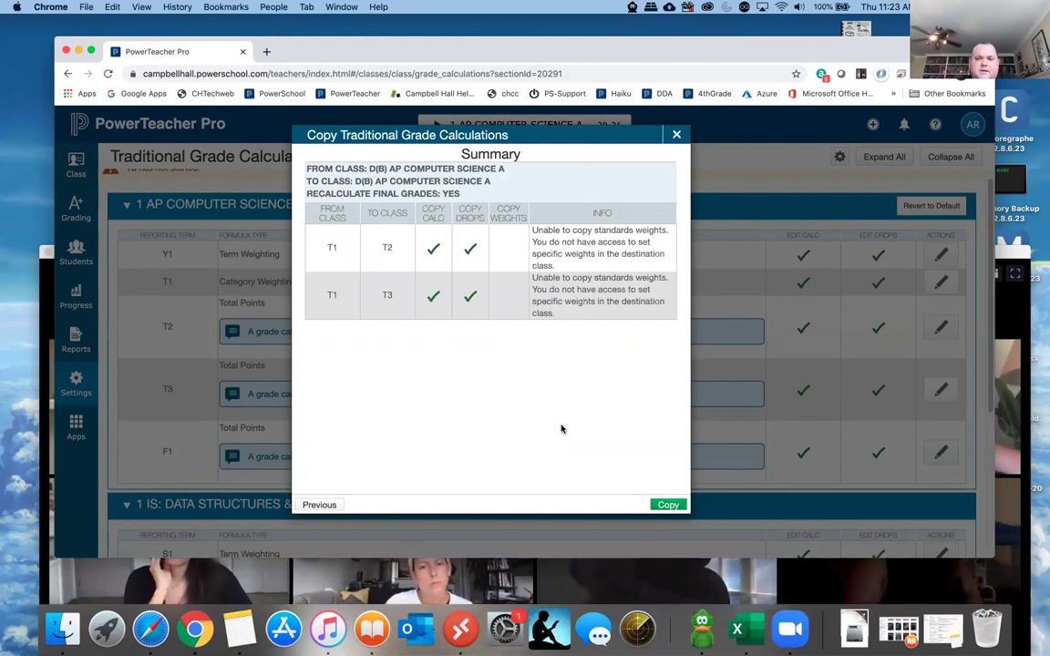
{"action": "left_click", "coordinate": [668, 506]}
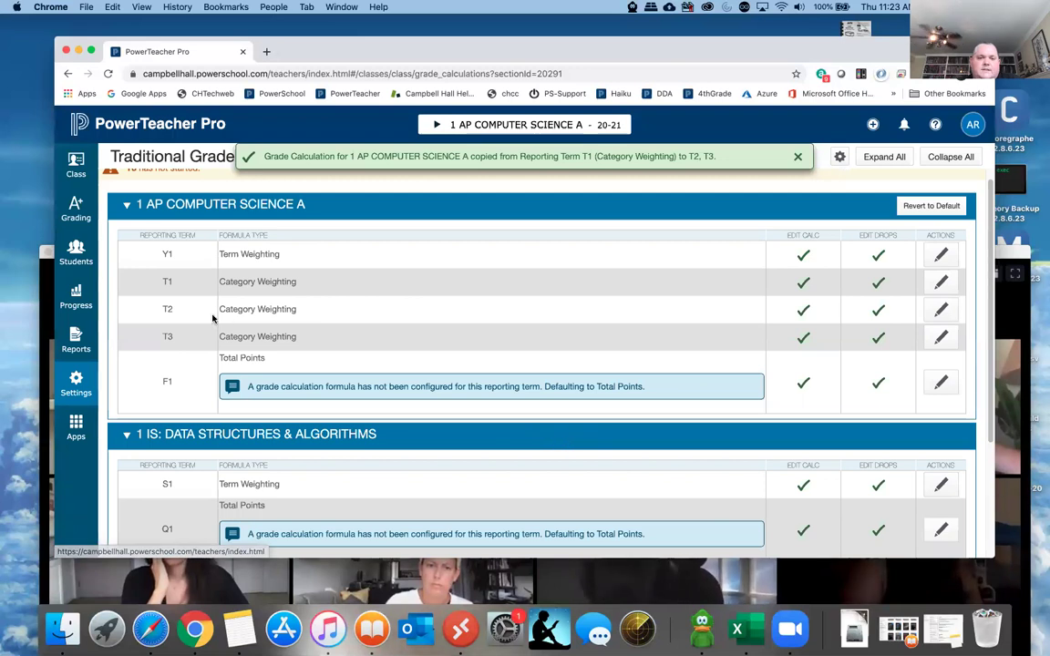
Verify T3's formula now shows the copied Category Weighting at 40/10/20/30%.
{"action": "left_click", "coordinate": [941, 339]}
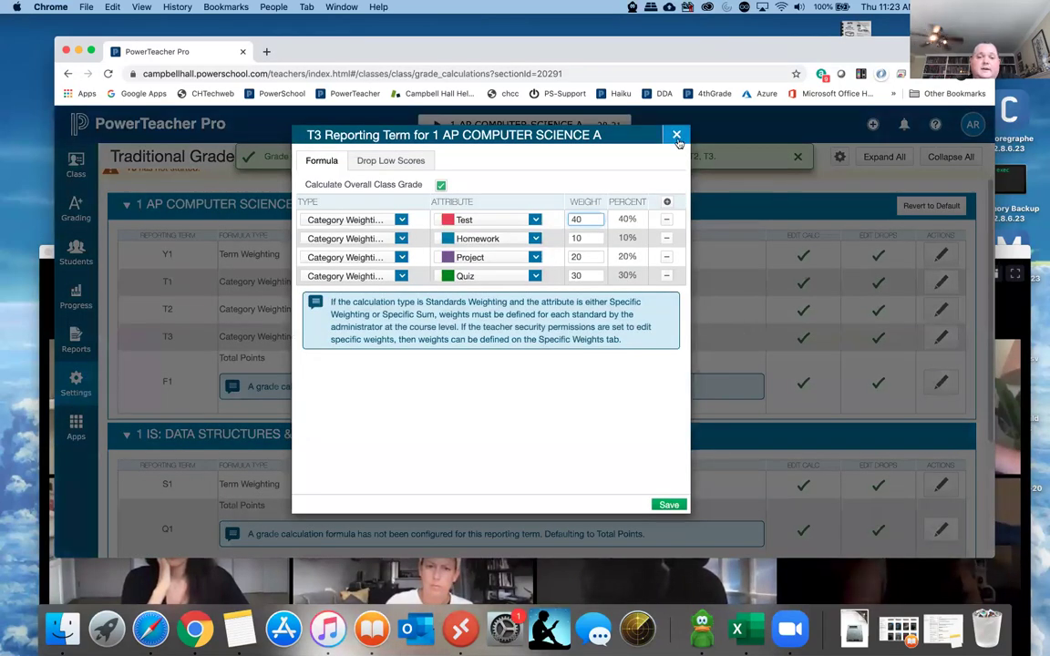
{"action": "left_click", "coordinate": [676, 137]}
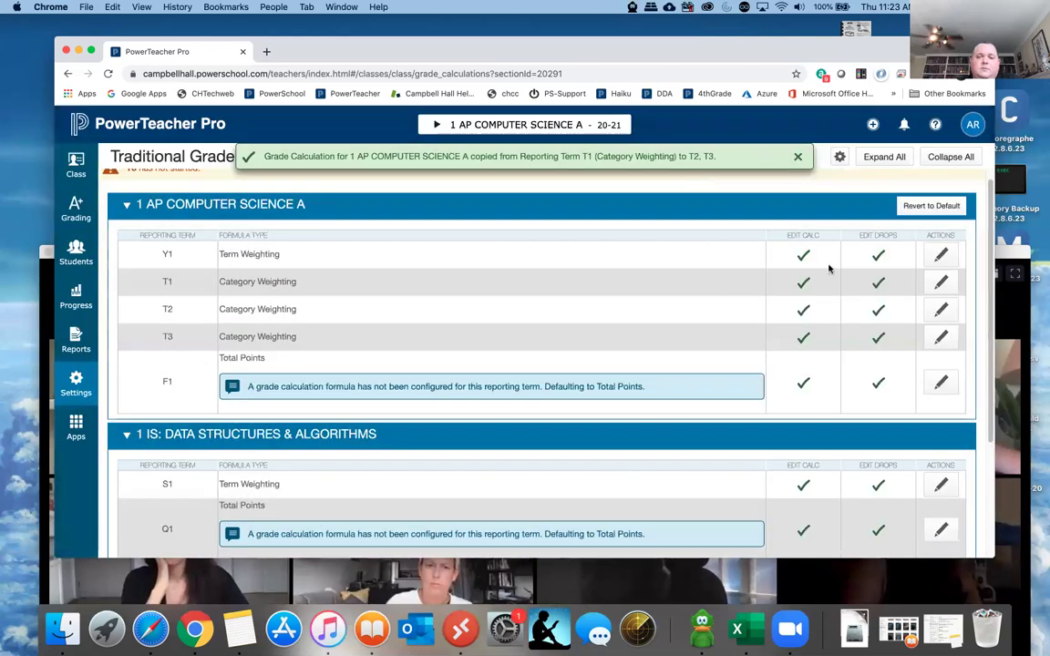
{"action": "left_click", "coordinate": [839, 156]}
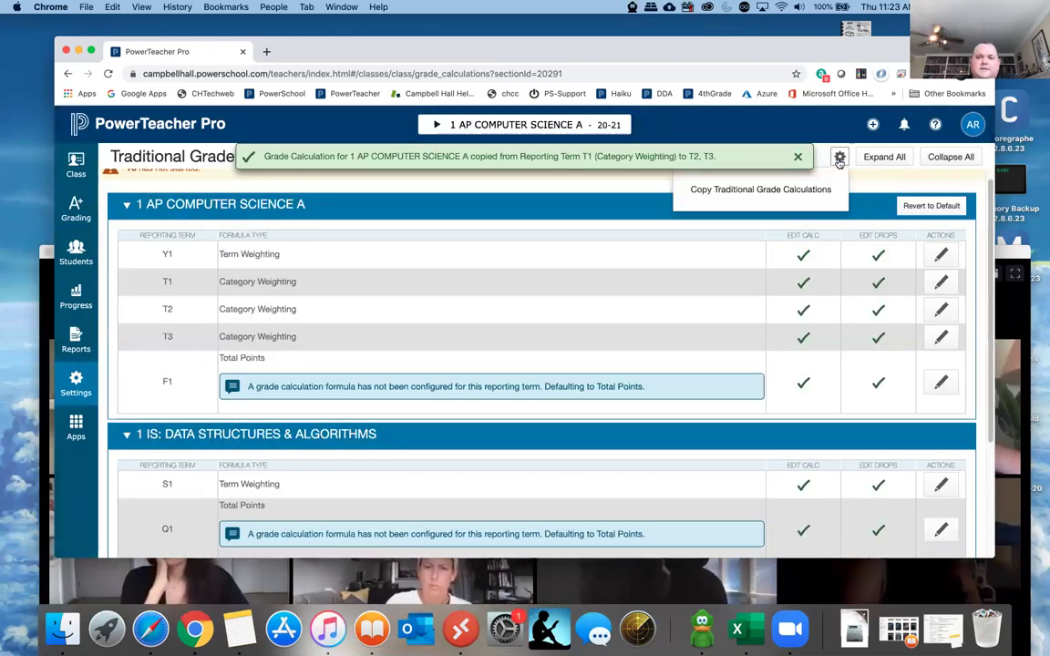
Set up a copy from 2019-2020 AP Computer Science A into 2020-2021's 1 AP COMPUTER SCIENCE A.
{"action": "left_click", "coordinate": [794, 189]}
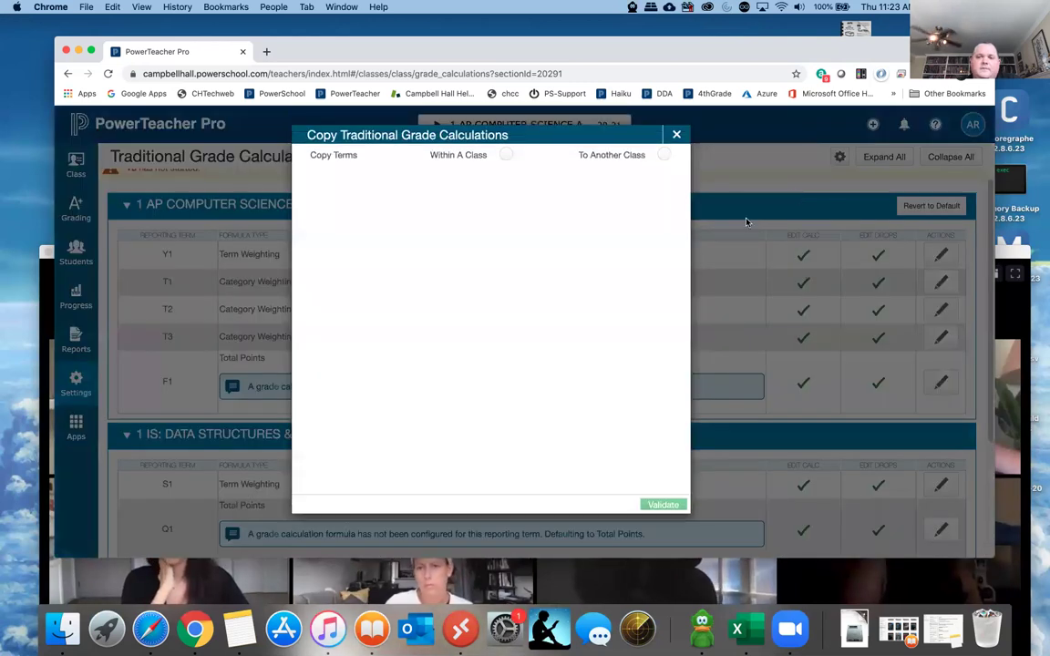
{"action": "left_click", "coordinate": [664, 156]}
{"action": "left_click", "coordinate": [598, 195]}
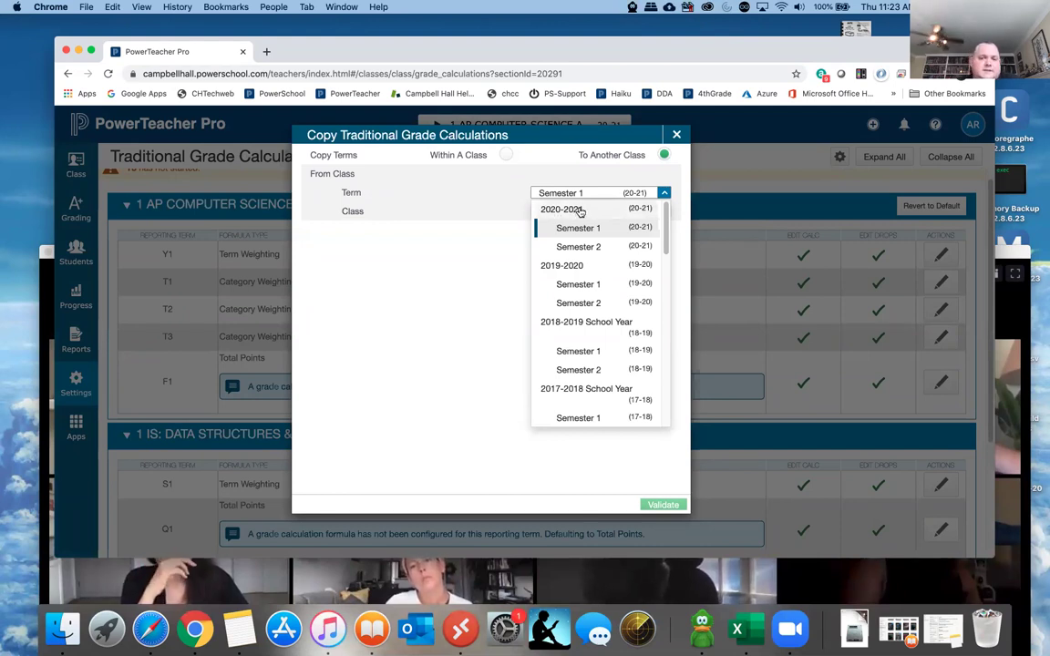
{"action": "left_click", "coordinate": [563, 266]}
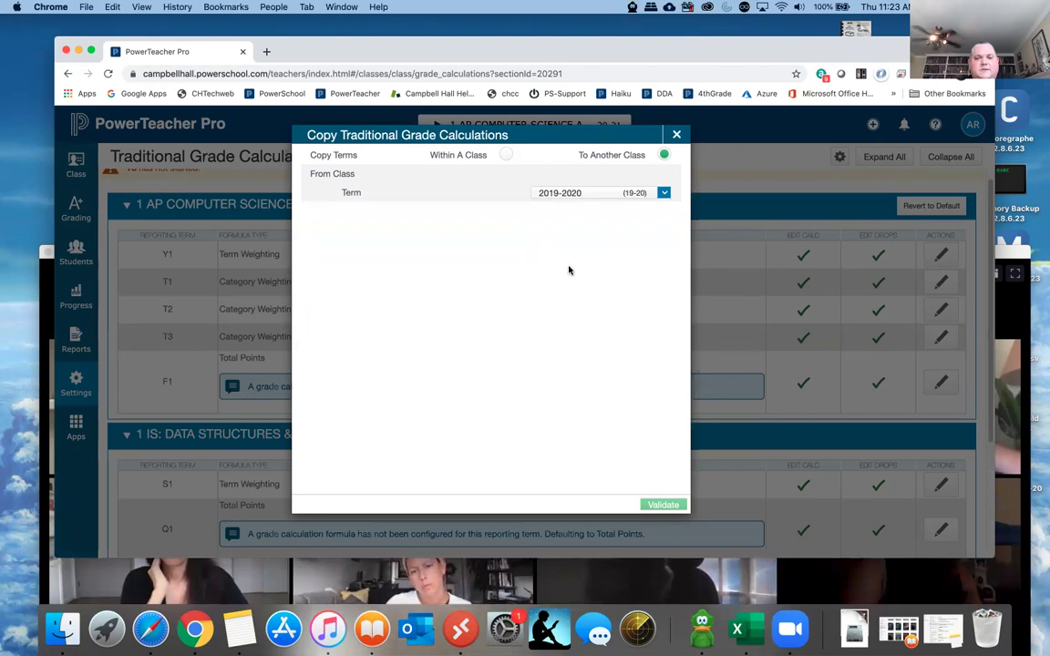
{"action": "left_click", "coordinate": [581, 215]}
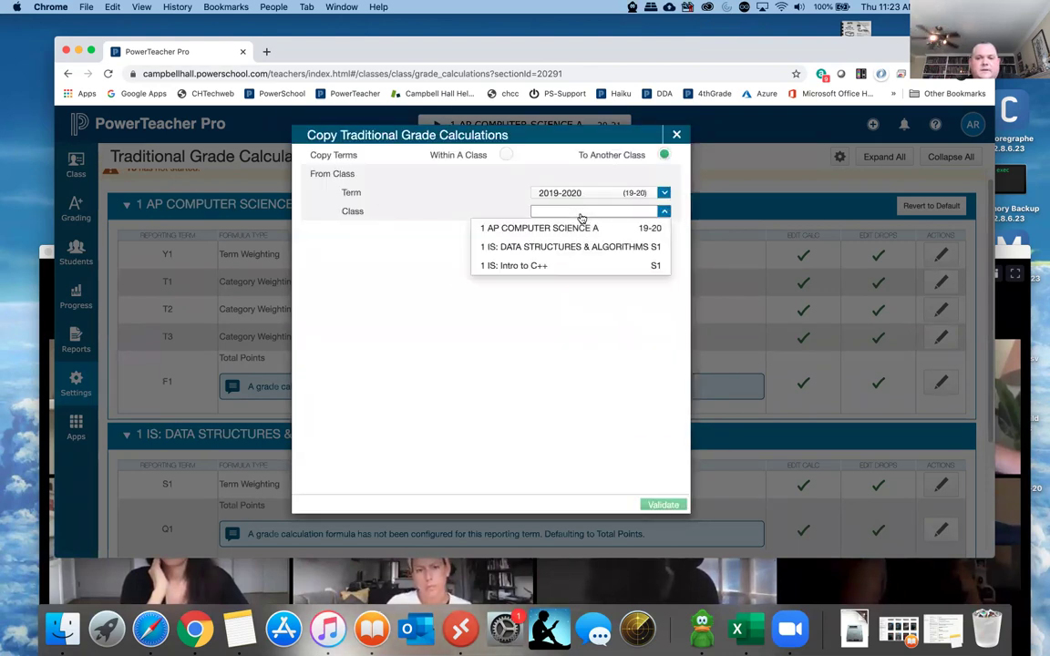
{"action": "left_click", "coordinate": [552, 229]}
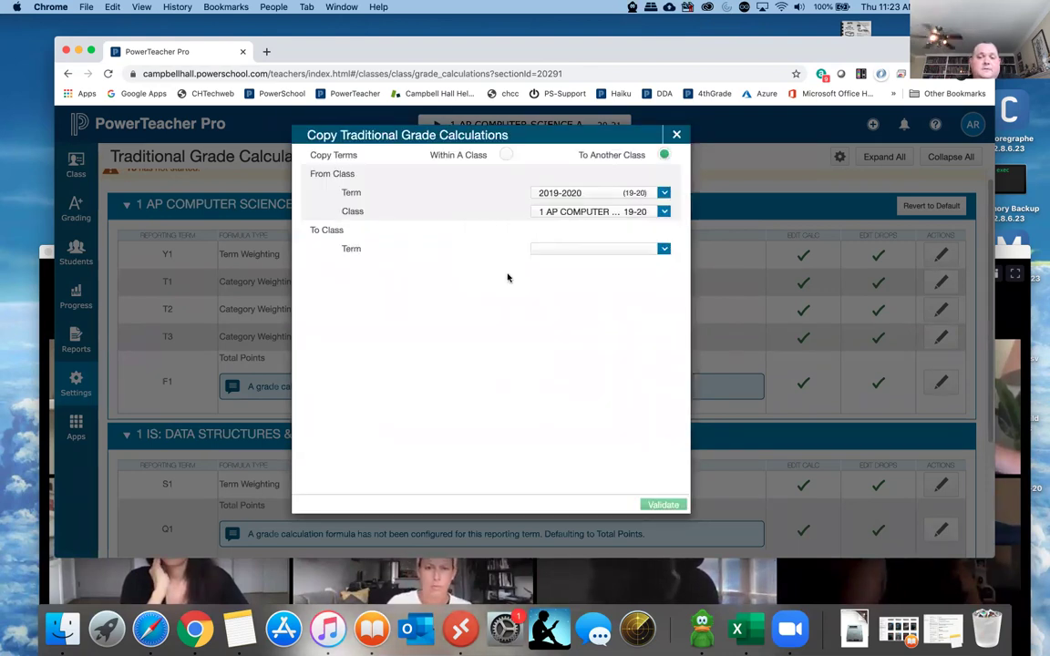
{"action": "left_click", "coordinate": [552, 252]}
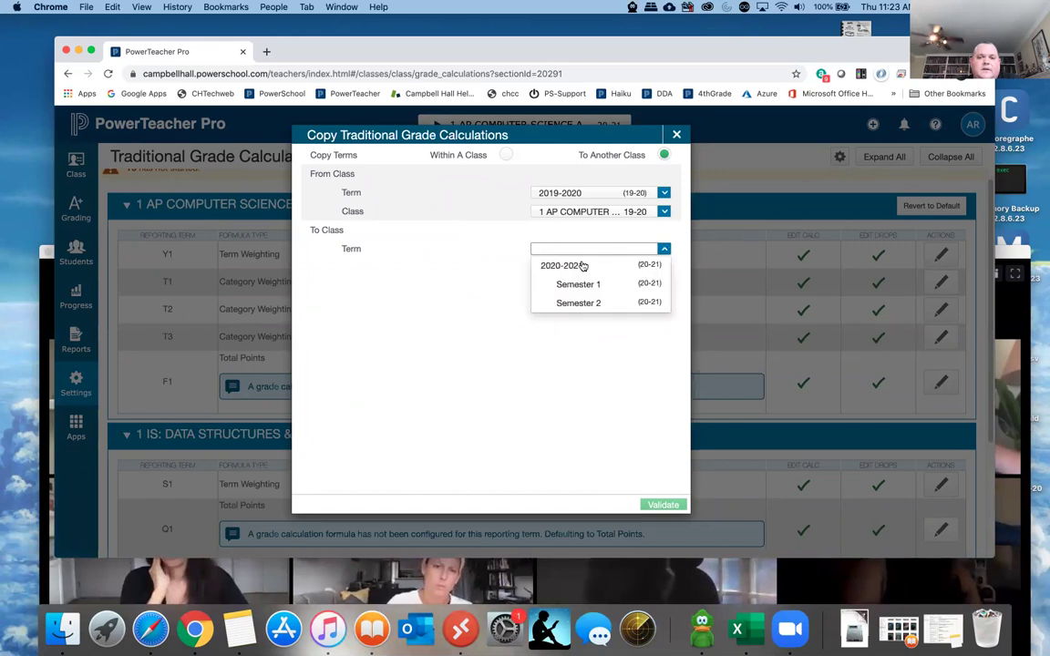
{"action": "left_click", "coordinate": [563, 265]}
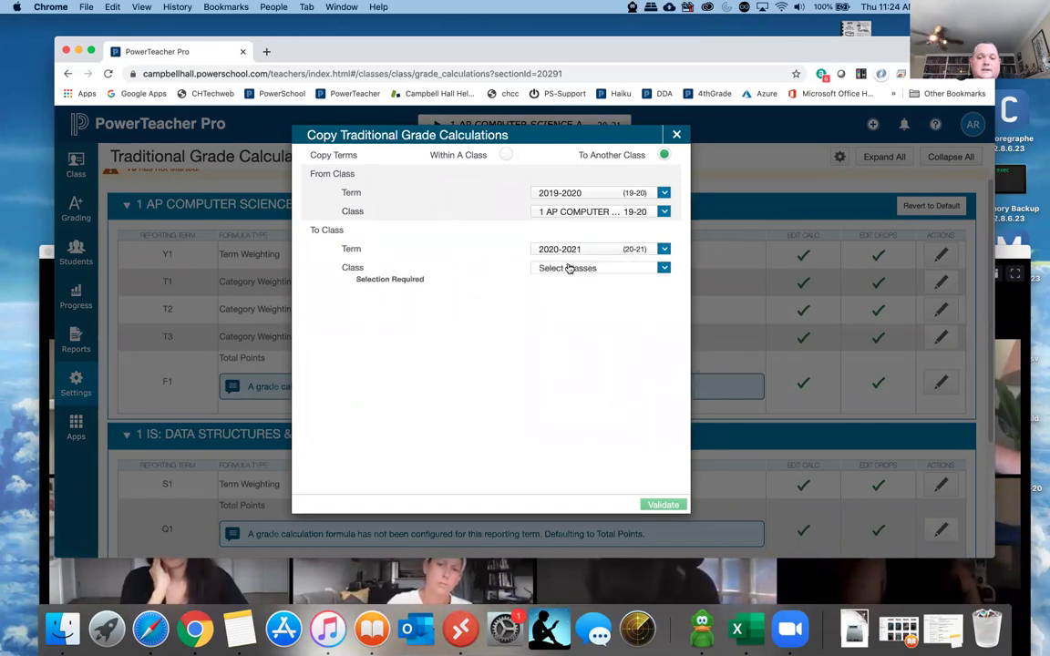
{"action": "left_click", "coordinate": [558, 269]}
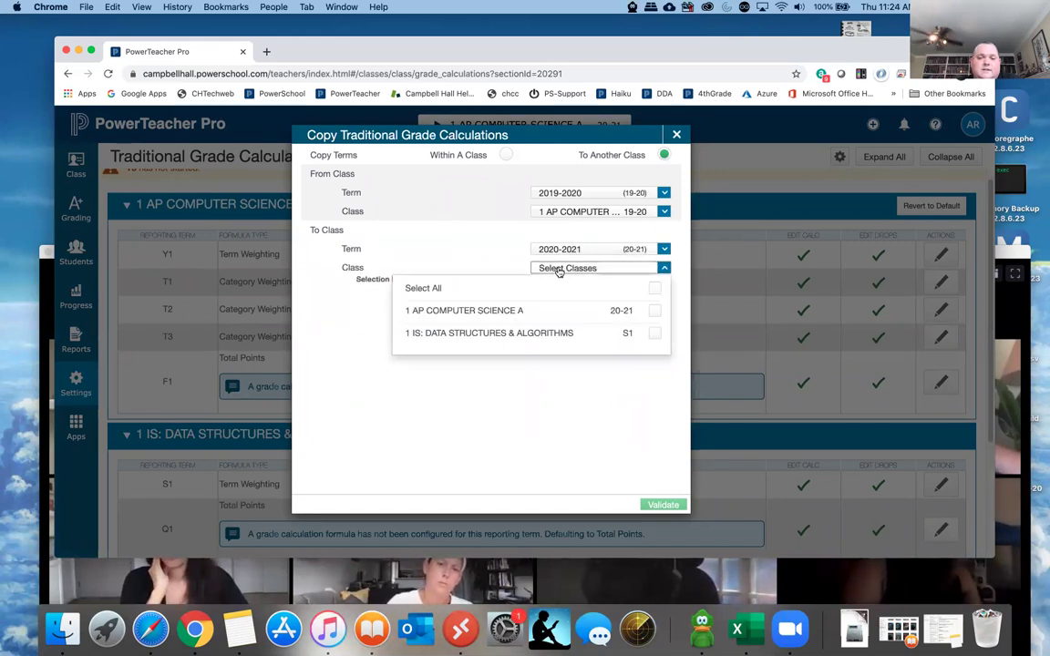
{"action": "left_click", "coordinate": [655, 310]}
{"action": "left_click", "coordinate": [499, 460]}
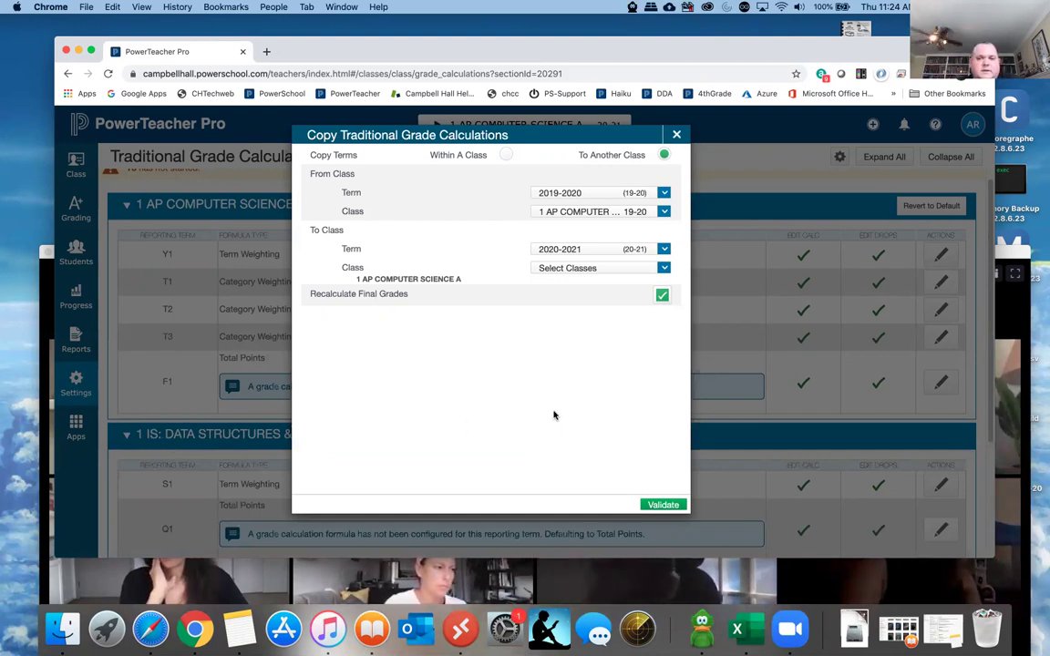
Validate and run the copy, then check T1's weights: Test 40, Quiz 25, Homework 15, Project 20.
{"action": "left_click", "coordinate": [663, 506]}
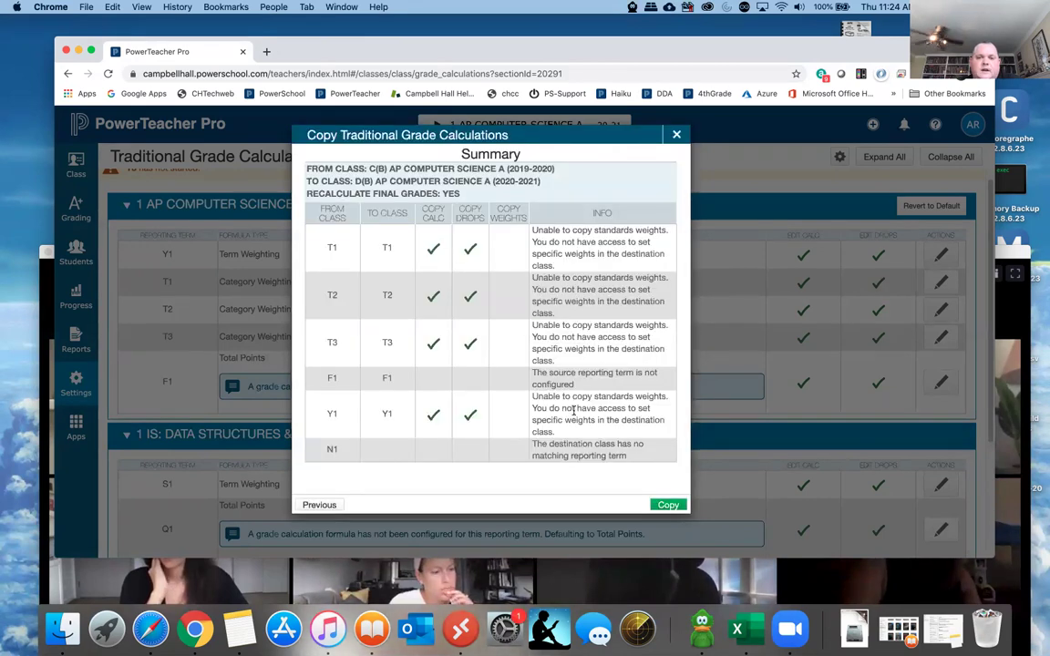
{"action": "left_click", "coordinate": [667, 506]}
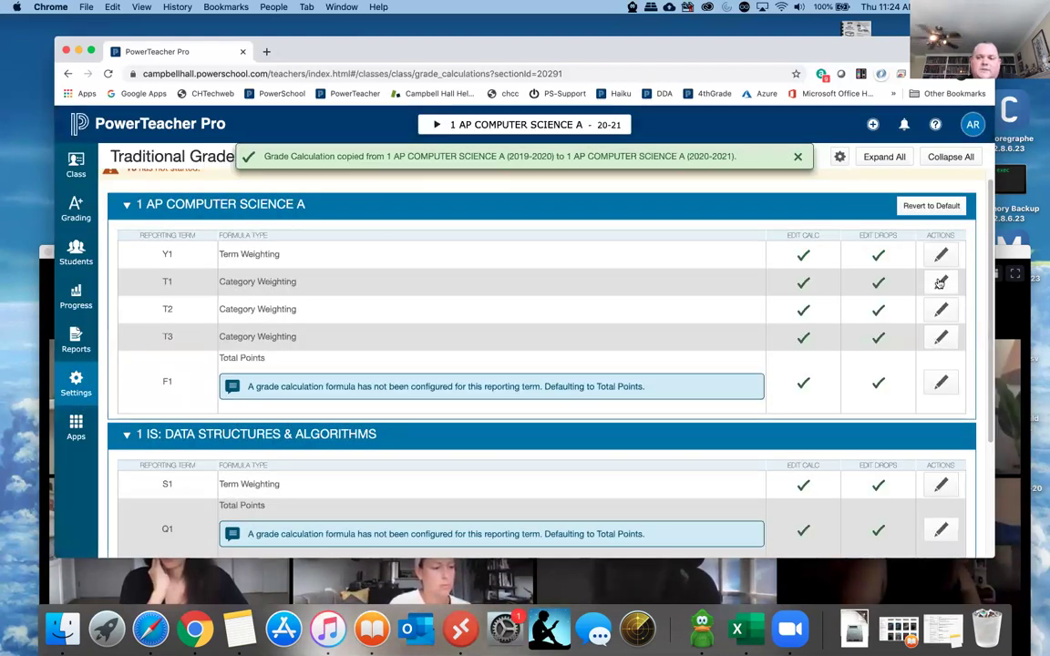
{"action": "left_click", "coordinate": [940, 284]}
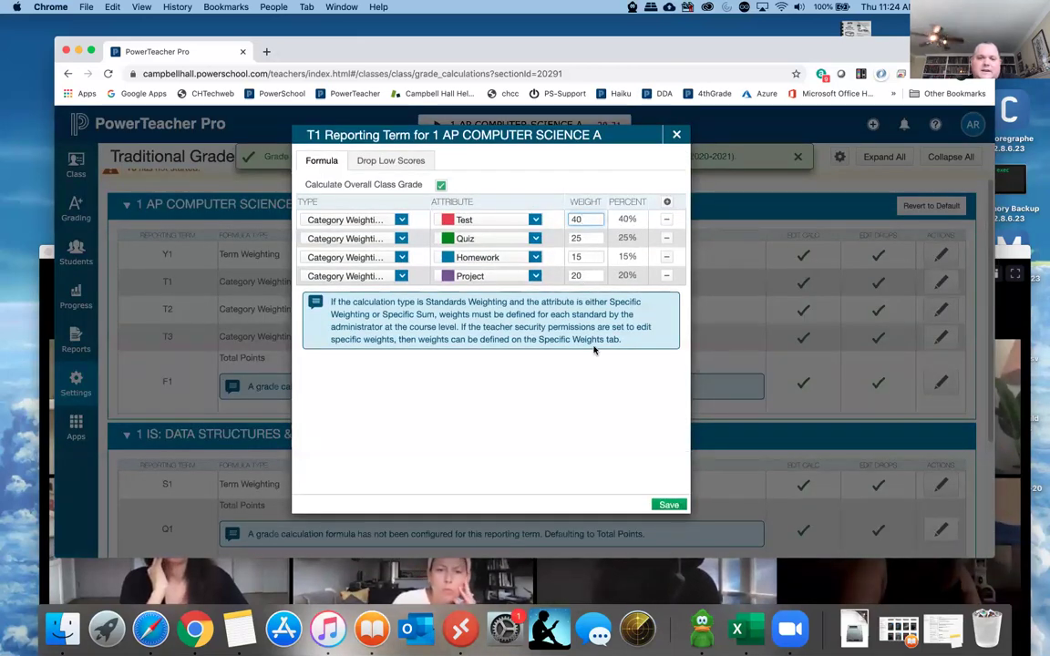
Close T1's formula and confirm T3 carries the same Test 40, Quiz 25, Homework 15, Project 20 weights.
{"action": "left_click", "coordinate": [675, 135]}
{"action": "left_click", "coordinate": [940, 338]}
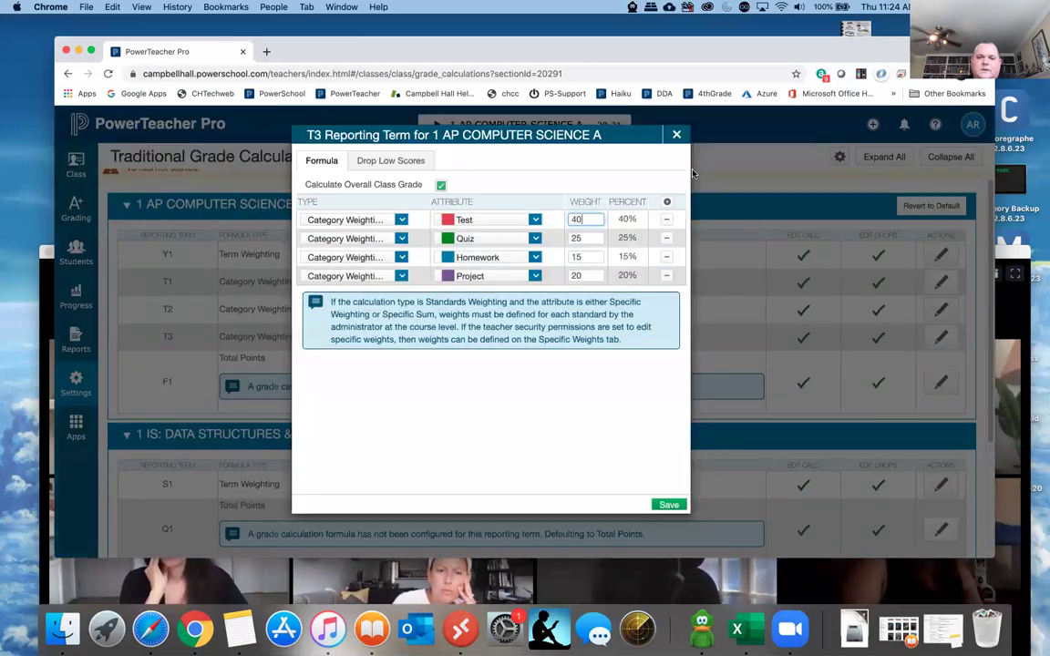
{"action": "left_click", "coordinate": [674, 135]}
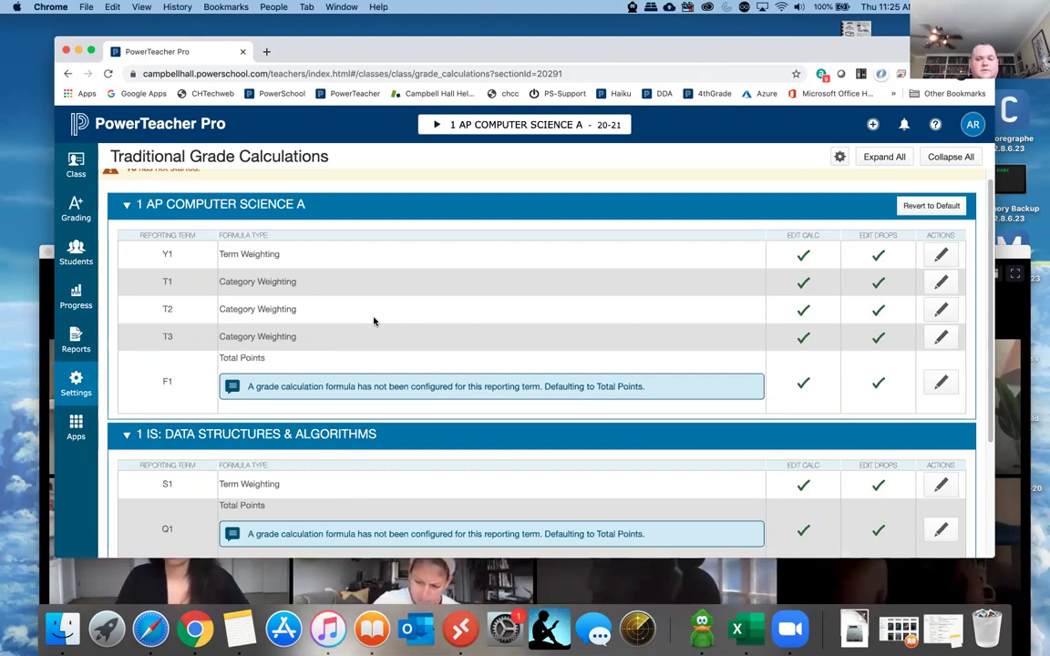
Go to the AP Computer Science A assignment list and switch its term to T1.
{"action": "left_click", "coordinate": [78, 210]}
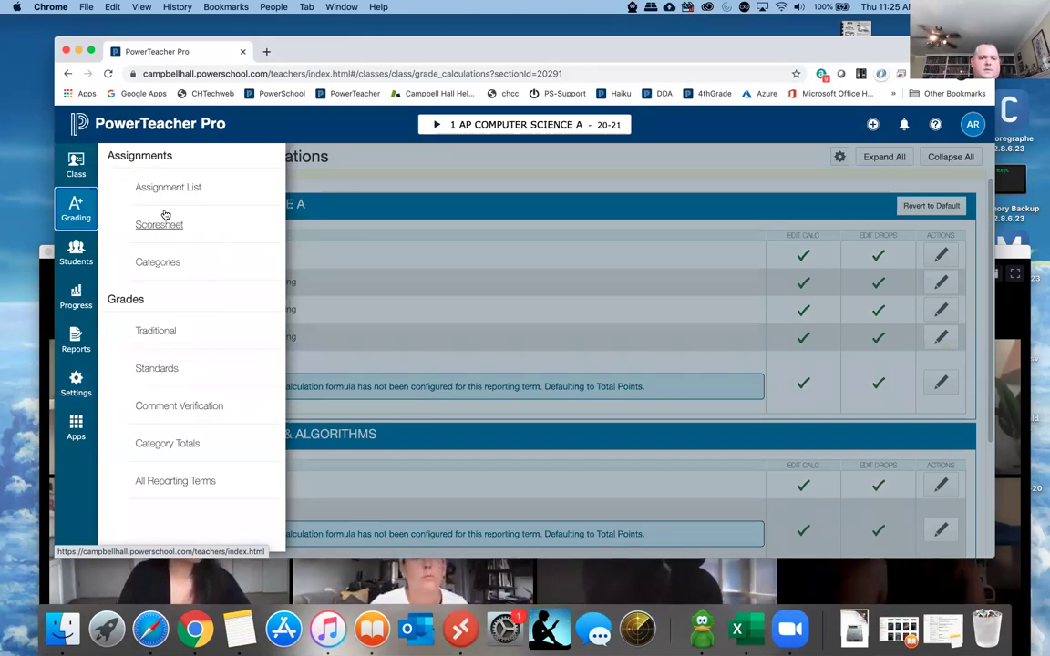
{"action": "left_click", "coordinate": [165, 188]}
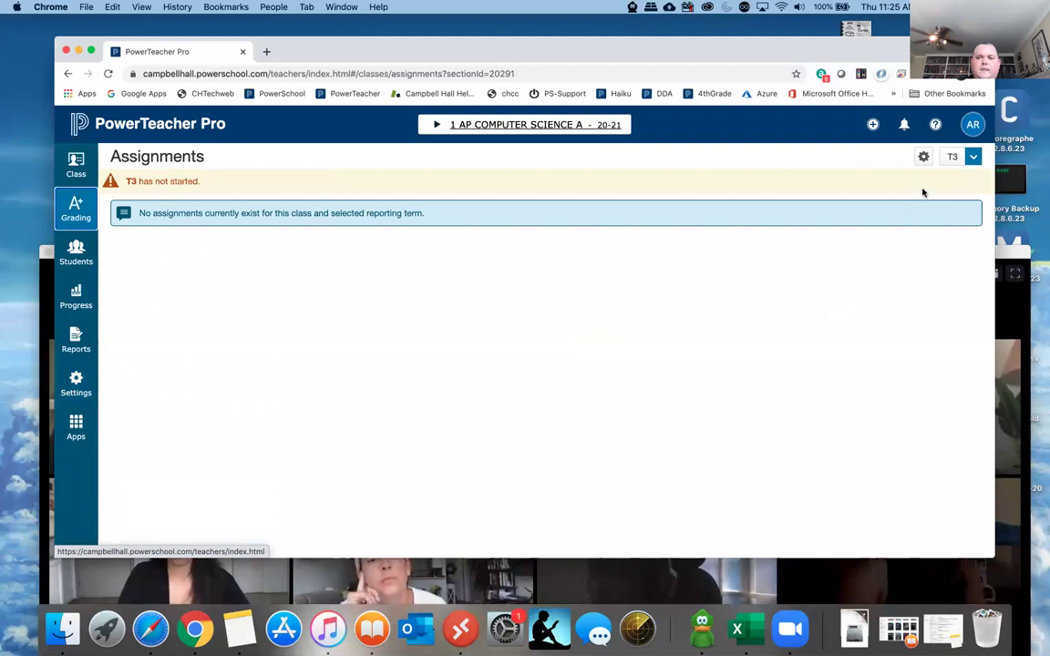
{"action": "left_click", "coordinate": [973, 158]}
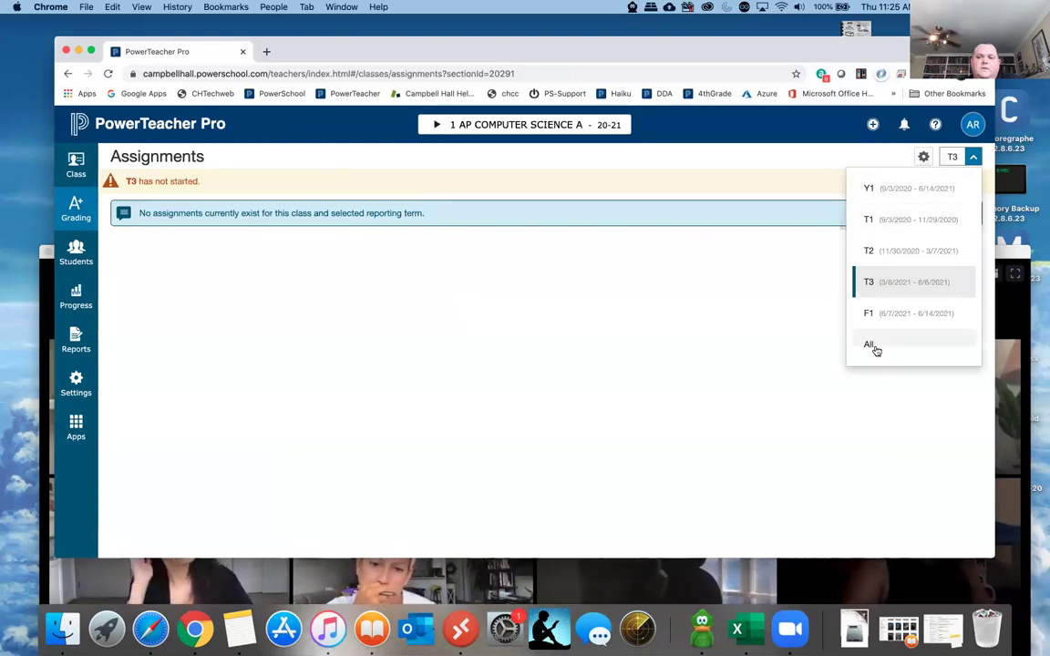
{"action": "left_click", "coordinate": [895, 223]}
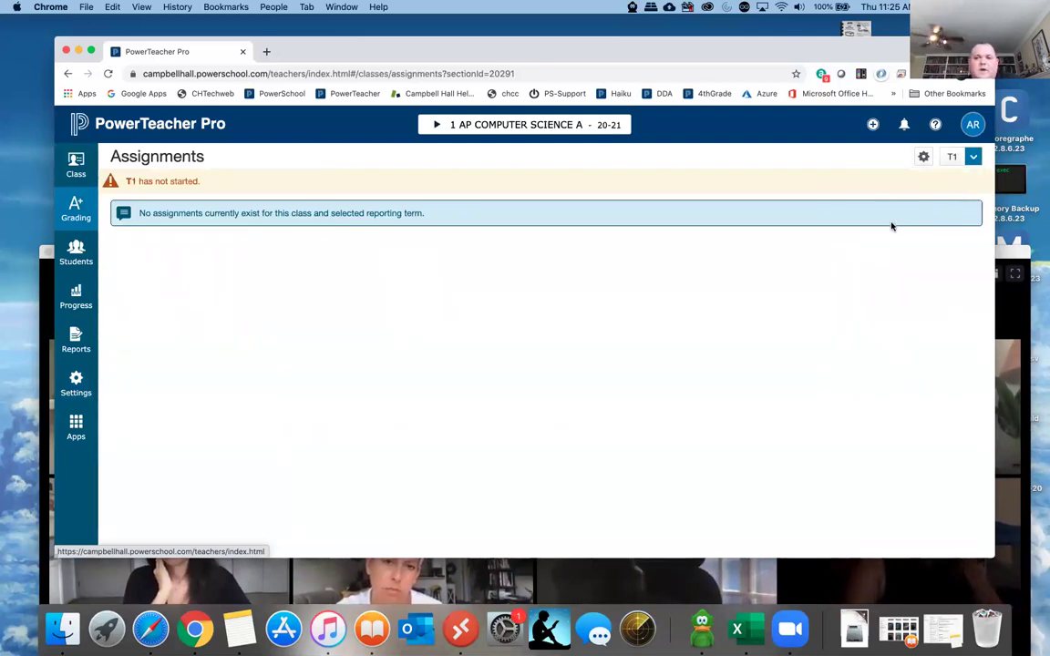
{"action": "left_click", "coordinate": [973, 158]}
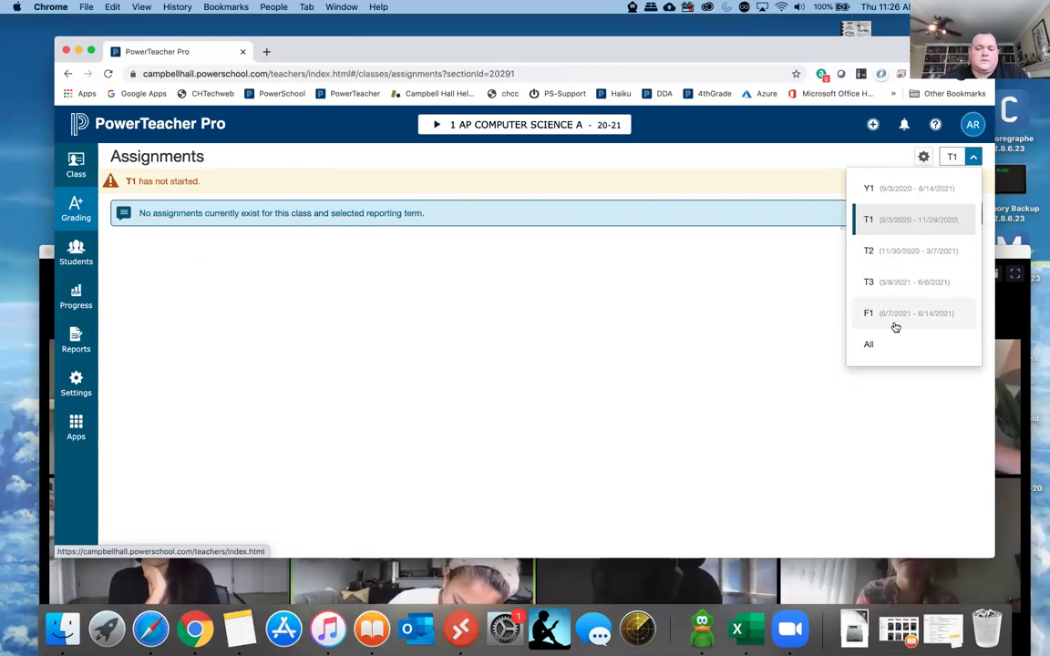
{"action": "left_click", "coordinate": [895, 223]}
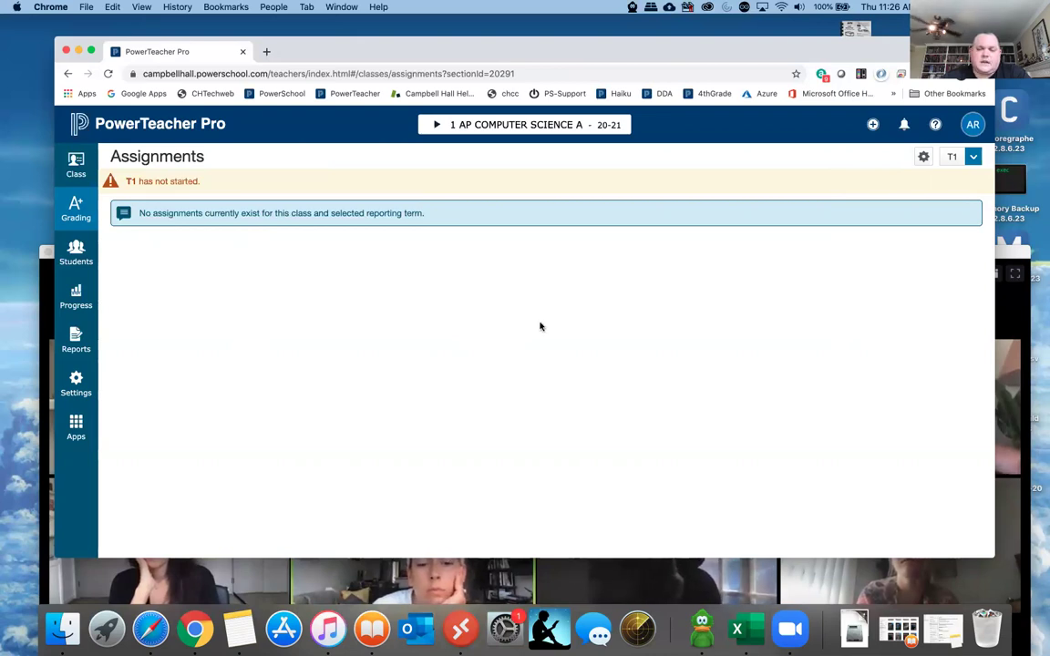
{"action": "left_click", "coordinate": [872, 125]}
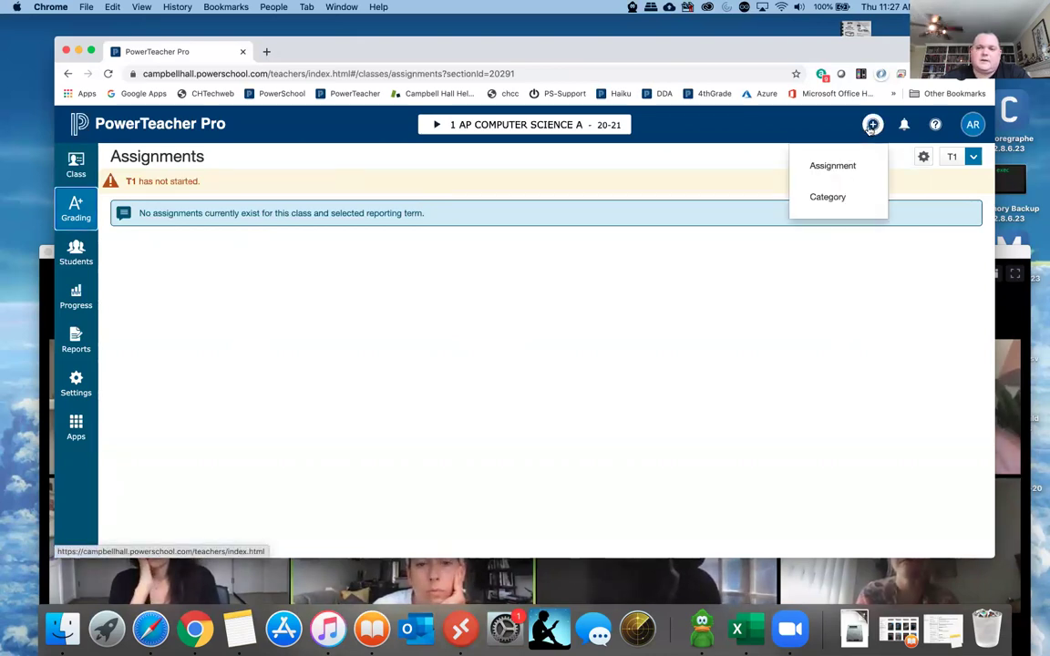
Start a new assignment and confirm it targets AP Computer Science A.
{"action": "left_click", "coordinate": [838, 168]}
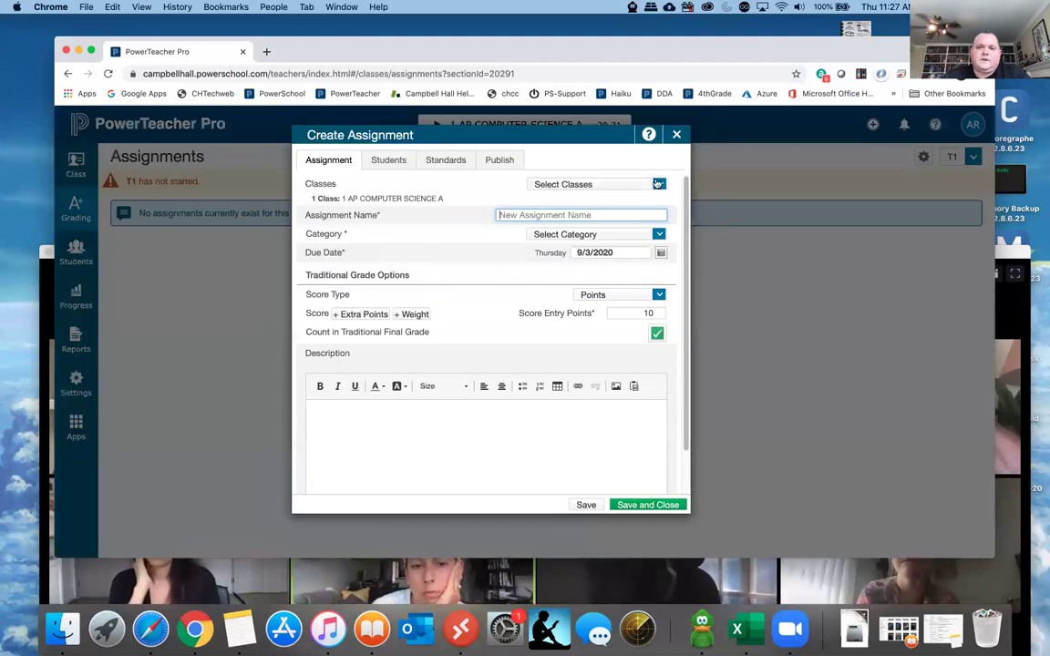
{"action": "left_click", "coordinate": [659, 185]}
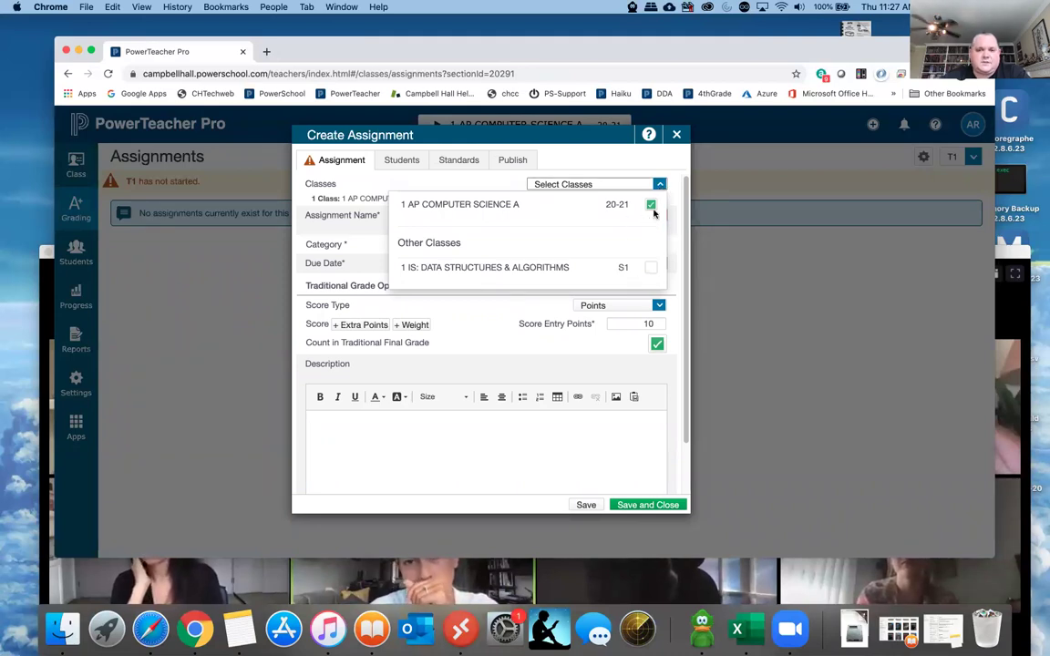
{"action": "left_click", "coordinate": [660, 186]}
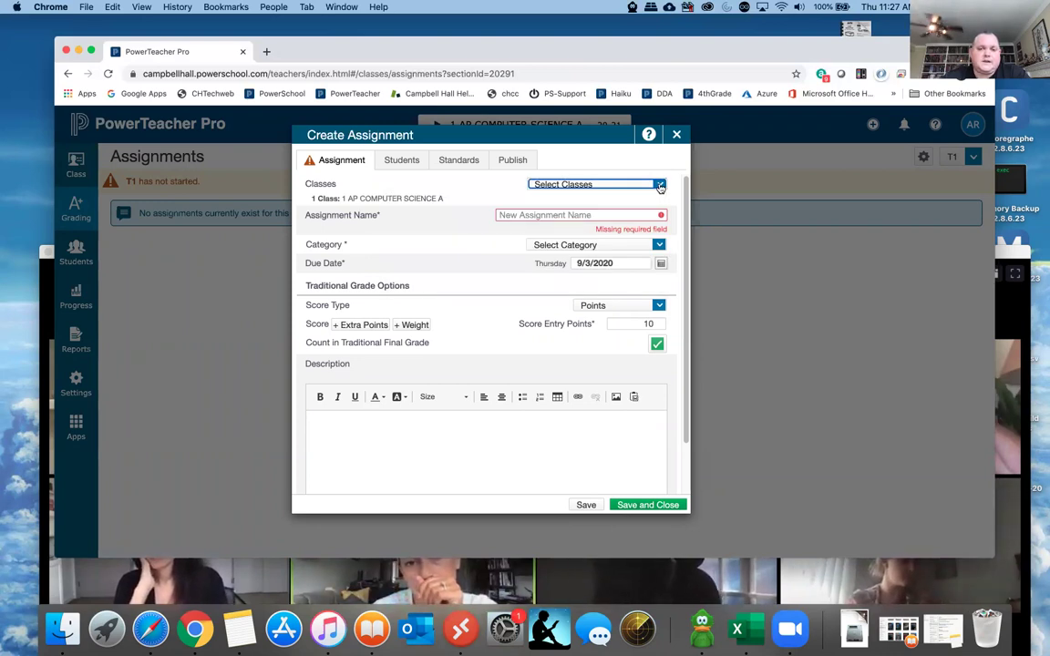
{"action": "left_click", "coordinate": [586, 185]}
{"action": "left_click", "coordinate": [583, 183]}
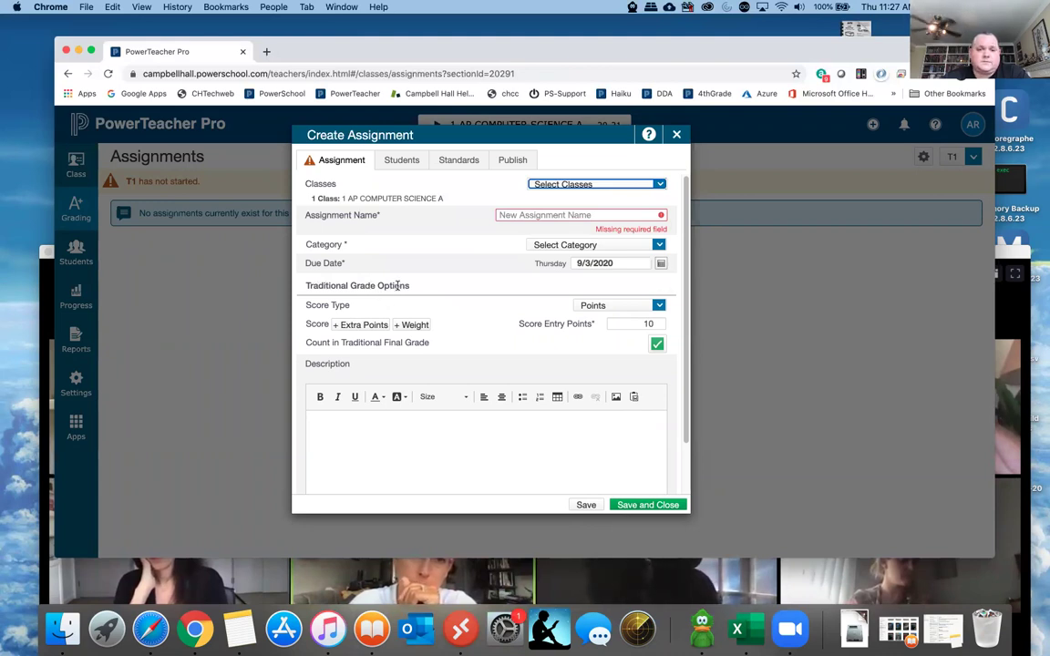
Enter 'First test assignment' as the assignment name.
{"action": "left_click", "coordinate": [525, 215]}
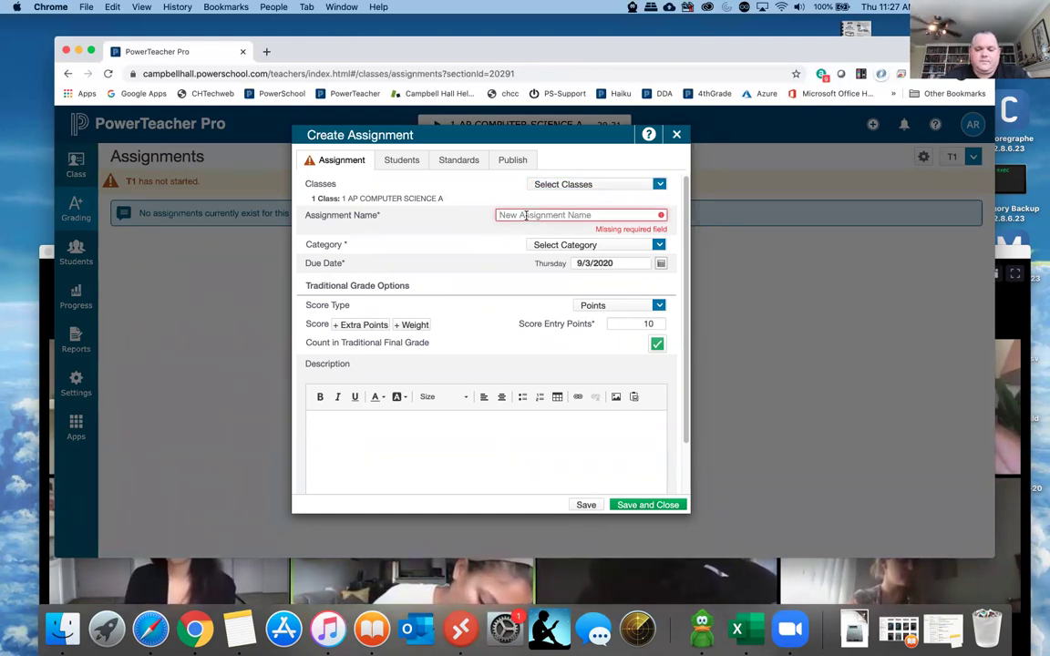
{"action": "type", "text": "First test assignment"}
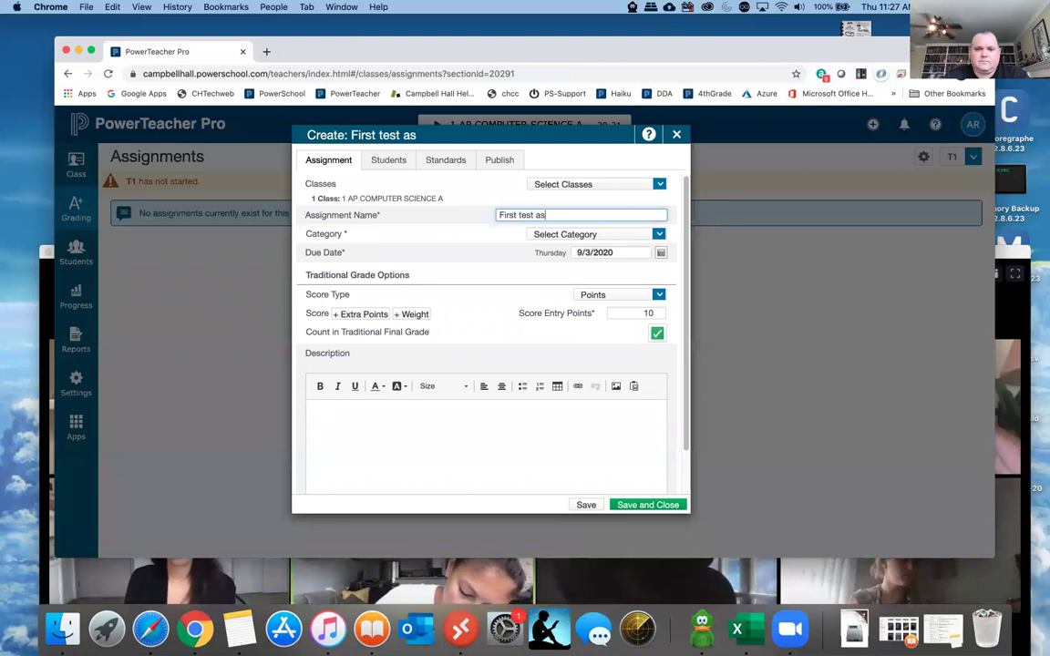
{"action": "key", "text": "BackSpace"}
{"action": "key", "text": "BackSpace"}
Finish the name fix, set category to Project, and keep due date 9/3/2020.
{"action": "type", "text": "nt"}
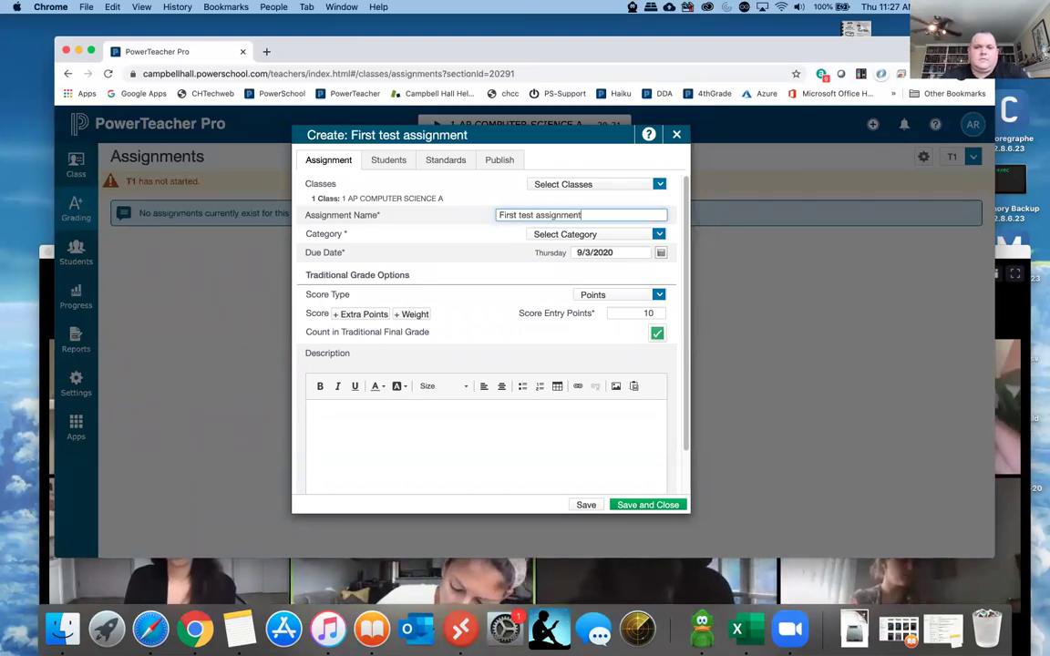
{"action": "left_click", "coordinate": [658, 234]}
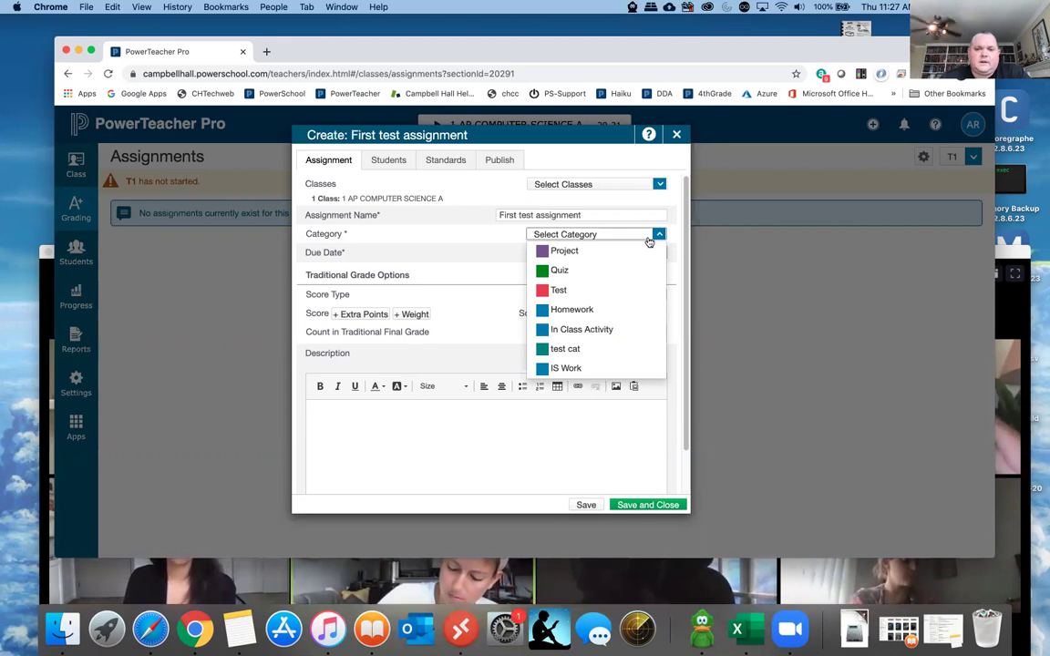
{"action": "left_click", "coordinate": [566, 256]}
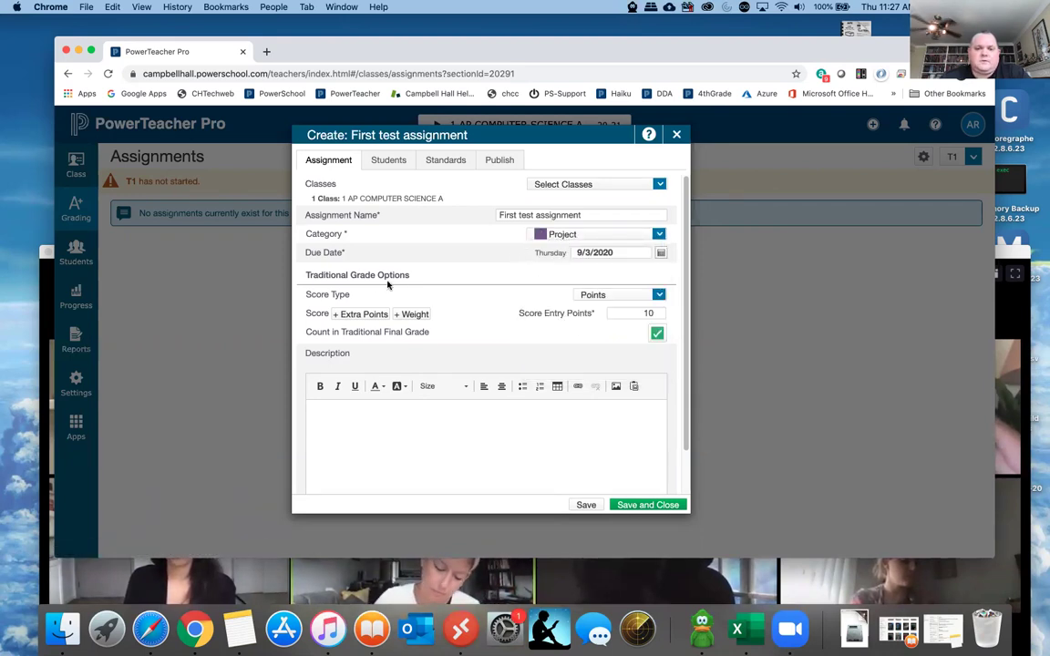
{"action": "left_click", "coordinate": [661, 254]}
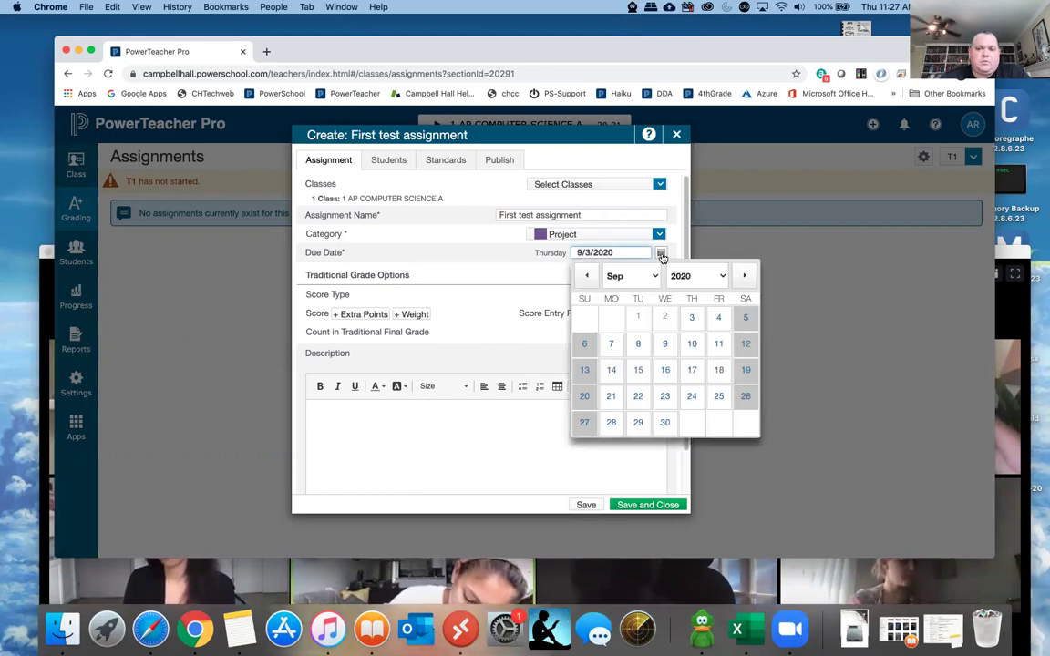
{"action": "left_click", "coordinate": [516, 259]}
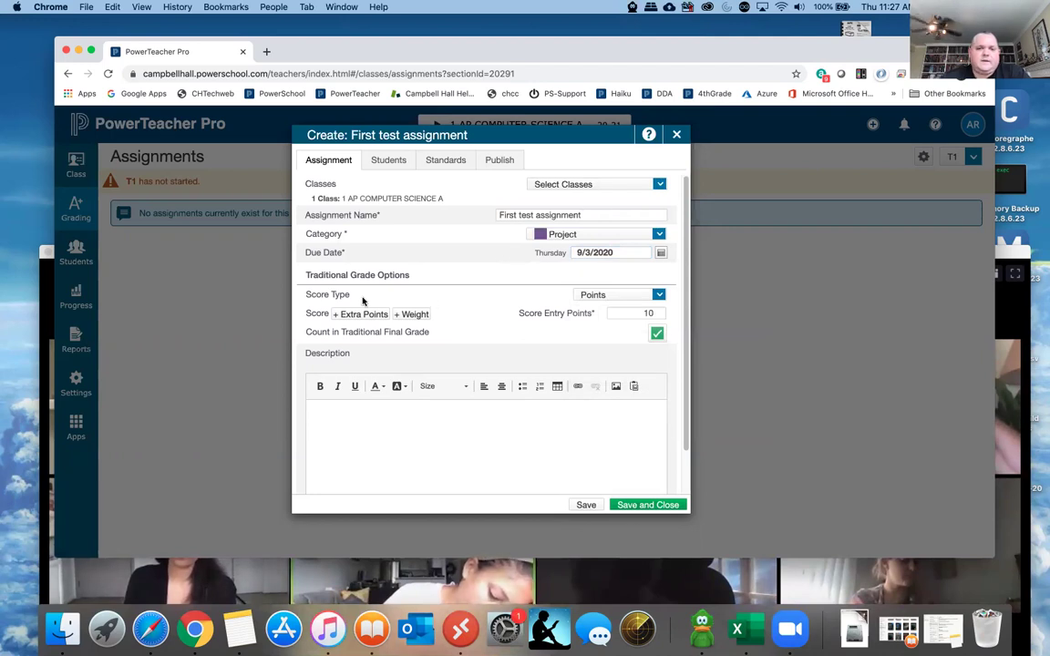
Keep Points scoring at 10 points and add 1 extra point.
{"action": "left_click", "coordinate": [636, 297]}
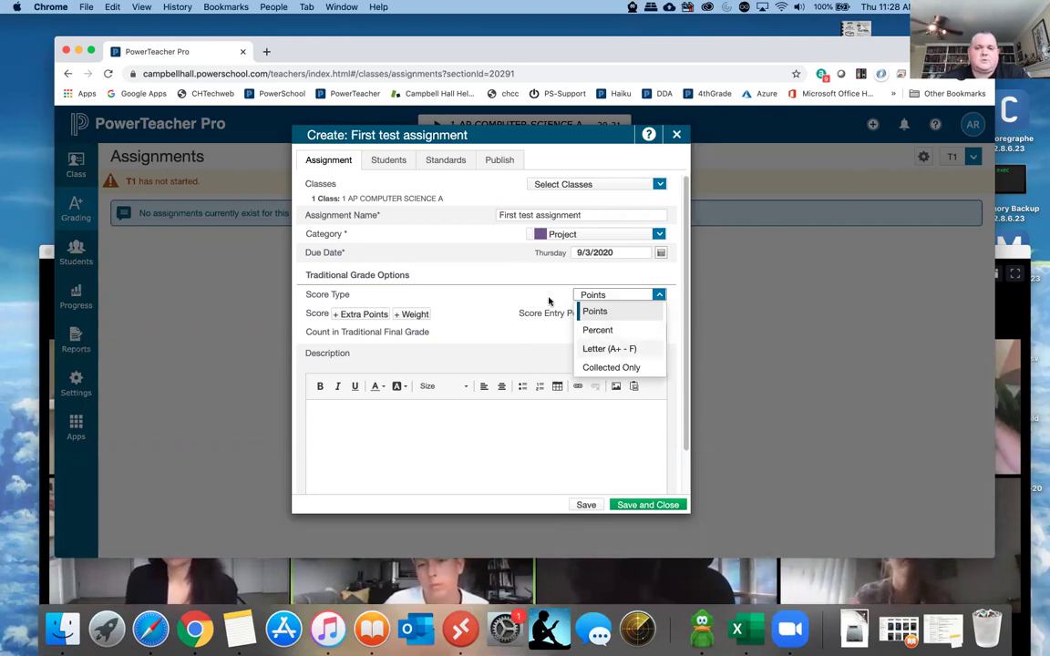
{"action": "left_click", "coordinate": [519, 330]}
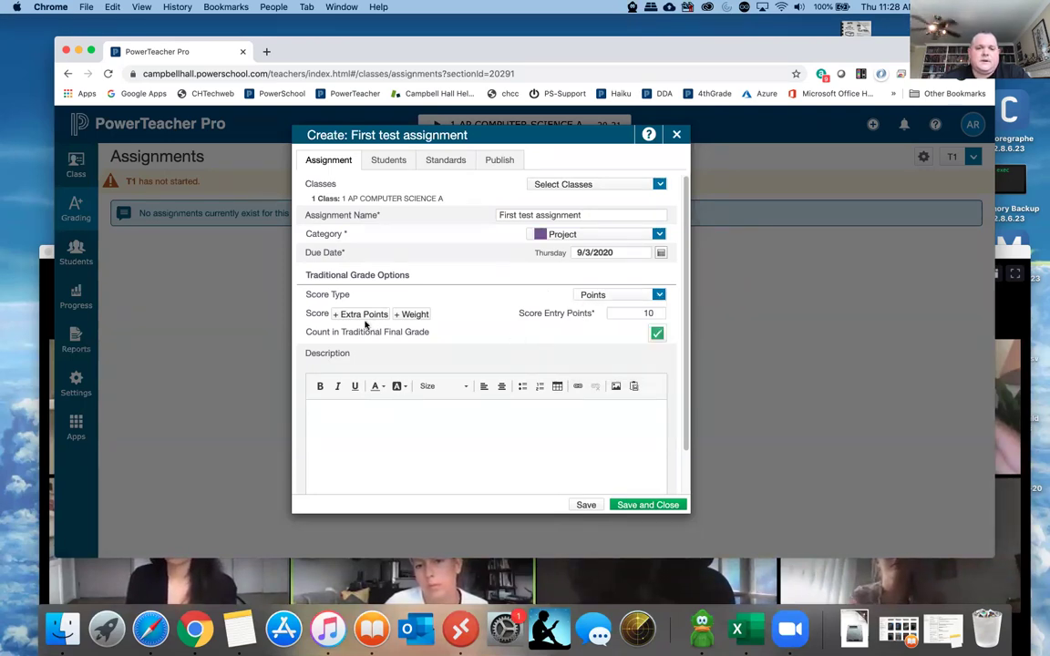
{"action": "left_click", "coordinate": [663, 312]}
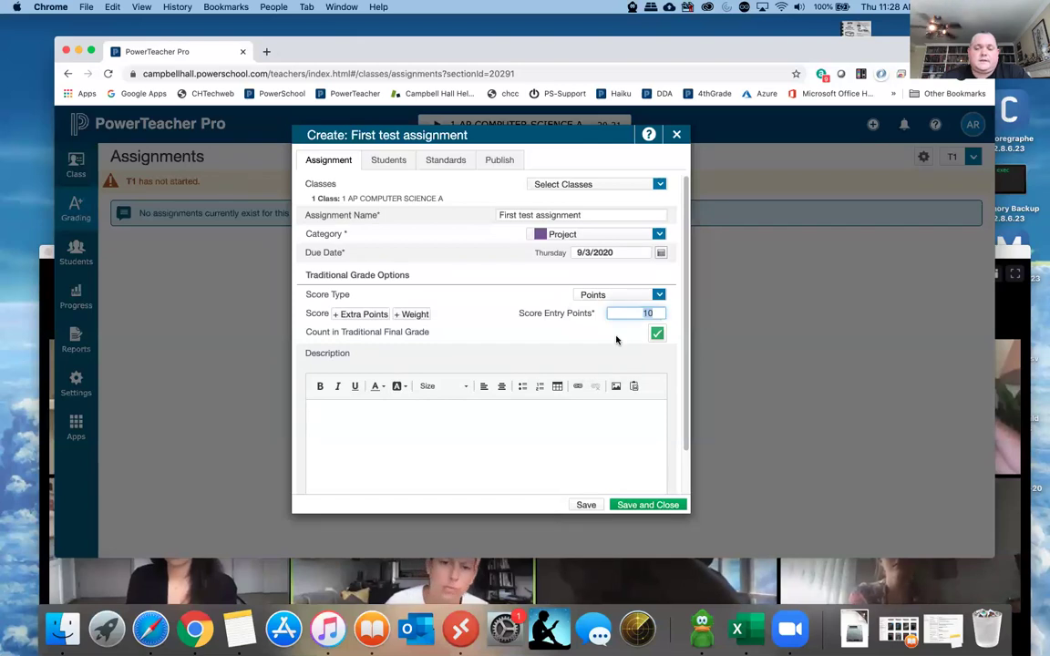
{"action": "left_click", "coordinate": [637, 312]}
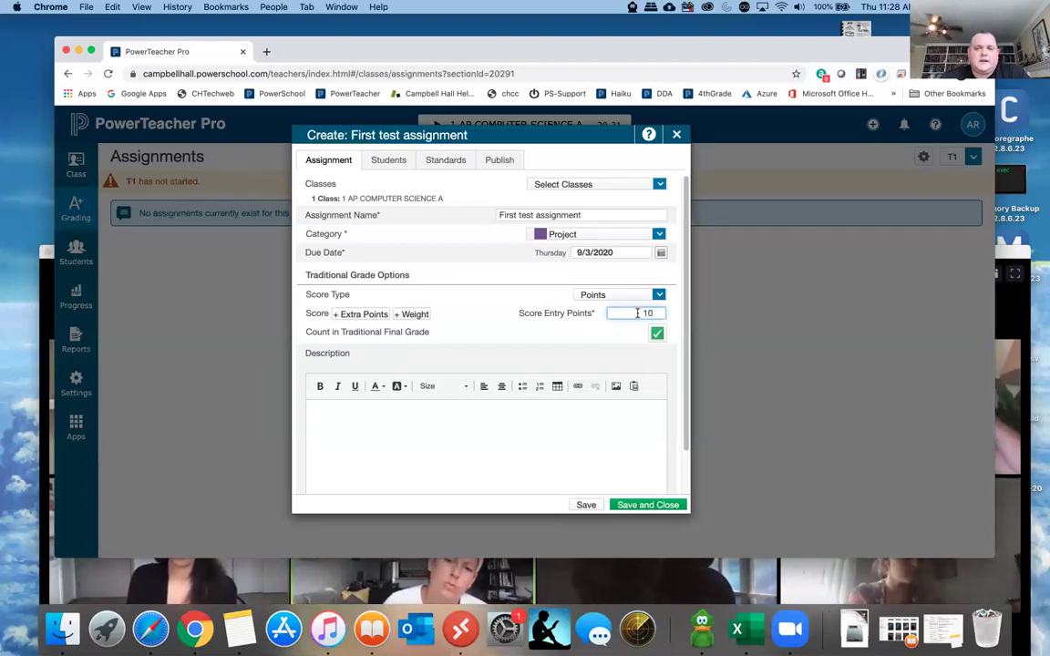
{"action": "double_click", "coordinate": [649, 313]}
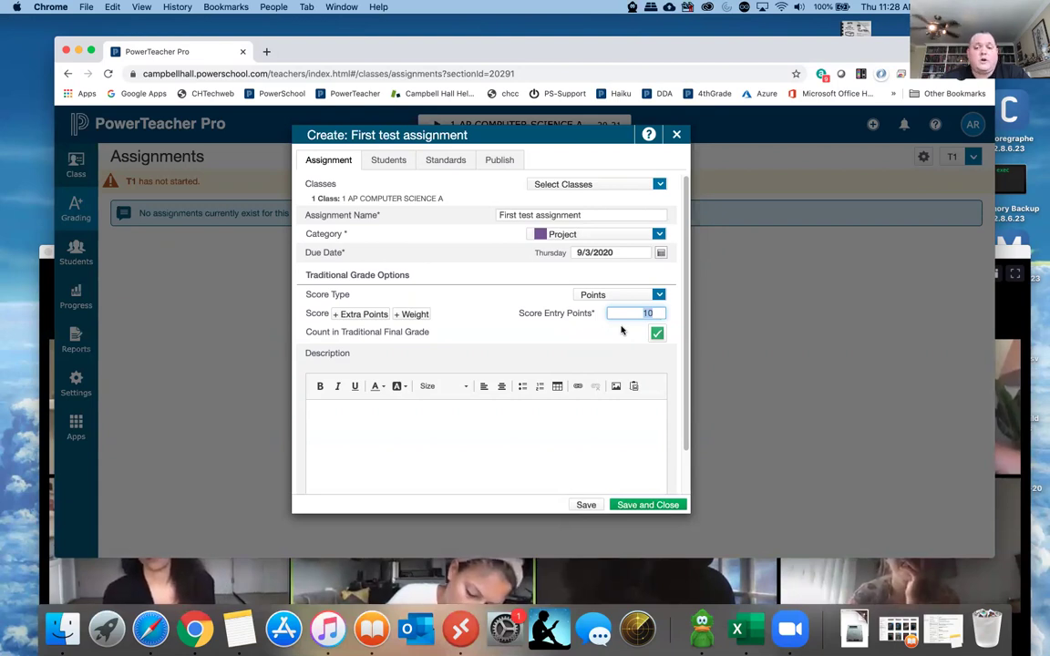
{"action": "left_click", "coordinate": [358, 313]}
{"action": "left_click", "coordinate": [637, 341]}
{"action": "type", "text": "1"}
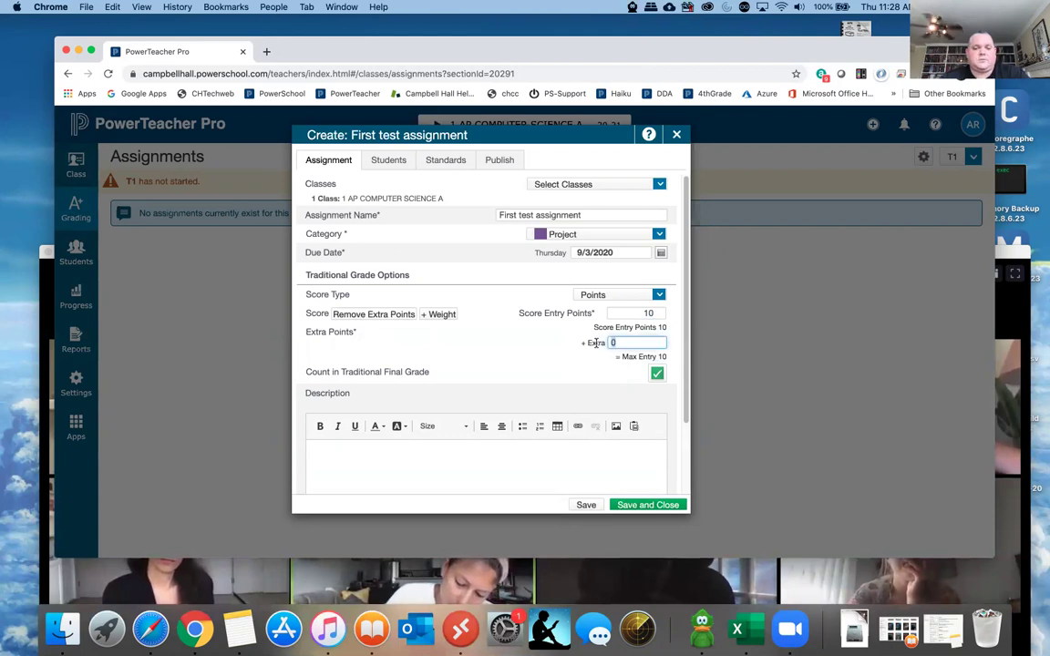
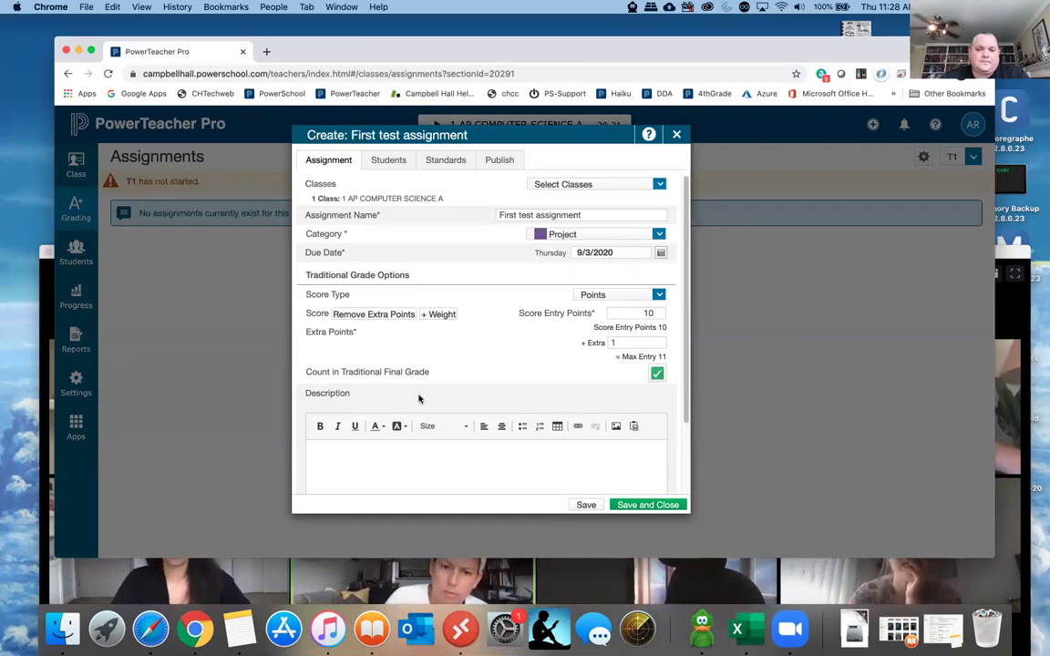
Review the Students list to confirm First test assignment applies to all eight students.
{"action": "left_click", "coordinate": [388, 160]}
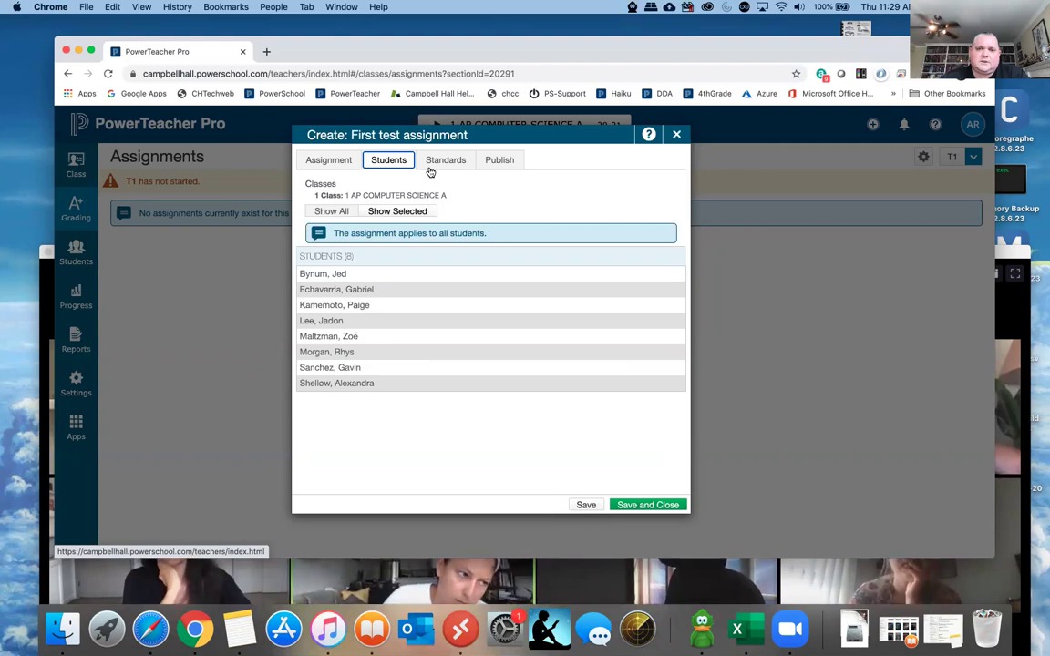
Keep publishing set to Immediately and save First test assignment.
{"action": "left_click", "coordinate": [494, 162]}
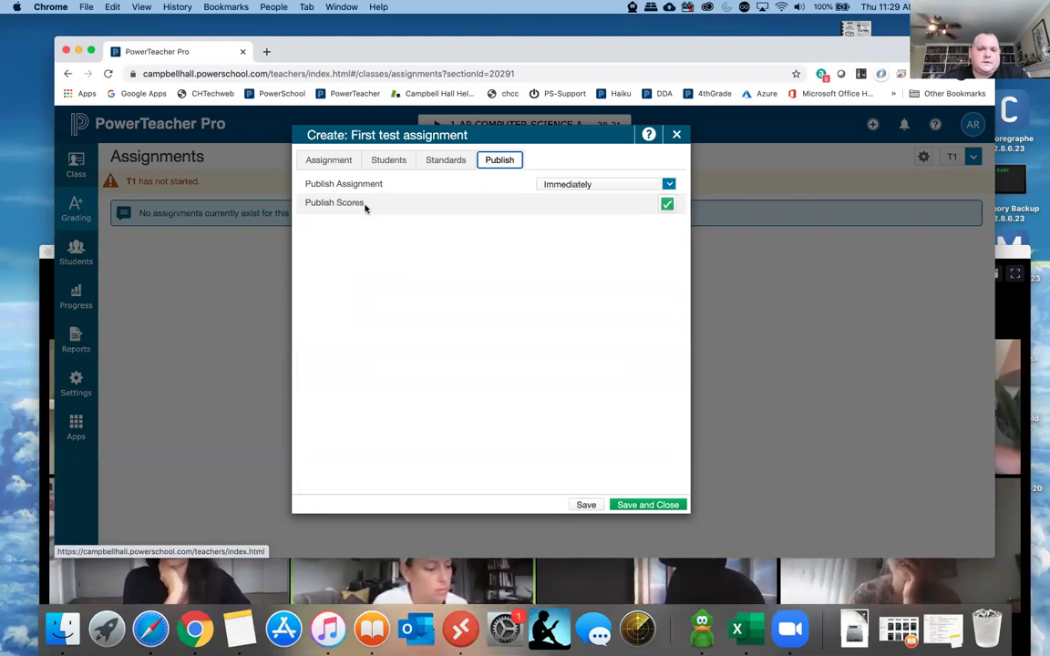
{"action": "left_click", "coordinate": [562, 185]}
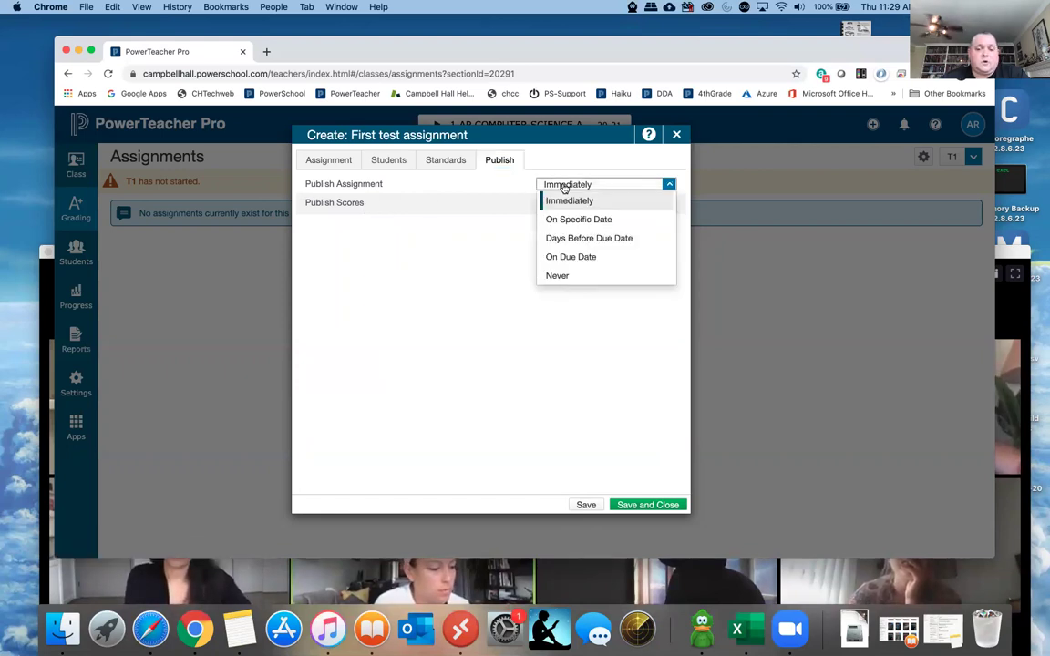
{"action": "left_click", "coordinate": [505, 244]}
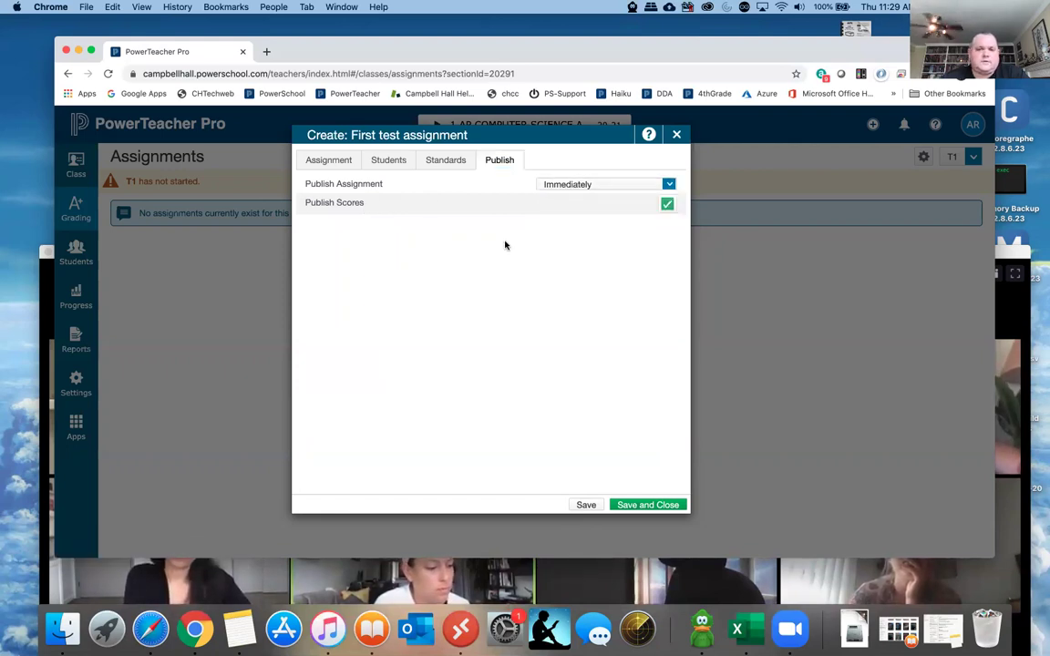
{"action": "left_click", "coordinate": [648, 506]}
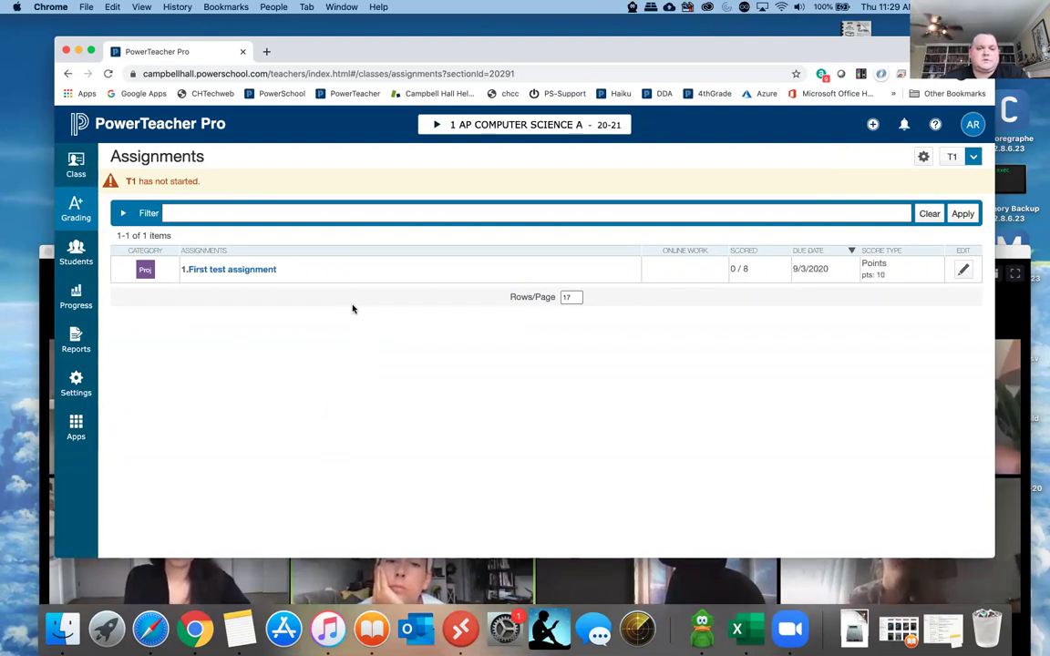
Open First test assignment's score page, then switch to the class T1 scoresheet.
{"action": "left_click", "coordinate": [237, 273]}
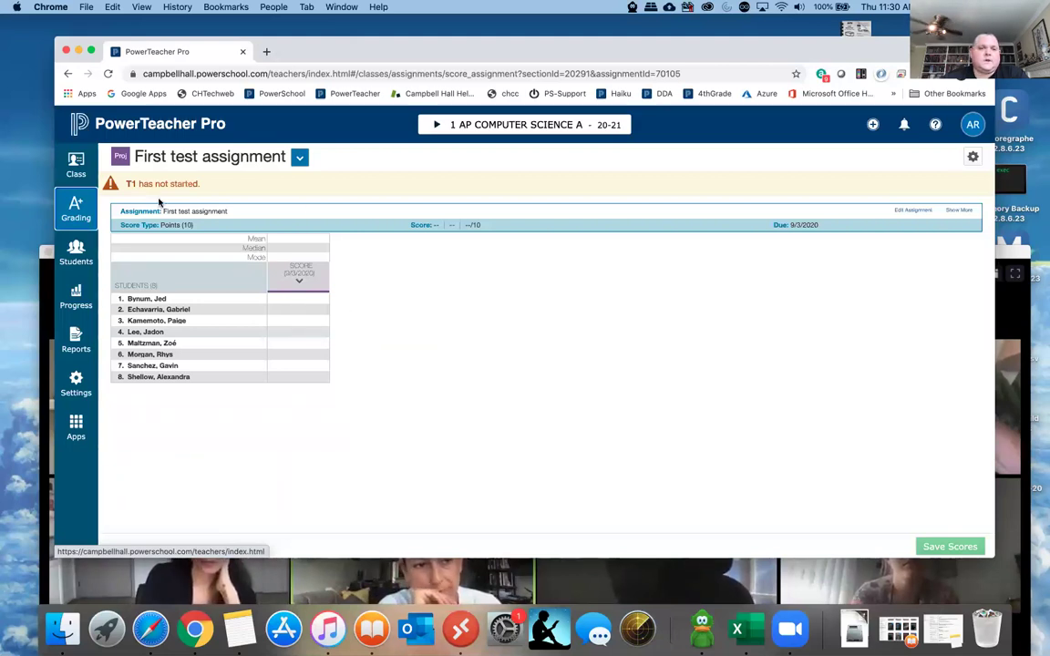
{"action": "left_click", "coordinate": [77, 210]}
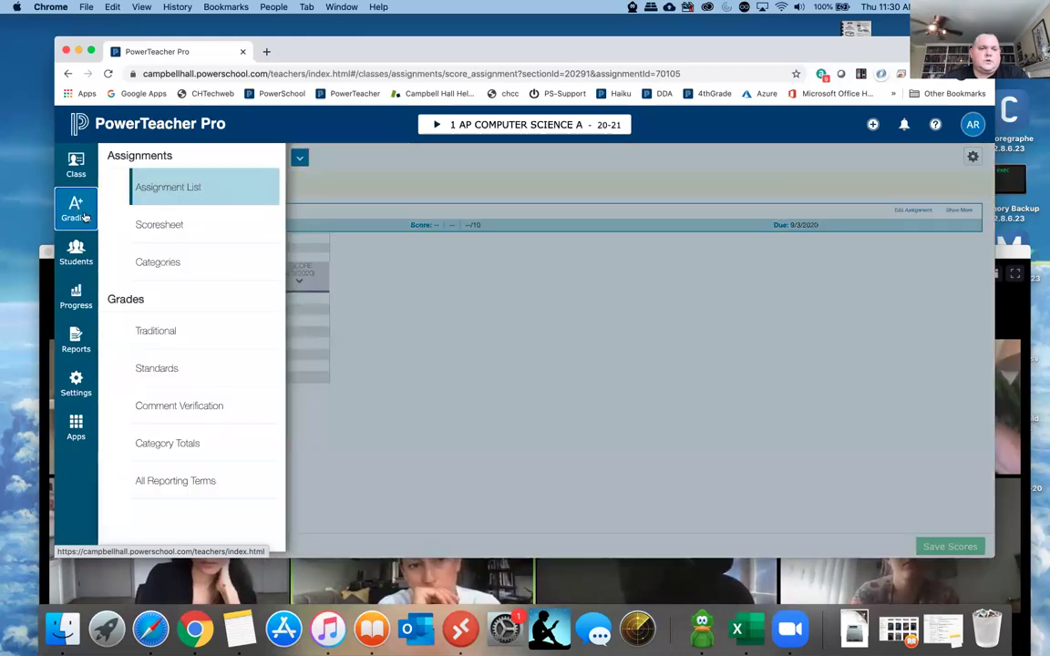
{"action": "left_click", "coordinate": [159, 226]}
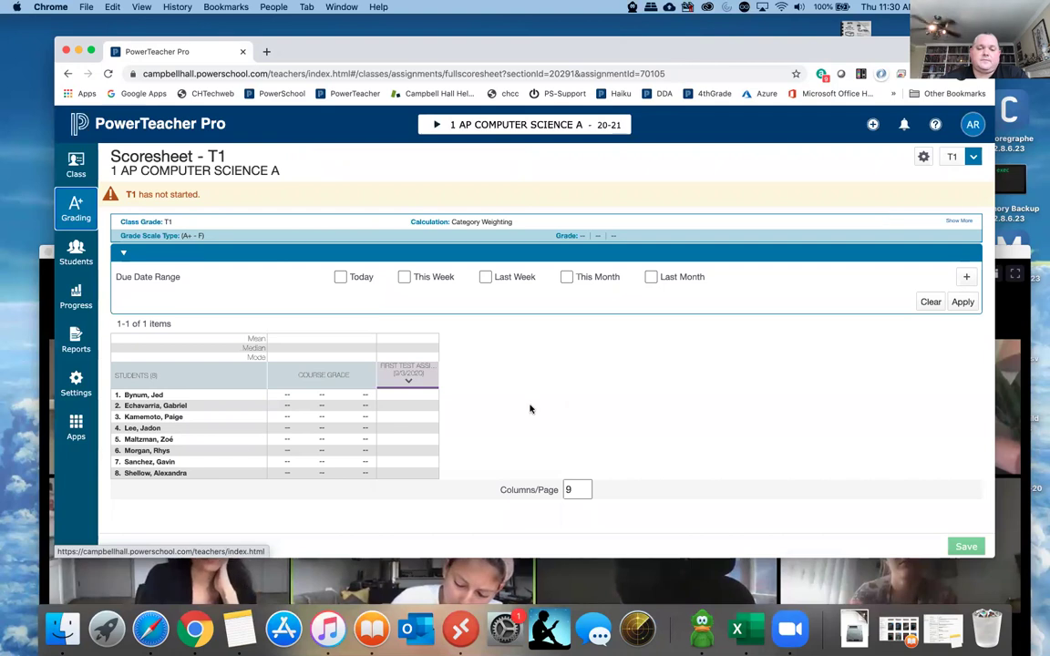
Score the first student 9 and apply a Missing flag.
{"action": "left_click", "coordinate": [405, 398]}
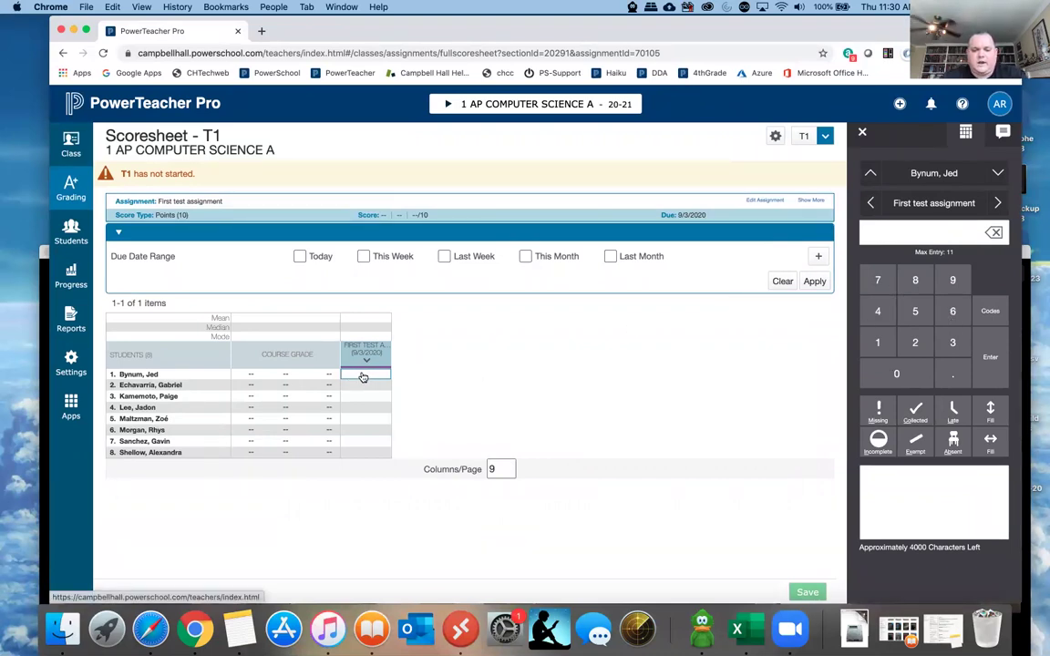
{"action": "type", "text": "9"}
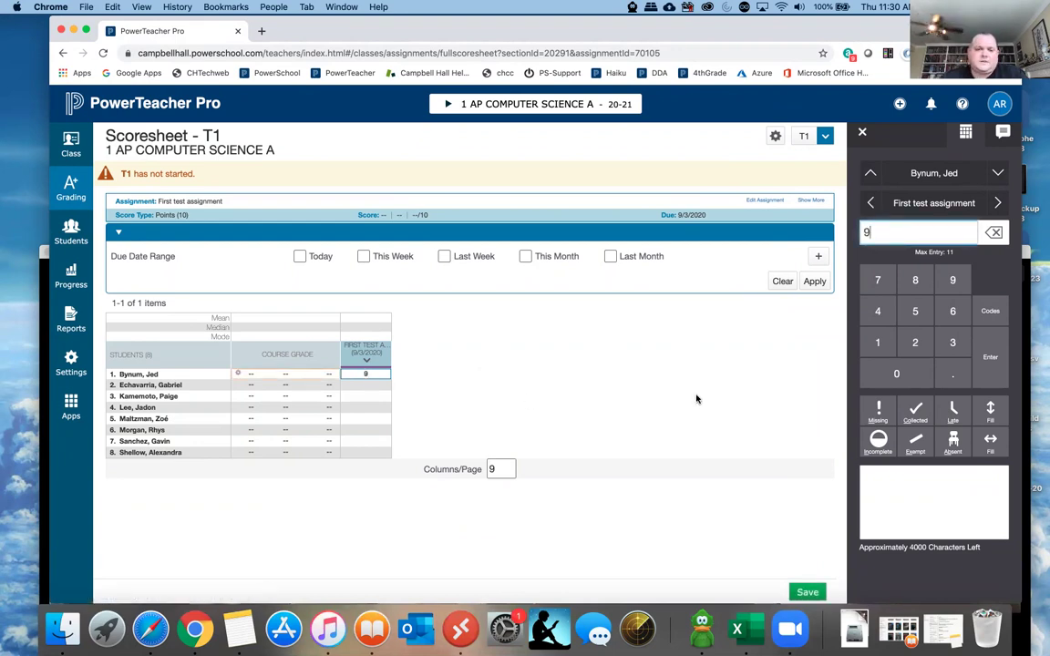
{"action": "left_click", "coordinate": [887, 413]}
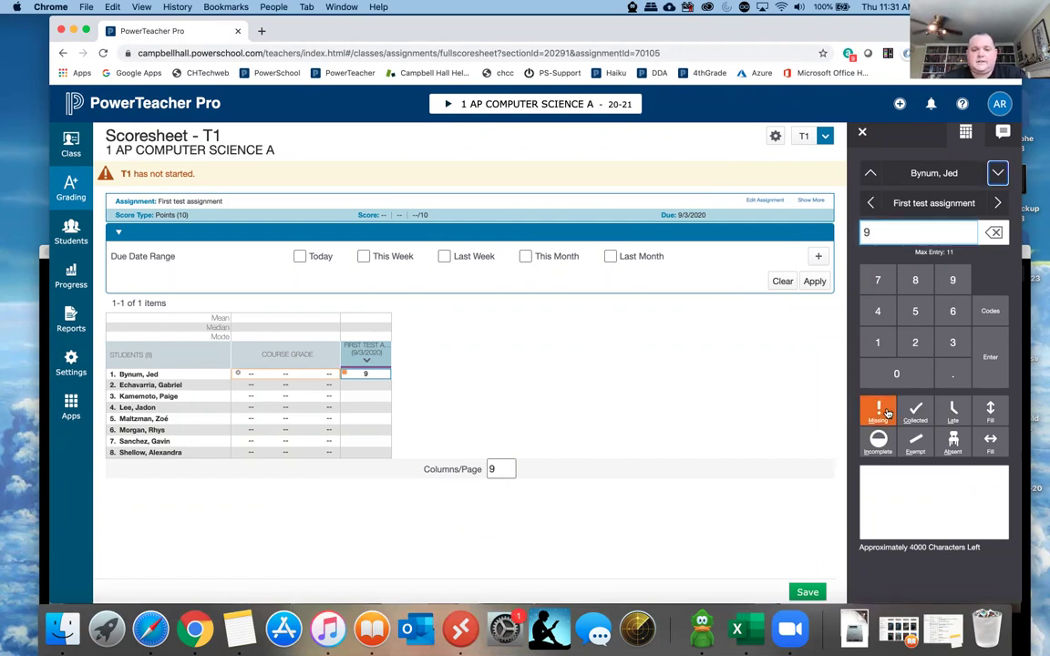
{"action": "left_click", "coordinate": [372, 386]}
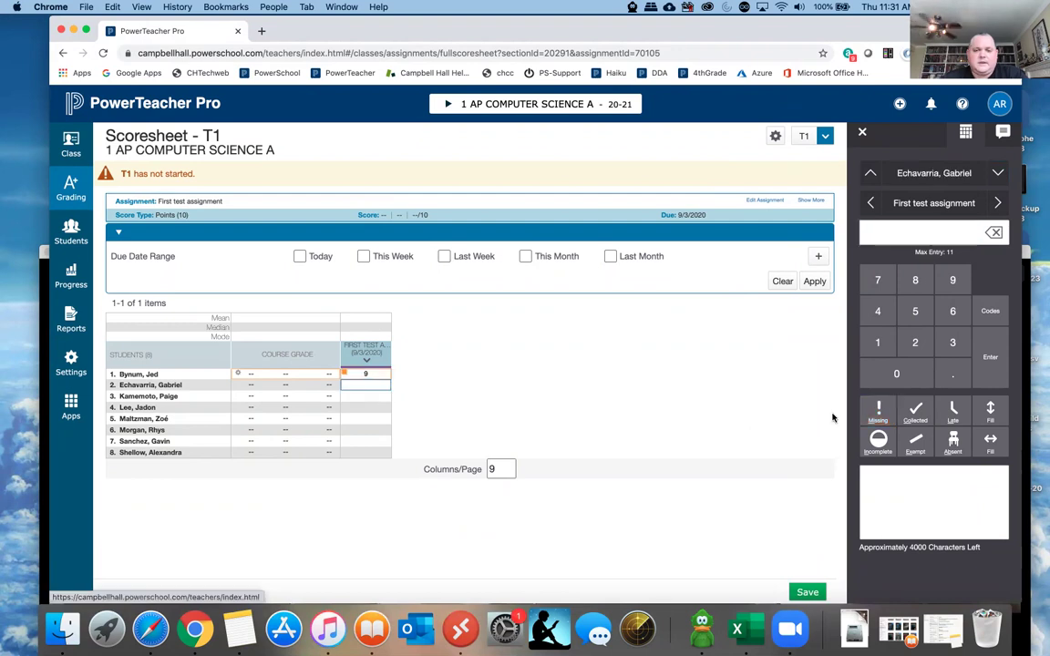
{"action": "left_click", "coordinate": [375, 375]}
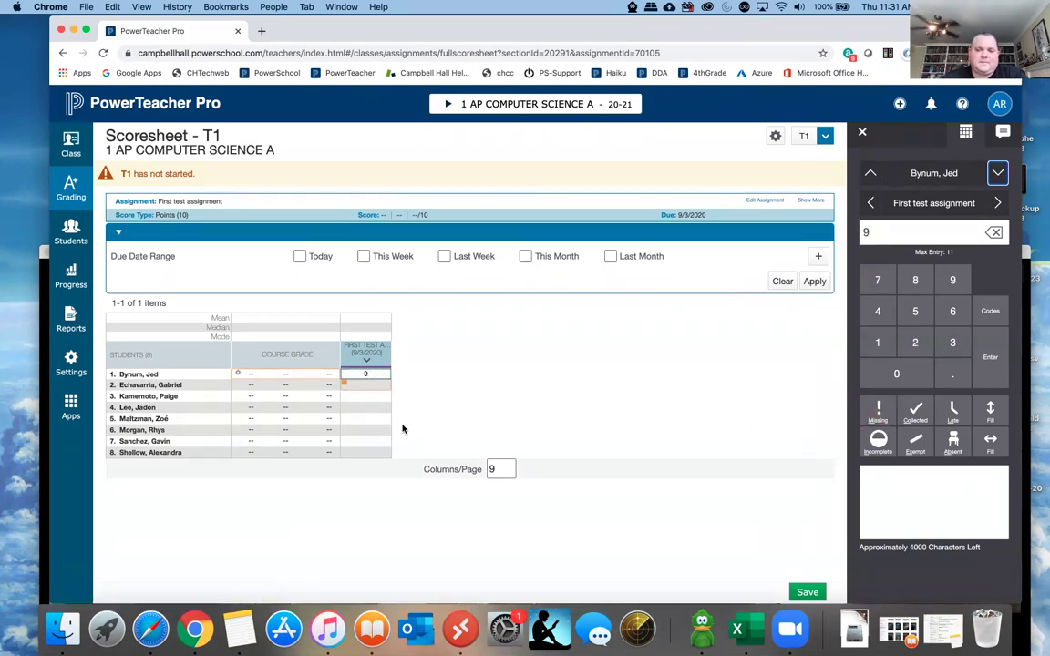
Mark the third student Collected, the fourth Late and the fifth Incomplete.
{"action": "left_click", "coordinate": [356, 397]}
{"action": "key", "text": "c"}
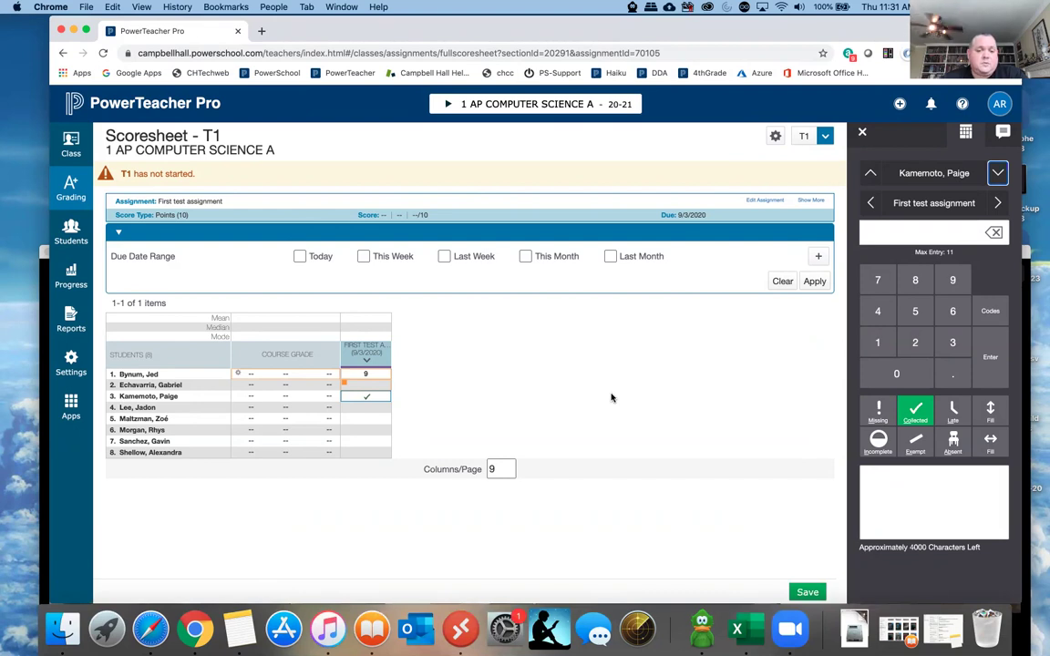
{"action": "left_click", "coordinate": [370, 411]}
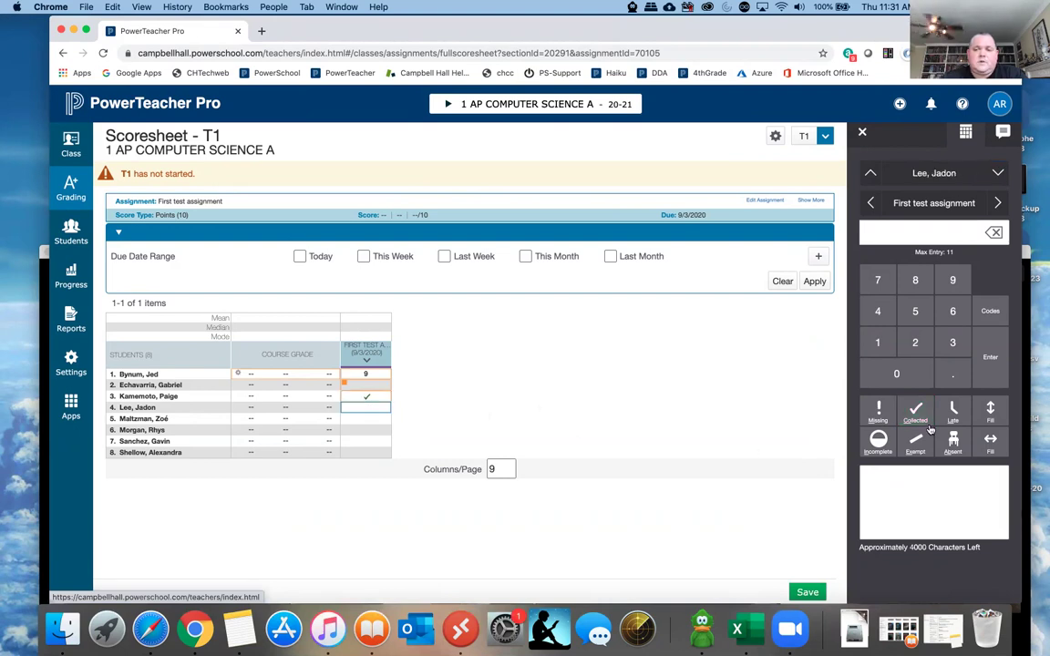
{"action": "key", "text": "l"}
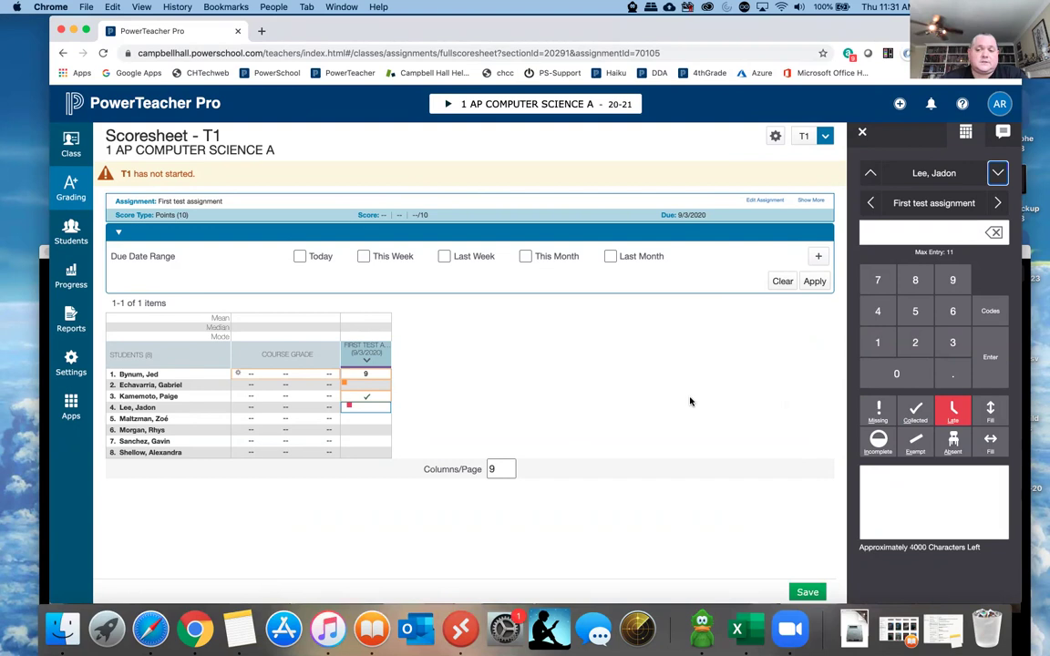
{"action": "left_click", "coordinate": [365, 418]}
{"action": "left_click", "coordinate": [877, 442]}
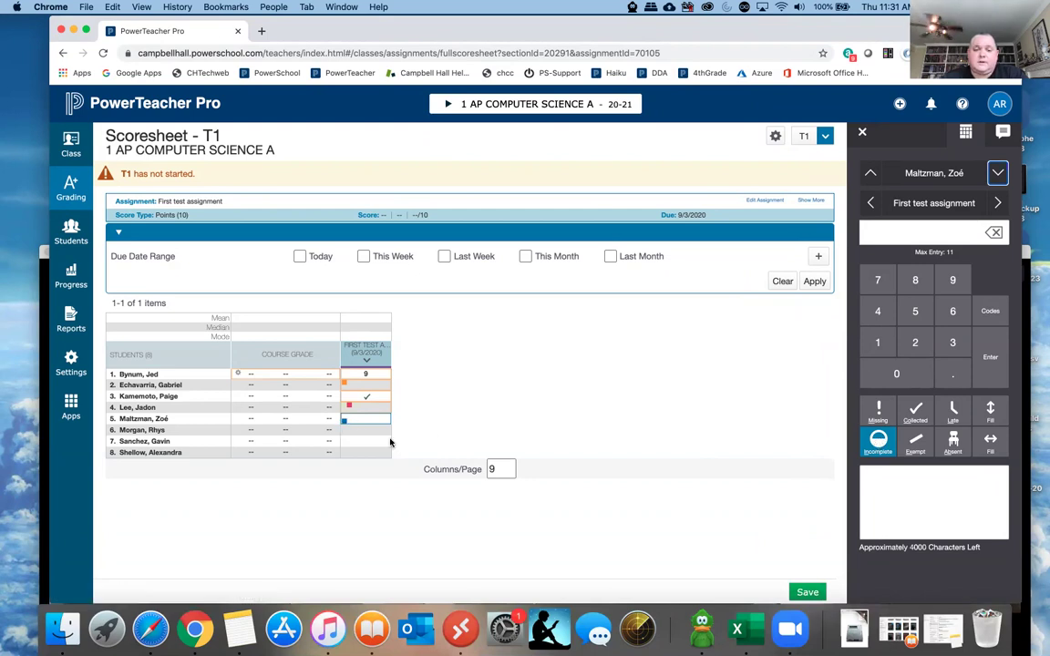
Try Absent on the sixth student, then clear it and the fourth student's Late flag.
{"action": "left_click", "coordinate": [364, 430]}
{"action": "left_click", "coordinate": [948, 443]}
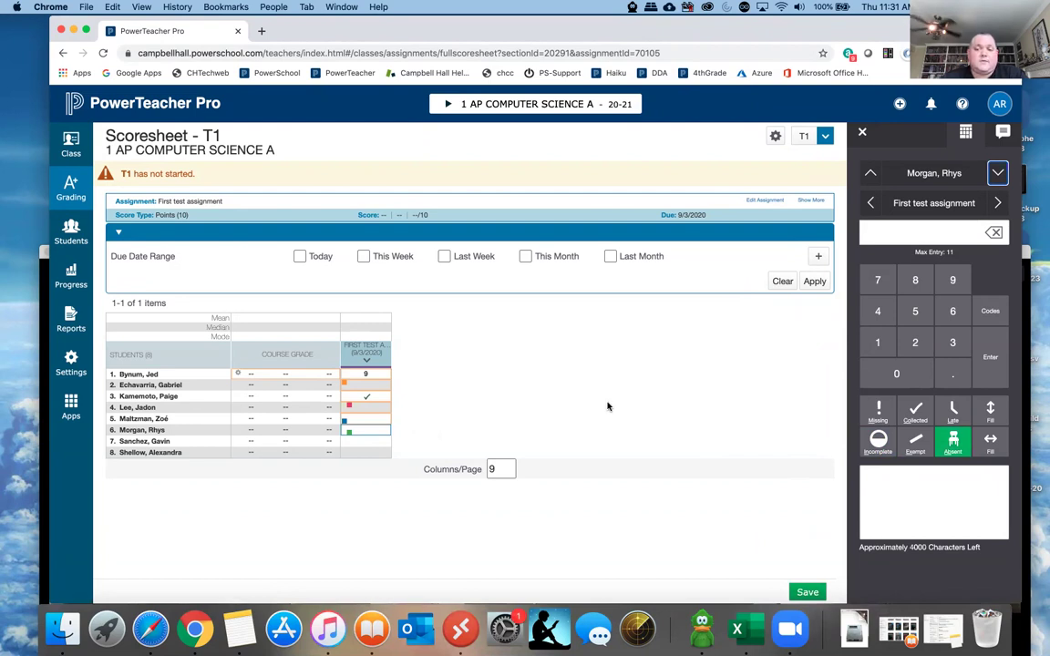
{"action": "left_click", "coordinate": [953, 441]}
{"action": "left_click", "coordinate": [365, 418]}
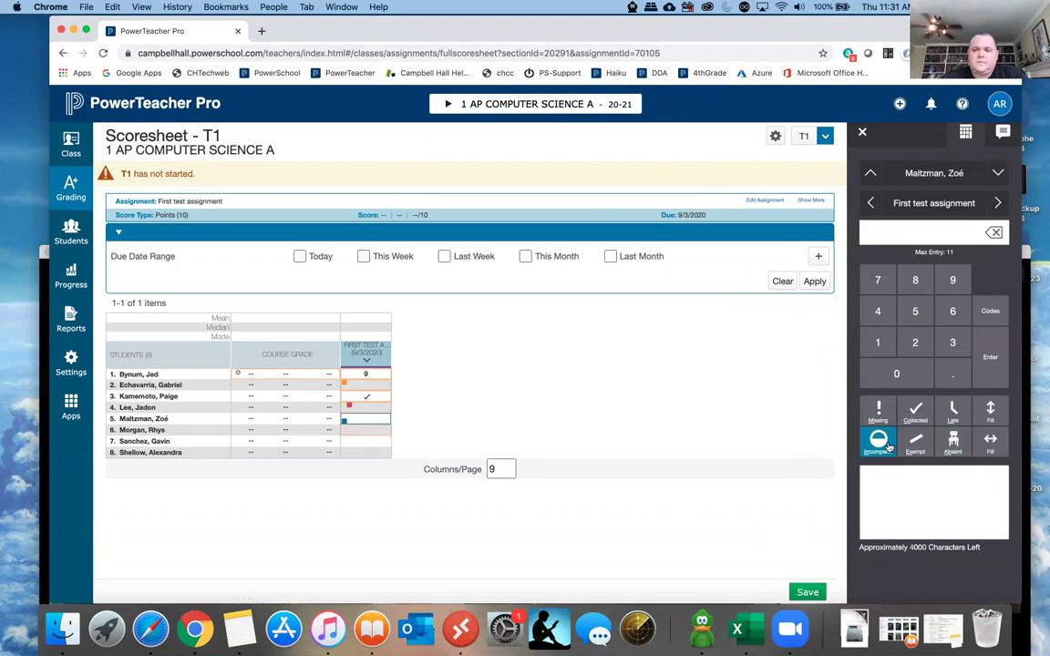
{"action": "left_click", "coordinate": [364, 407]}
{"action": "left_click", "coordinate": [953, 410]}
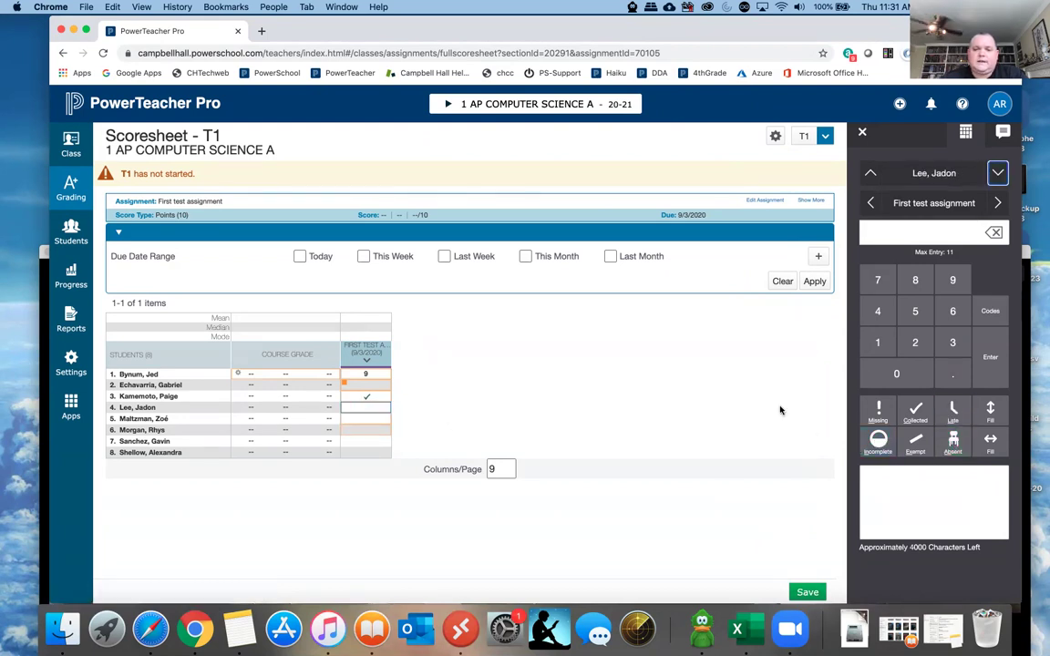
Clear the second student's Missing flag and toggle Exempt on and off for the first two students.
{"action": "left_click", "coordinate": [352, 386]}
{"action": "left_click", "coordinate": [878, 412]}
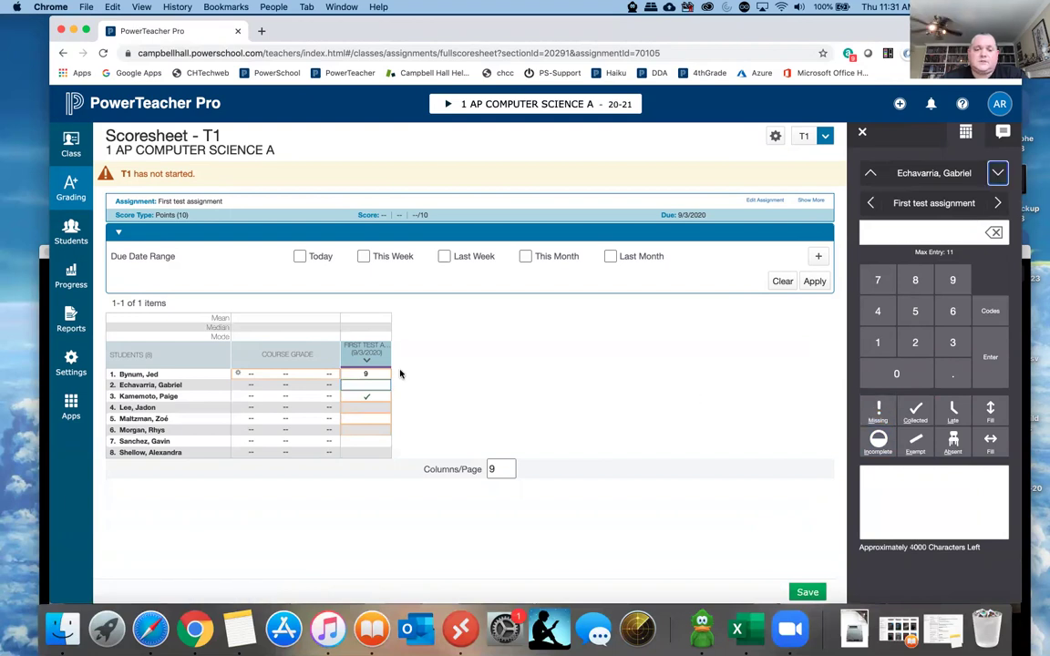
{"action": "left_click", "coordinate": [374, 374]}
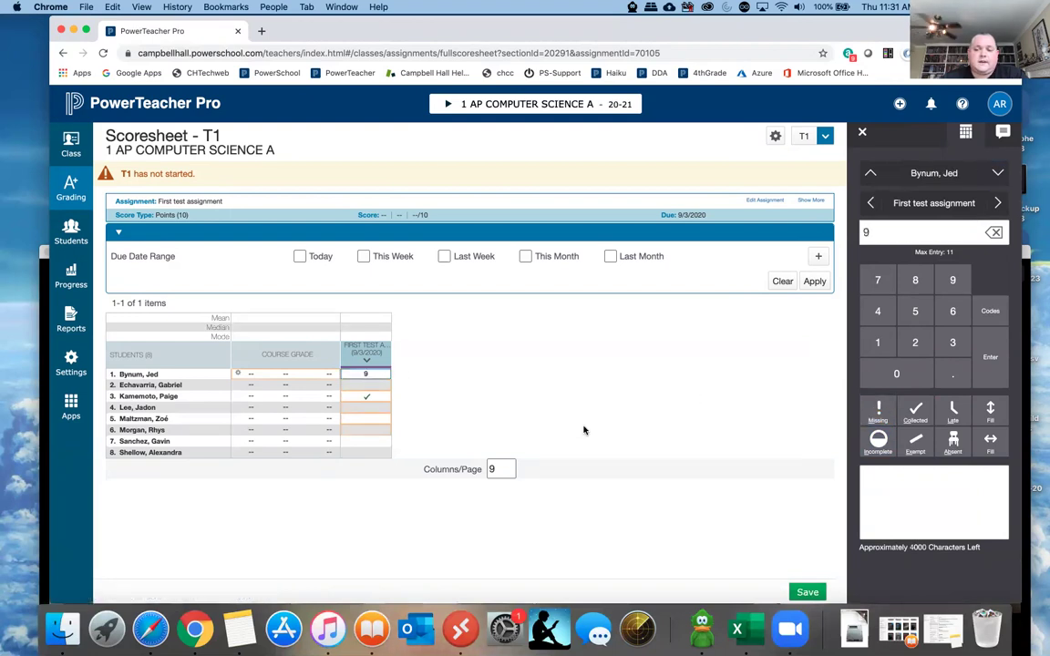
{"action": "left_click", "coordinate": [923, 444]}
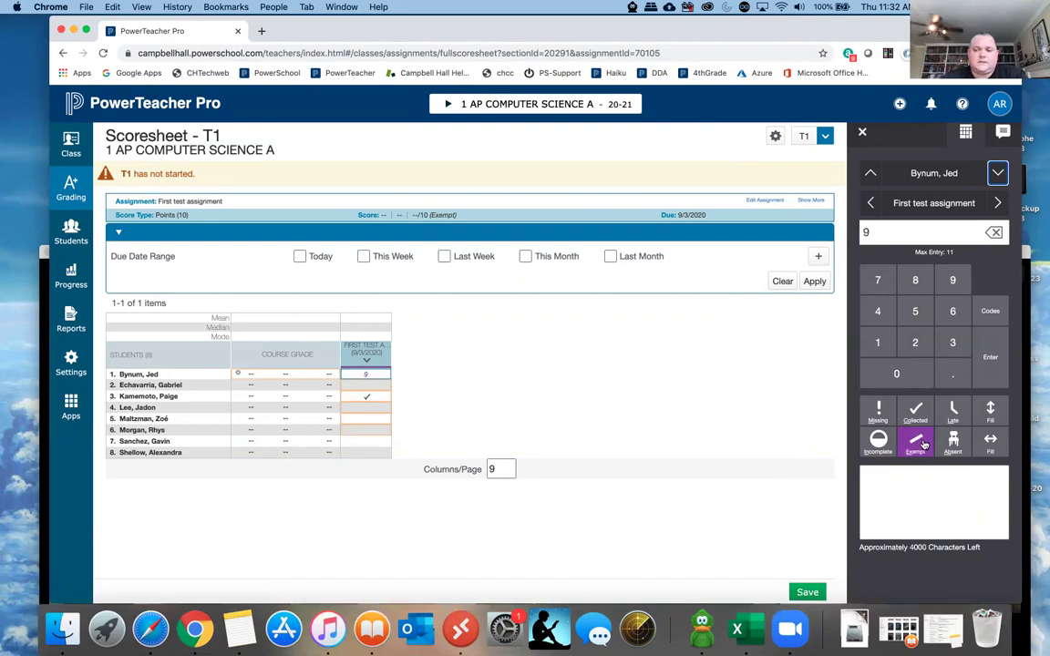
{"action": "left_click", "coordinate": [366, 388]}
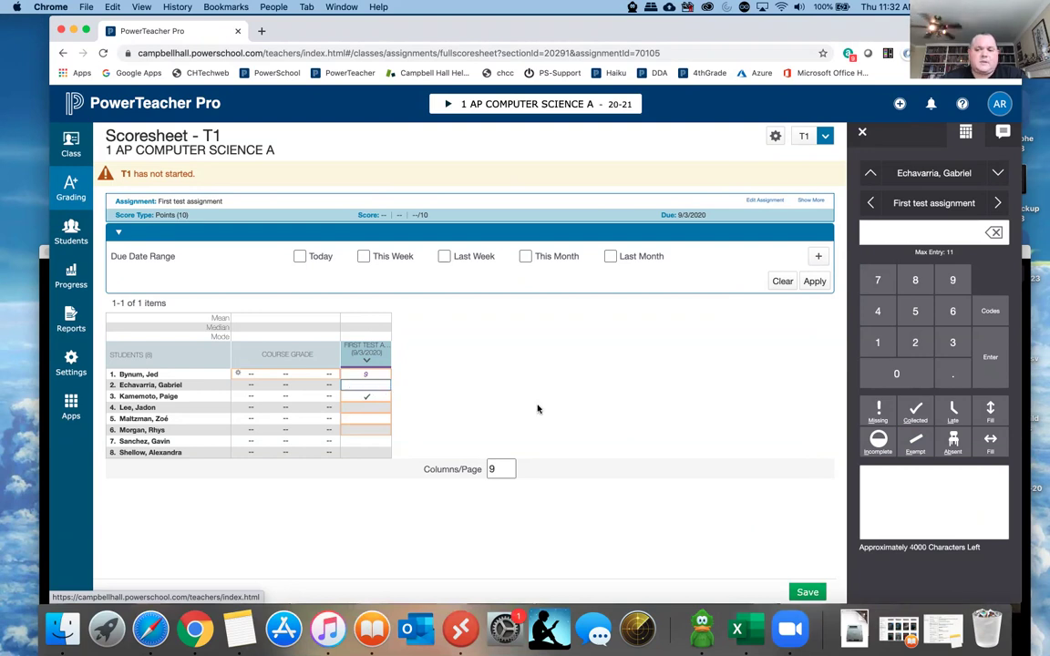
{"action": "left_click", "coordinate": [915, 442]}
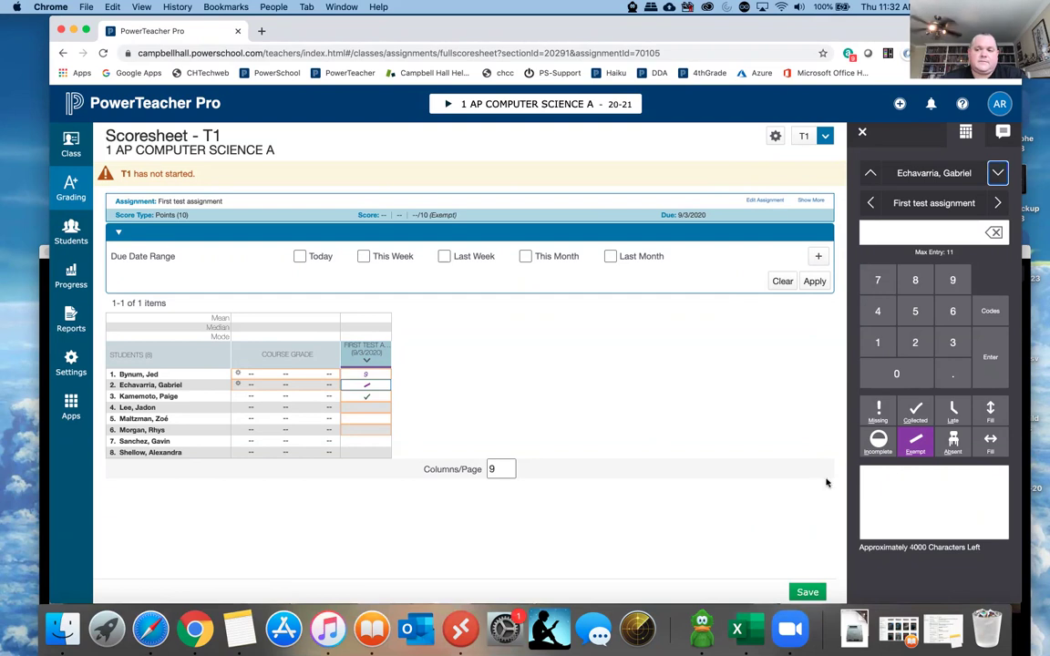
{"action": "left_click", "coordinate": [927, 451]}
{"action": "left_click", "coordinate": [360, 374]}
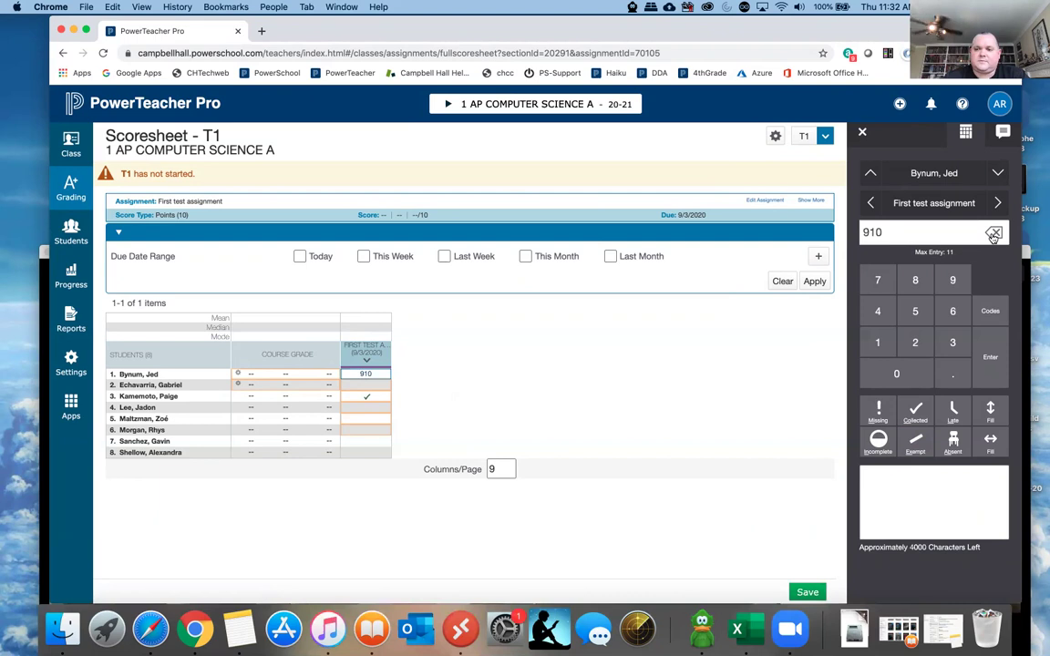
Replace the 910 entry with 10 and fill every blank score with 10.
{"action": "left_click_drag", "start_coordinate": [898, 232], "coordinate": [858, 234]}
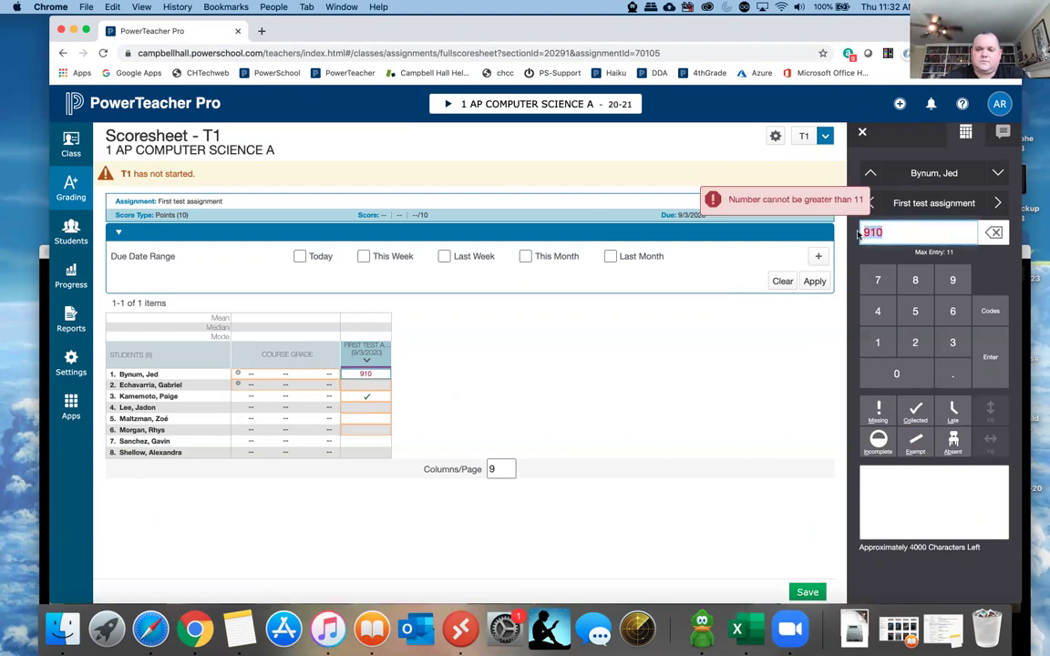
{"action": "type", "text": "10"}
{"action": "left_click", "coordinate": [990, 410]}
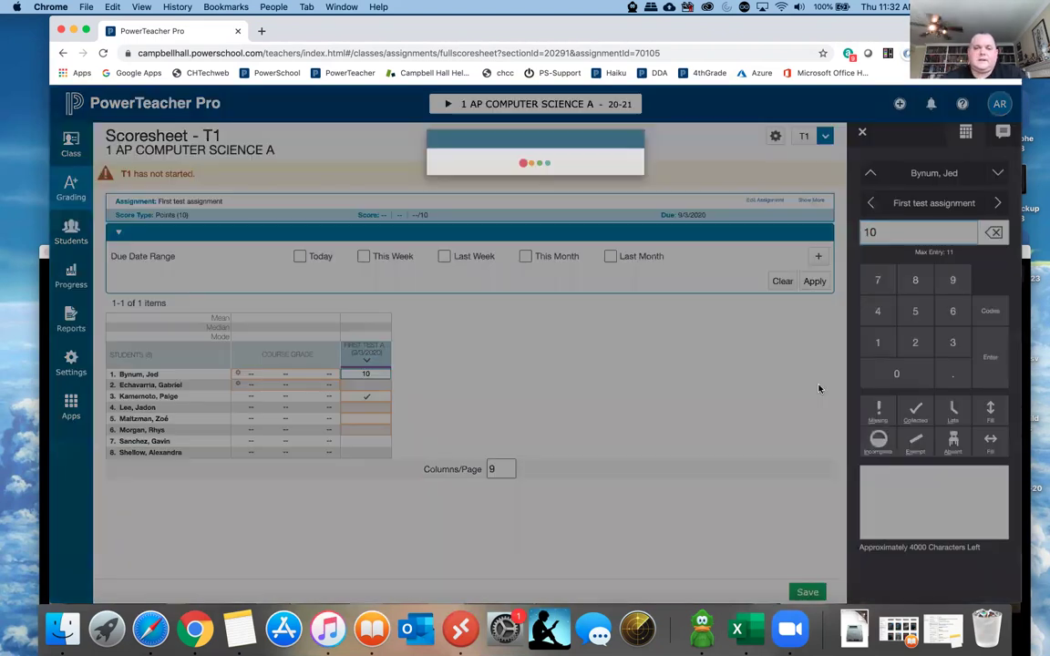
{"action": "left_click", "coordinate": [629, 203]}
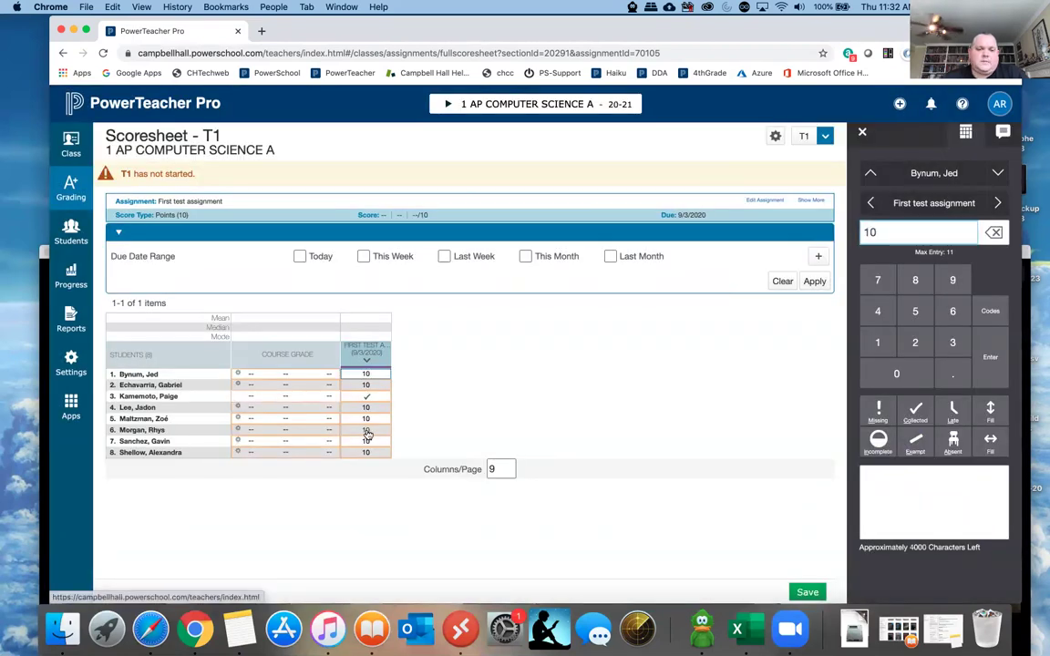
Change the fifth student's score to 9 and confirm no blank scores remain.
{"action": "left_click", "coordinate": [382, 419]}
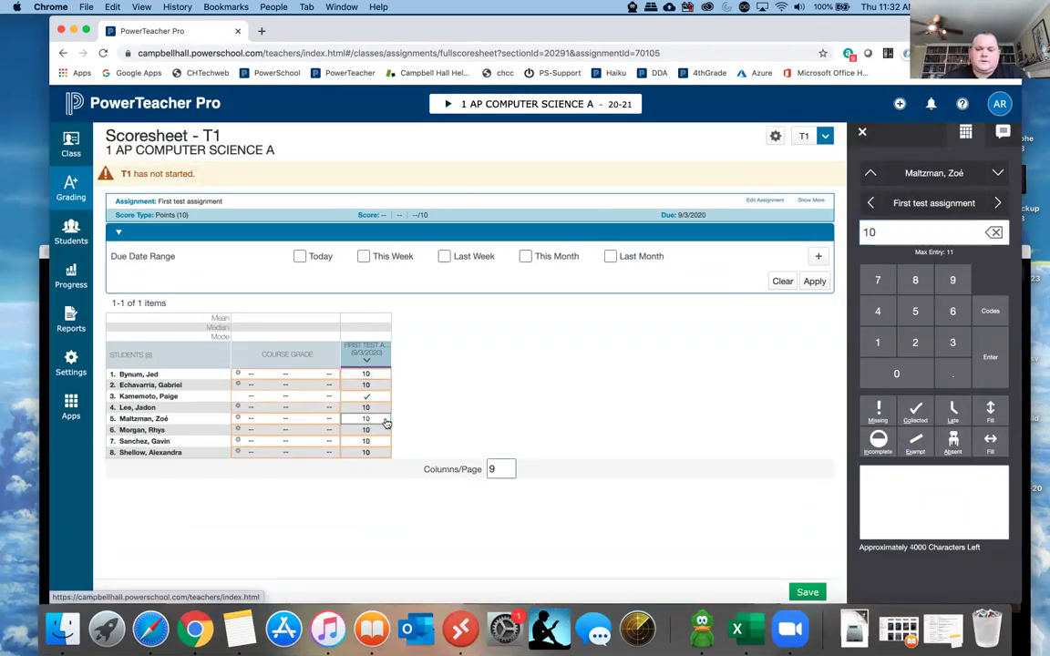
{"action": "type", "text": "9"}
{"action": "key", "text": "Return"}
{"action": "left_click", "coordinate": [367, 375]}
{"action": "left_click", "coordinate": [990, 407]}
{"action": "left_click", "coordinate": [628, 204]}
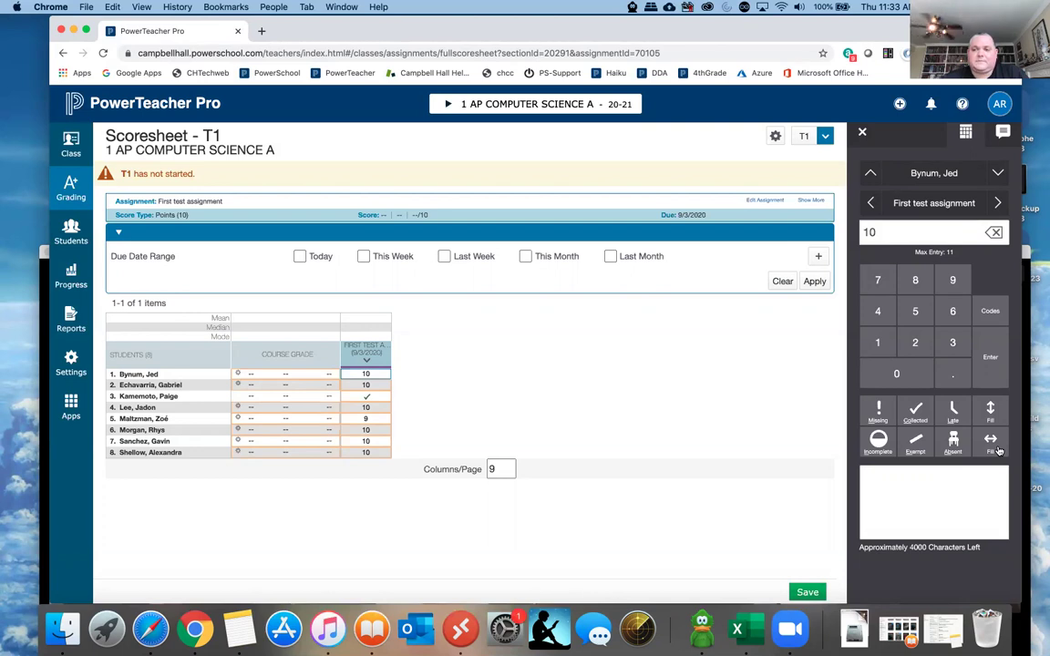
Add the comment 'Great job.' to the first student's score and save.
{"action": "left_click", "coordinate": [884, 490]}
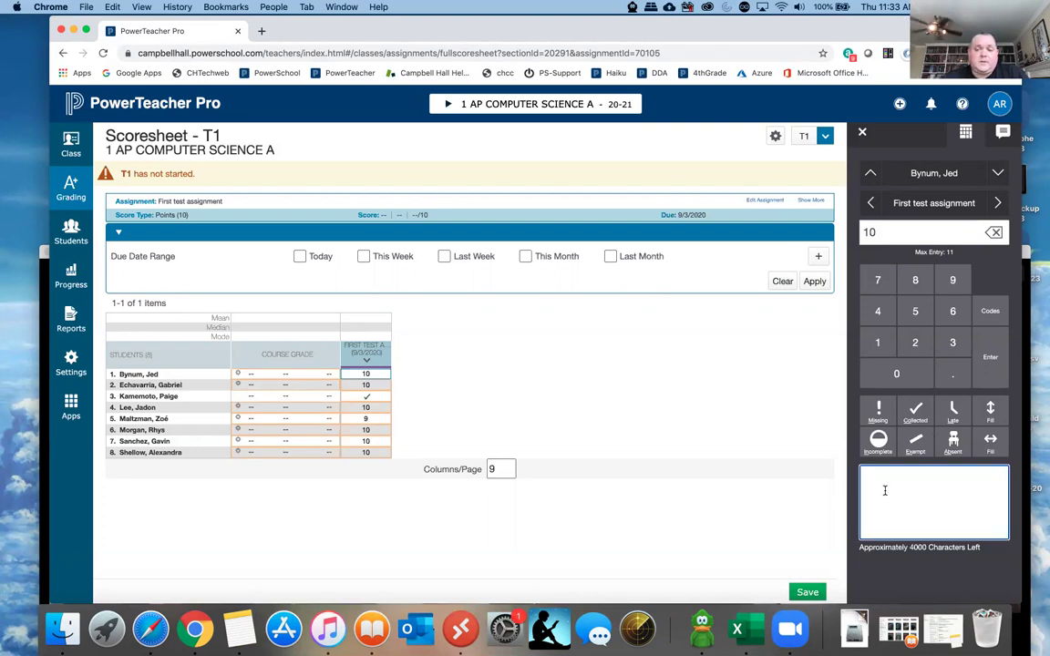
{"action": "type", "text": "Great joob."}
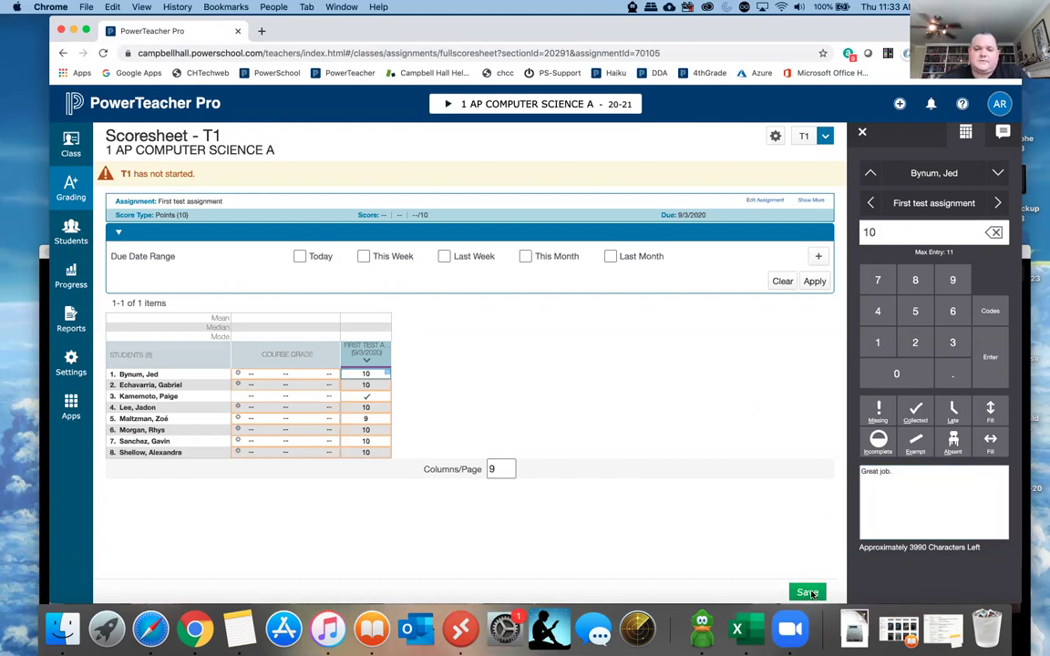
{"action": "left_click", "coordinate": [807, 593]}
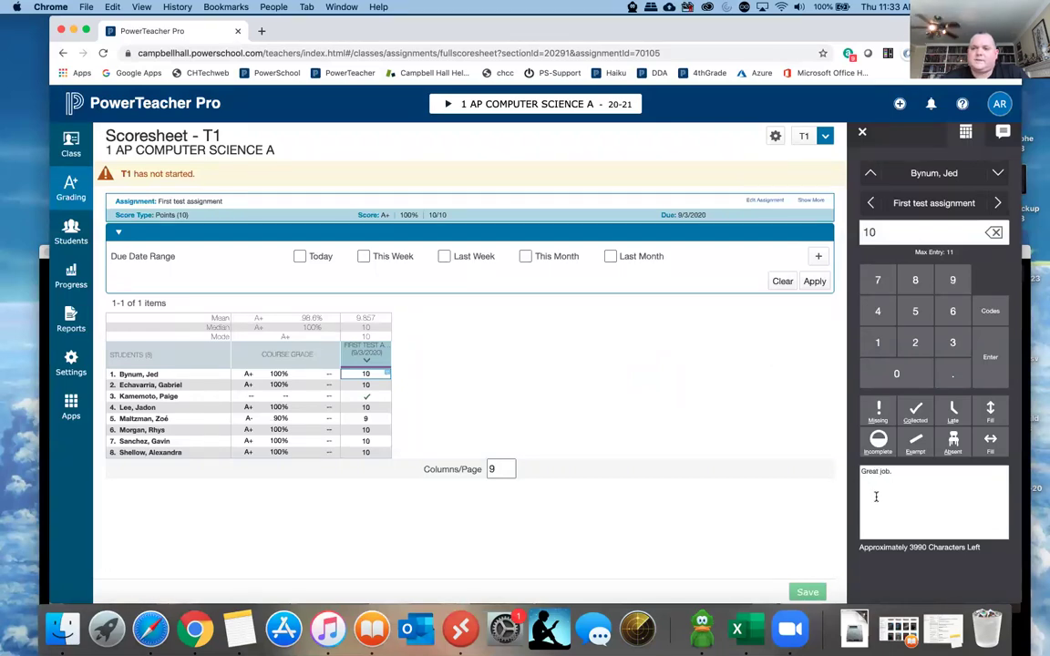
Delete every student's First test assignment score using the keypad.
{"action": "left_click", "coordinate": [1003, 134]}
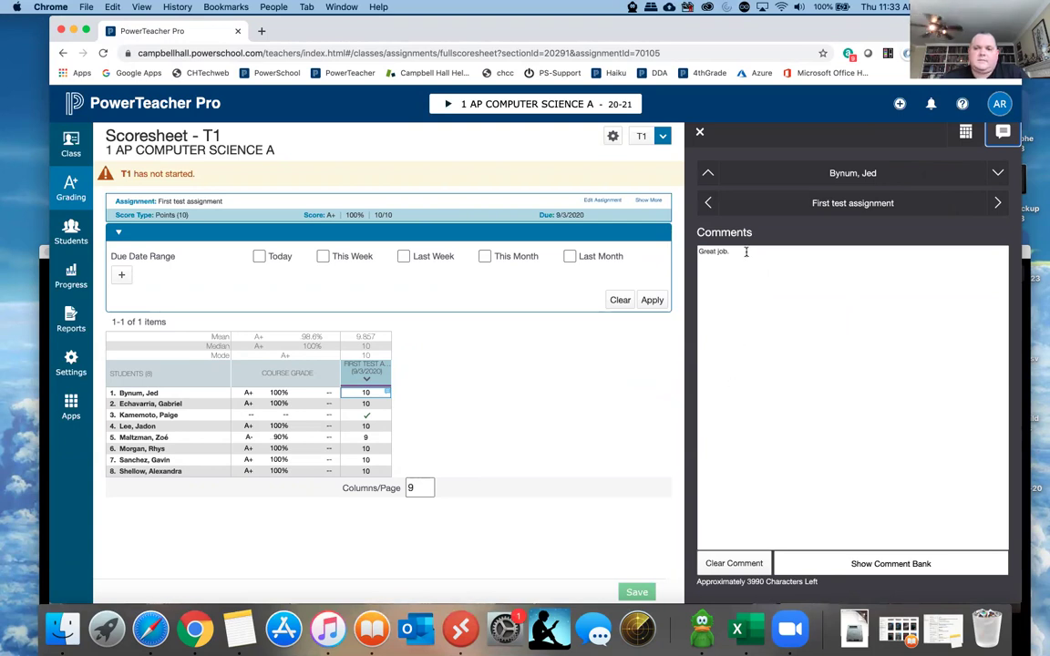
{"action": "left_click", "coordinate": [965, 133]}
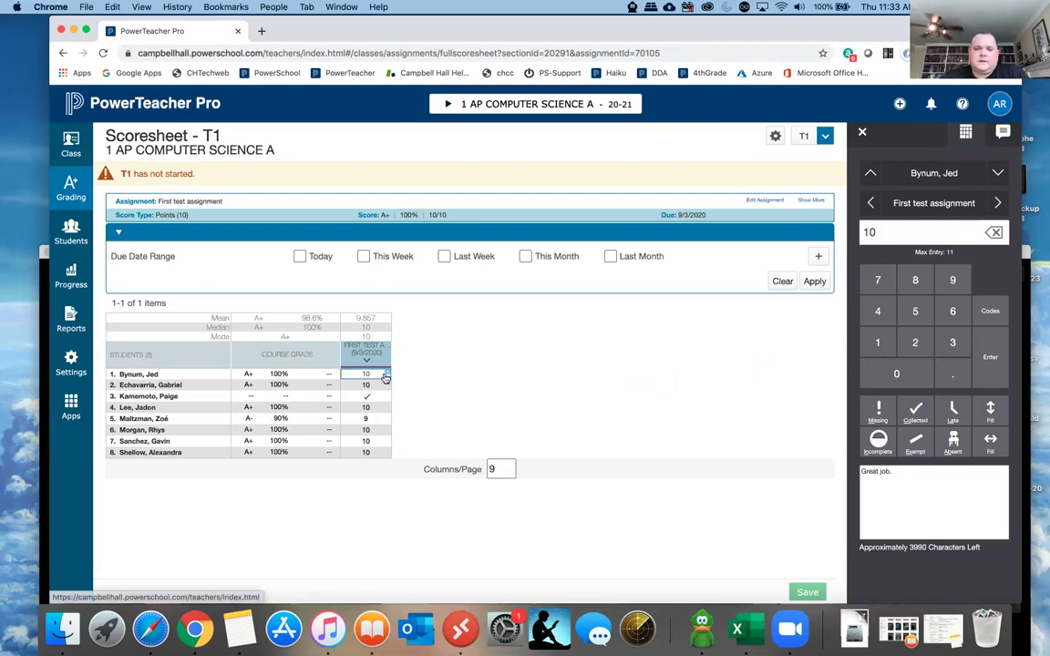
{"action": "key", "text": "Down"}
{"action": "key", "text": "Down"}
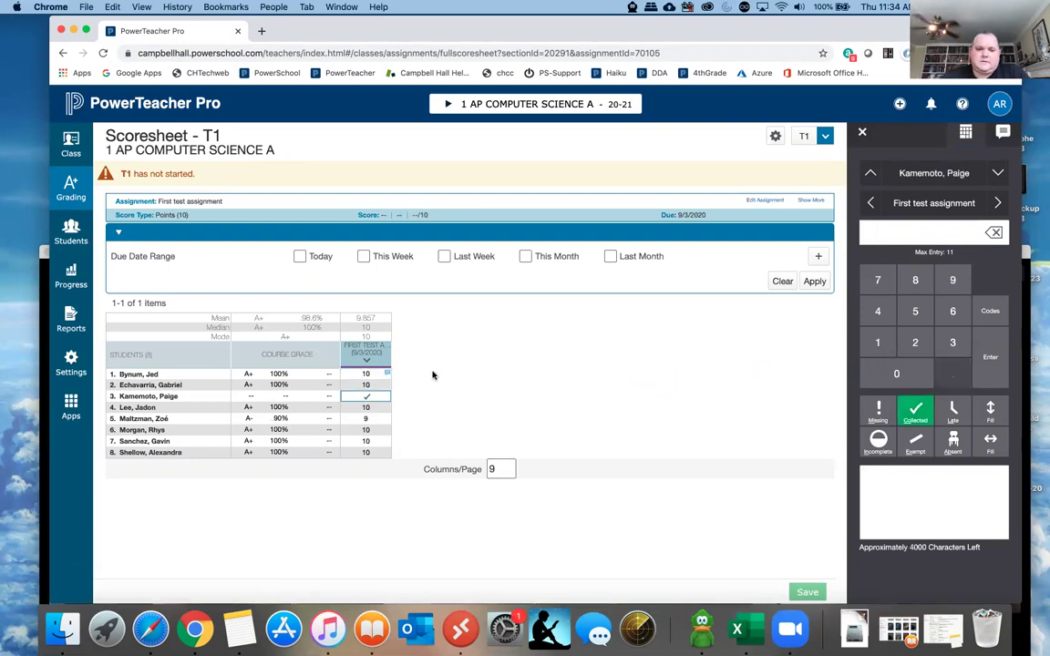
{"action": "key", "text": "Down"}
{"action": "key", "text": "BackSpace"}
{"action": "key", "text": "Down"}
{"action": "key", "text": "BackSpace"}
{"action": "key", "text": "Down"}
{"action": "key", "text": "BackSpace"}
{"action": "key", "text": "Down"}
{"action": "key", "text": "BackSpace"}
{"action": "key", "text": "Down"}
{"action": "key", "text": "BackSpace"}
{"action": "key", "text": "Up"}
{"action": "key", "text": "Up"}
{"action": "key", "text": "Up"}
{"action": "key", "text": "Up"}
{"action": "key", "text": "Up"}
{"action": "key", "text": "Up"}
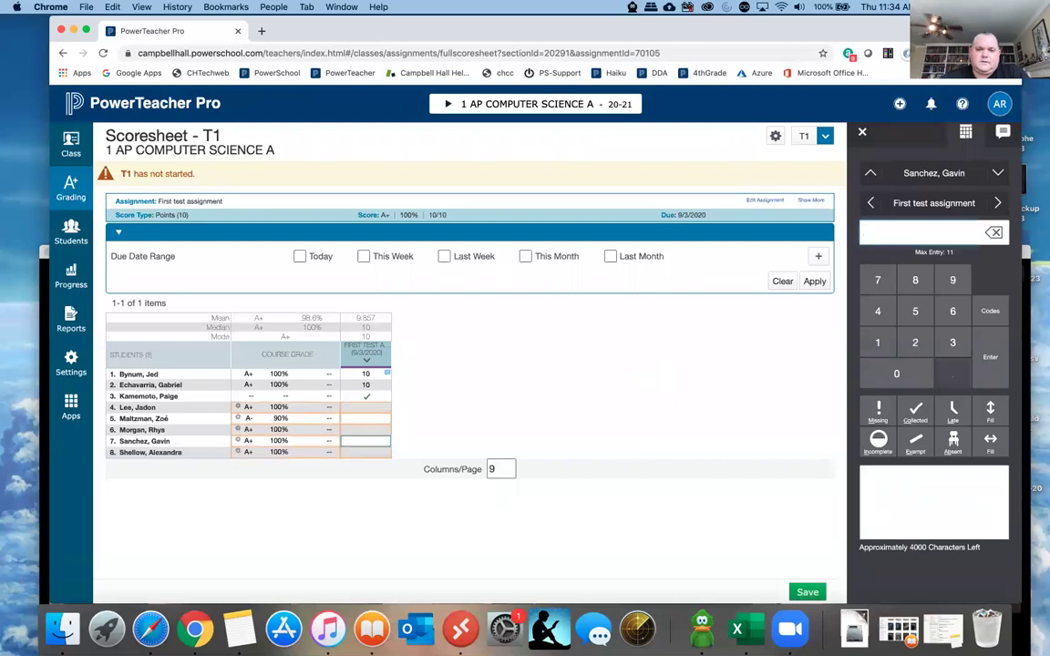
{"action": "key", "text": "Up"}
{"action": "key", "text": "BackSpace"}
{"action": "key", "text": "Down"}
{"action": "key", "text": "BackSpace"}
{"action": "key", "text": "Down"}
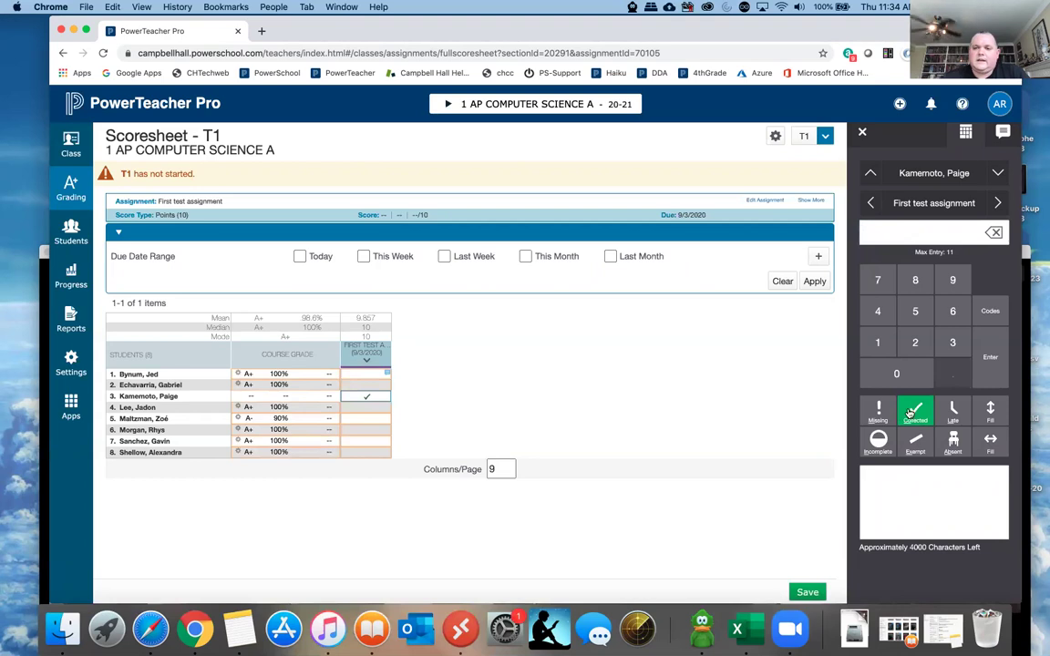
Delete the first student's comment and save the cleared scoresheet.
{"action": "left_click", "coordinate": [374, 374]}
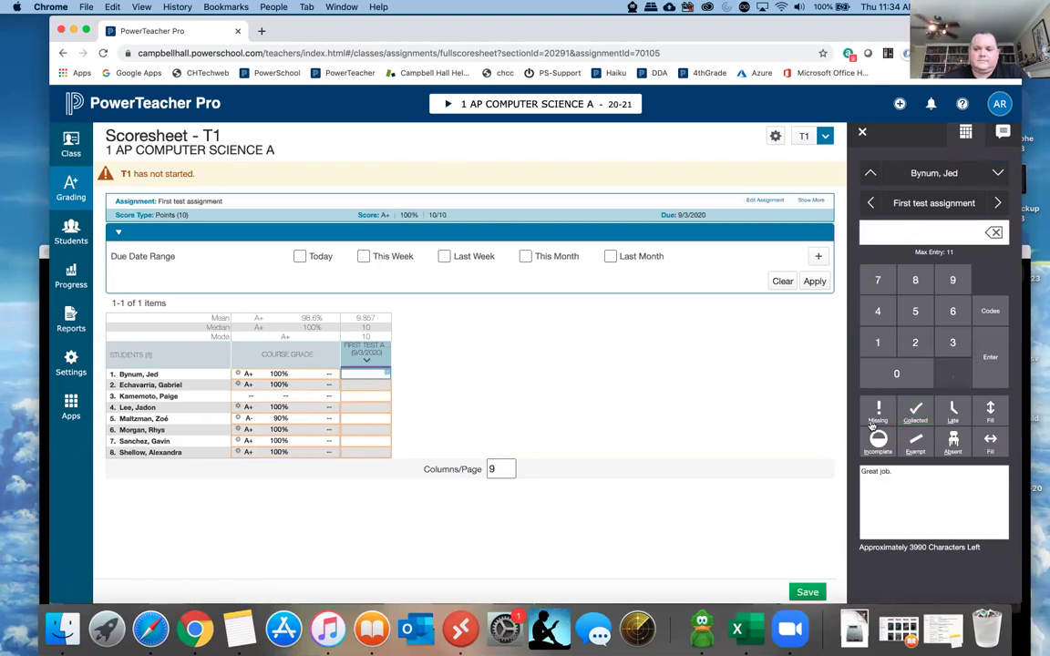
{"action": "left_click_drag", "start_coordinate": [898, 471], "coordinate": [839, 473]}
{"action": "key", "text": "BackSpace"}
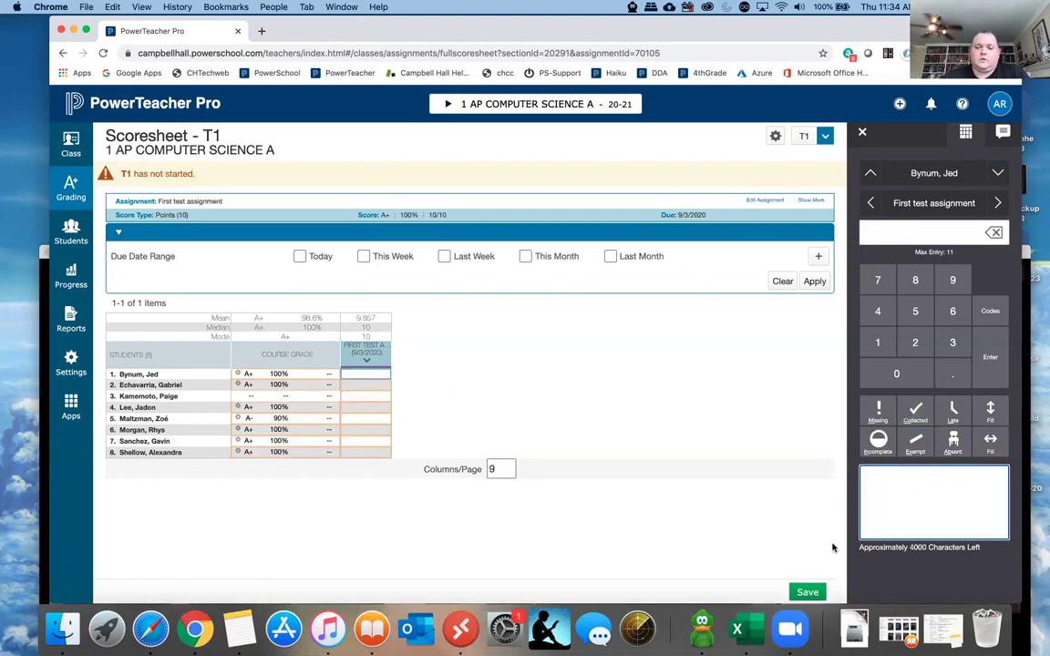
{"action": "left_click", "coordinate": [807, 592]}
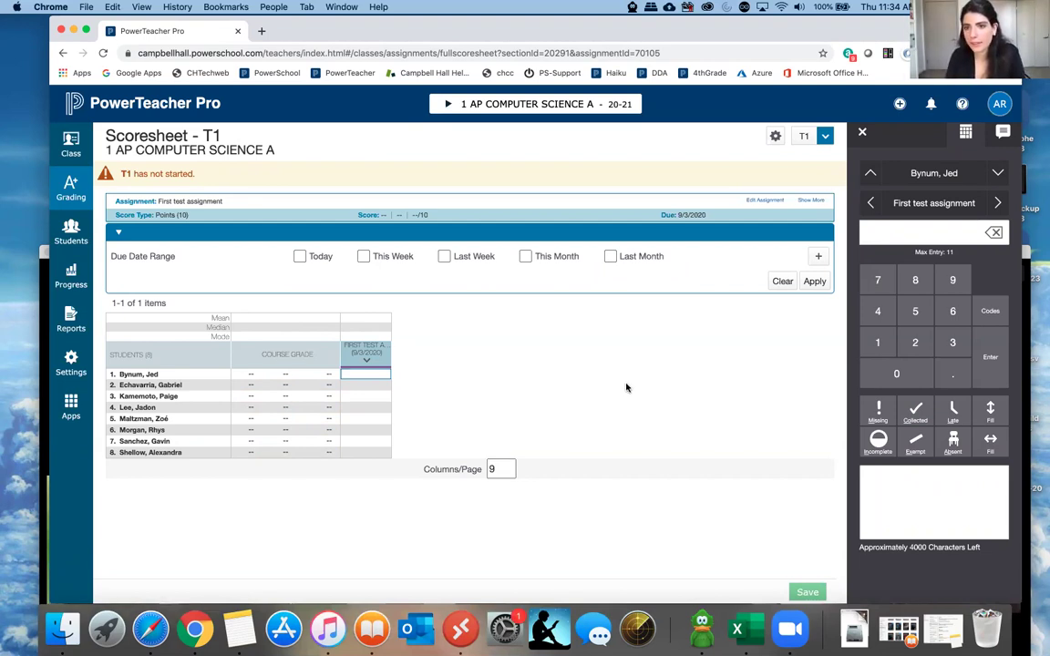
Check the Mac sound menu, then open a new Chrome tab.
{"action": "left_click", "coordinate": [799, 7]}
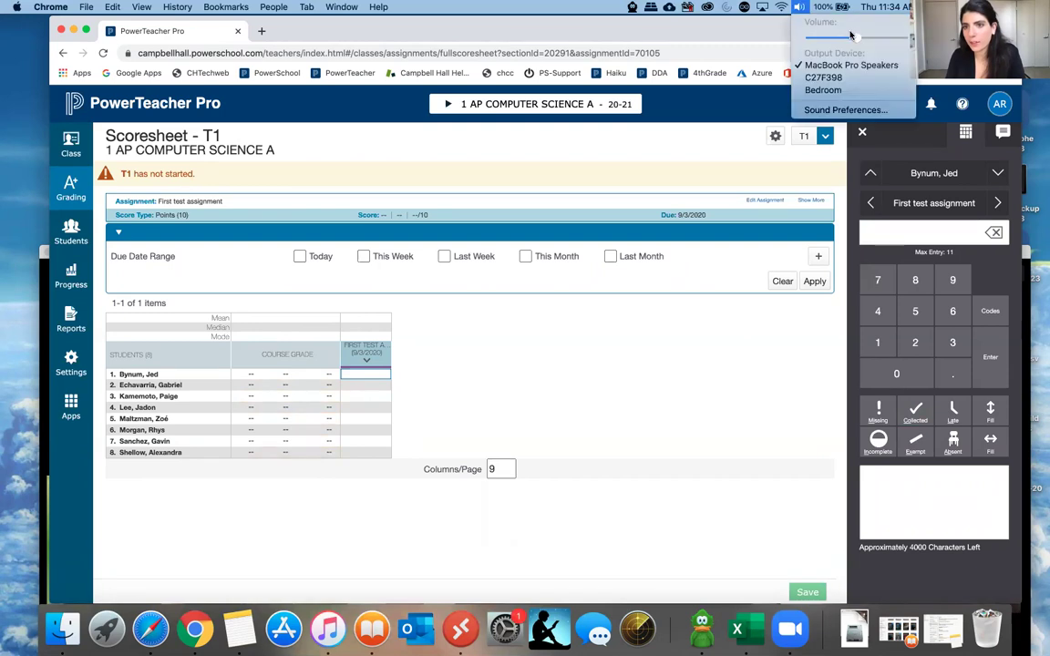
{"action": "left_click", "coordinate": [719, 30]}
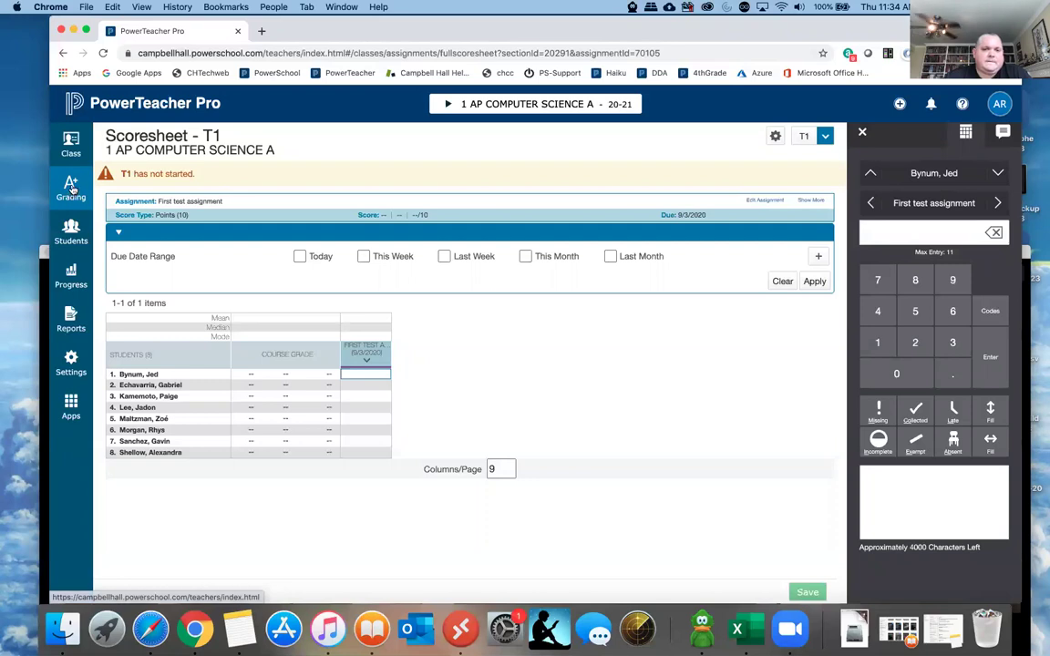
{"action": "left_click", "coordinate": [261, 32]}
Sign in to PowerSchool Learning with the school Google account and open Activities > Assignments.
{"action": "left_click", "coordinate": [615, 74]}
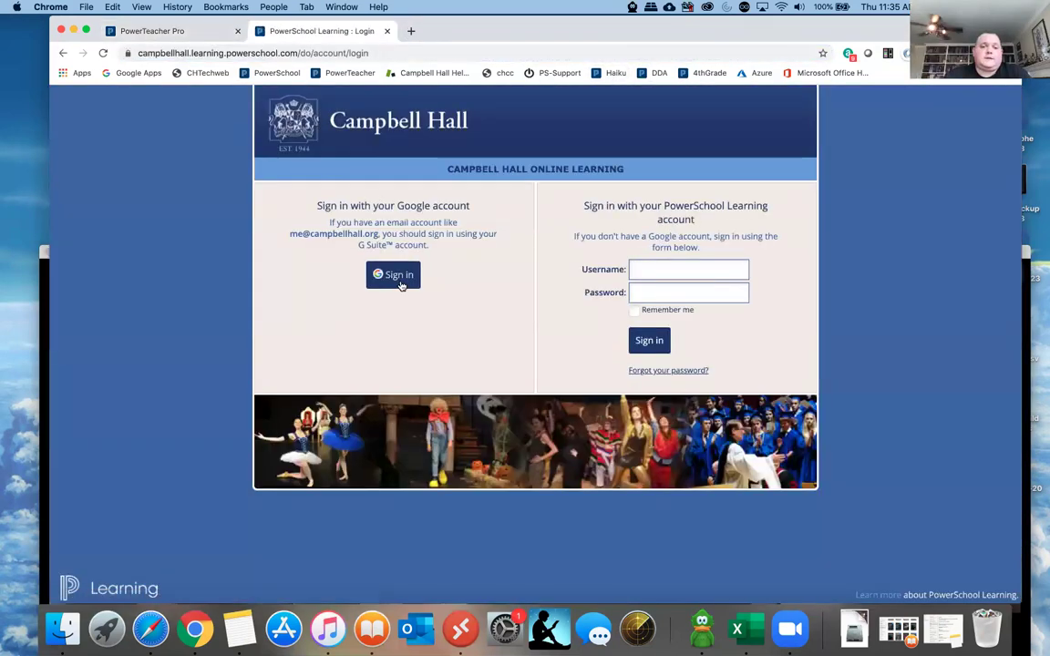
{"action": "left_click", "coordinate": [398, 275]}
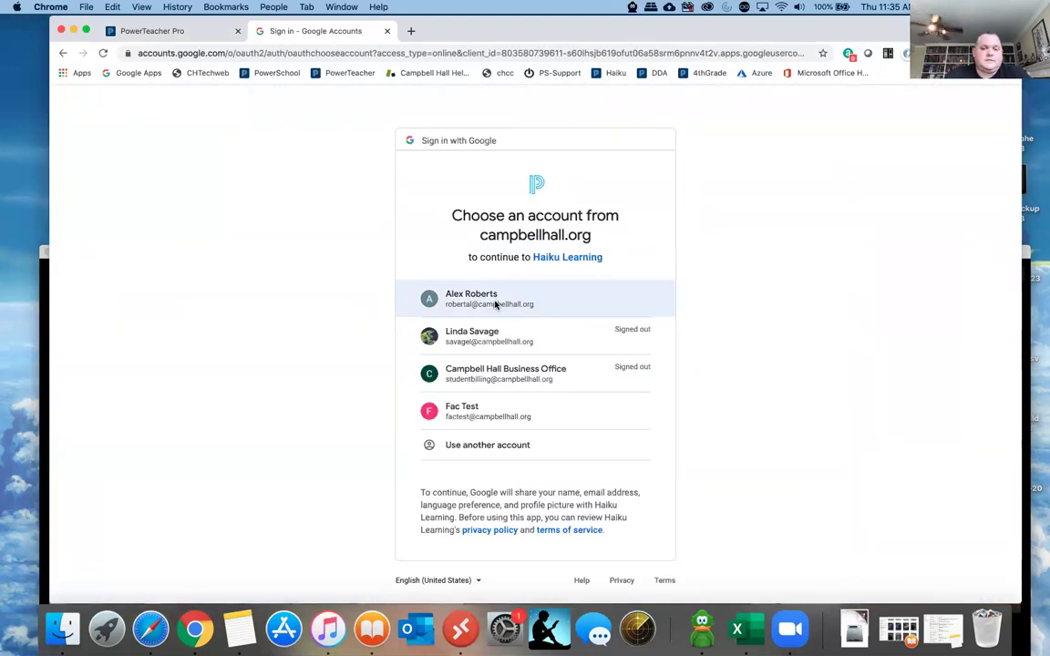
{"action": "left_click", "coordinate": [494, 305]}
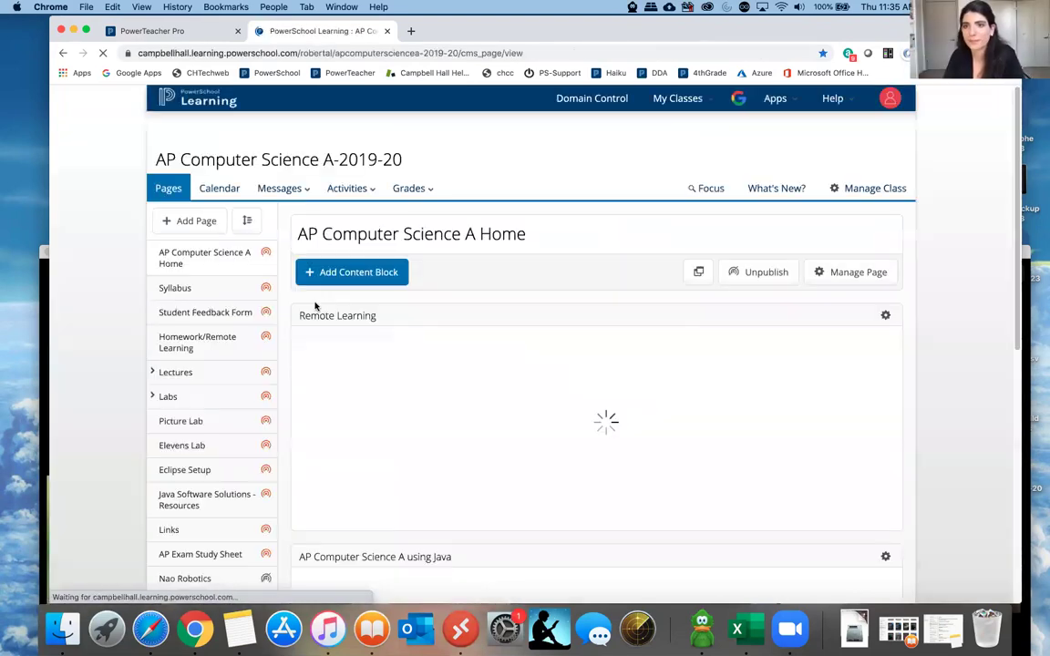
{"action": "mouse_move", "coordinate": [370, 197]}
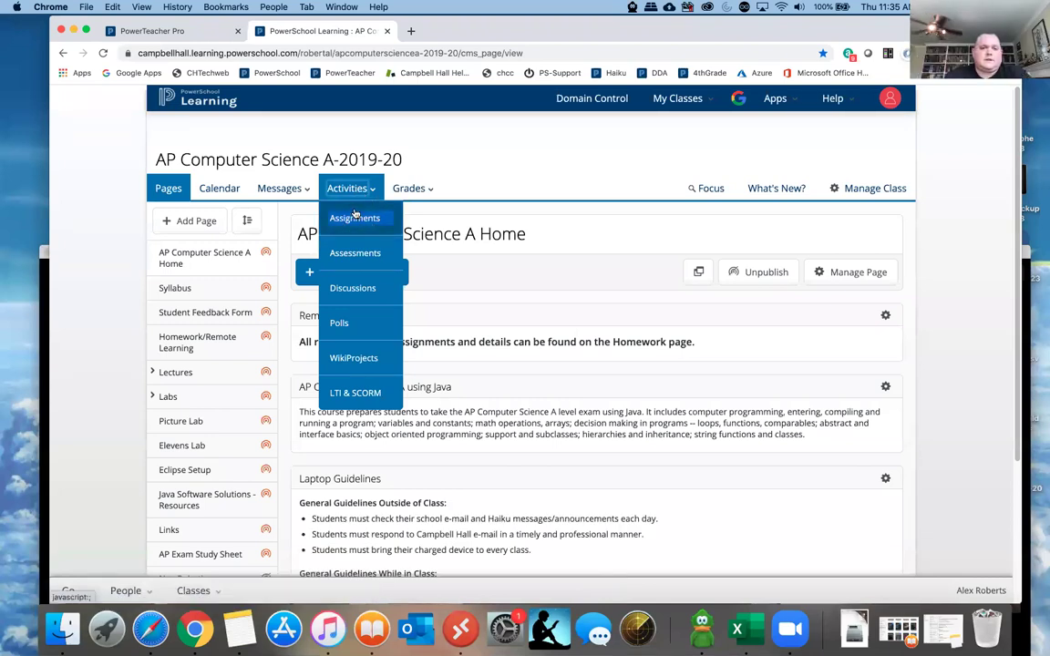
{"action": "left_click", "coordinate": [360, 219]}
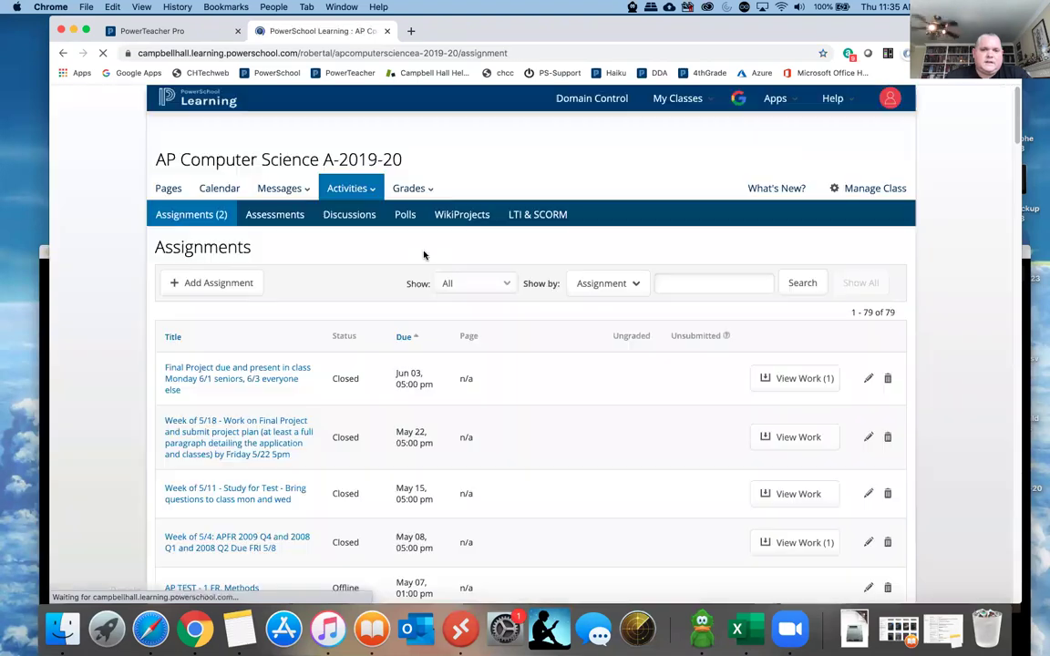
Start a new assignment titled 'First work' with the detail 'Do these things'.
{"action": "left_click", "coordinate": [215, 284]}
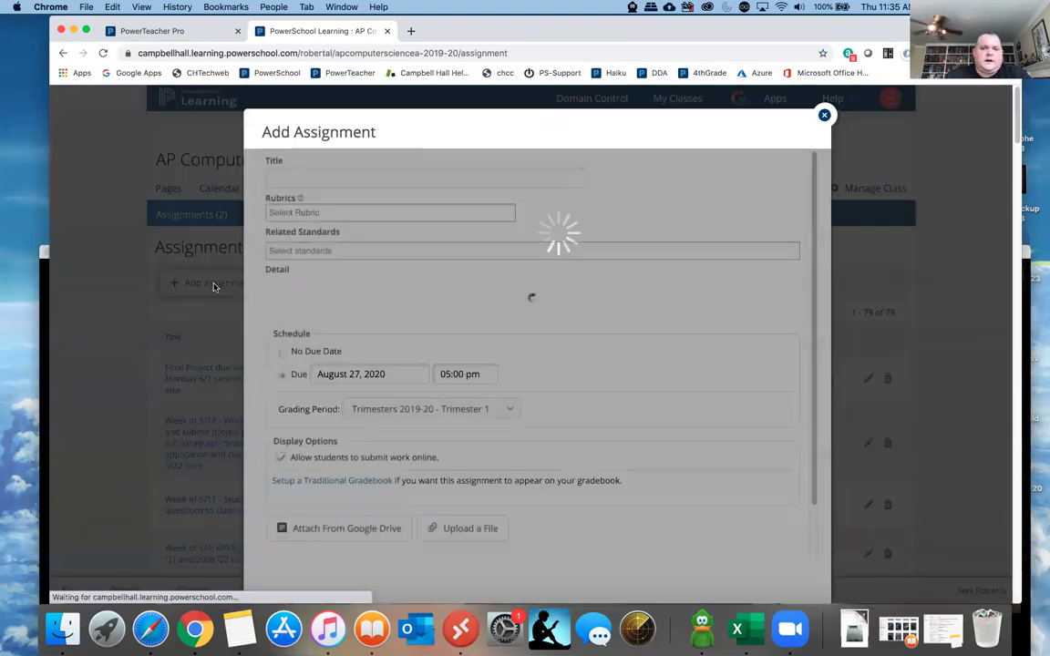
{"action": "left_click", "coordinate": [333, 177]}
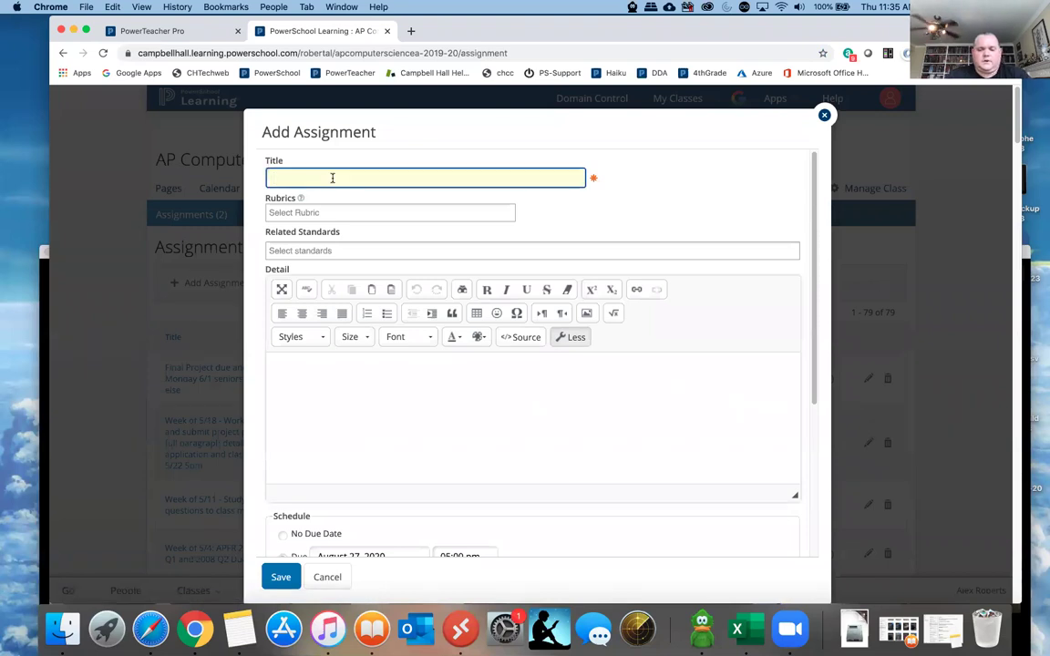
{"action": "type", "text": "First work"}
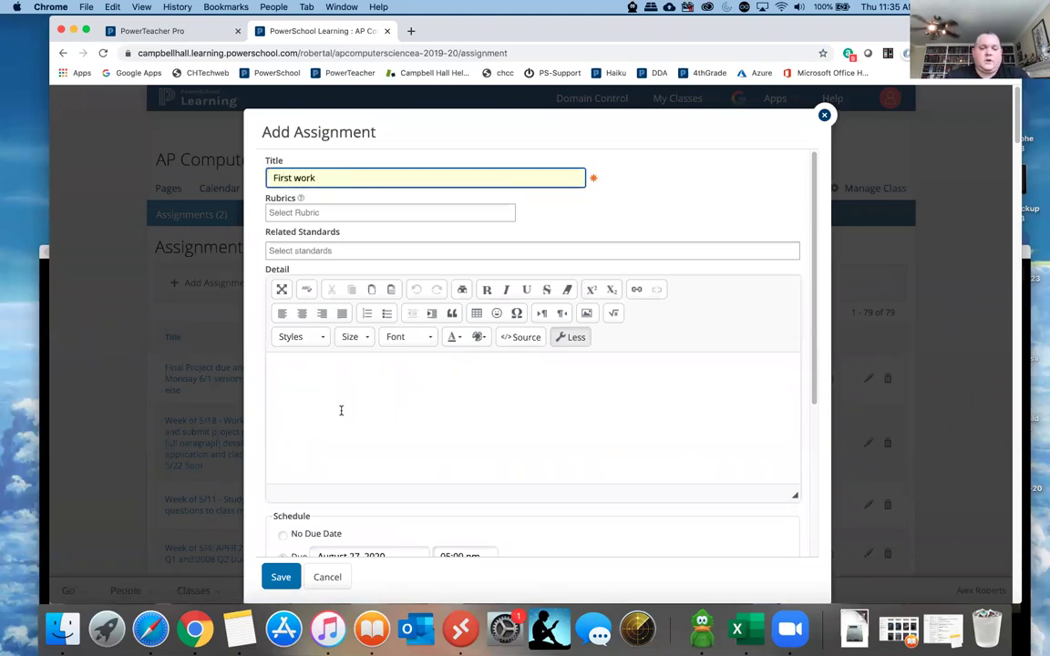
{"action": "left_click", "coordinate": [322, 409]}
{"action": "type", "text": "Do these things"}
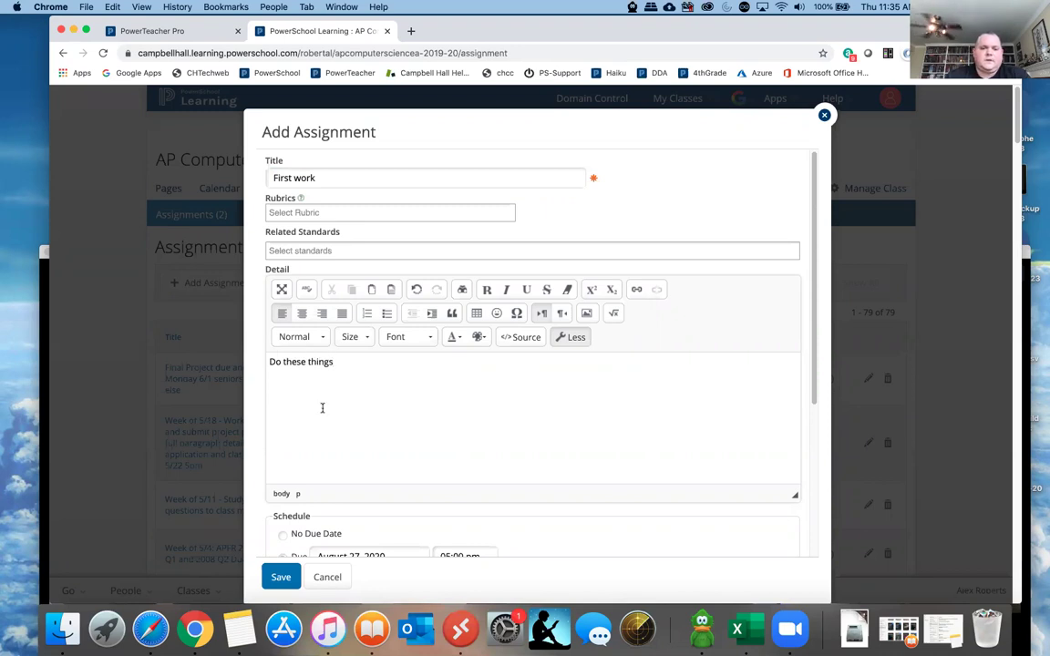
Set the assignment's due date to August 28, 2020 and grading period to Trimester 1.
{"action": "scroll", "coordinate": [322, 407], "scroll_direction": "down", "scroll_amount": 5}
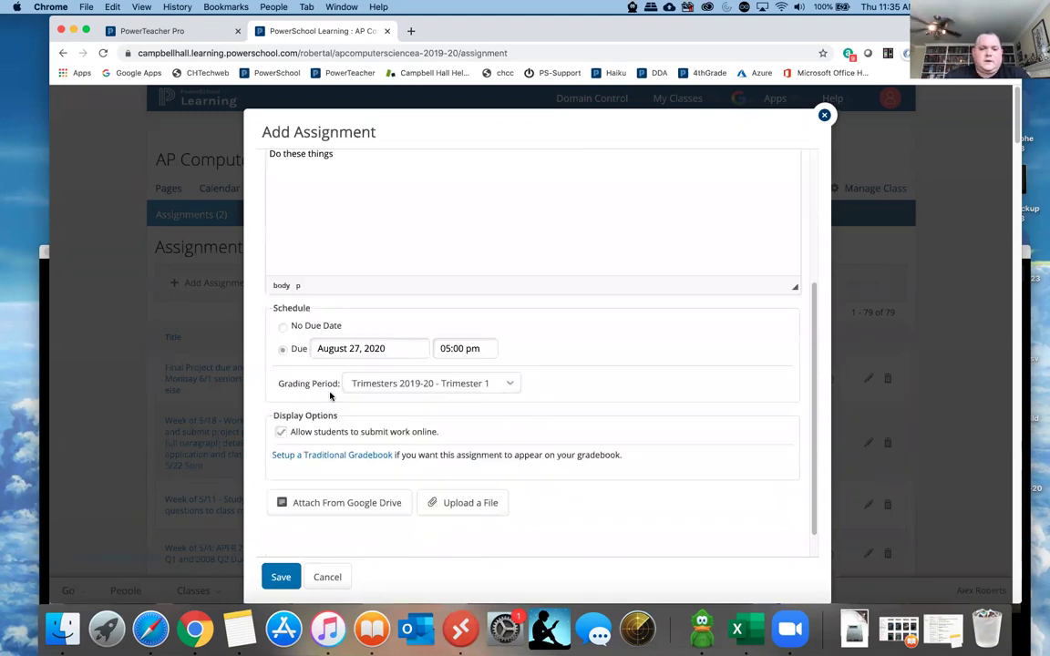
{"action": "left_click", "coordinate": [328, 348]}
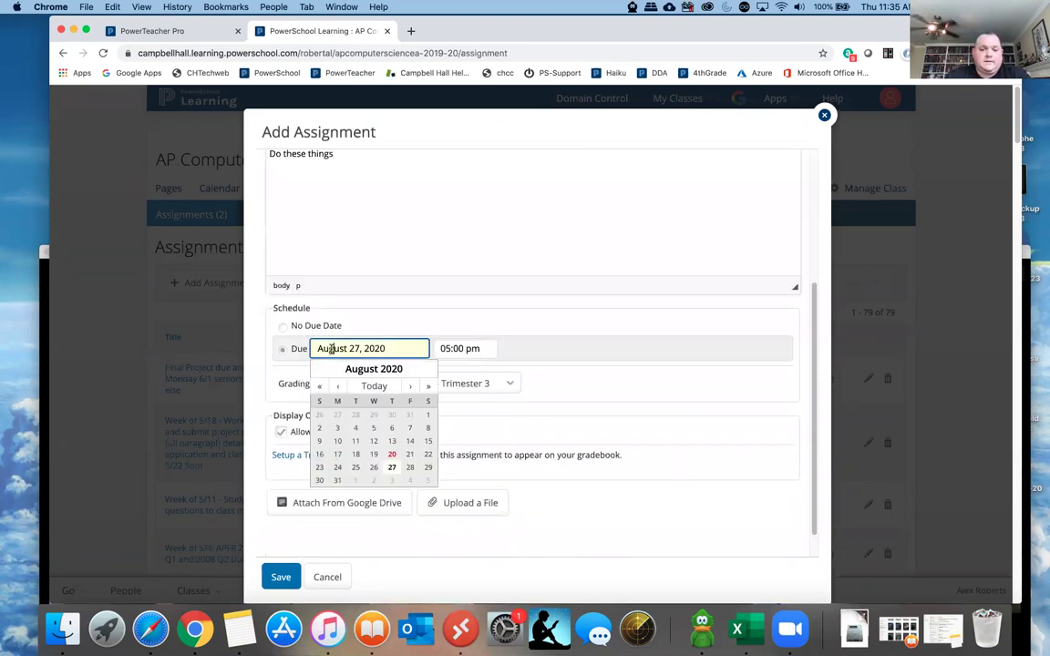
{"action": "left_click", "coordinate": [410, 467]}
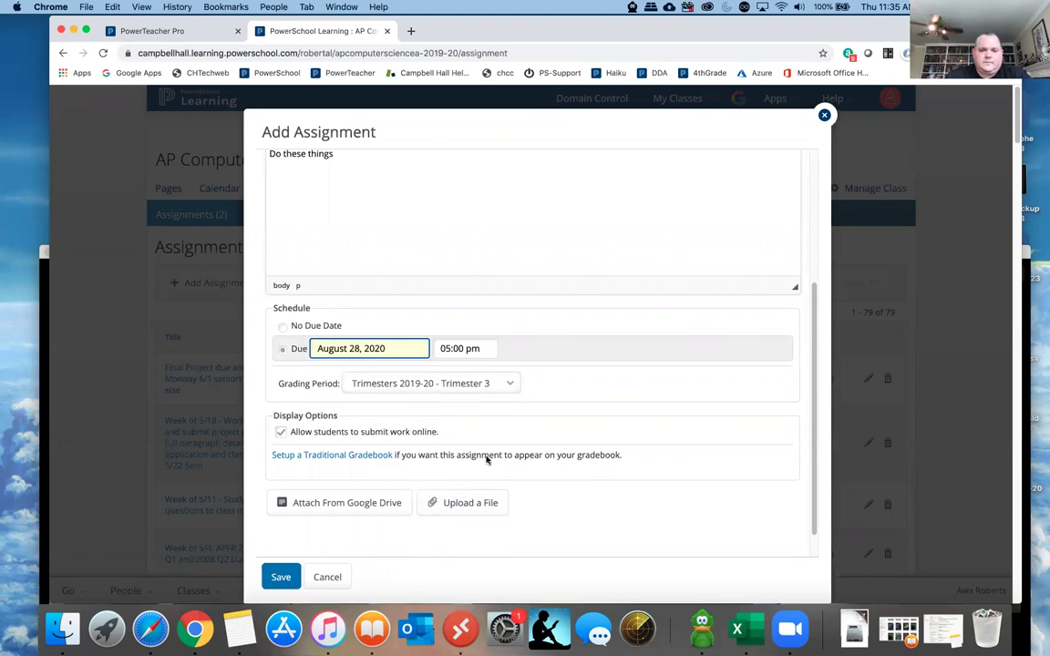
{"action": "left_click", "coordinate": [485, 384]}
{"action": "left_click", "coordinate": [465, 359]}
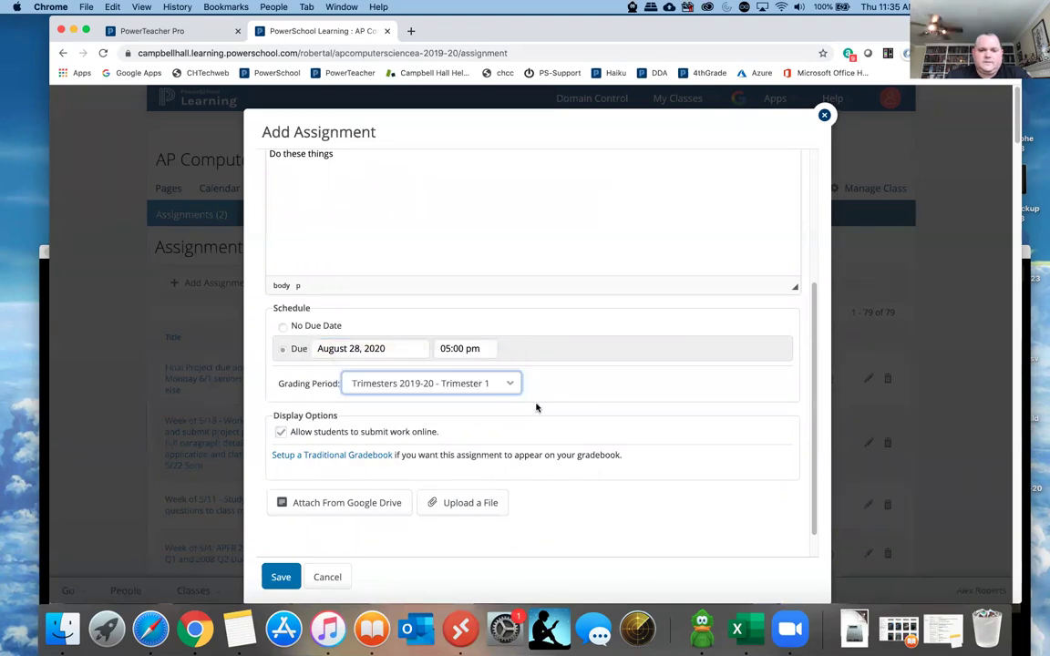
{"action": "scroll", "coordinate": [585, 409], "scroll_direction": "up", "scroll_amount": 5}
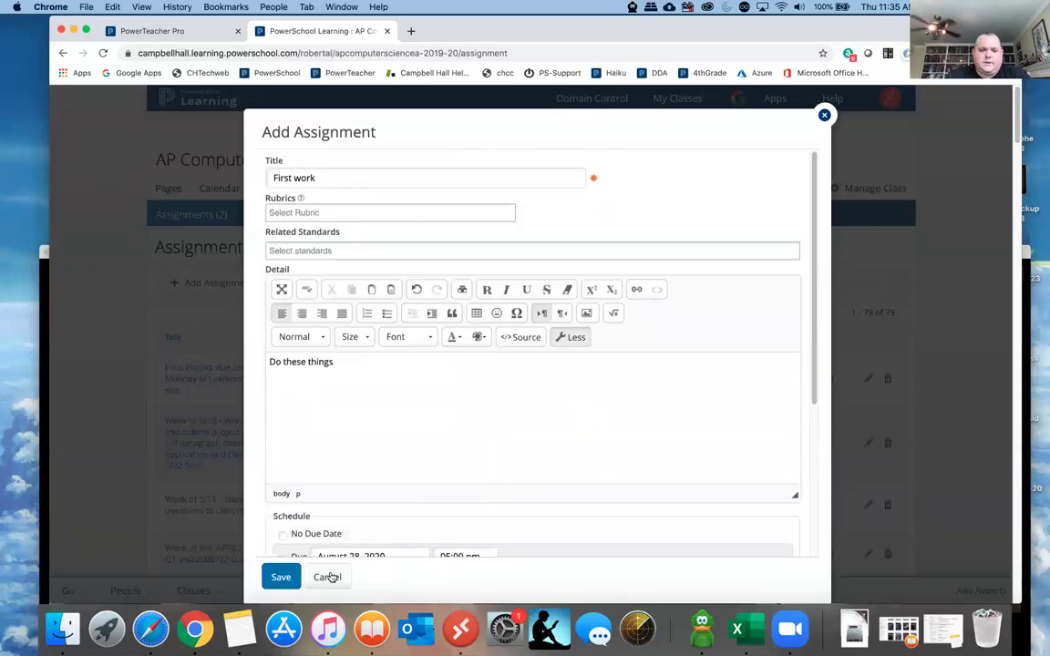
{"action": "scroll", "coordinate": [355, 510], "scroll_direction": "down", "scroll_amount": 5}
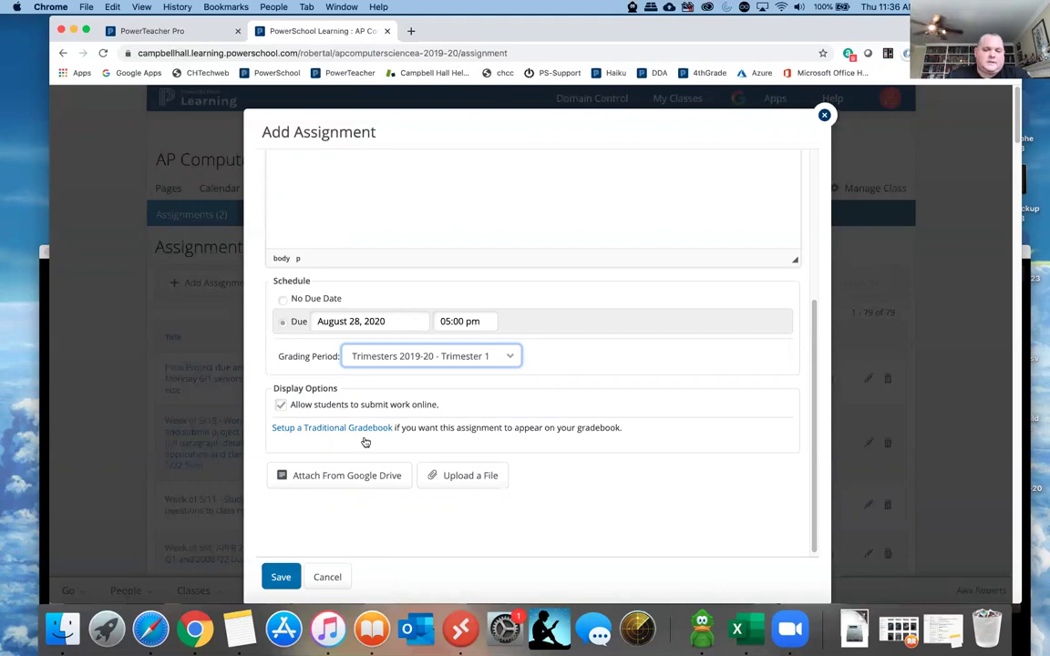
Discard the 'First work' draft and show the list of inactive classes.
{"action": "left_click", "coordinate": [330, 578]}
{"action": "mouse_move", "coordinate": [679, 99]}
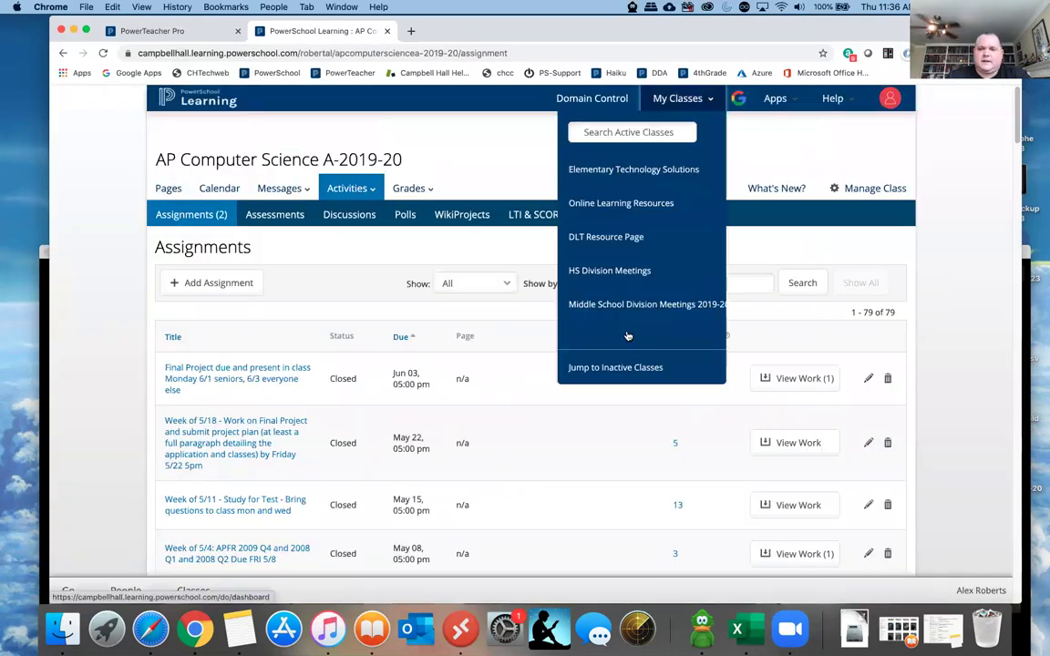
{"action": "left_click", "coordinate": [619, 367]}
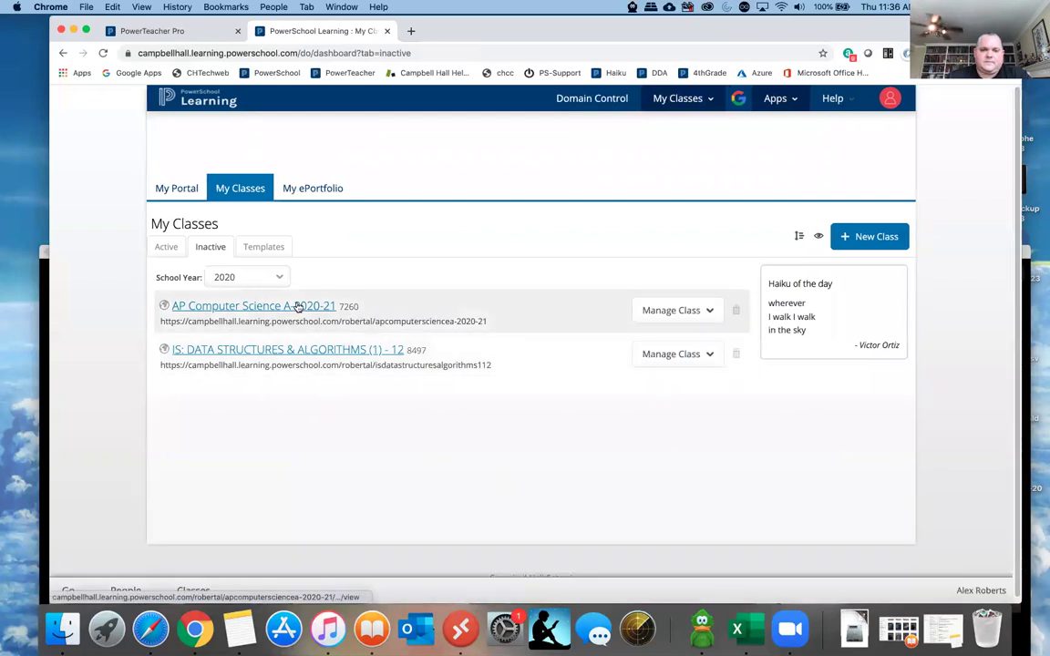
Make AP Computer Science A-2020-21 active forever and open its class home page.
{"action": "left_click", "coordinate": [710, 310]}
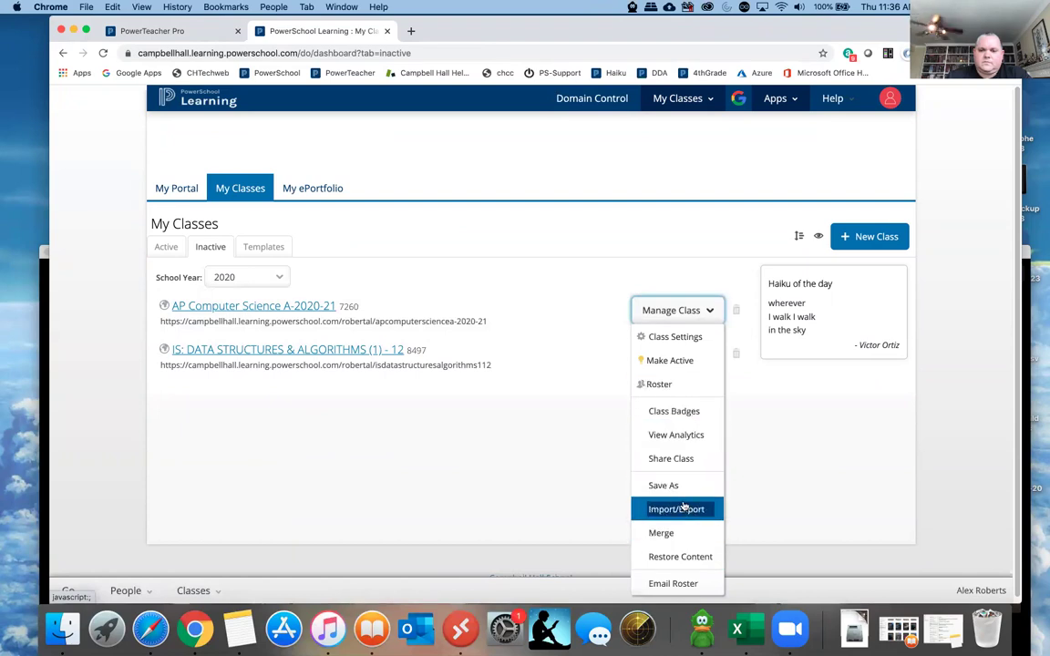
{"action": "left_click", "coordinate": [668, 359]}
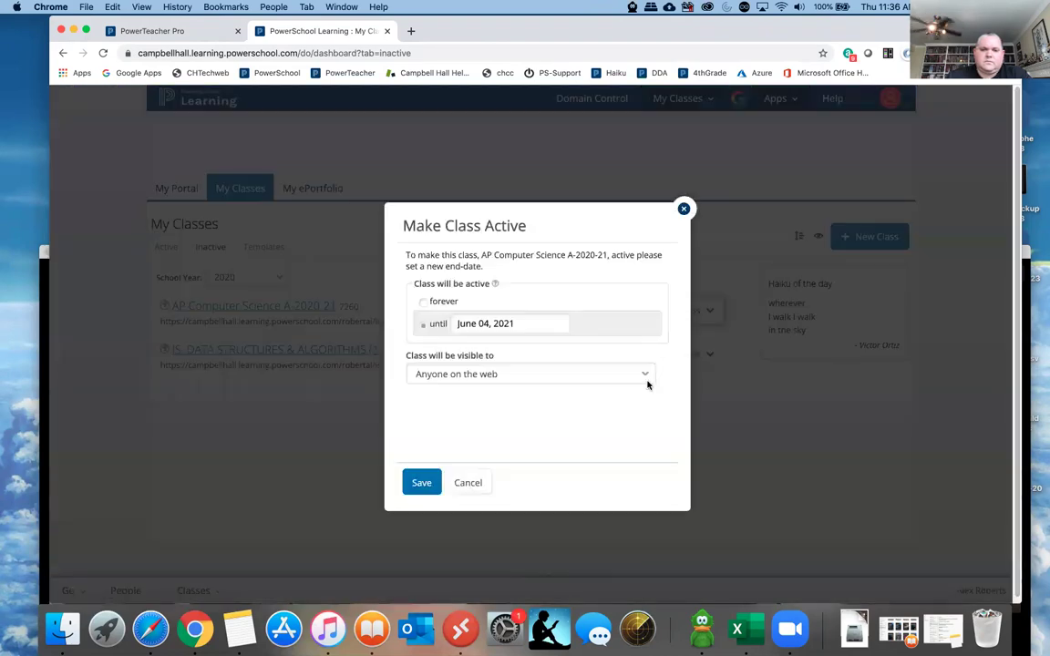
{"action": "left_click", "coordinate": [422, 301]}
{"action": "left_click", "coordinate": [421, 482]}
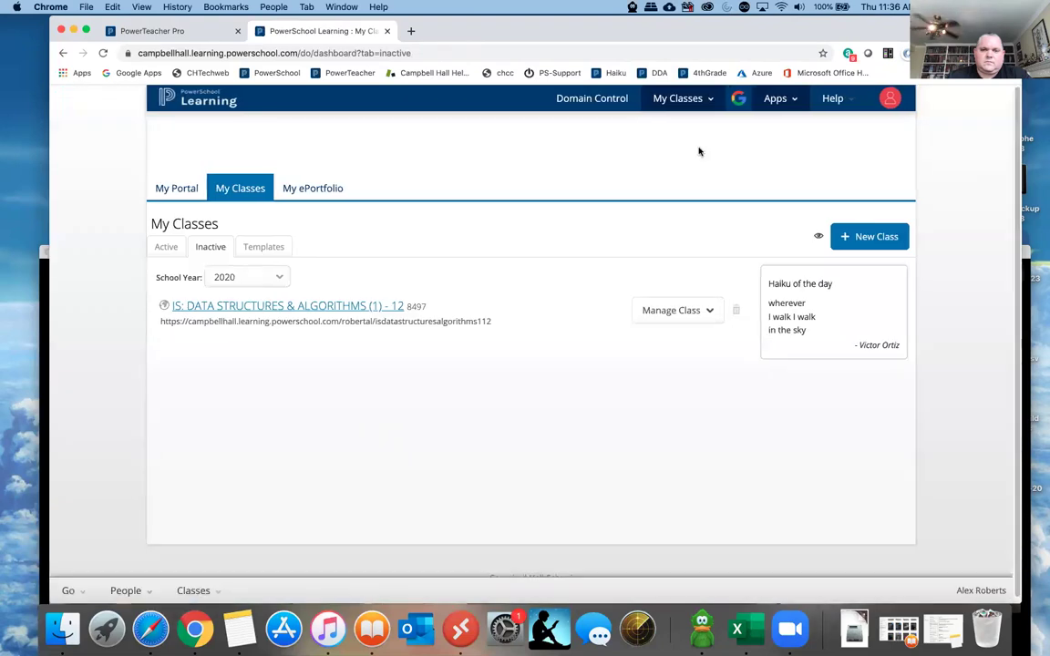
{"action": "left_click", "coordinate": [708, 101]}
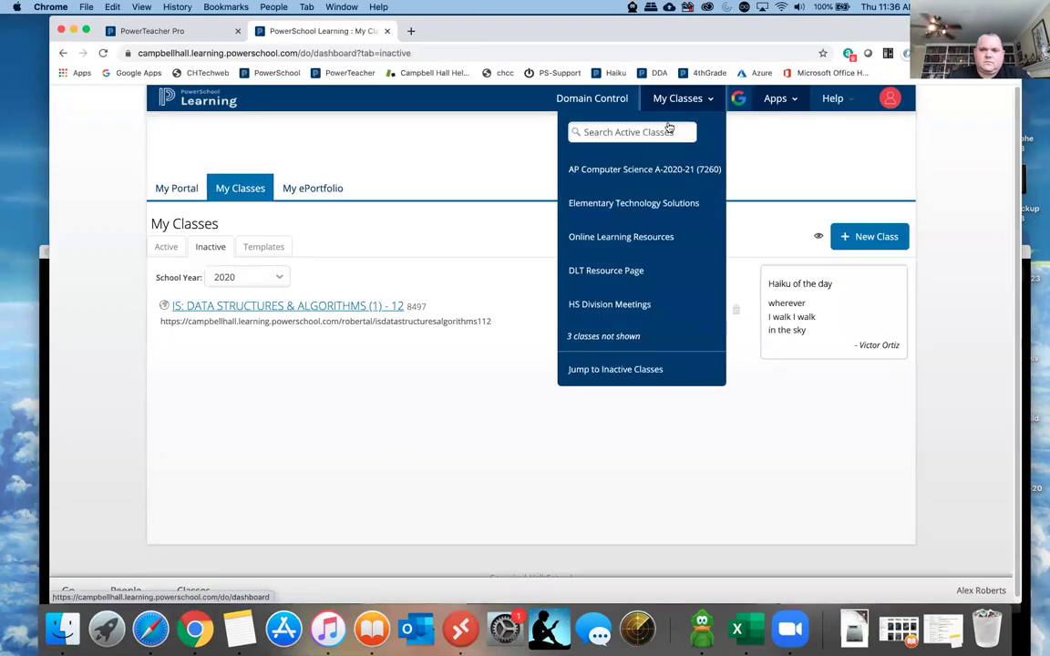
{"action": "left_click", "coordinate": [641, 171]}
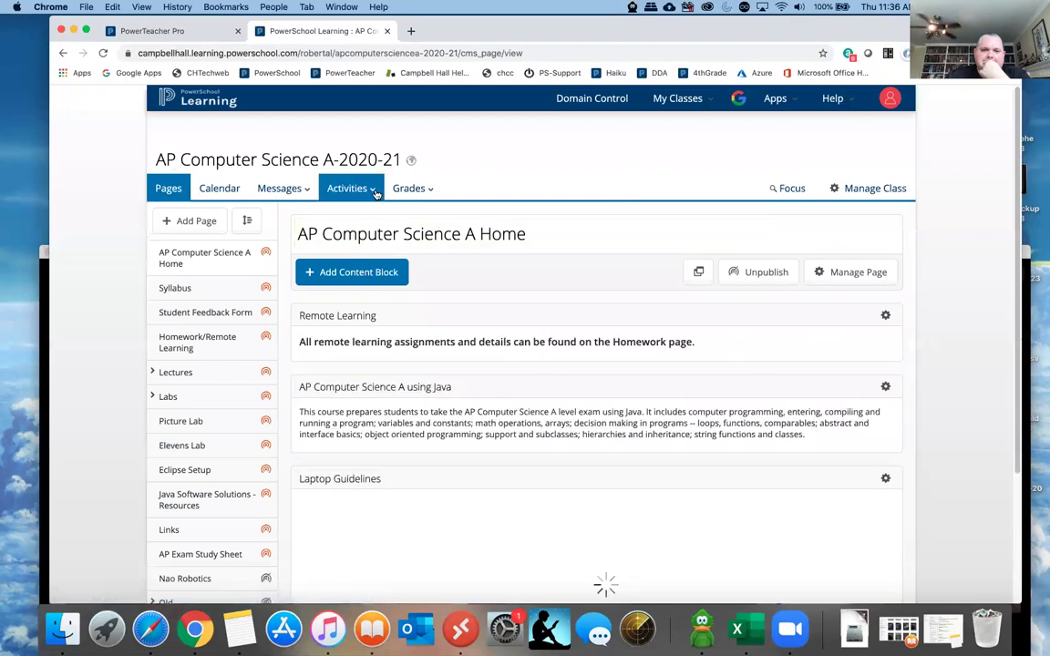
From the class Assignments page, start a new assignment titled 'Test assignment'.
{"action": "left_click", "coordinate": [346, 188]}
{"action": "left_click", "coordinate": [354, 222]}
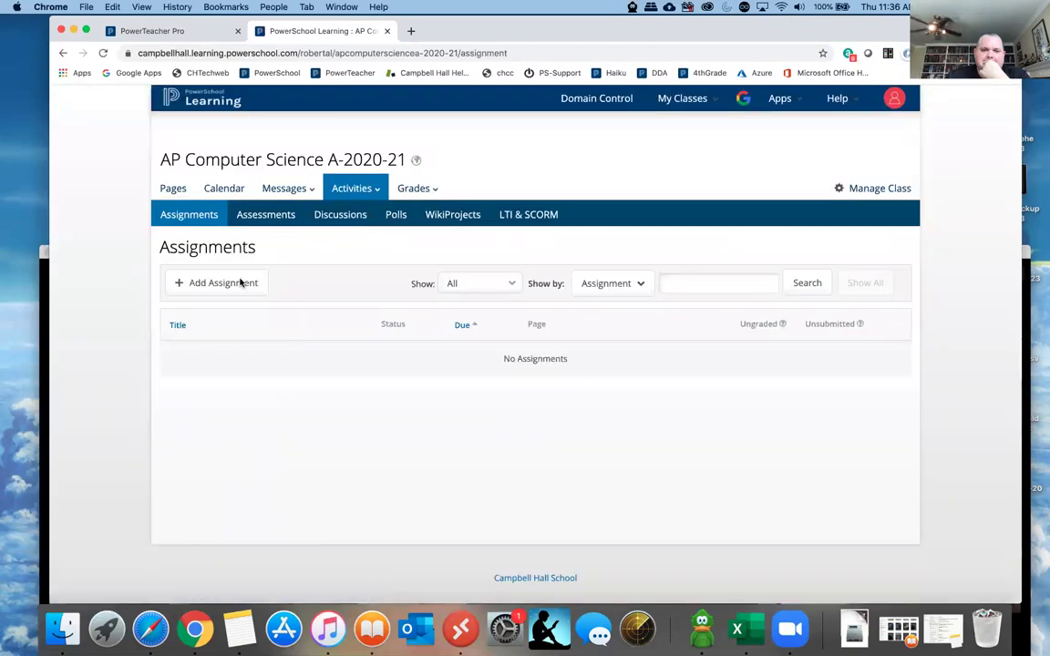
{"action": "left_click", "coordinate": [241, 282]}
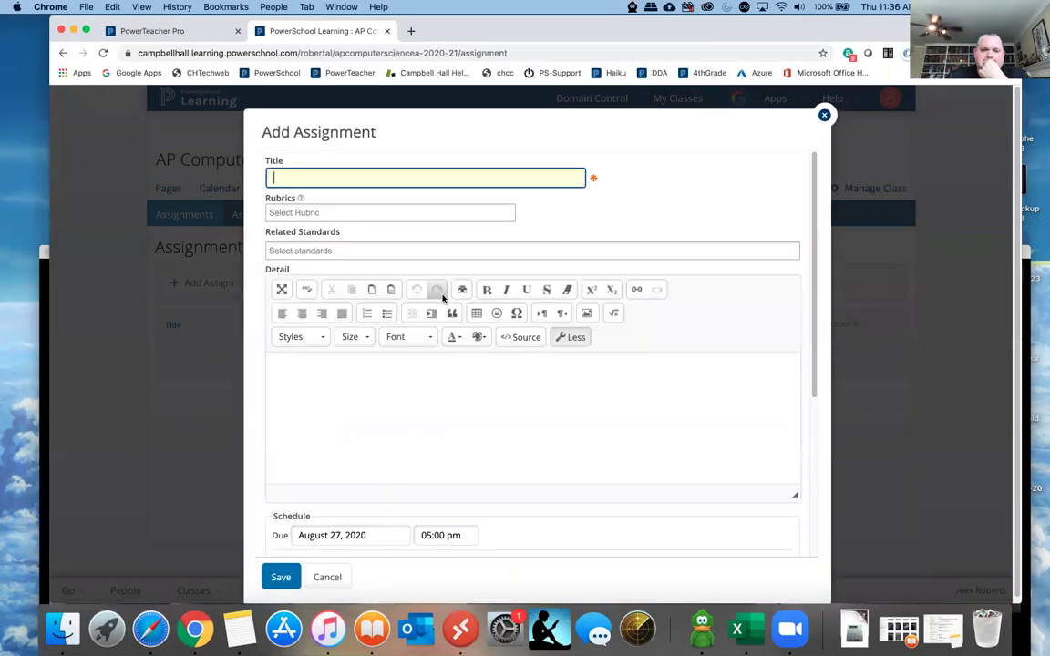
{"action": "scroll", "coordinate": [440, 297], "scroll_direction": "down", "scroll_amount": 5}
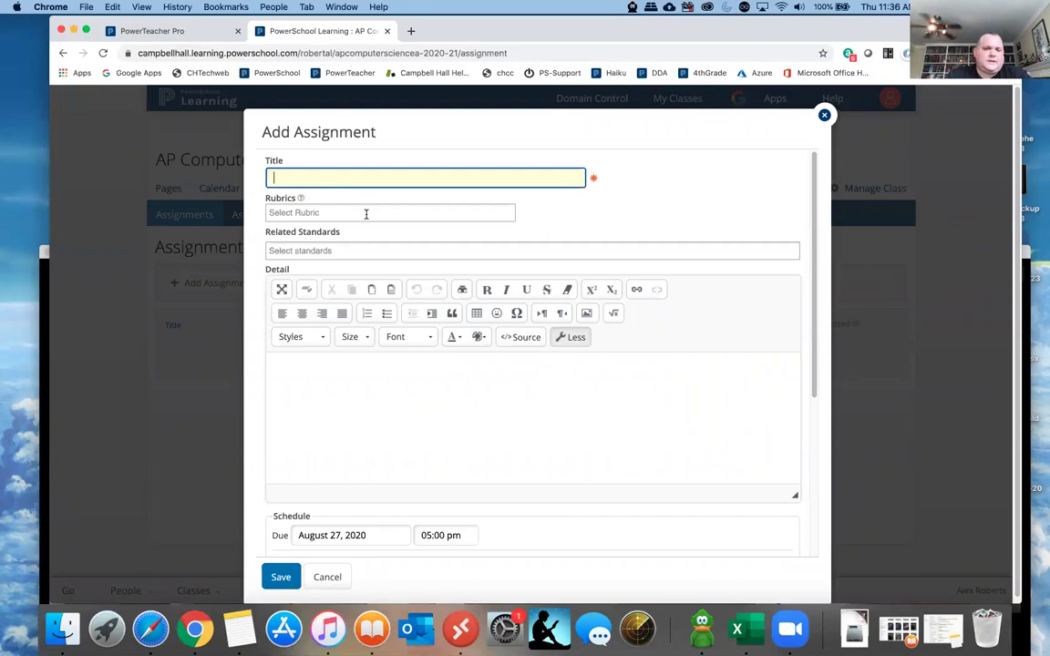
{"action": "type", "text": "Test assignment"}
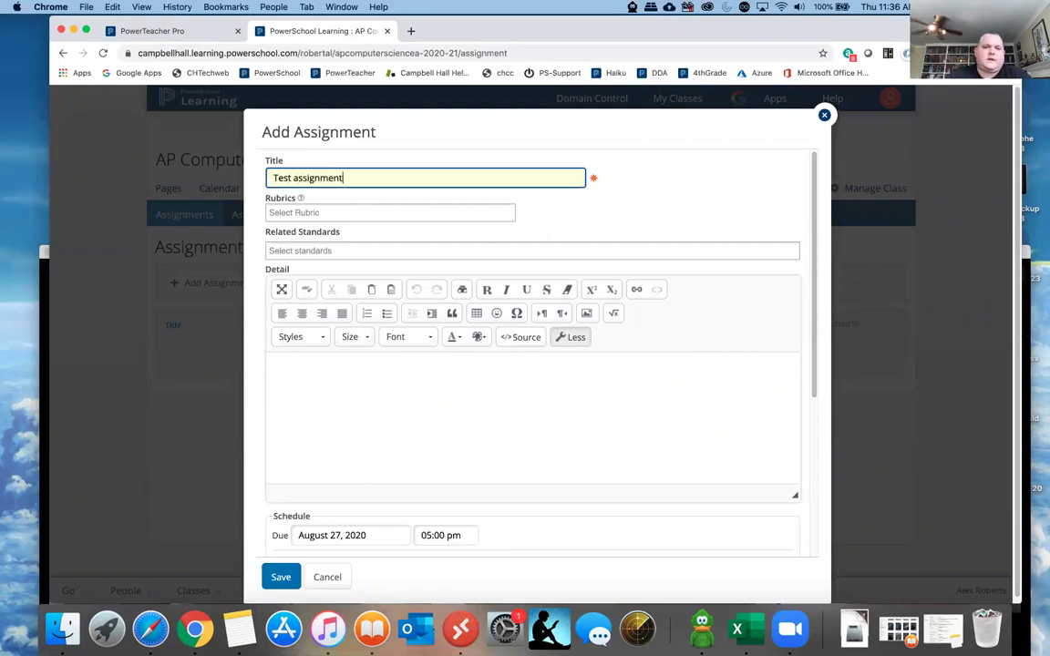
Set the Test assignment's due date to August 28, 2020.
{"action": "left_click", "coordinate": [377, 383]}
{"action": "scroll", "coordinate": [377, 386], "scroll_direction": "down", "scroll_amount": 5}
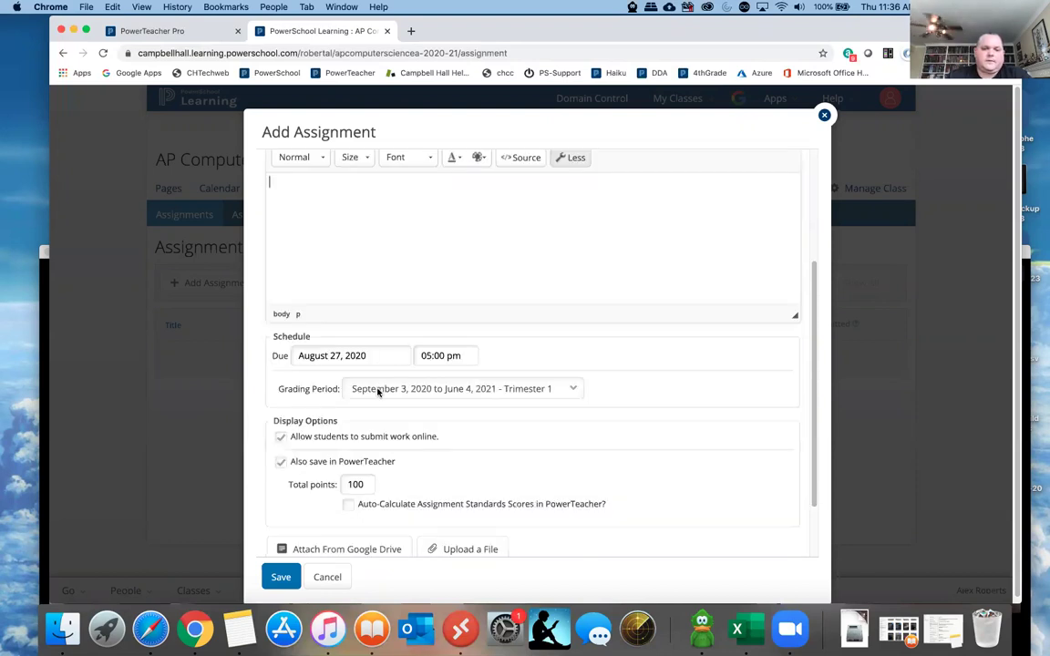
{"action": "left_click", "coordinate": [335, 354]}
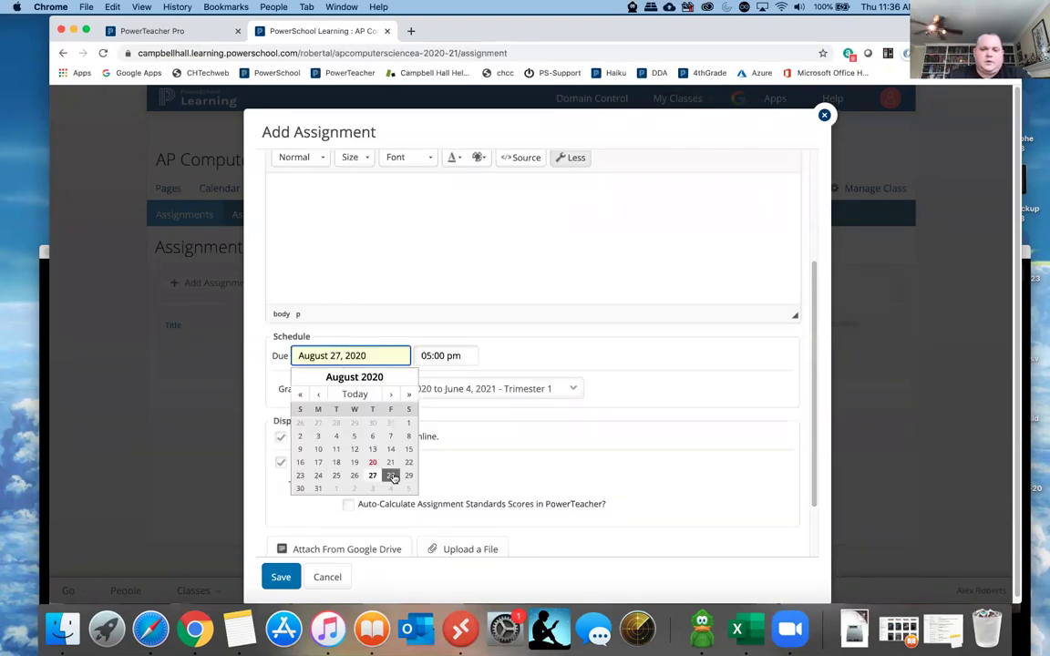
{"action": "left_click", "coordinate": [391, 475]}
{"action": "scroll", "coordinate": [413, 418], "scroll_direction": "down", "scroll_amount": 3}
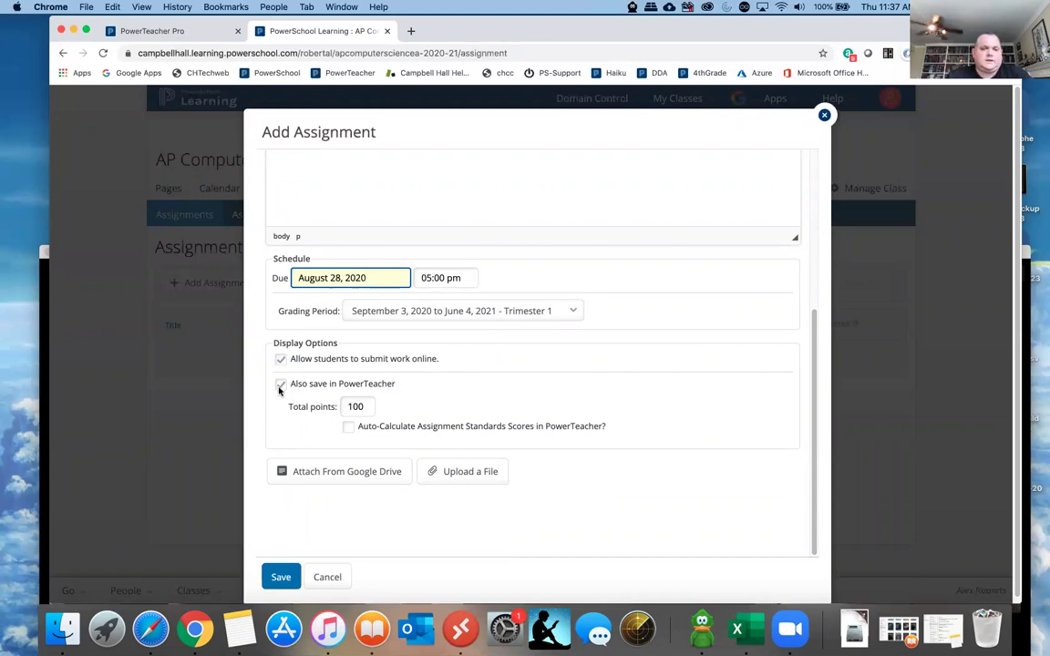
Turn 'Also save in PowerTeacher' off and back on, then select the assignment title.
{"action": "left_click", "coordinate": [281, 386]}
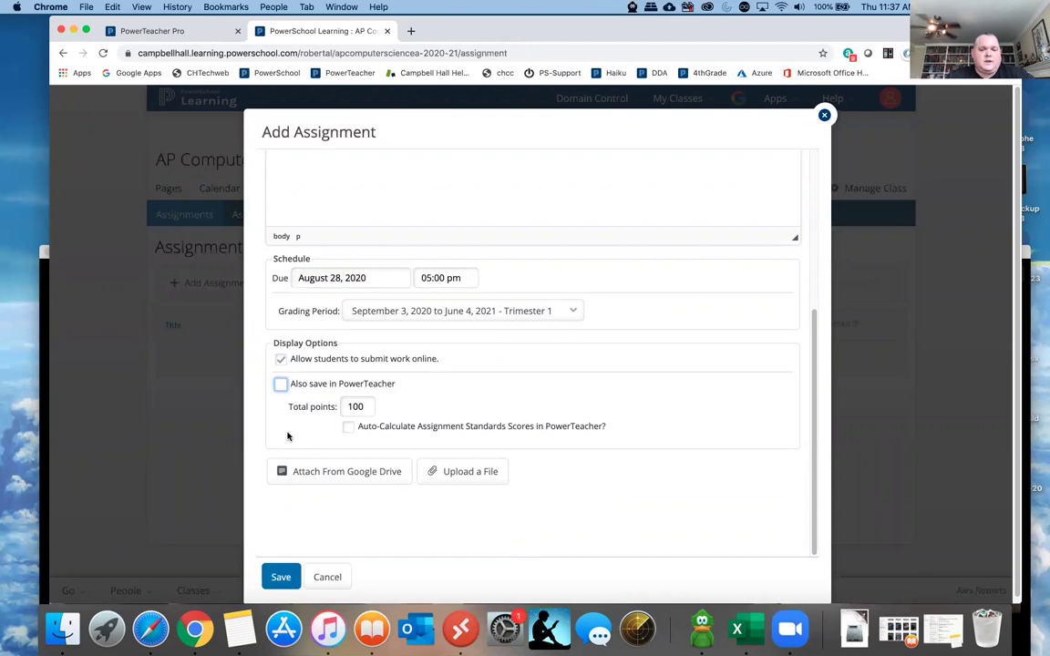
{"action": "left_click", "coordinate": [281, 386]}
{"action": "scroll", "coordinate": [429, 433], "scroll_direction": "up", "scroll_amount": 5}
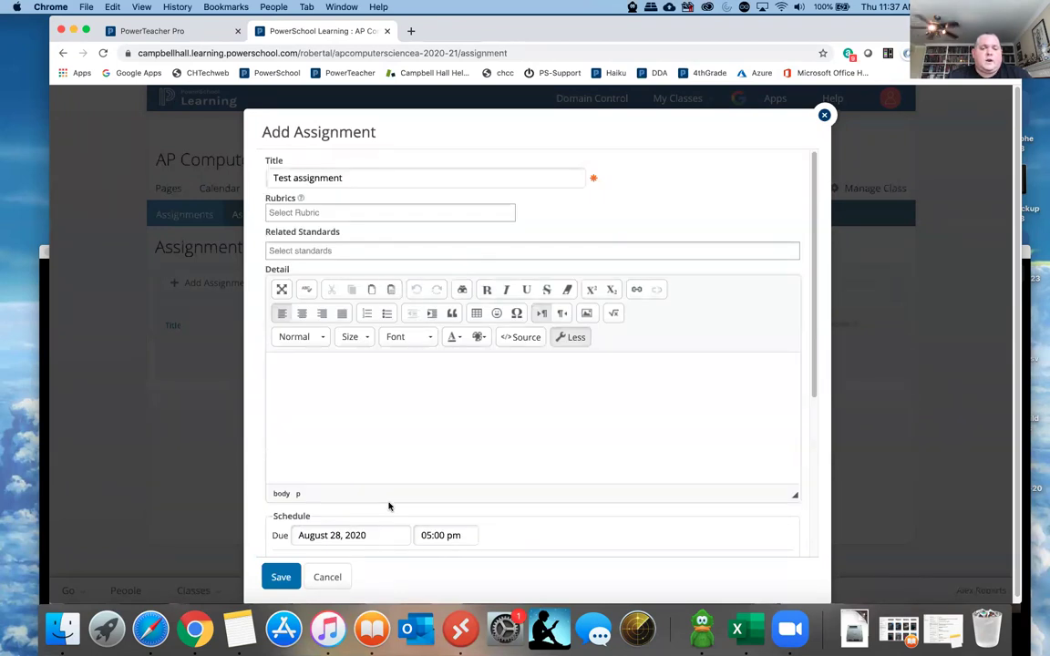
{"action": "left_click", "coordinate": [345, 178]}
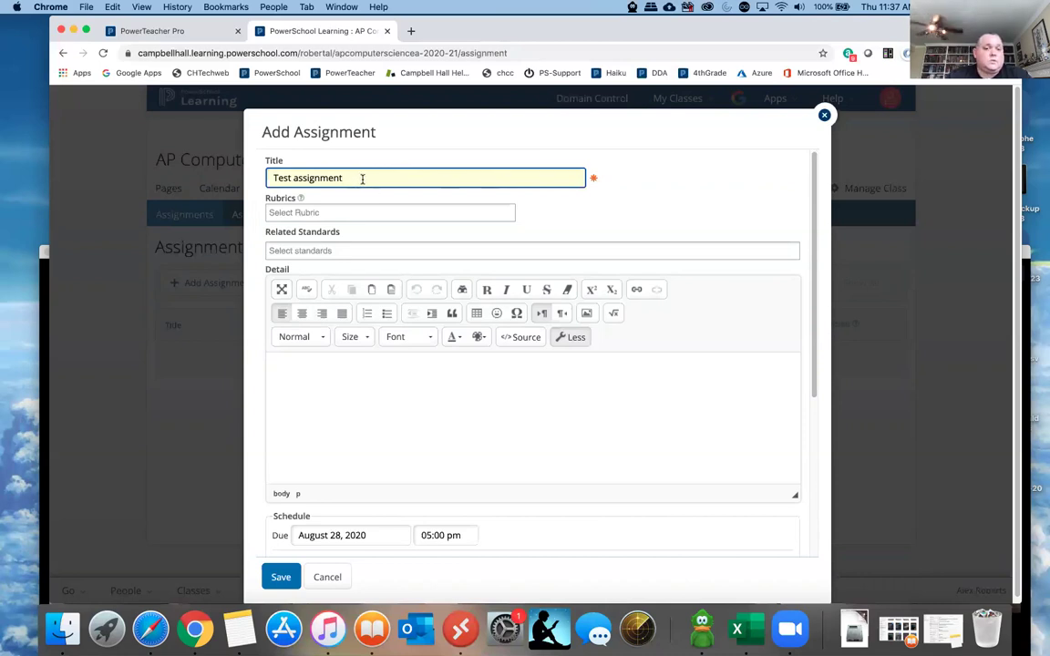
{"action": "left_click_drag", "start_coordinate": [361, 180], "coordinate": [270, 178]}
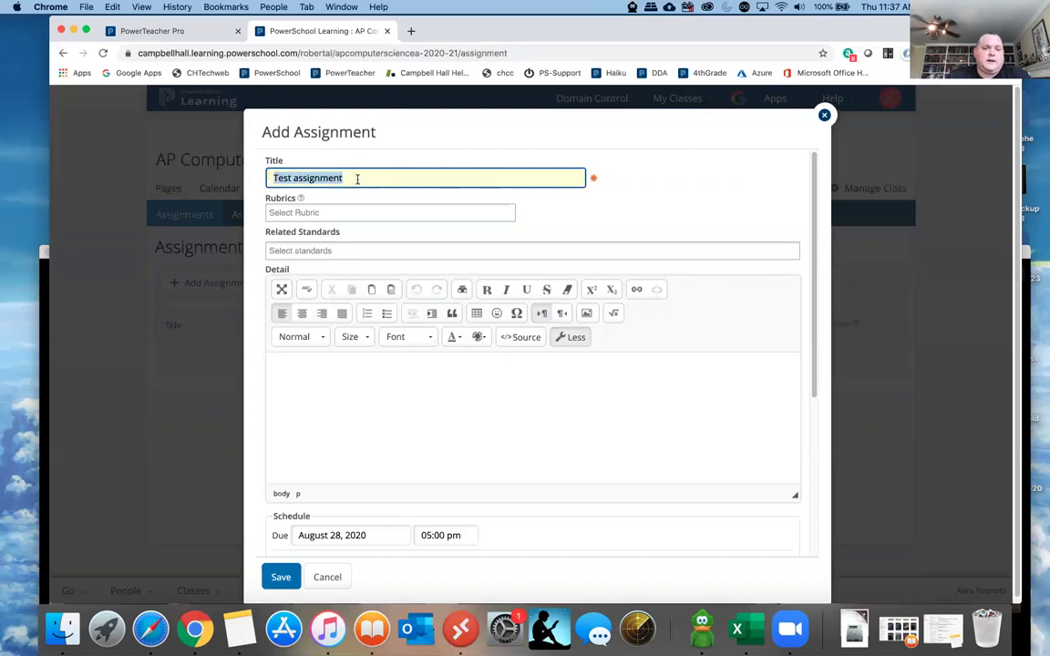
Change the total points from 100 to 10 and bring the Zoom meeting window forward.
{"action": "scroll", "coordinate": [359, 199], "scroll_direction": "down", "scroll_amount": 5}
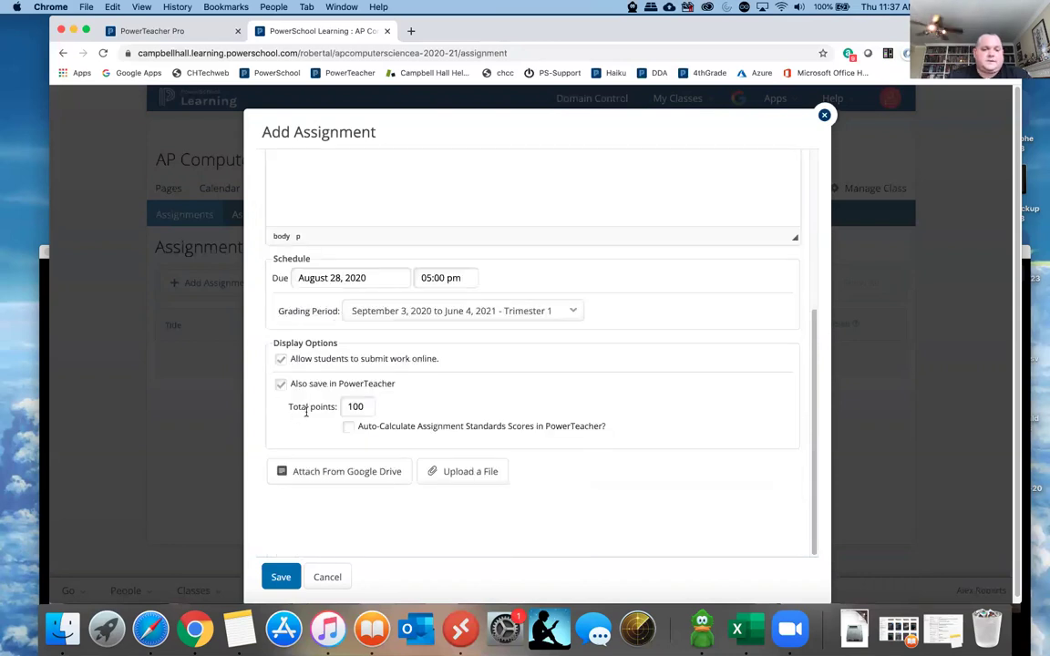
{"action": "left_click", "coordinate": [344, 406]}
{"action": "left_click_drag", "start_coordinate": [345, 406], "coordinate": [388, 413]}
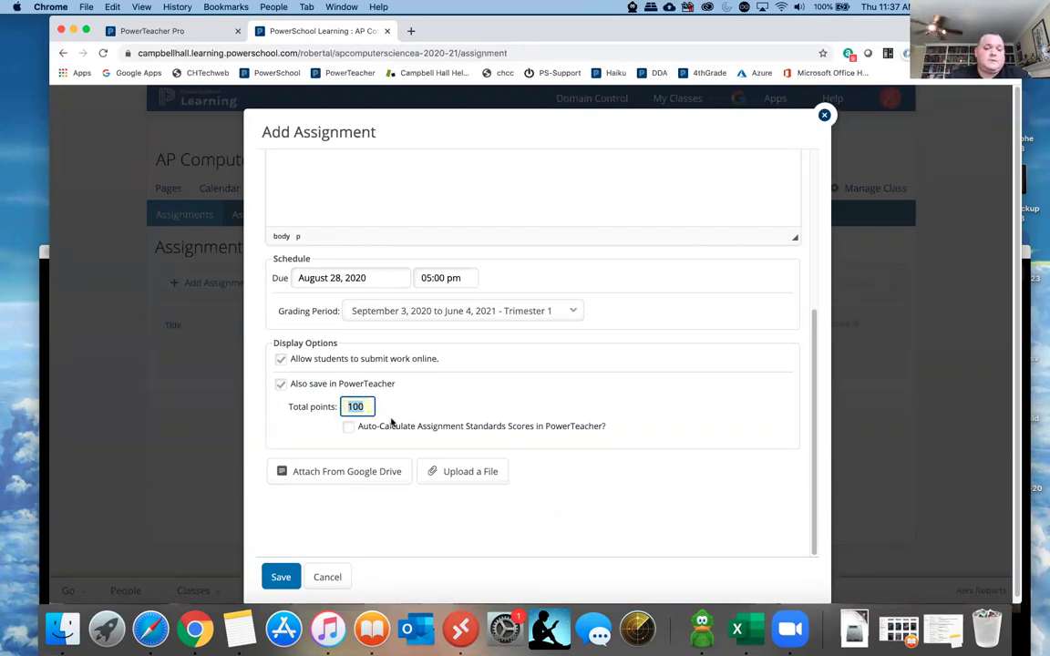
{"action": "type", "text": "1"}
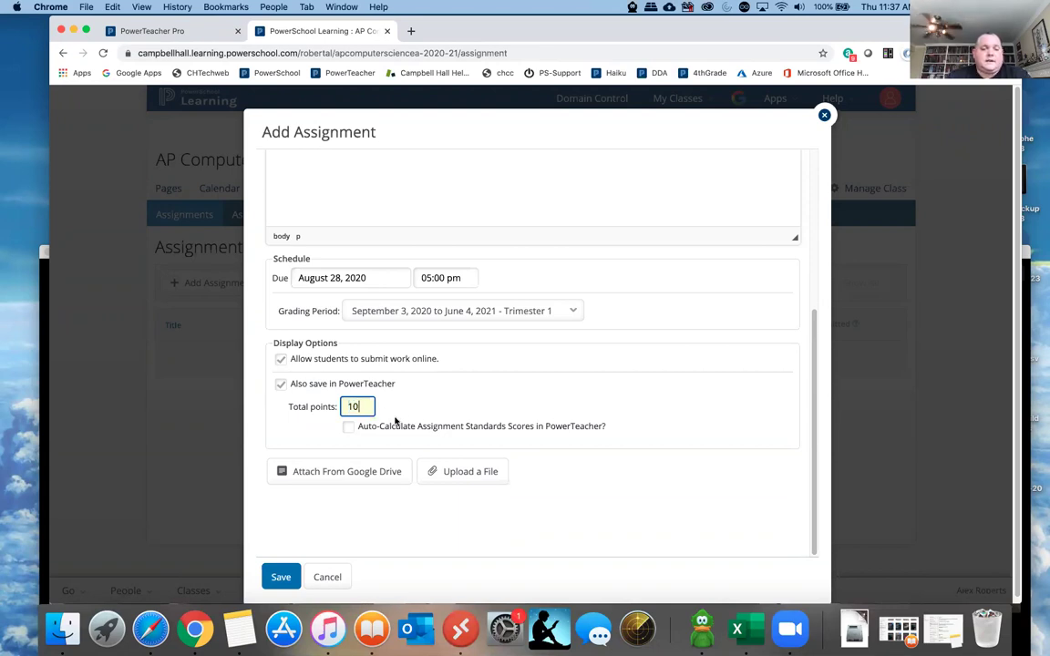
{"action": "scroll", "coordinate": [415, 426], "scroll_direction": "up", "scroll_amount": 5}
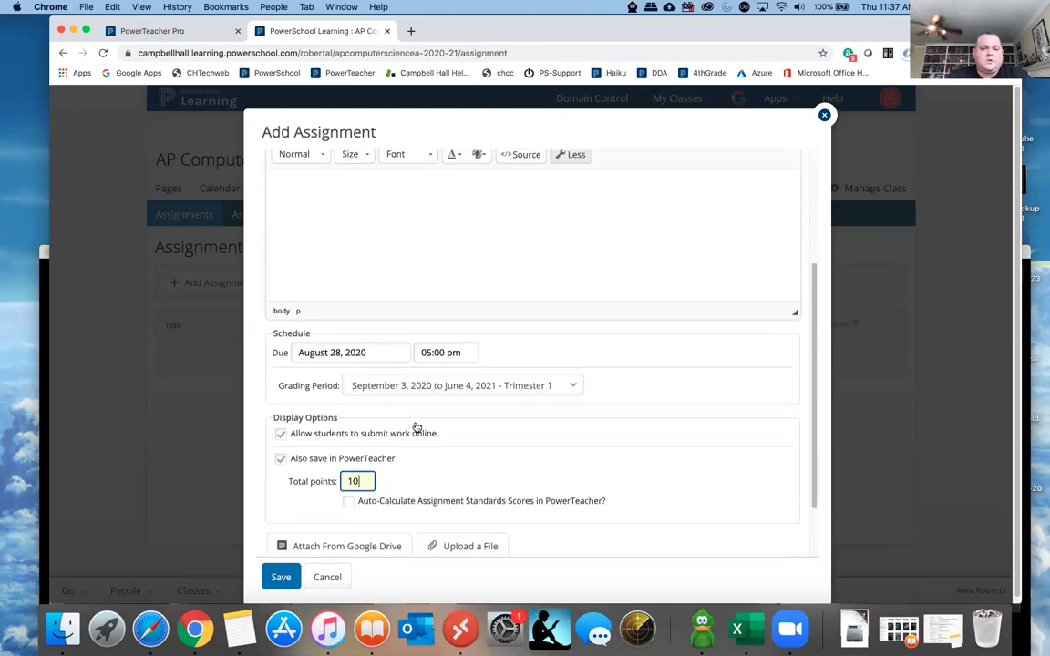
{"action": "scroll", "coordinate": [416, 426], "scroll_direction": "up", "scroll_amount": 3}
{"action": "scroll", "coordinate": [415, 422], "scroll_direction": "down", "scroll_amount": 2}
{"action": "scroll", "coordinate": [416, 422], "scroll_direction": "down", "scroll_amount": 3}
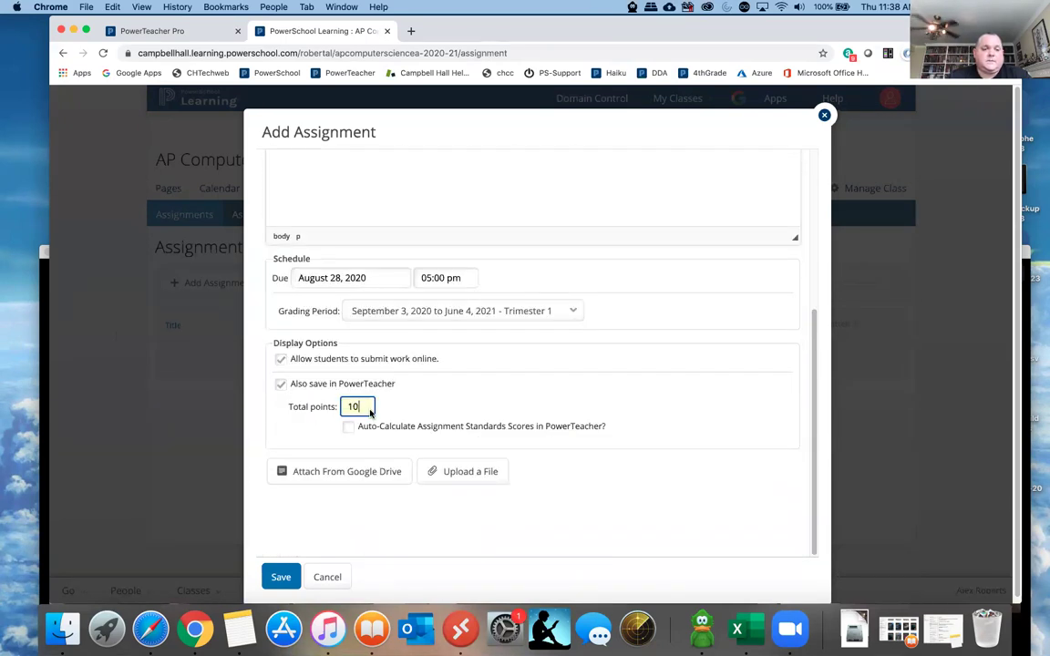
{"action": "left_click", "coordinate": [43, 303]}
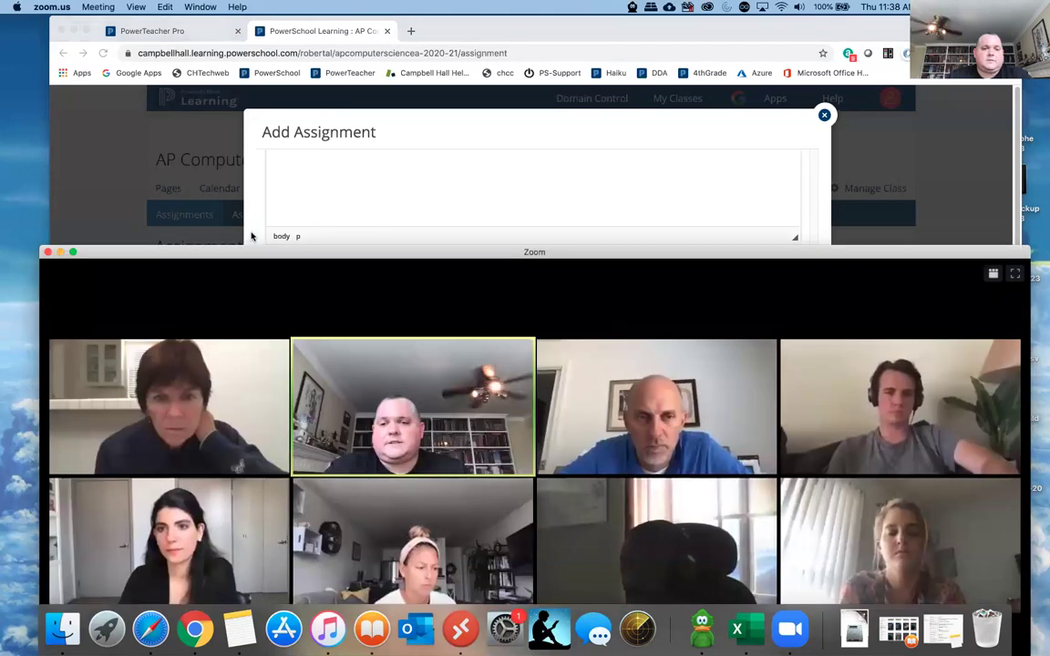
In PowerTeacher Pro, go to the Assignment List and open First test assignment for editing.
{"action": "left_click", "coordinate": [165, 33]}
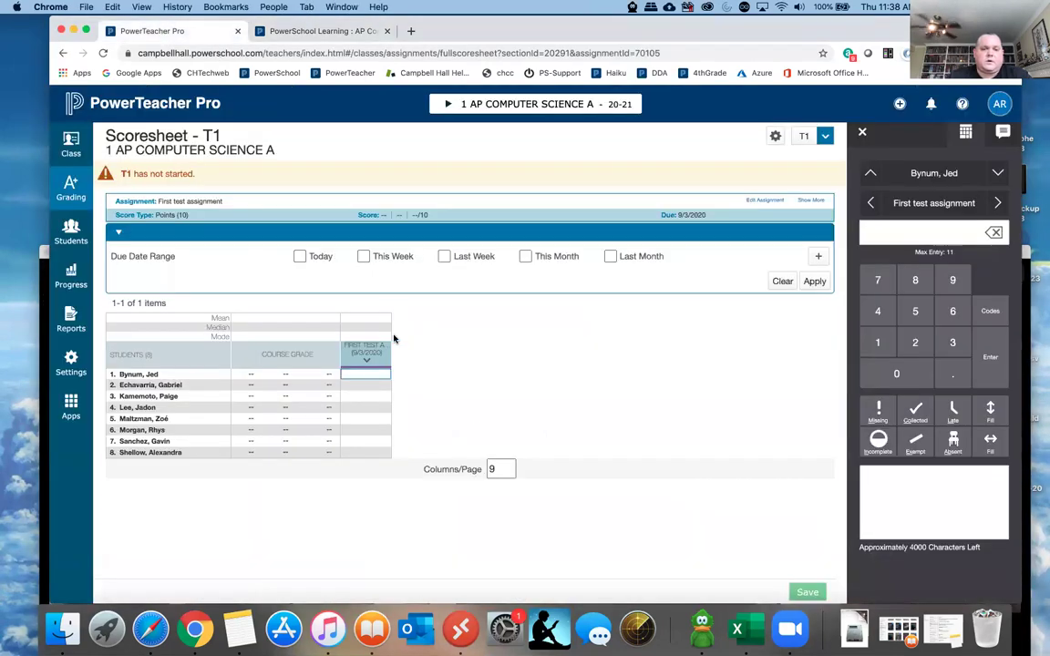
{"action": "left_click", "coordinate": [75, 187]}
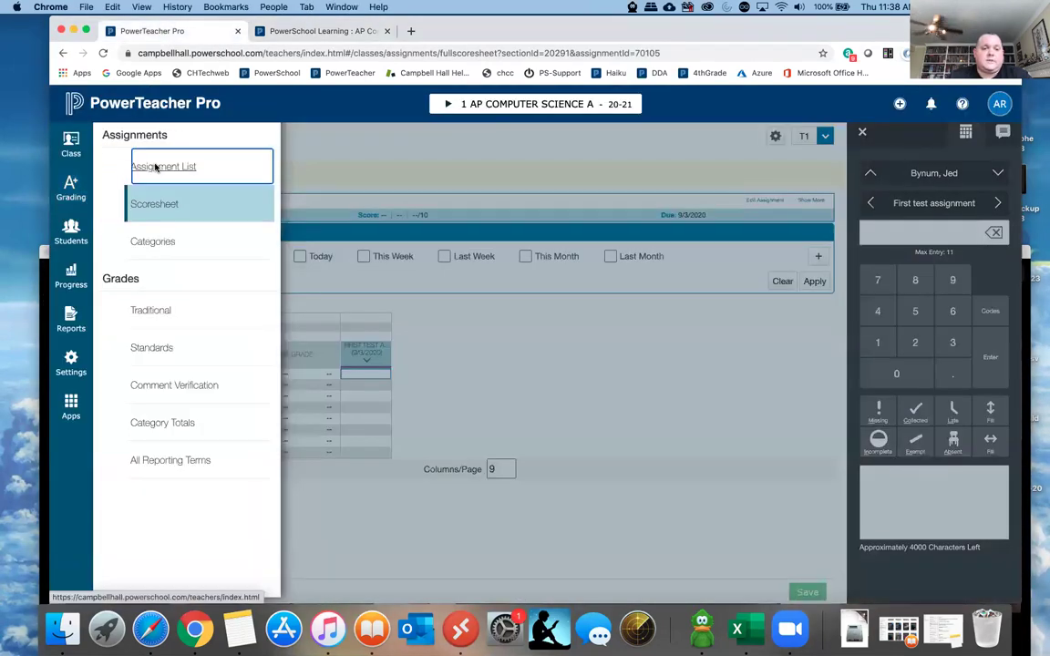
{"action": "left_click", "coordinate": [162, 165]}
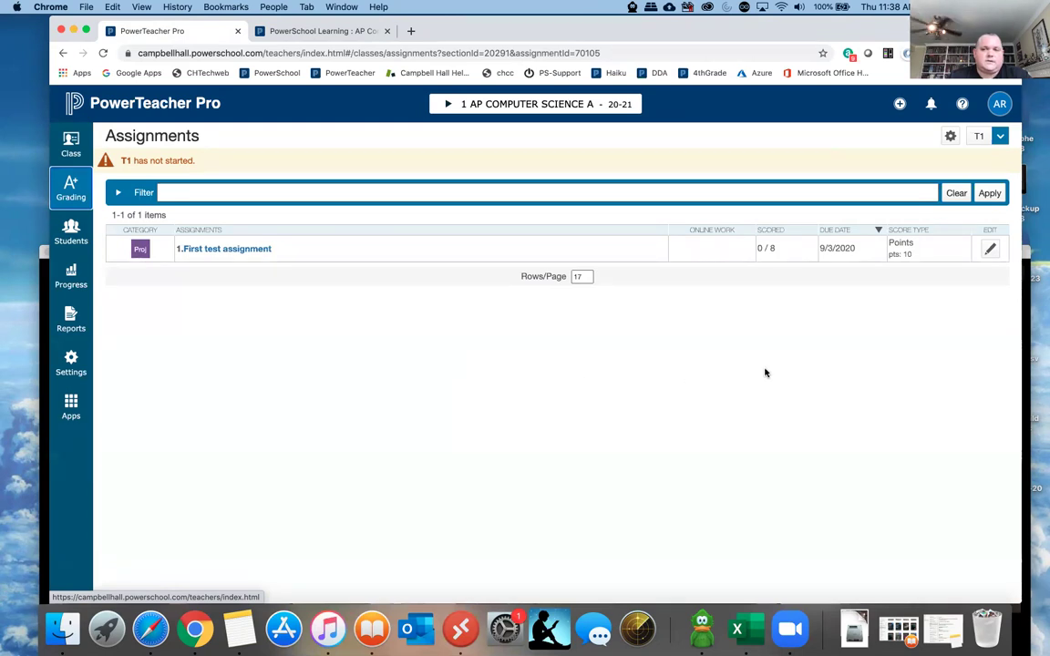
{"action": "left_click", "coordinate": [990, 250]}
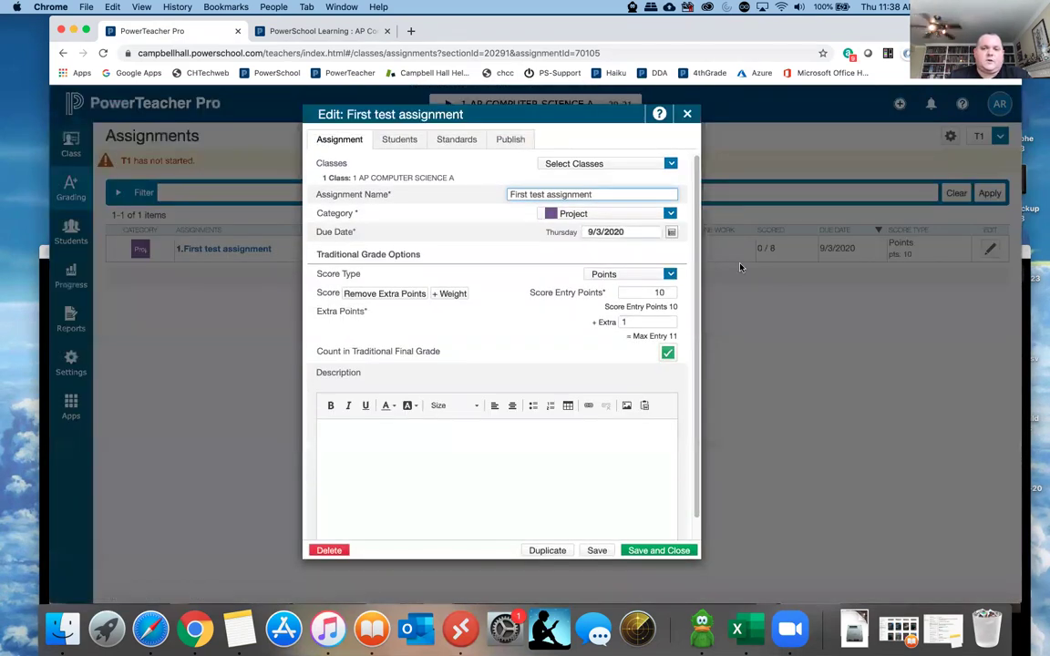
{"action": "left_click", "coordinate": [670, 213]}
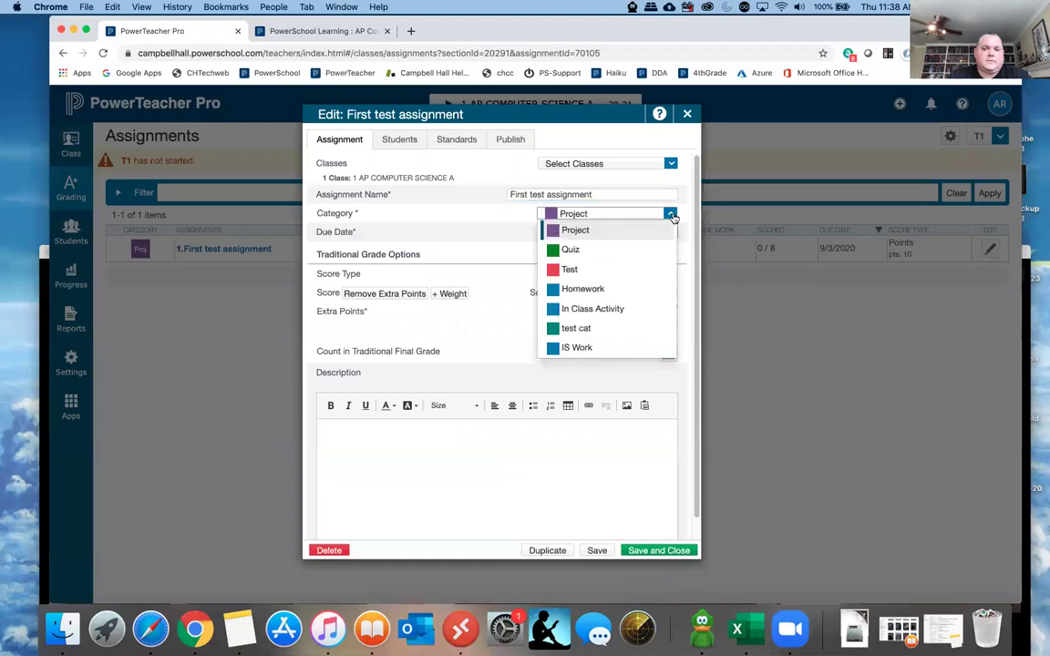
{"action": "left_click", "coordinate": [685, 116]}
{"action": "left_click", "coordinate": [687, 114]}
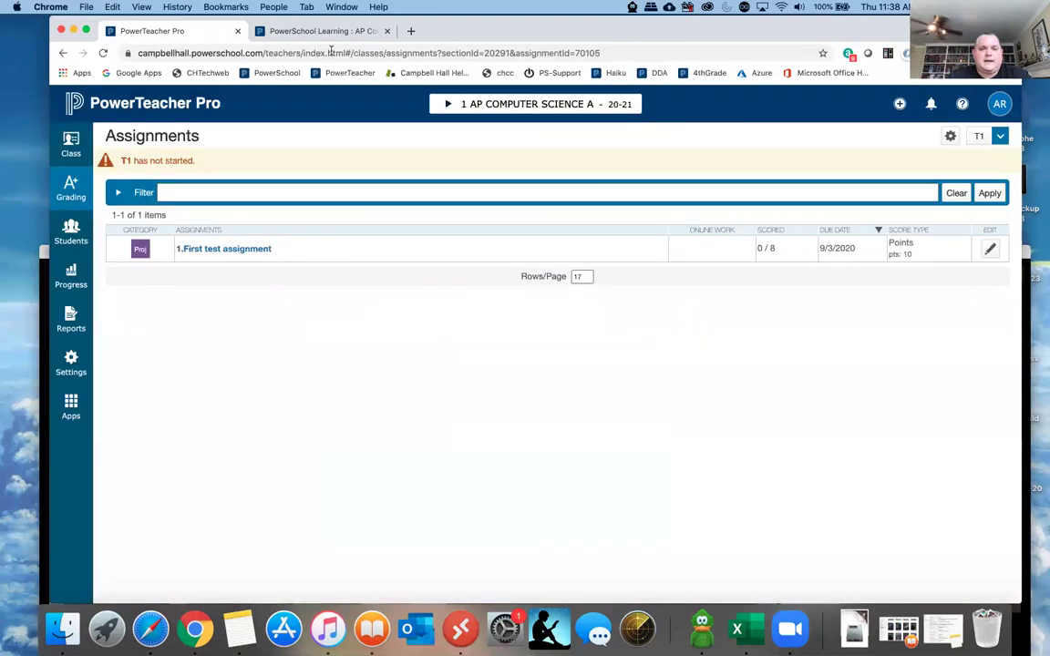
{"action": "left_click", "coordinate": [292, 31]}
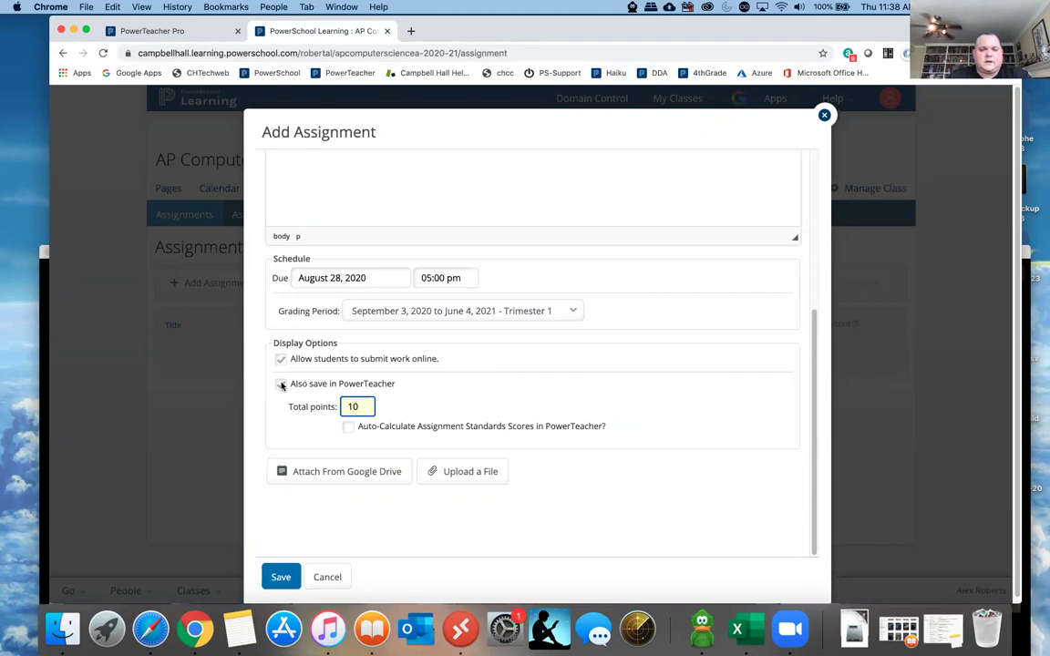
Cancel the Test assignment draft and return to PowerTeacher Pro's Assignments list.
{"action": "left_click", "coordinate": [328, 578]}
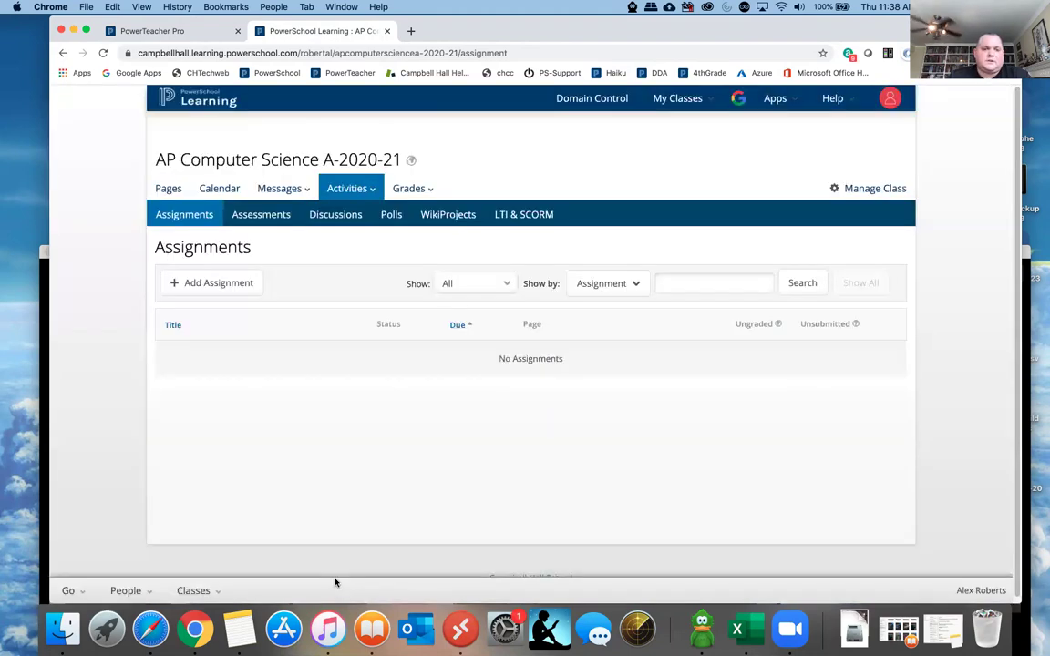
{"action": "left_click", "coordinate": [166, 31]}
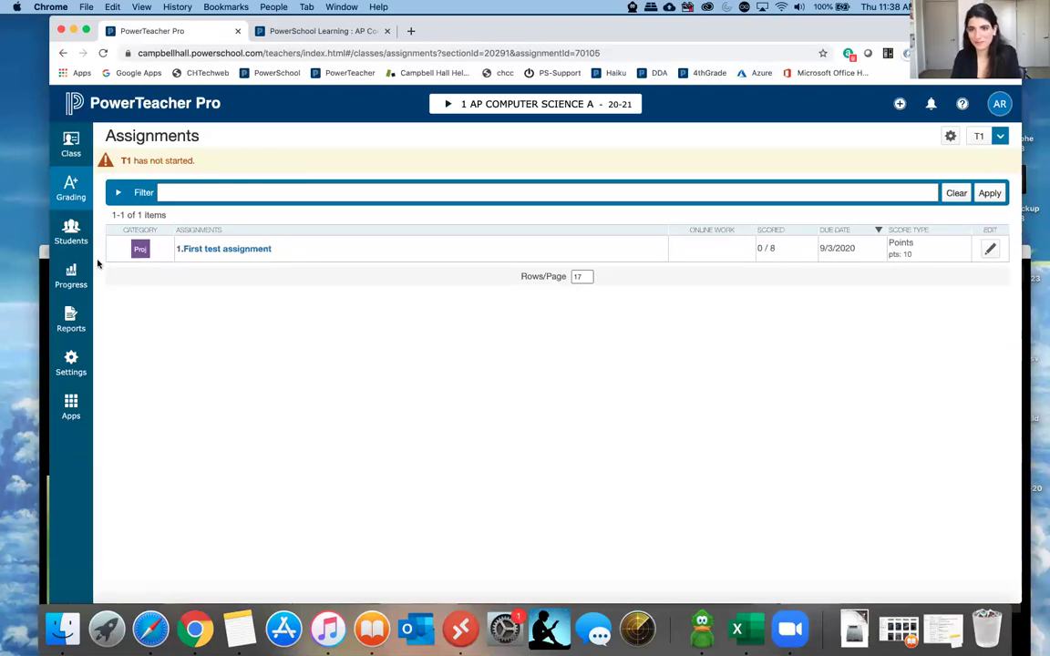
Look at the Scoresheet and its settings menu, then open the grading Categories page.
{"action": "left_click", "coordinate": [71, 188]}
{"action": "left_click", "coordinate": [132, 210]}
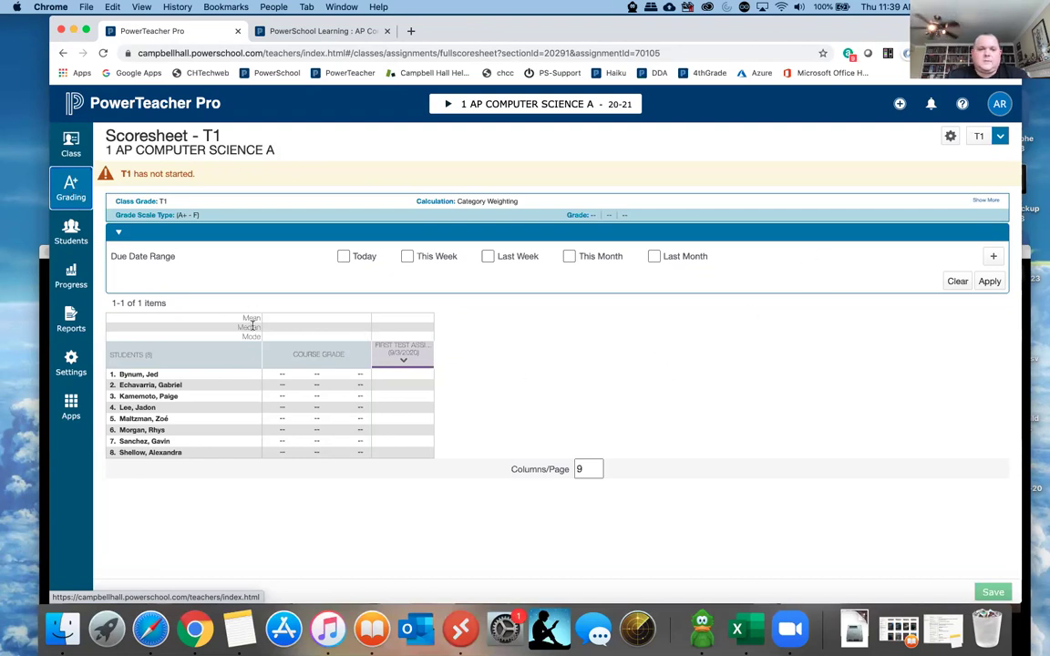
{"action": "left_click", "coordinate": [949, 137]}
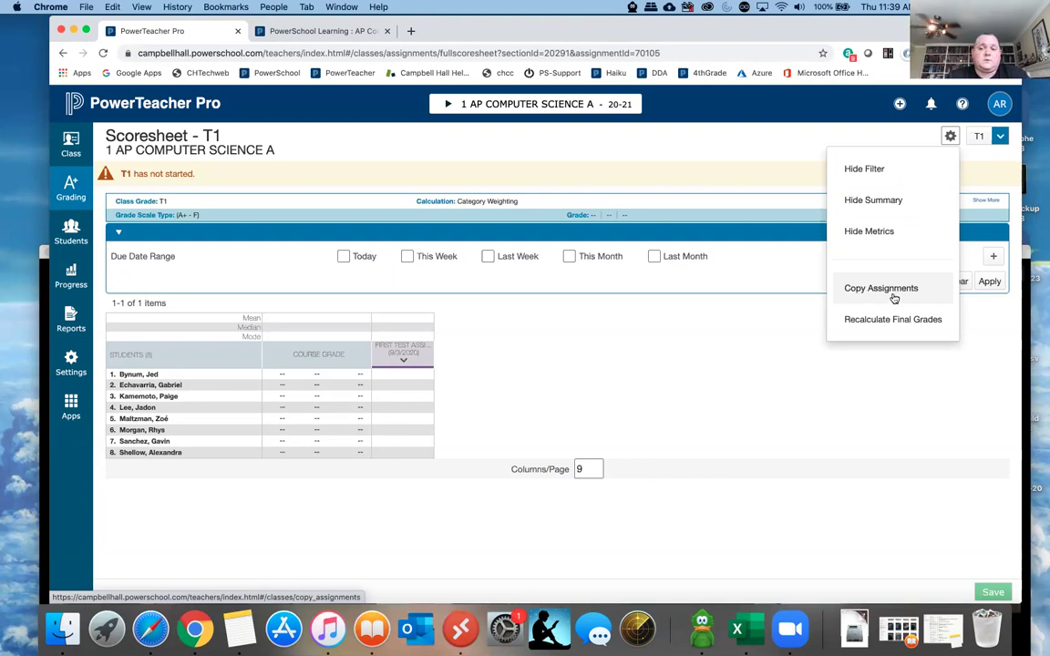
{"action": "left_click", "coordinate": [651, 330]}
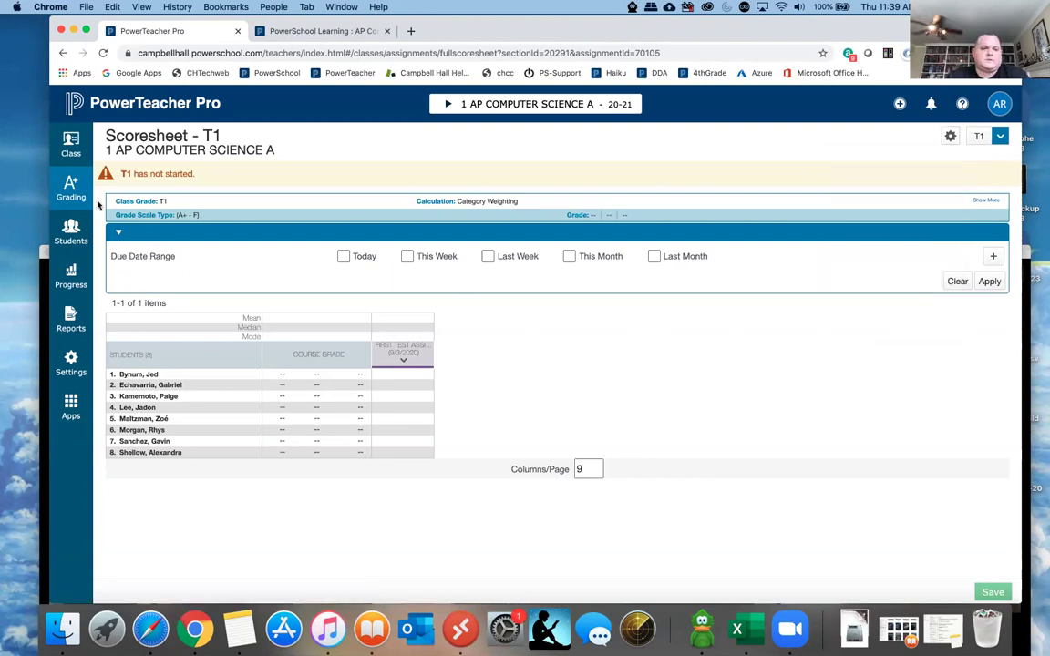
{"action": "left_click", "coordinate": [72, 188]}
{"action": "left_click", "coordinate": [155, 242]}
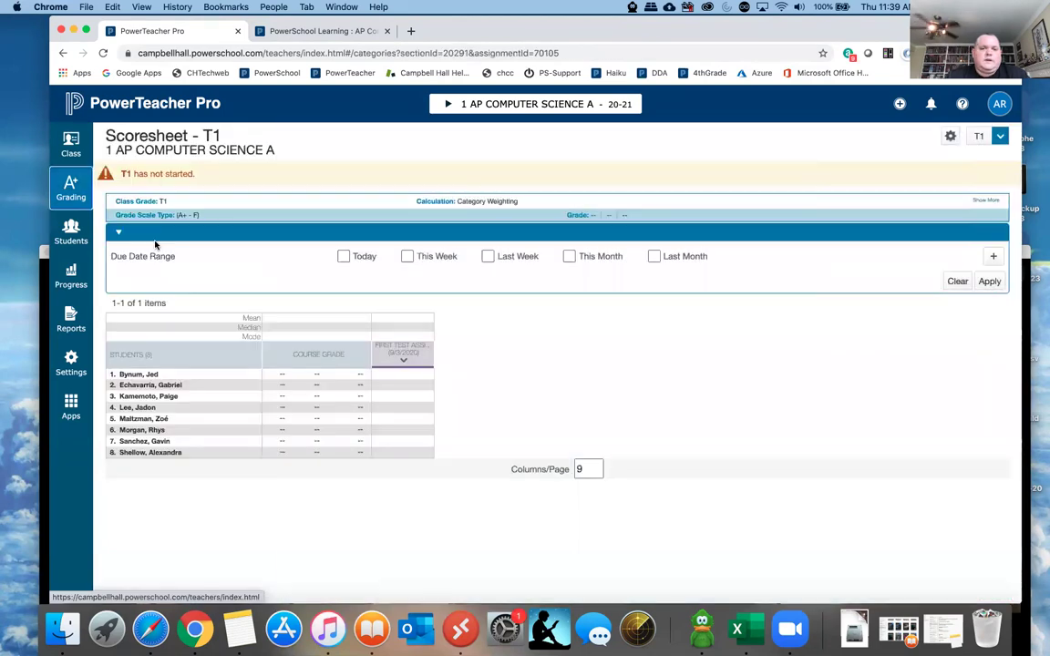
Open the Grades: Traditional - T1 page from the Grading navigation.
{"action": "left_click", "coordinate": [73, 190]}
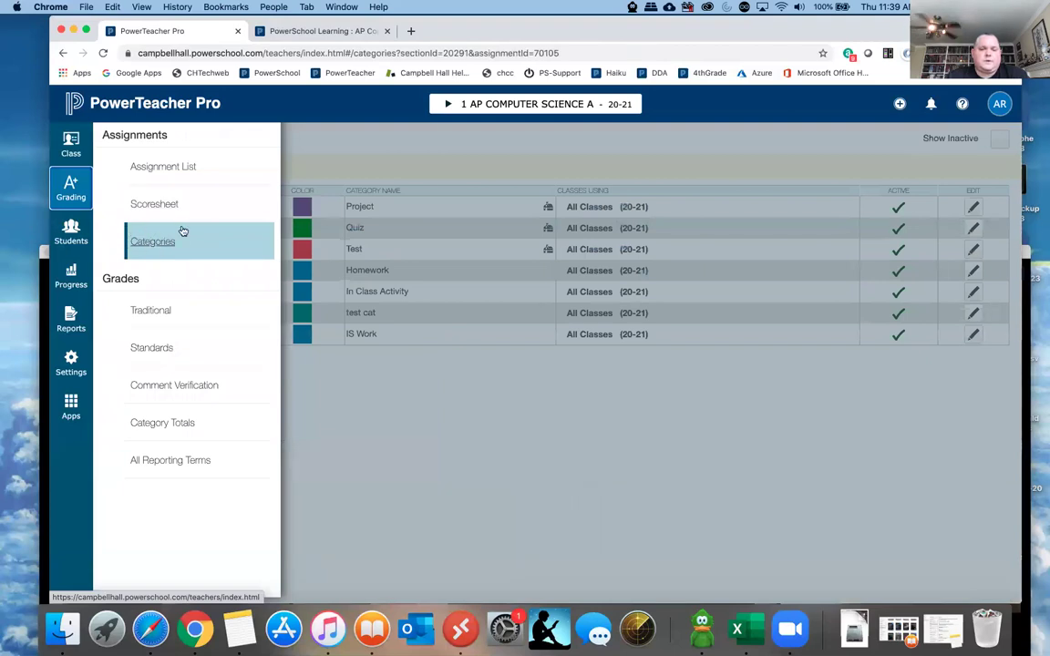
{"action": "left_click", "coordinate": [152, 312]}
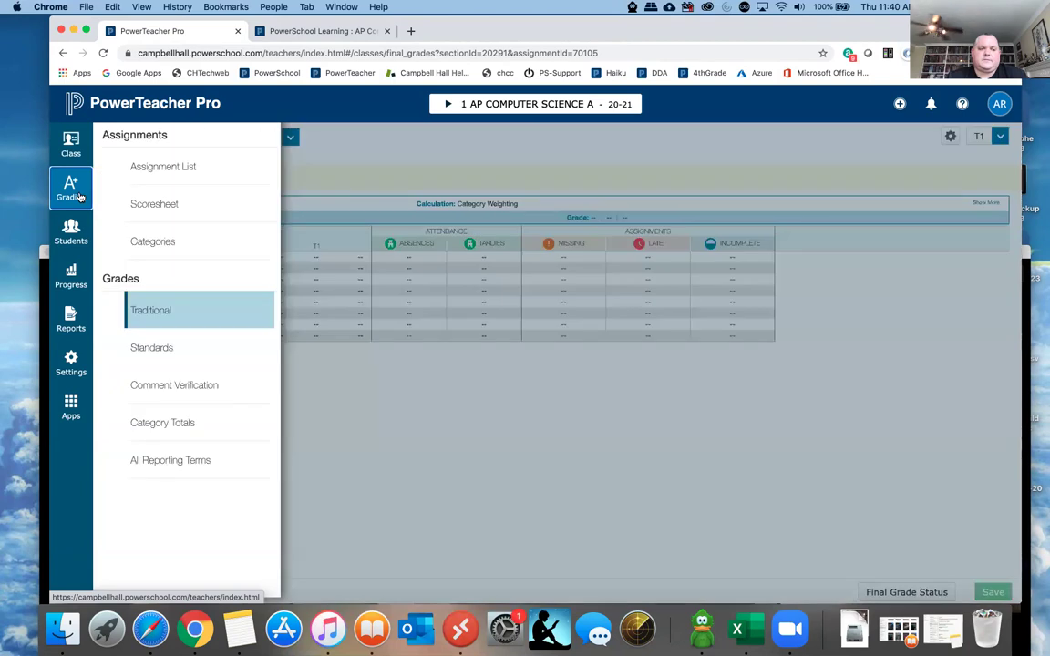
Open the Grades: Comment Verification - T1 page from the Grading navigation.
{"action": "left_click", "coordinate": [73, 180]}
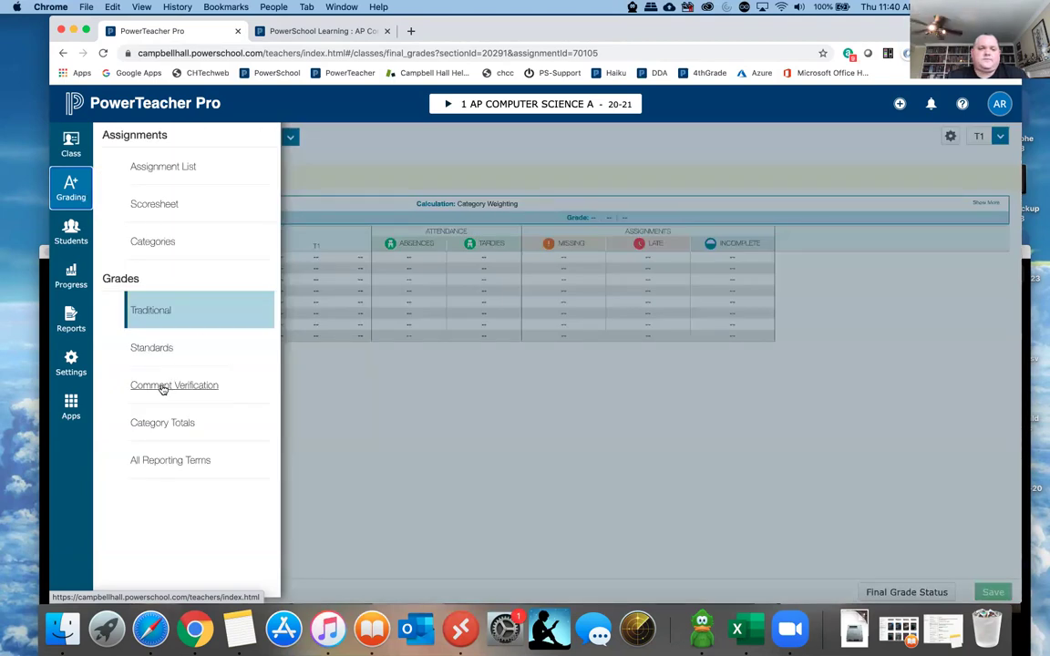
{"action": "left_click", "coordinate": [163, 388]}
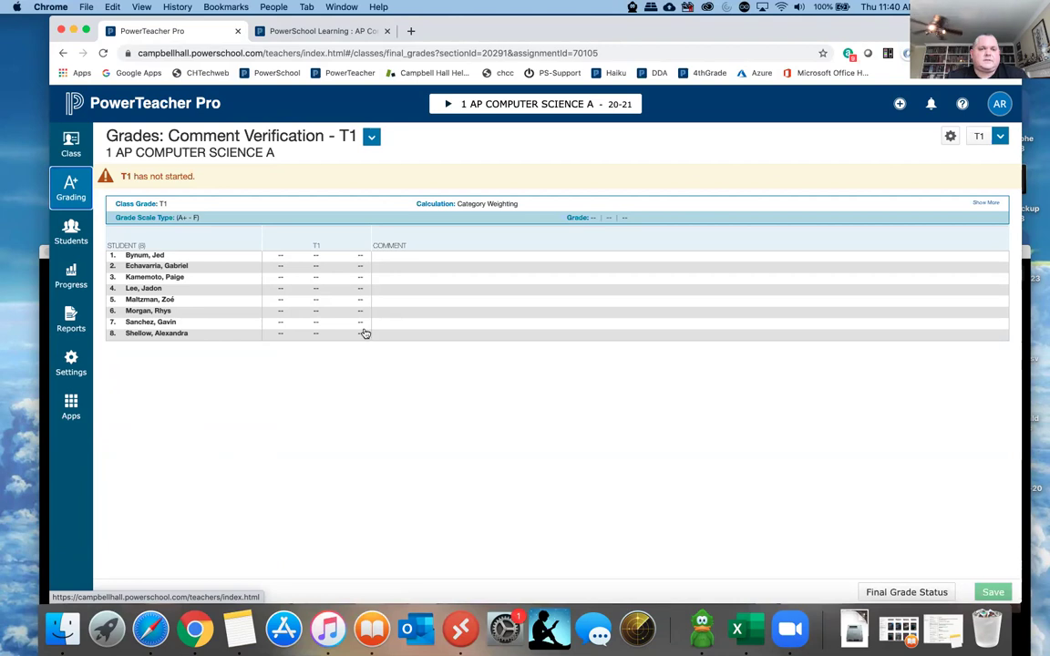
Return to the Scoresheet and open the first student's Course Grade entry and comment box.
{"action": "left_click", "coordinate": [315, 257]}
{"action": "left_click", "coordinate": [71, 187]}
{"action": "left_click", "coordinate": [155, 204]}
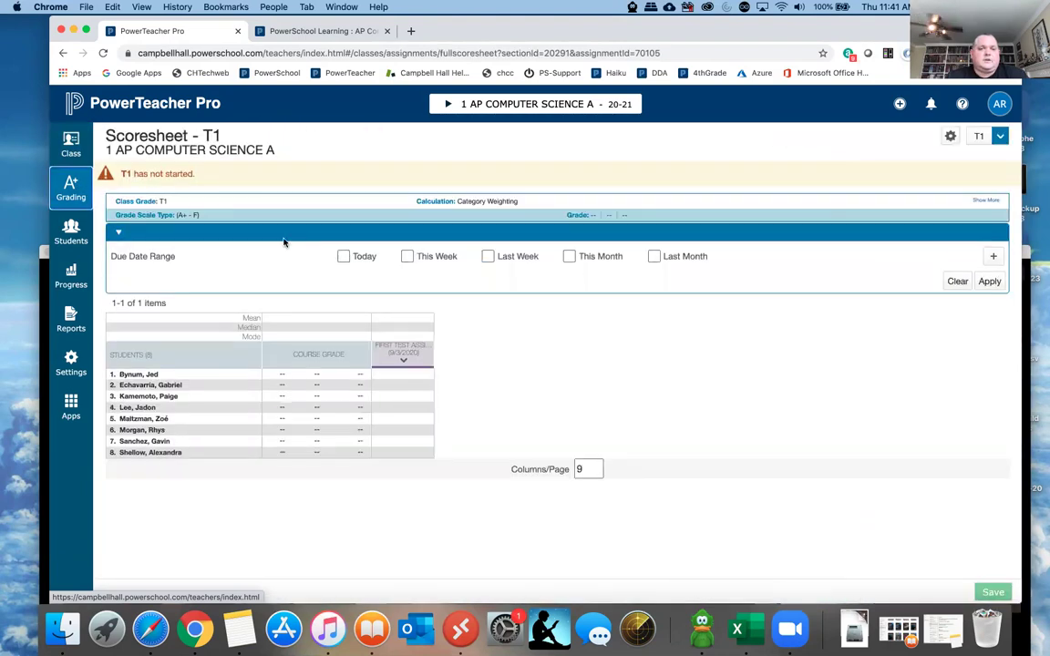
{"action": "left_click", "coordinate": [316, 377]}
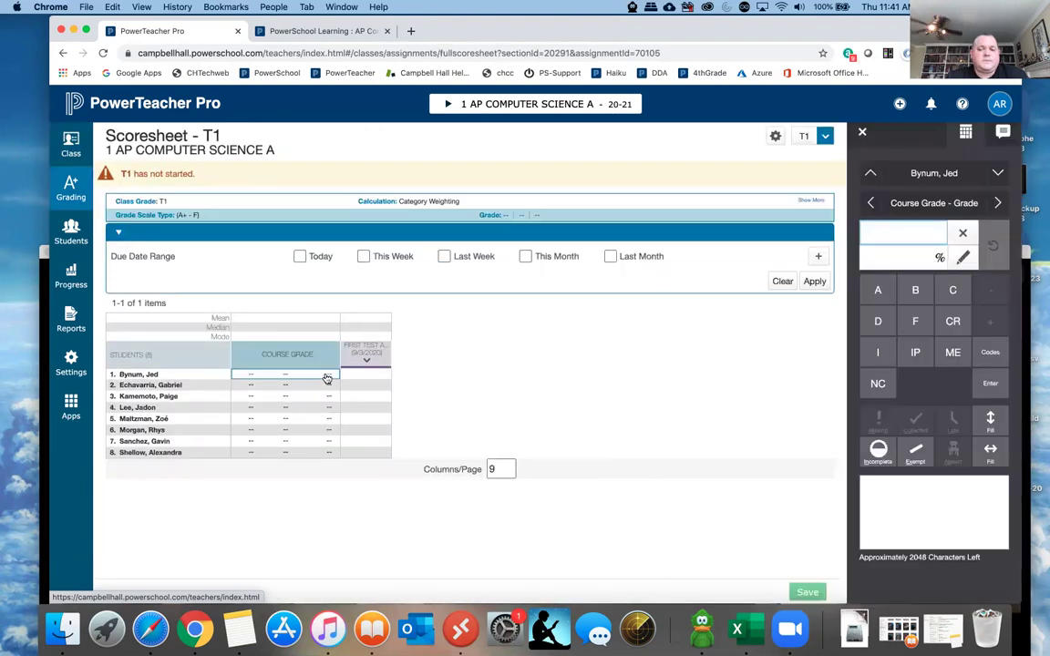
{"action": "left_click", "coordinate": [876, 485]}
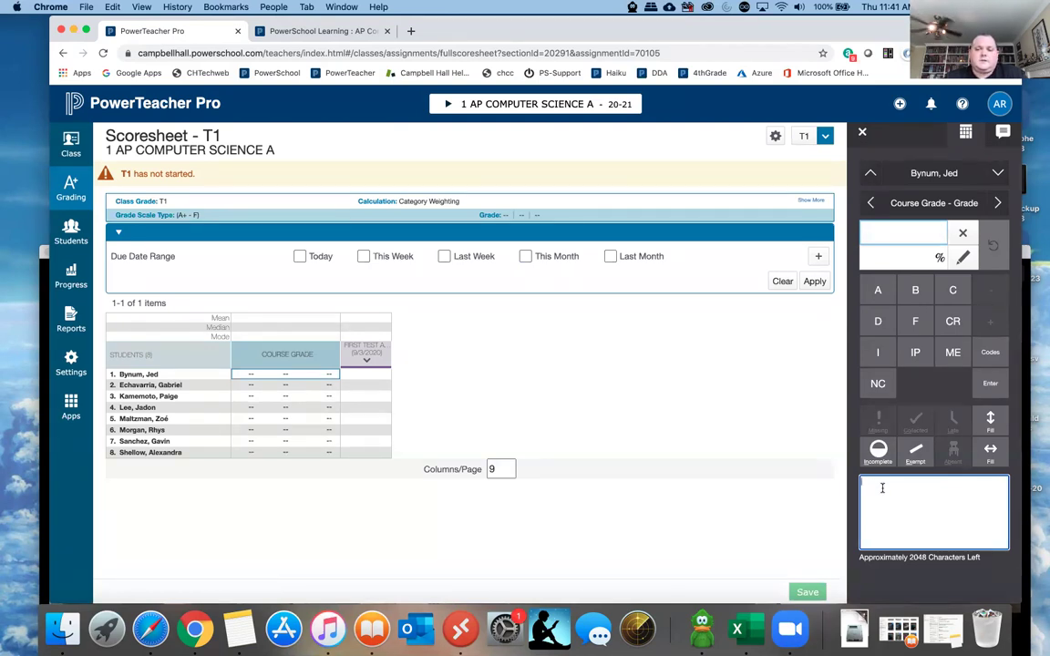
Check the reporting term list, keeping T1, and return to the grade comment box.
{"action": "left_click", "coordinate": [826, 137]}
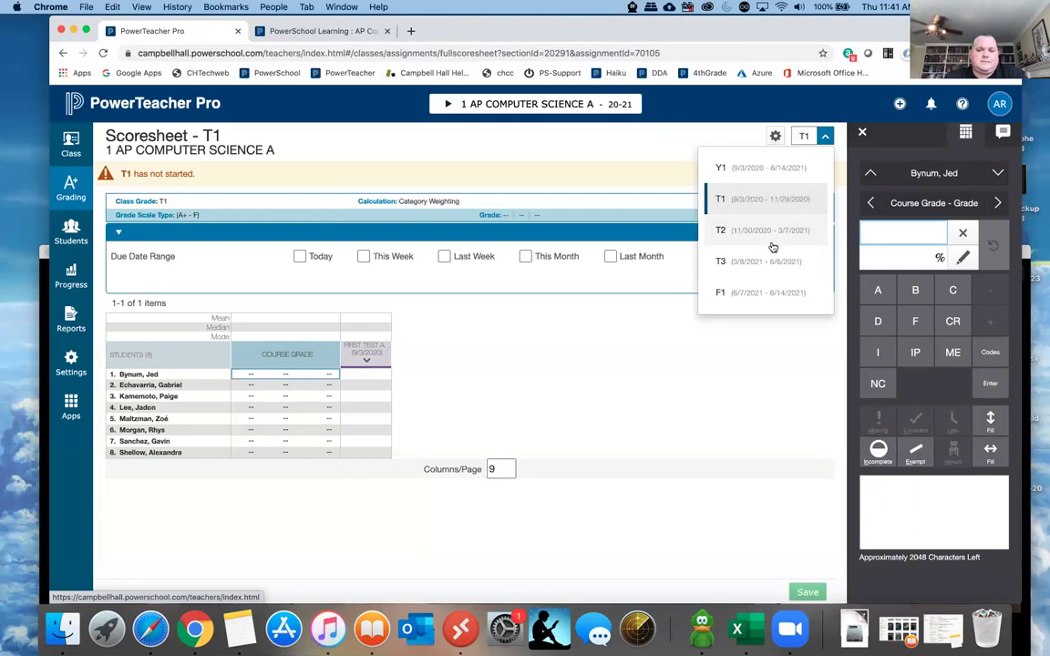
{"action": "left_click", "coordinate": [633, 335]}
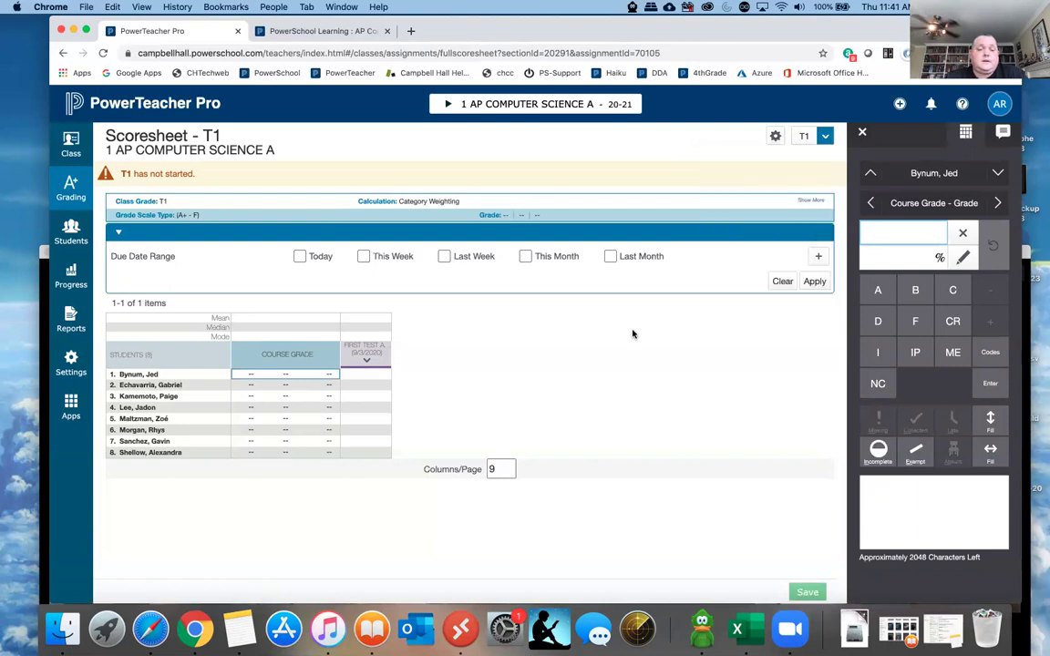
{"action": "left_click", "coordinate": [813, 136]}
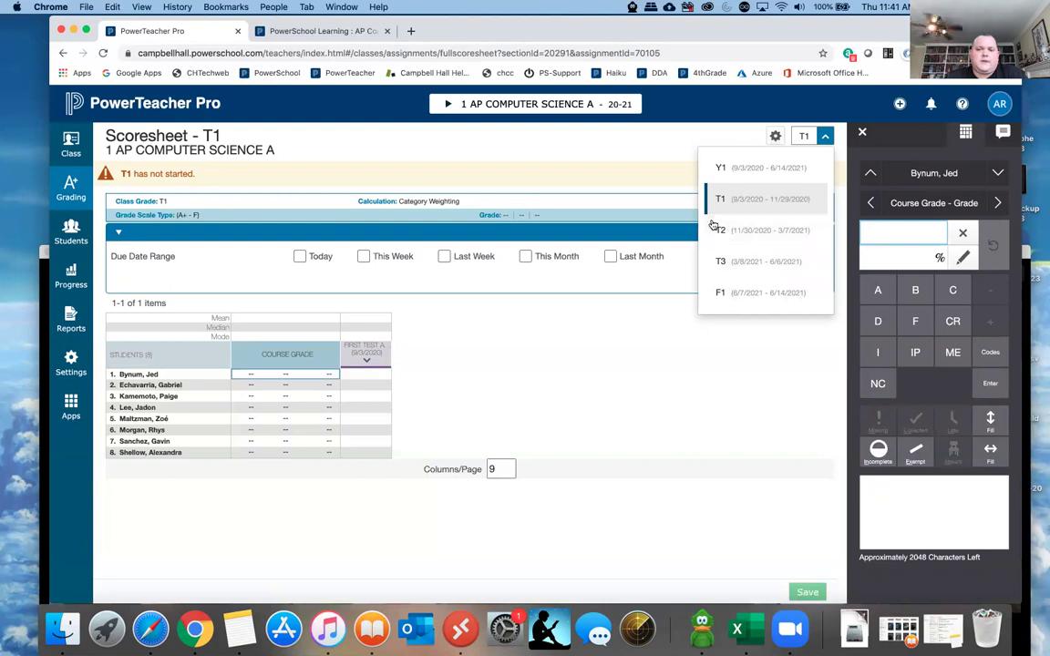
{"action": "left_click", "coordinate": [285, 378]}
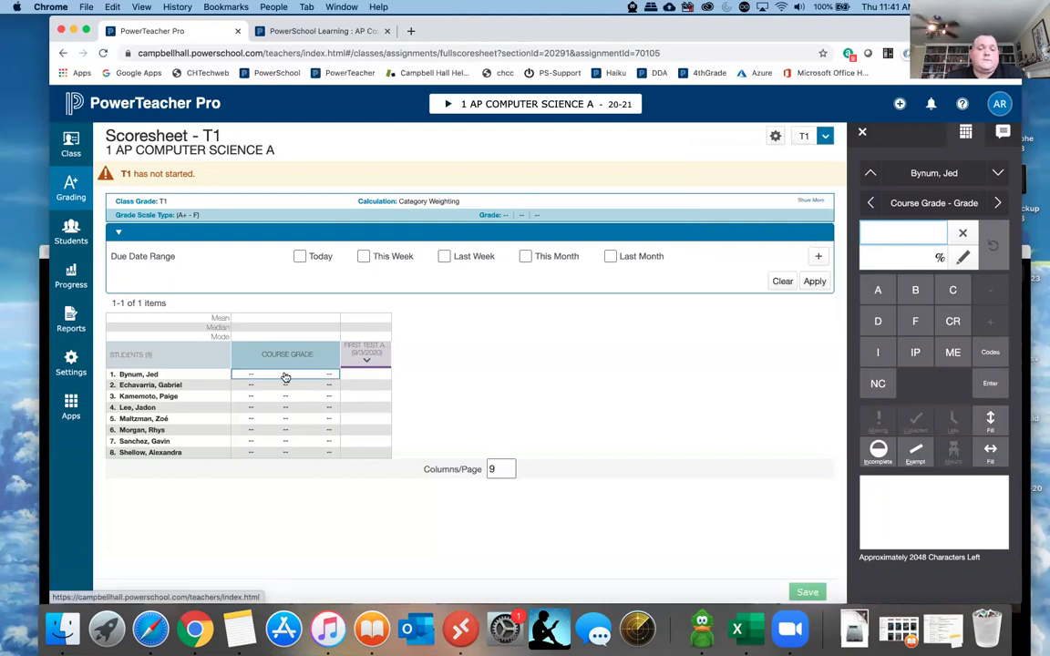
{"action": "left_click", "coordinate": [879, 483]}
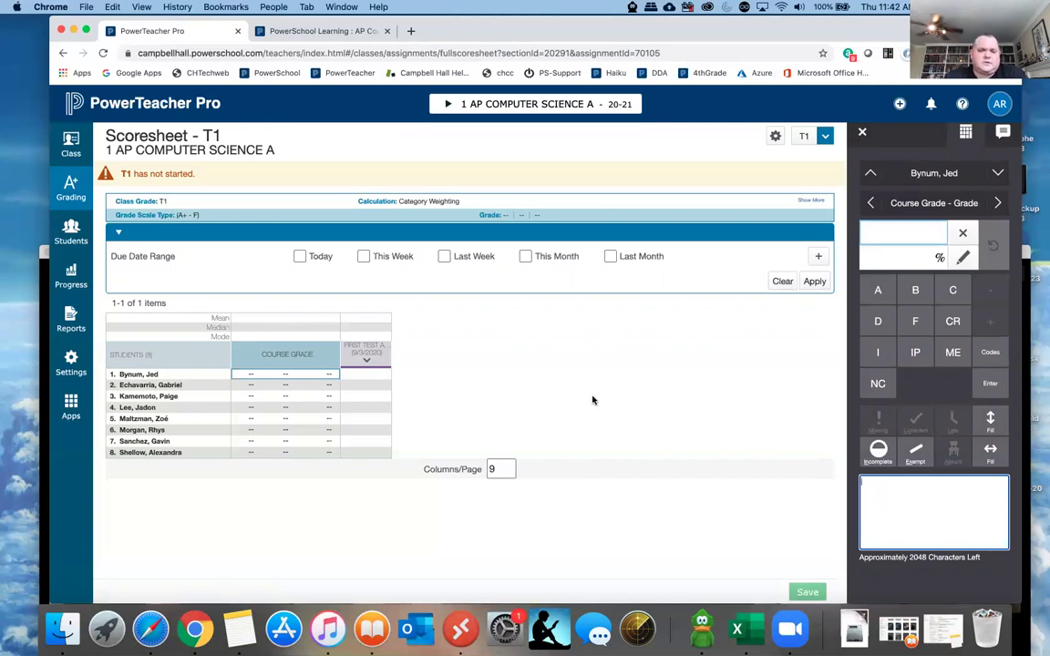
View the Comment Verification grades page, leaving the reporting term unchanged.
{"action": "left_click", "coordinate": [72, 191]}
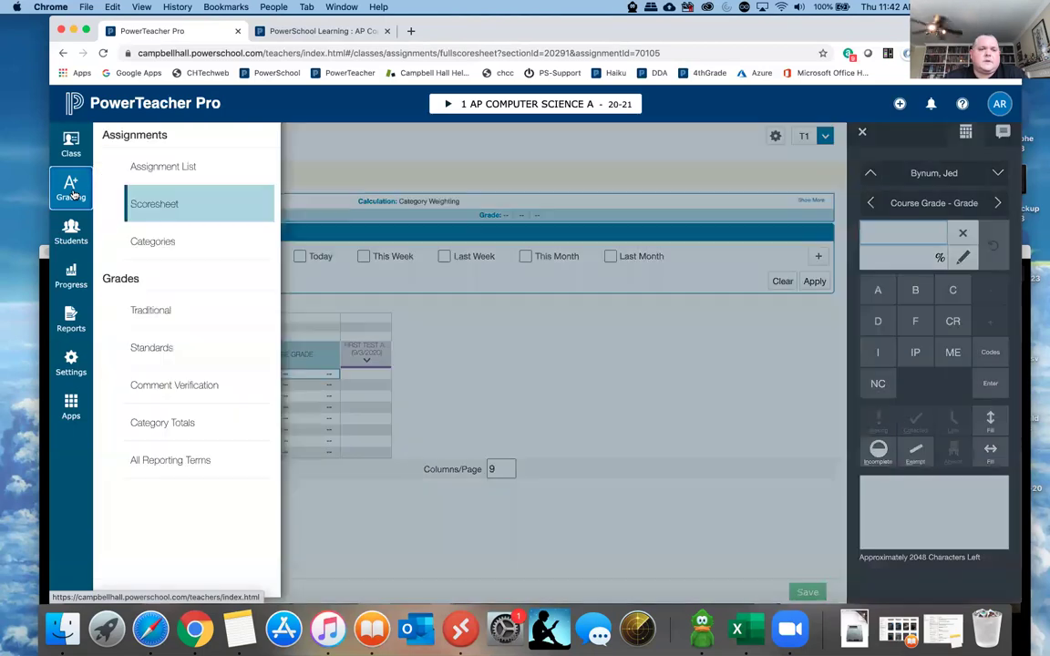
{"action": "left_click", "coordinate": [162, 387]}
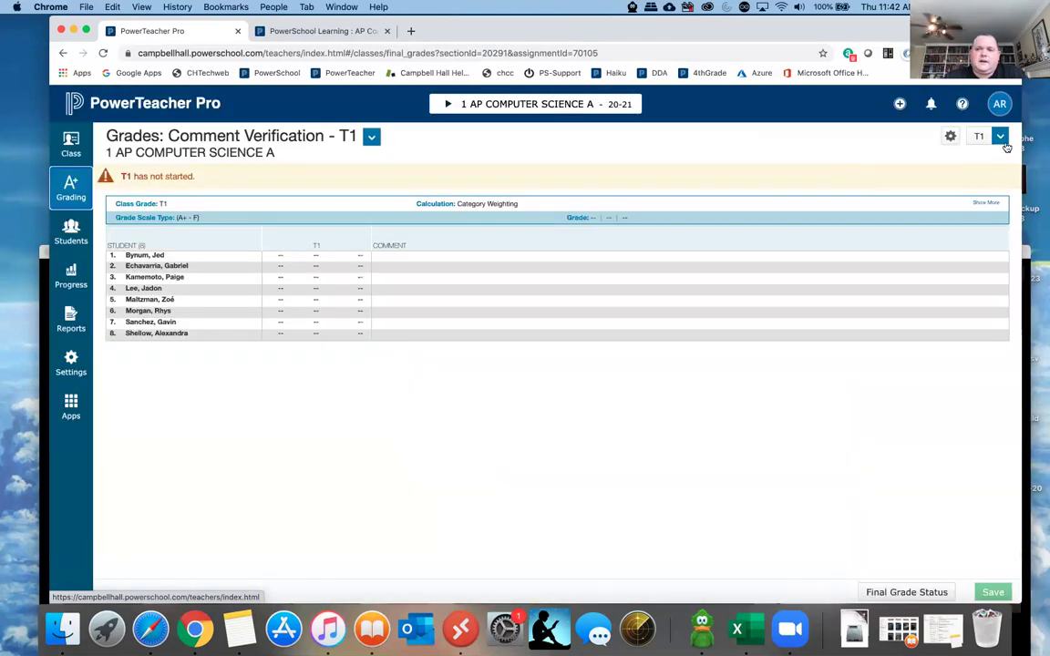
{"action": "left_click", "coordinate": [999, 138]}
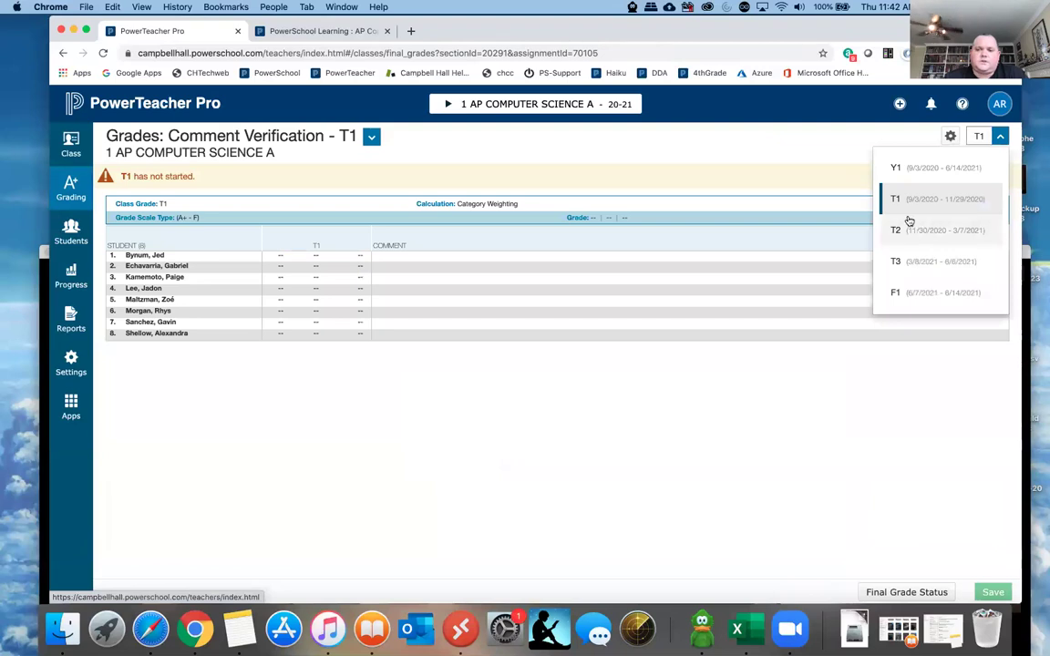
{"action": "left_click", "coordinate": [403, 328]}
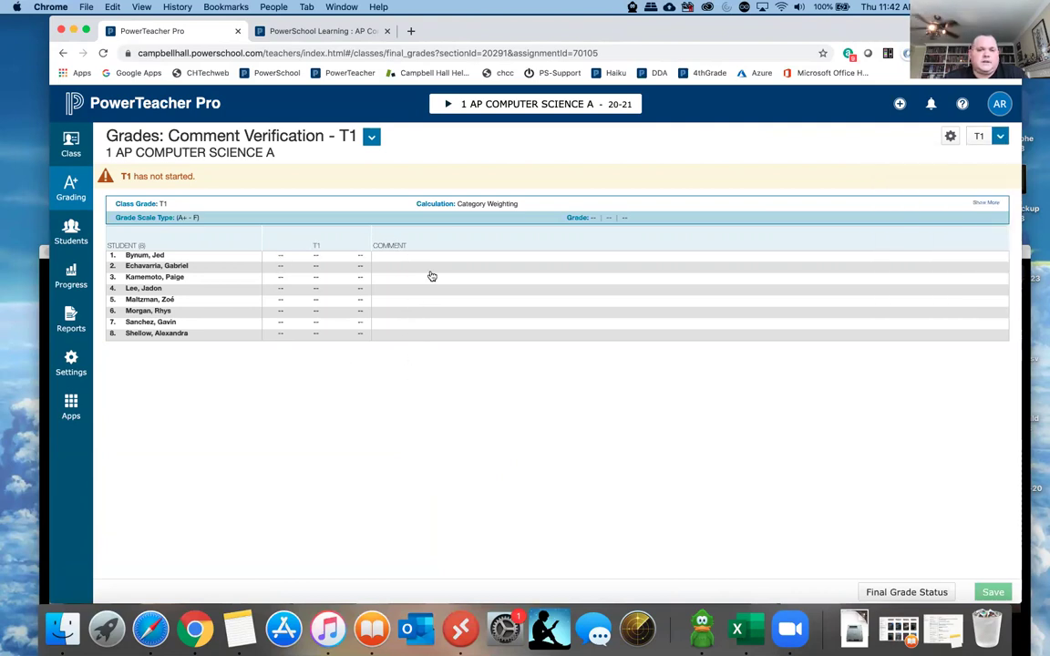
Show Category Totals with mean, median and mode rows, then view All Reporting Terms grades.
{"action": "left_click", "coordinate": [70, 183]}
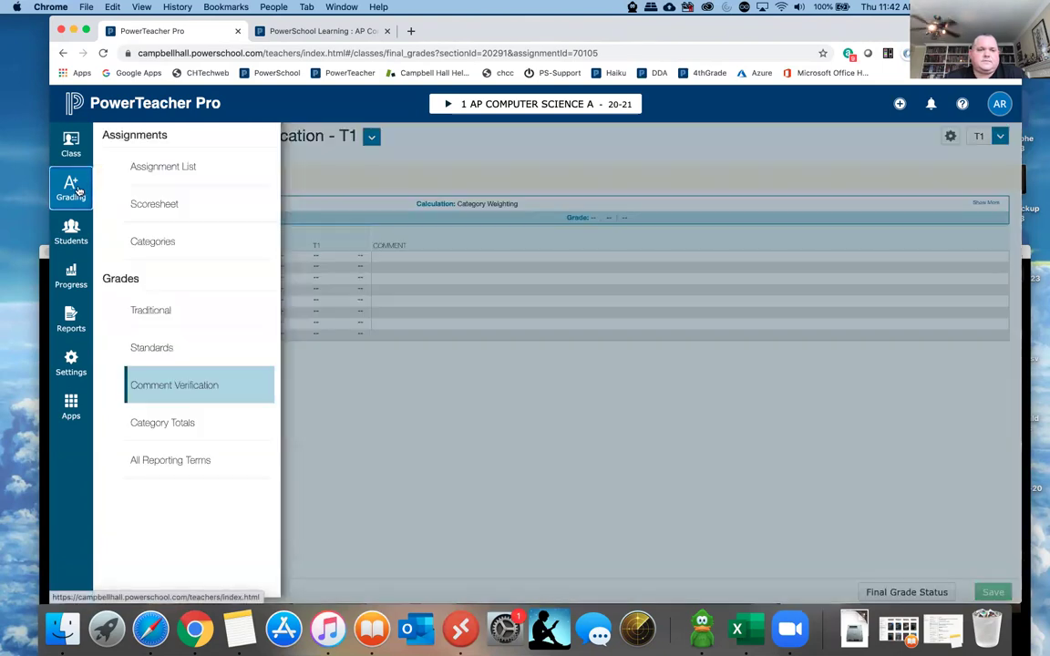
{"action": "left_click", "coordinate": [169, 425]}
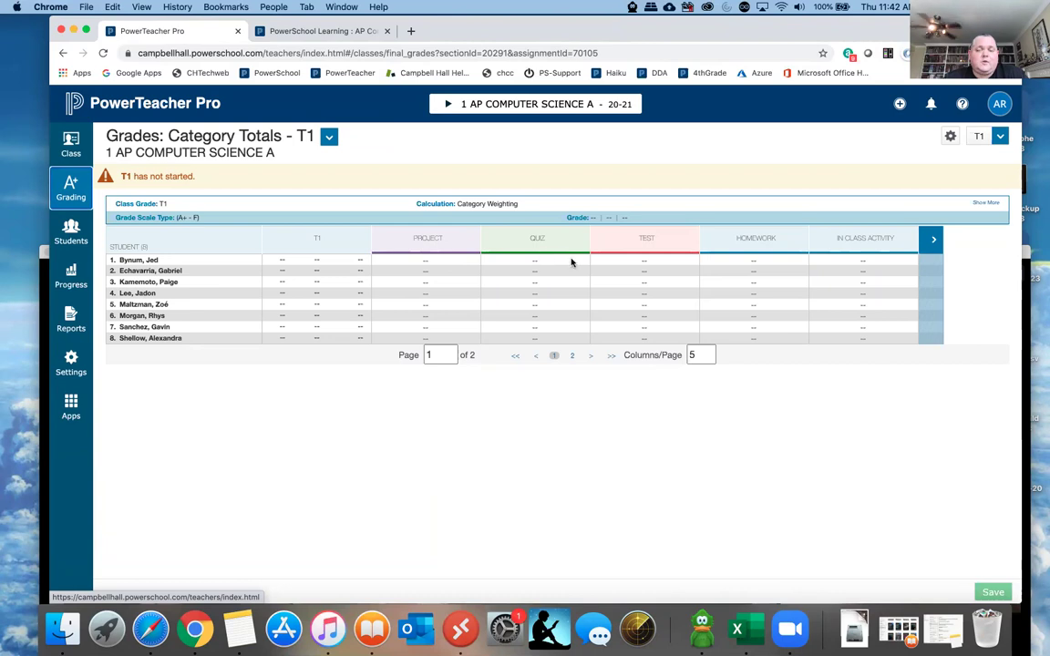
{"action": "left_click", "coordinate": [950, 139]}
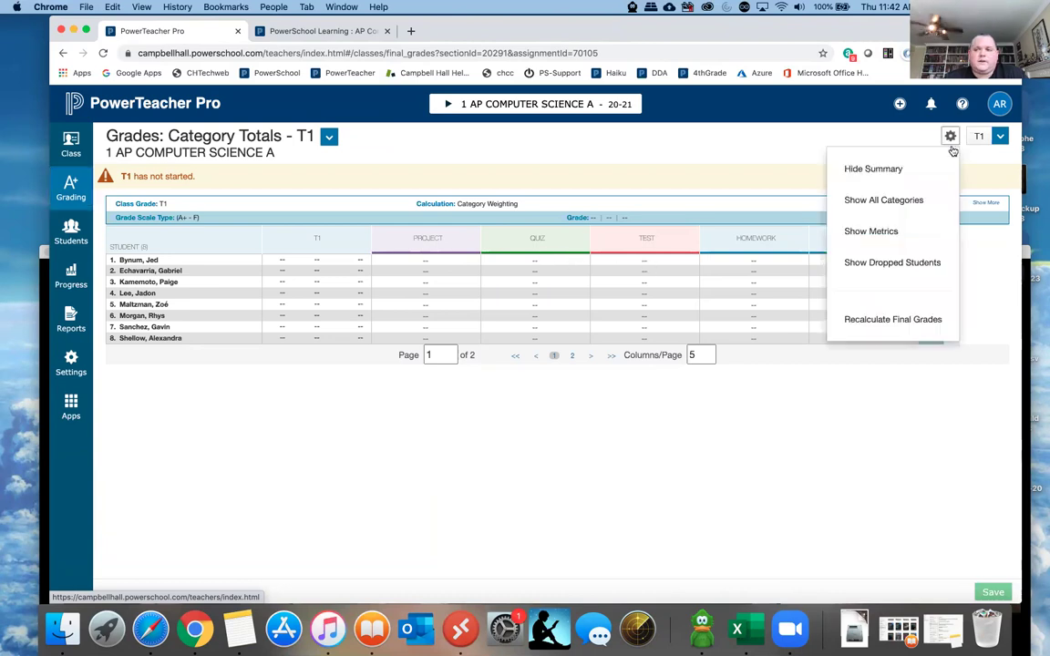
{"action": "left_click", "coordinate": [877, 232]}
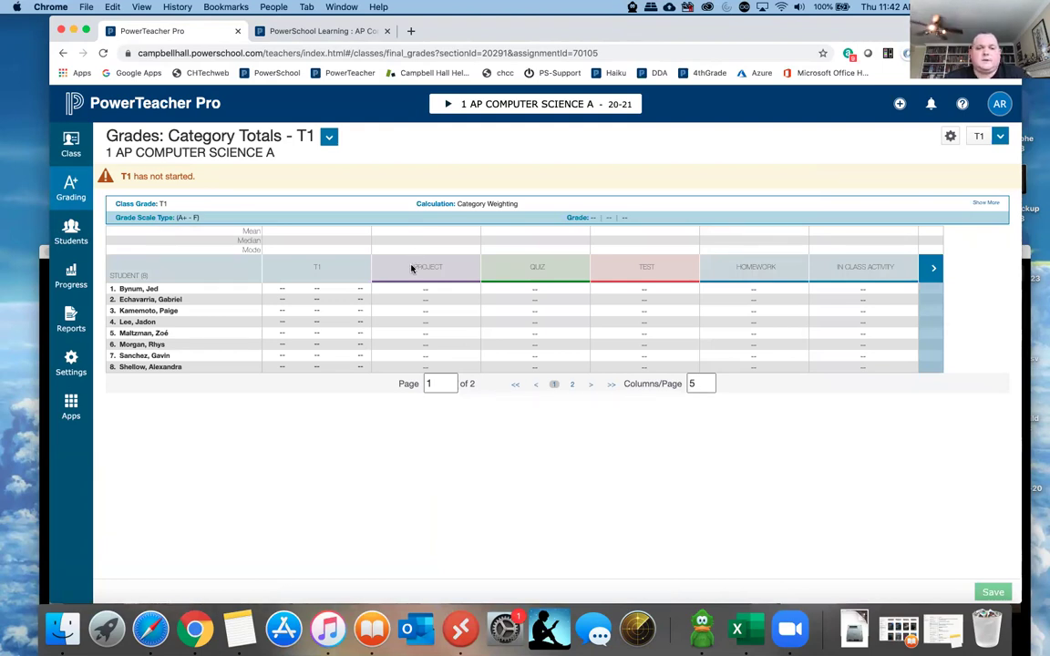
{"action": "left_click", "coordinate": [73, 188]}
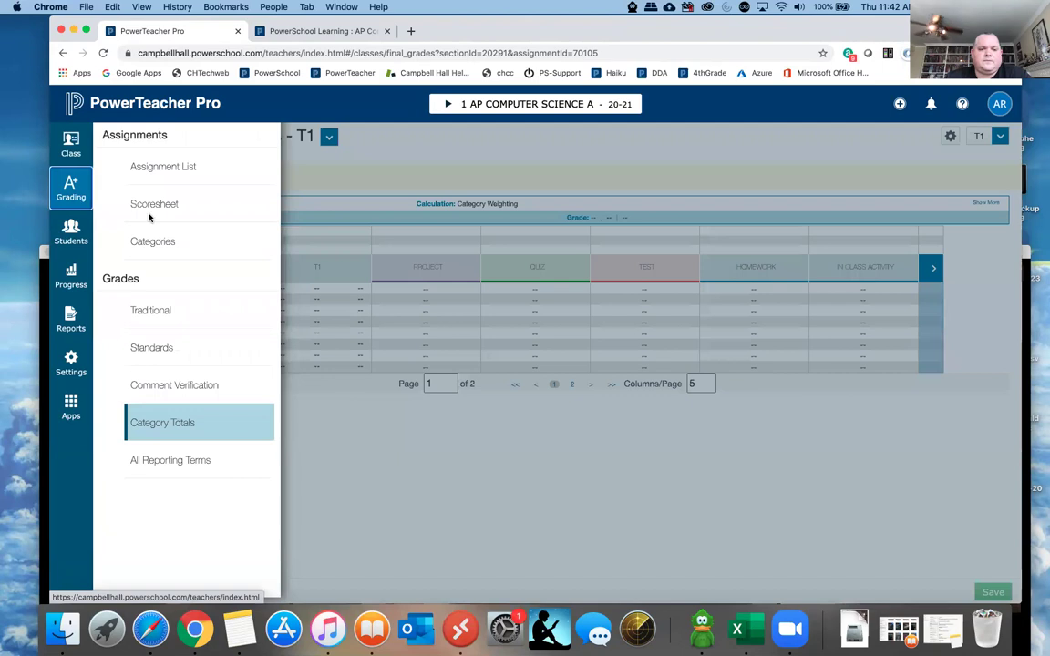
{"action": "left_click", "coordinate": [168, 460]}
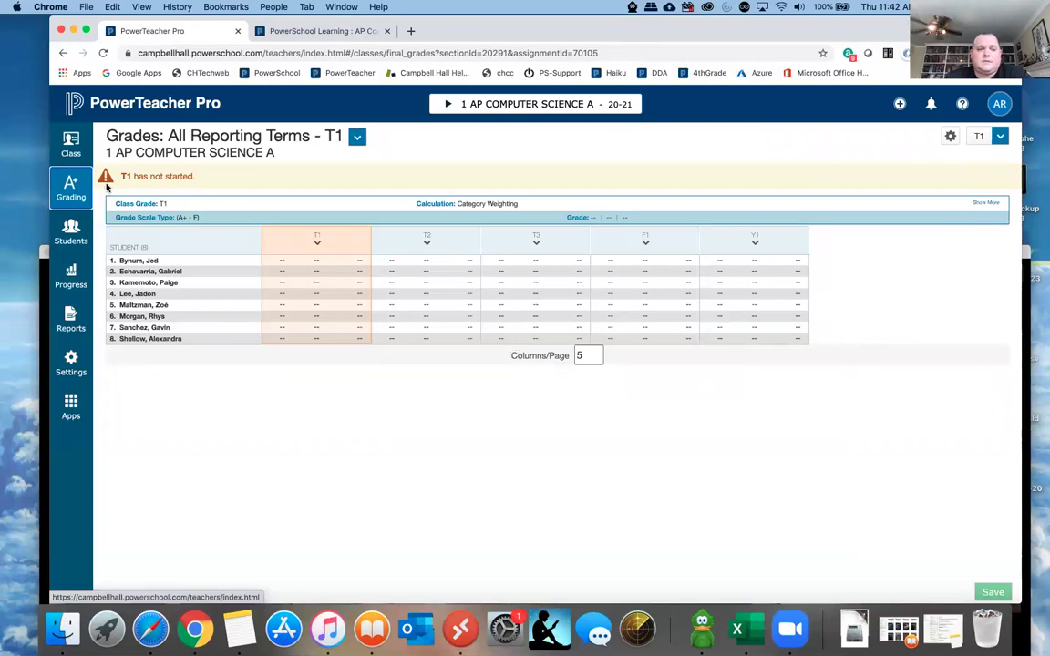
Set the Scoresheet's columns per page to 15.
{"action": "left_click", "coordinate": [60, 178]}
{"action": "left_click", "coordinate": [154, 205]}
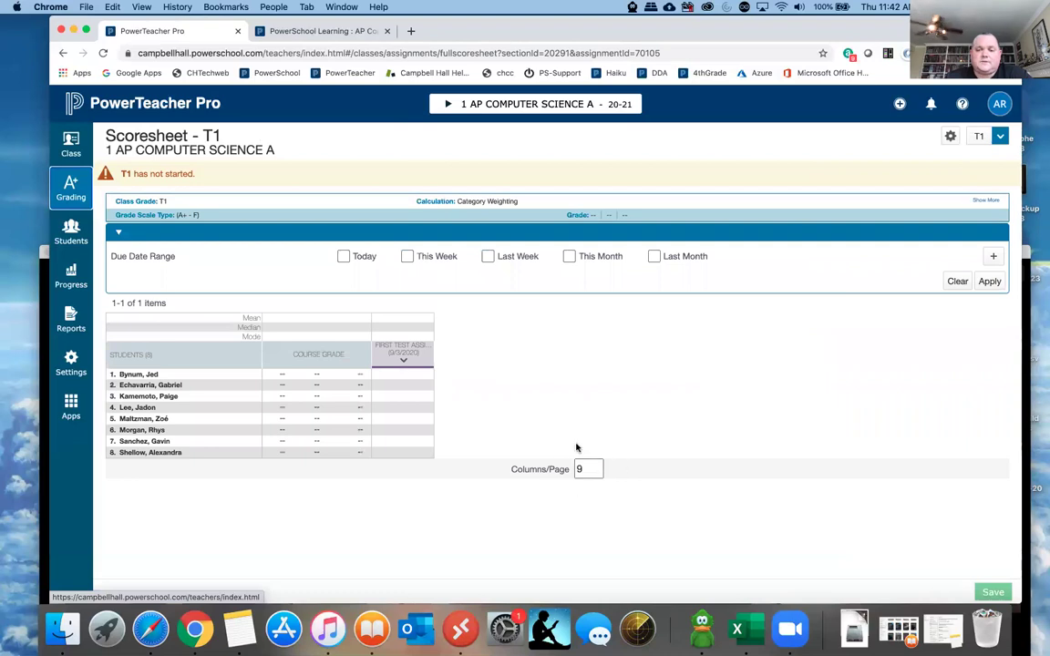
{"action": "double_click", "coordinate": [584, 469]}
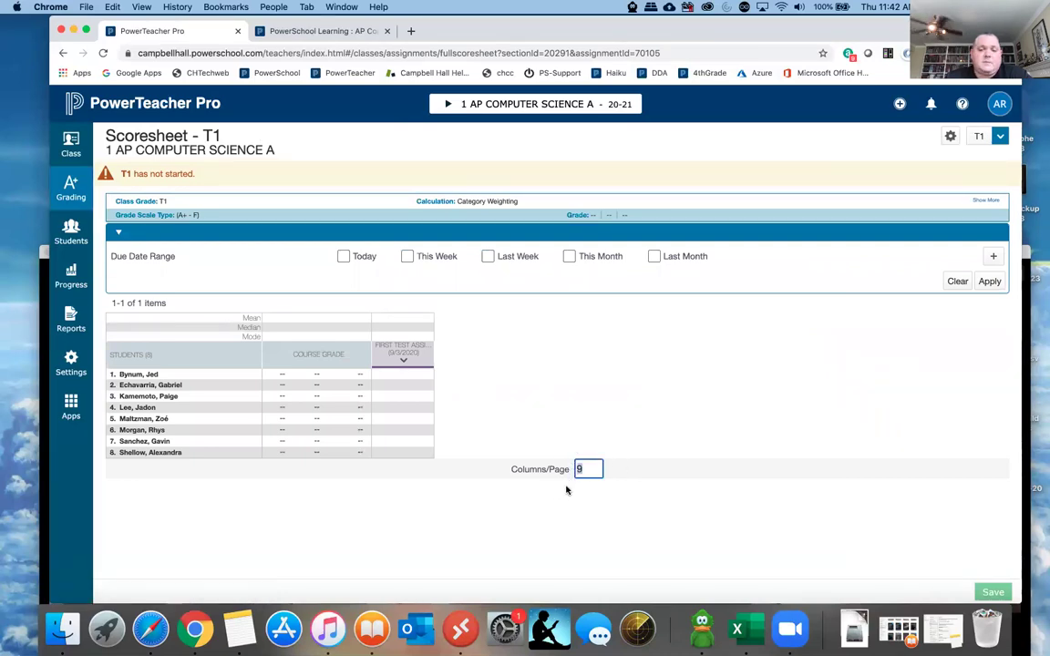
{"action": "type", "text": "15"}
{"action": "left_click", "coordinate": [592, 494]}
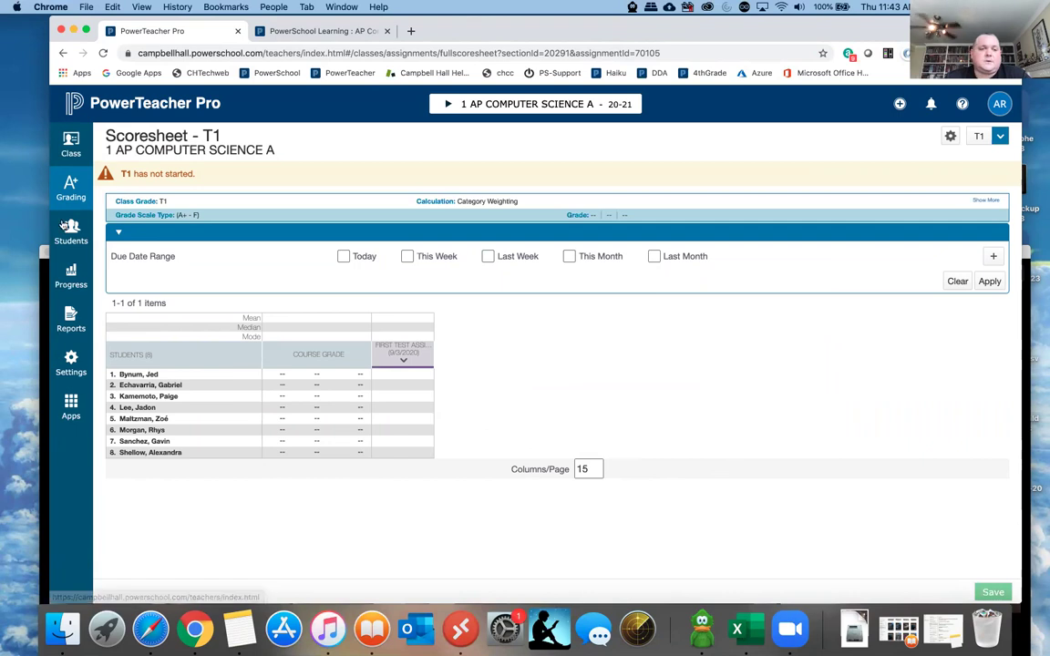
Return to the All Reporting Terms grades page for AP Computer Science A.
{"action": "left_click", "coordinate": [70, 189]}
{"action": "left_click", "coordinate": [159, 462]}
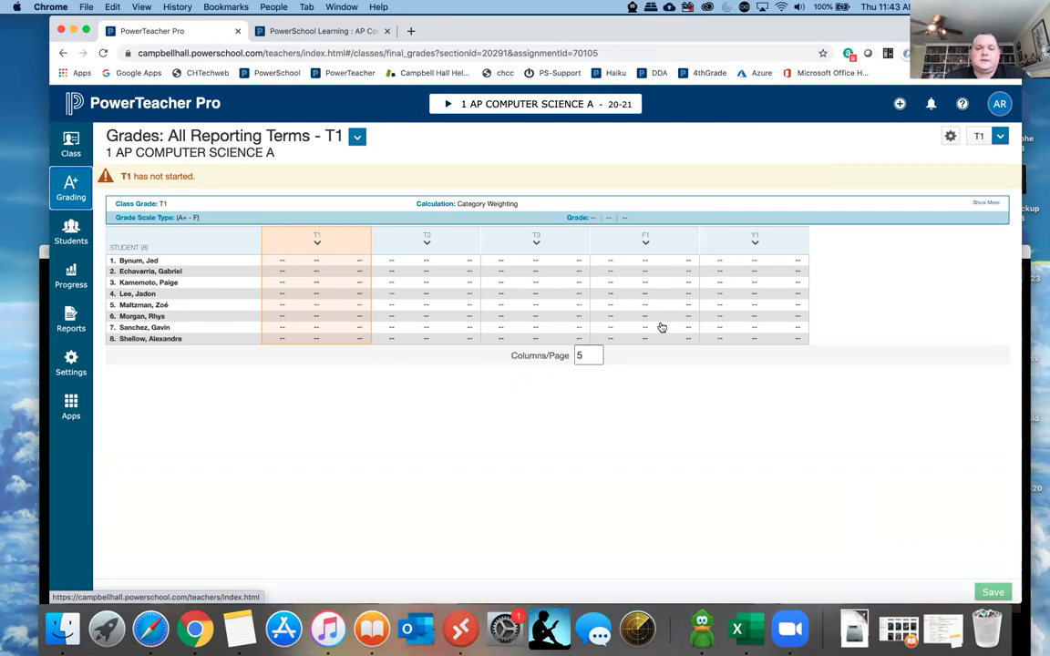
{"action": "left_click", "coordinate": [73, 190]}
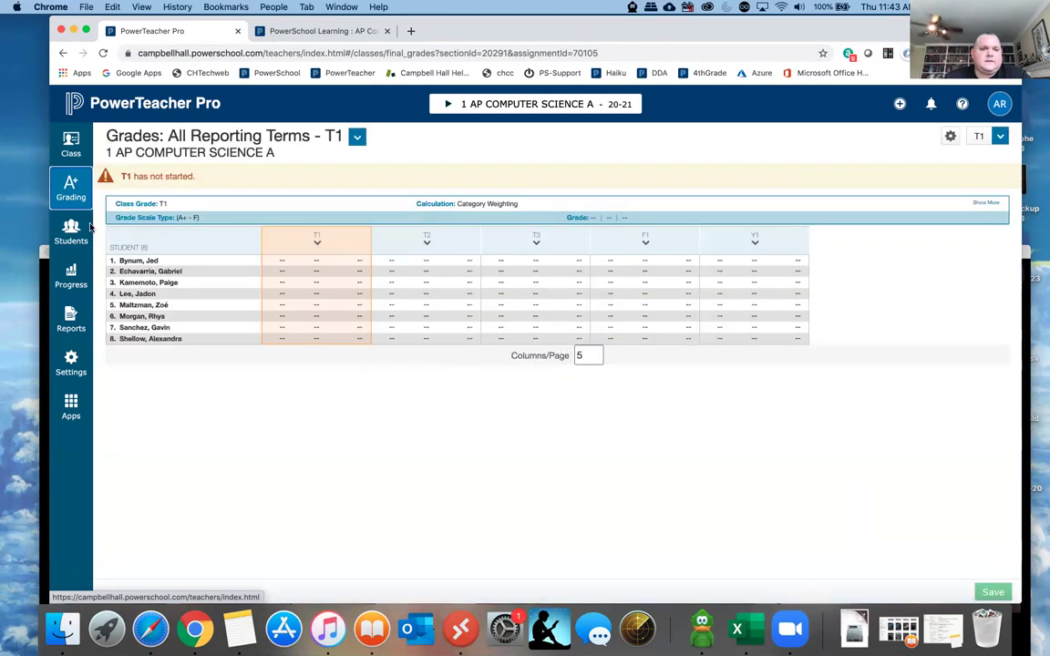
Browse the first student's Assignments, Comment Log and Demographics pages.
{"action": "left_click", "coordinate": [67, 231]}
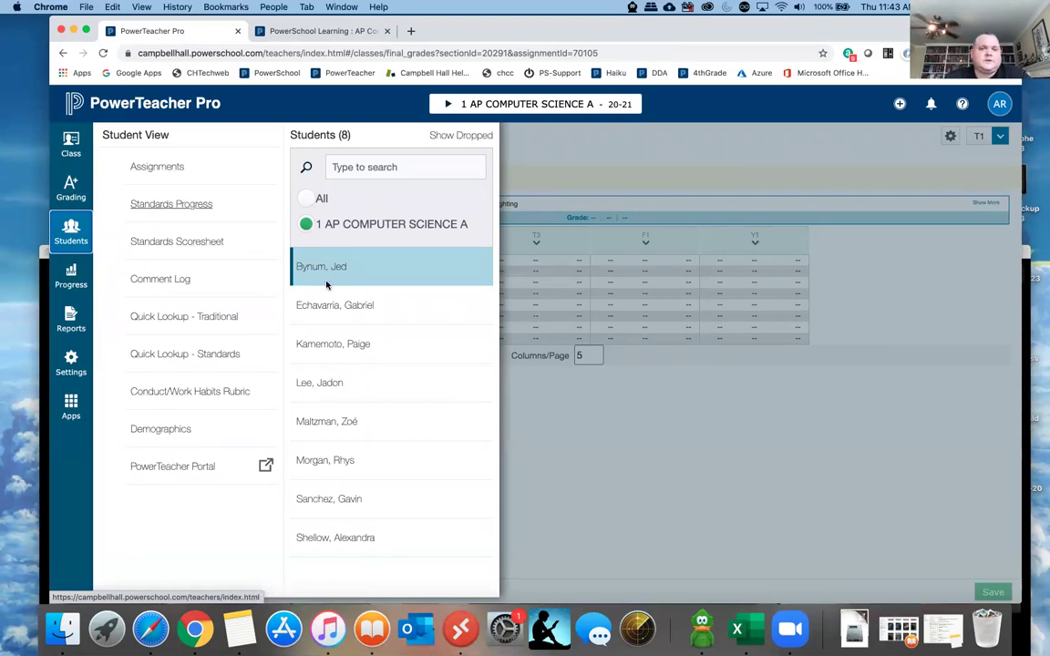
{"action": "left_click", "coordinate": [157, 169]}
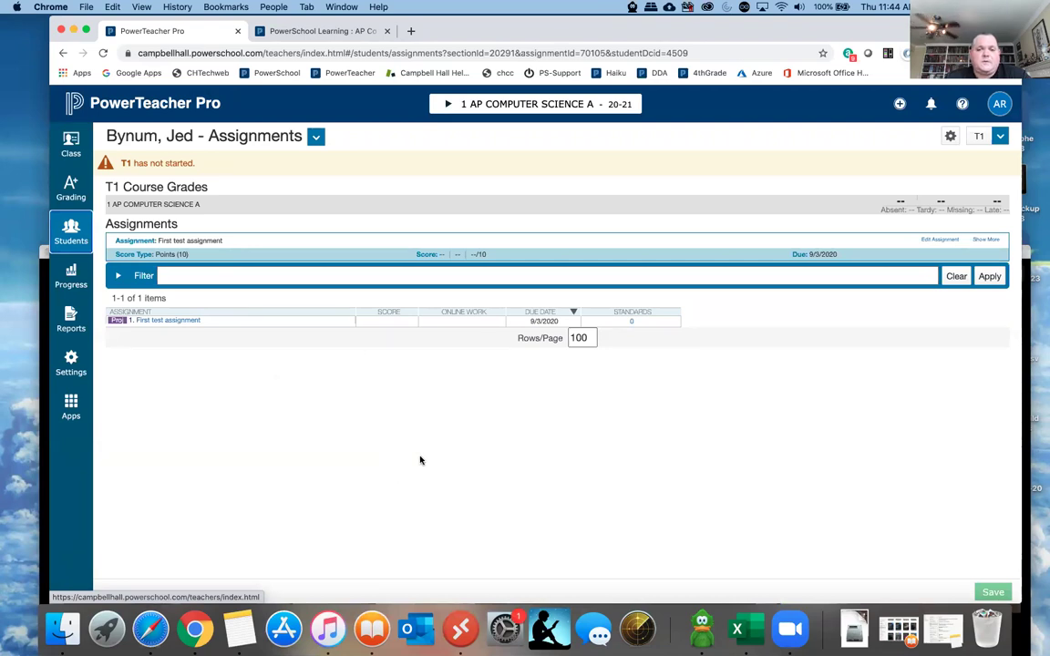
{"action": "left_click", "coordinate": [393, 322]}
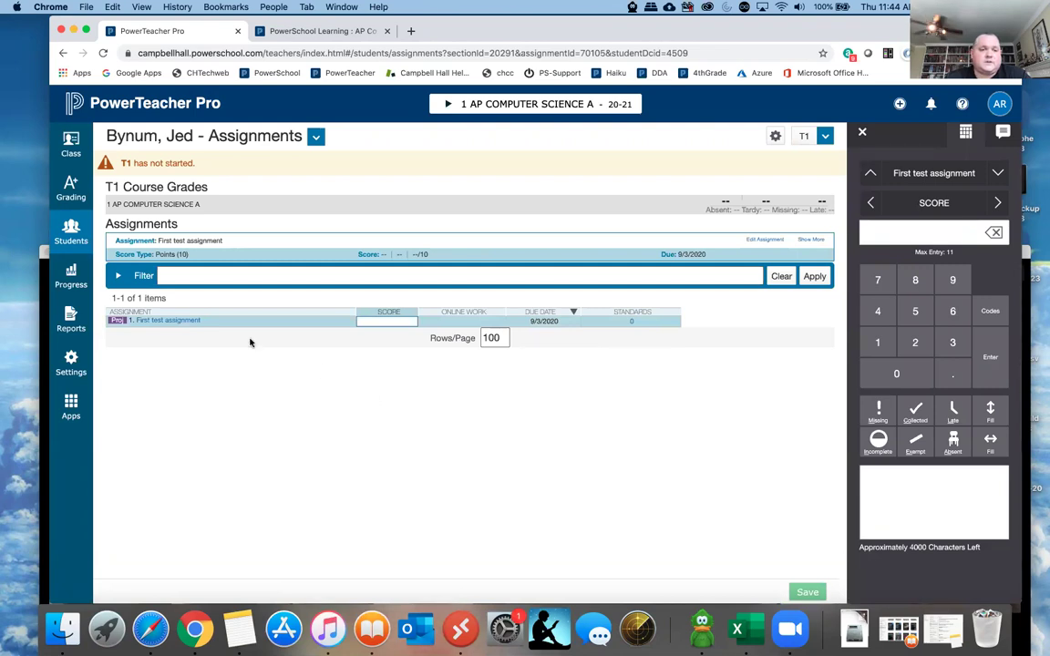
{"action": "left_click", "coordinate": [67, 218]}
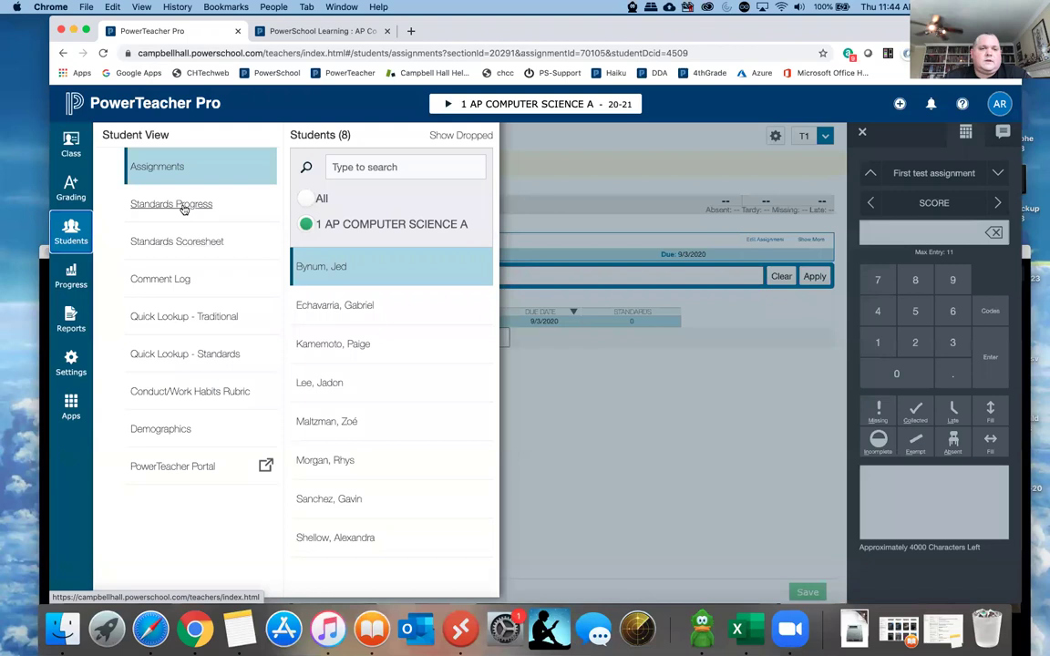
{"action": "left_click", "coordinate": [164, 279]}
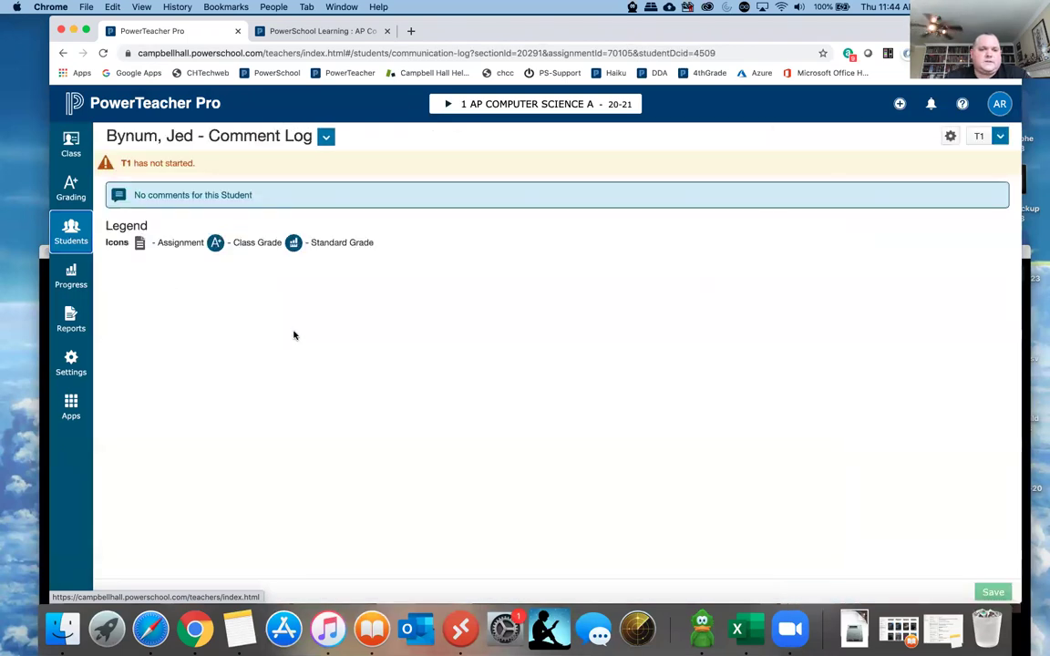
{"action": "left_click", "coordinate": [58, 217]}
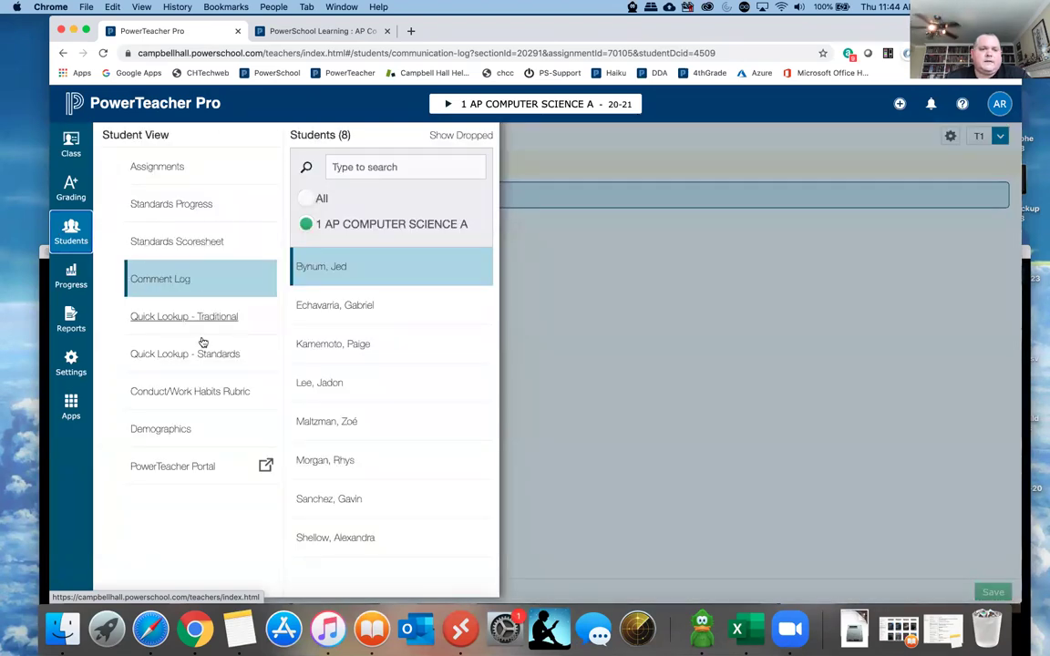
{"action": "left_click", "coordinate": [168, 429]}
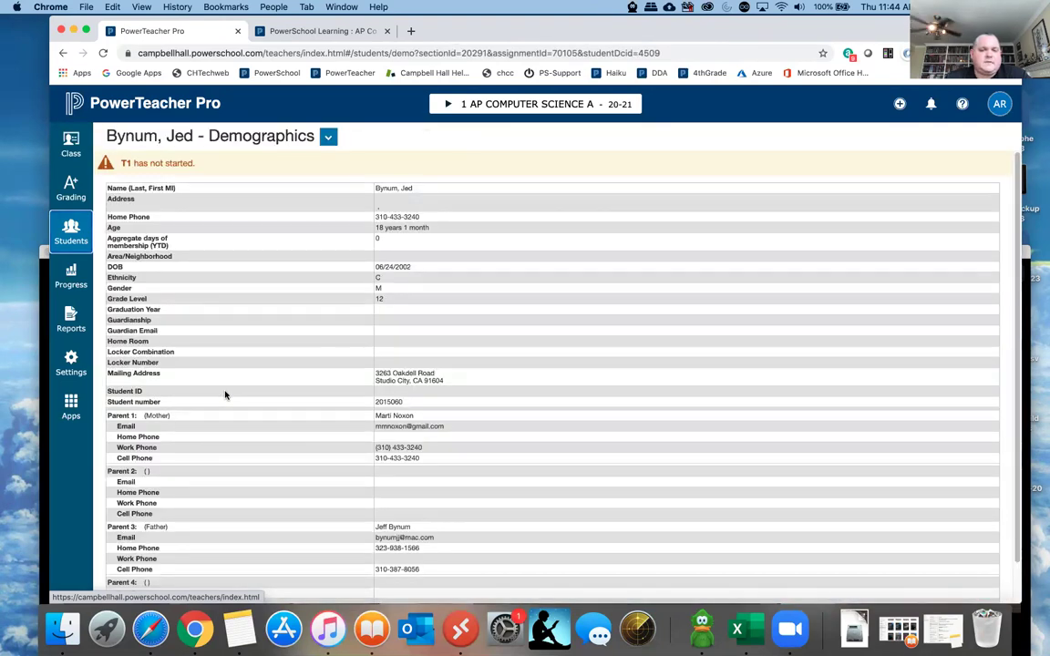
{"action": "scroll", "coordinate": [225, 394], "scroll_direction": "down", "scroll_amount": 1}
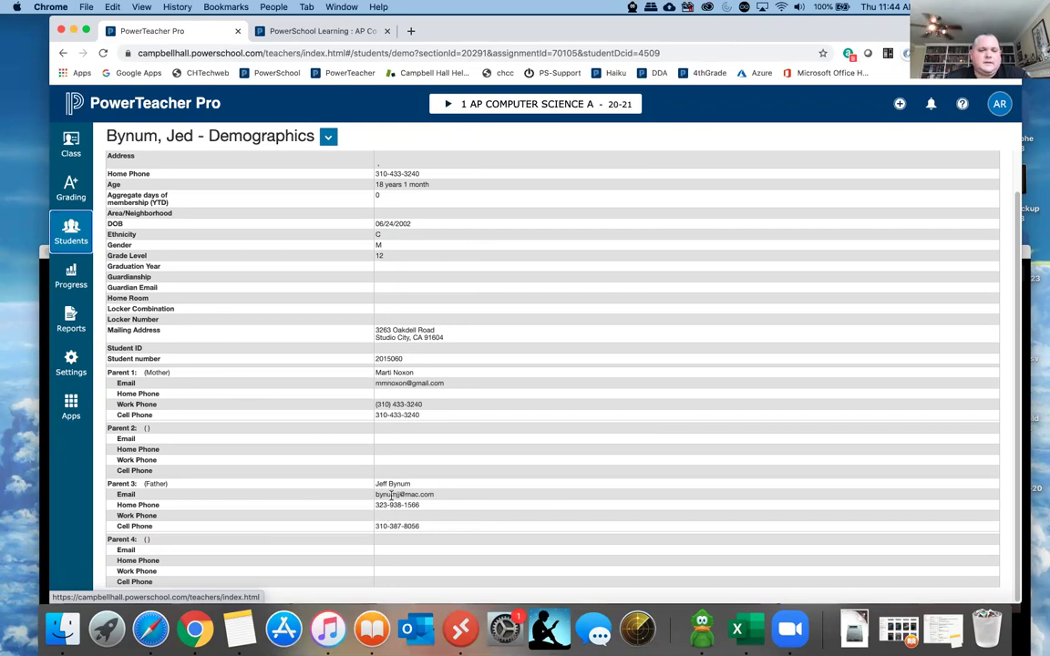
View the second student's Demographics, return to the first student's, and list Progress options.
{"action": "left_click", "coordinate": [73, 228]}
{"action": "left_click", "coordinate": [196, 168]}
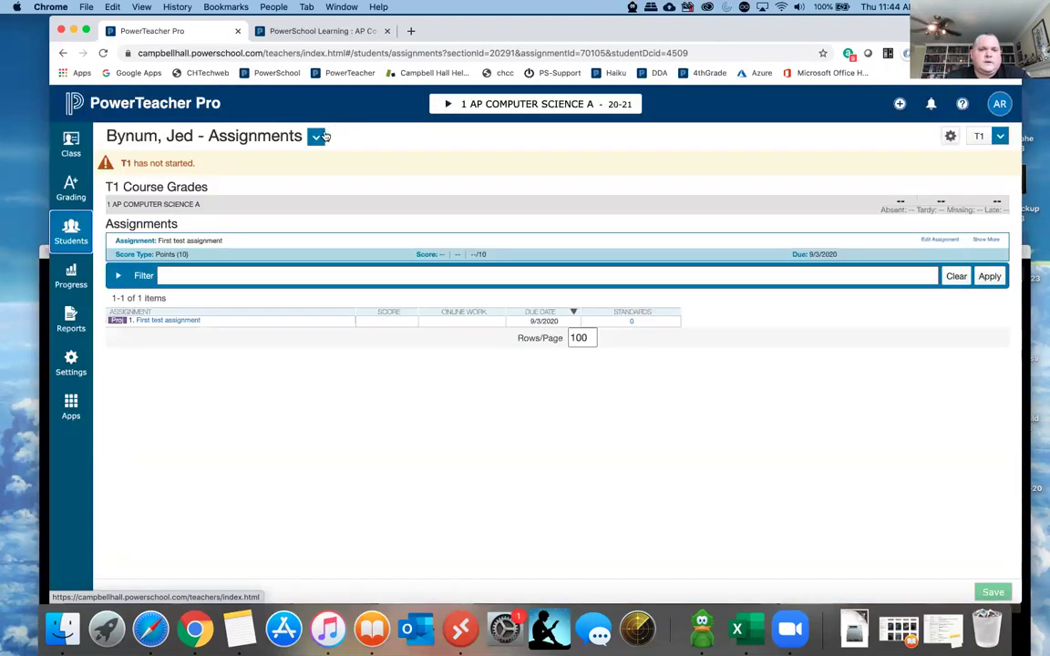
{"action": "left_click", "coordinate": [318, 139]}
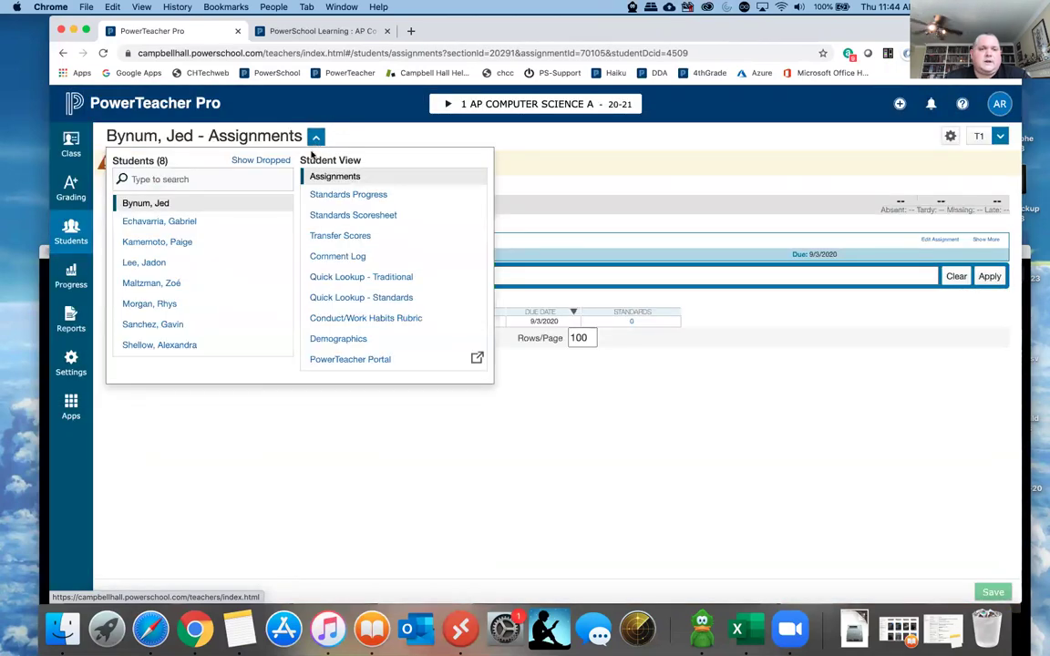
{"action": "left_click", "coordinate": [151, 221]}
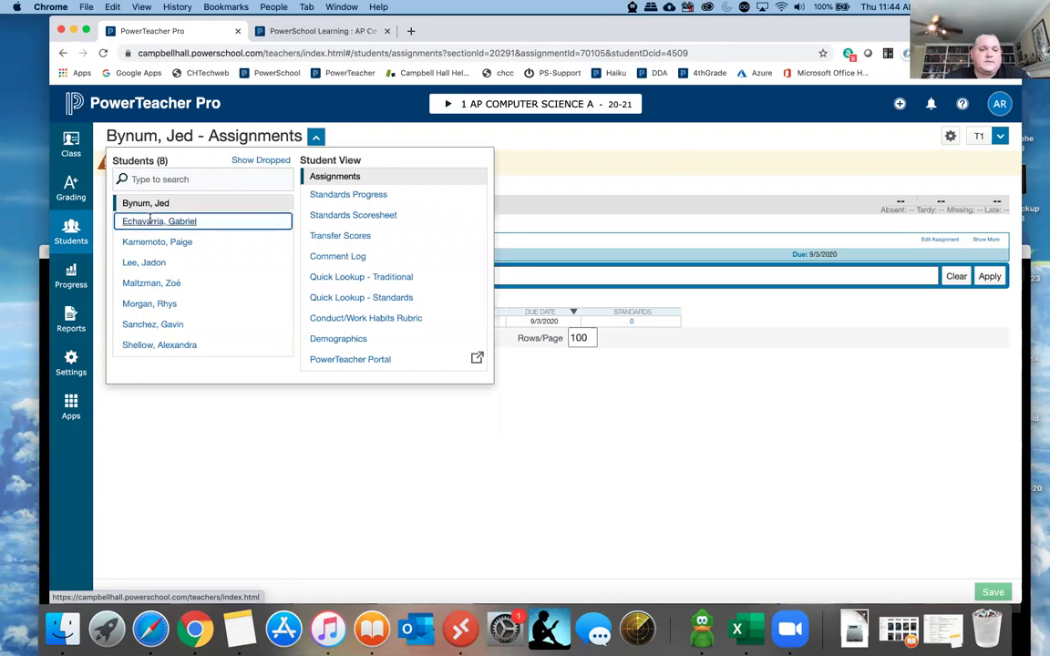
{"action": "left_click", "coordinate": [364, 137]}
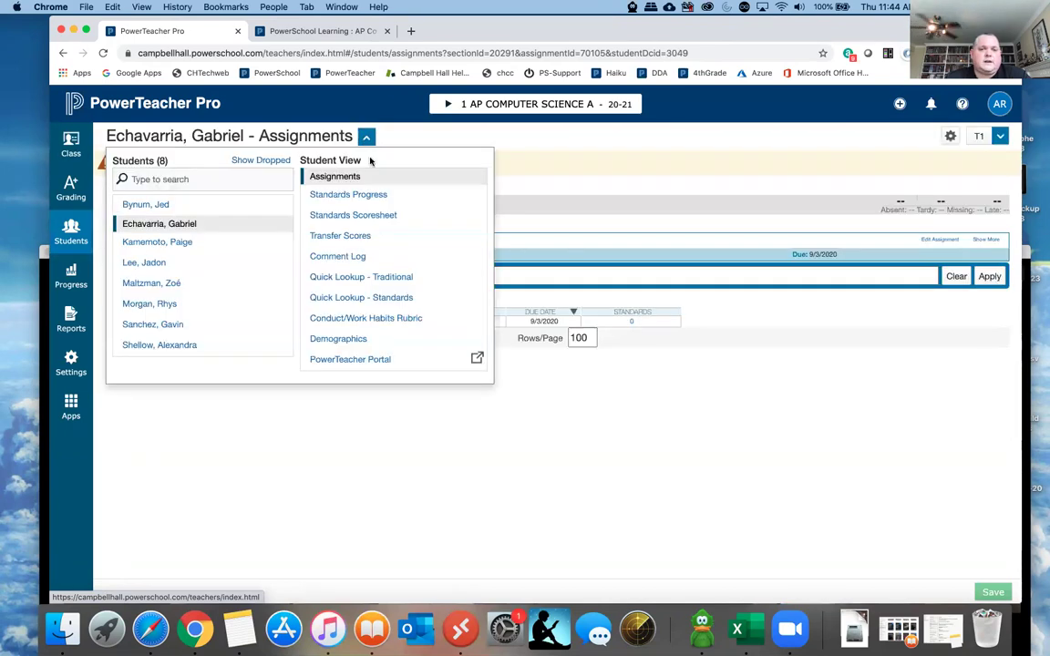
{"action": "left_click", "coordinate": [344, 338]}
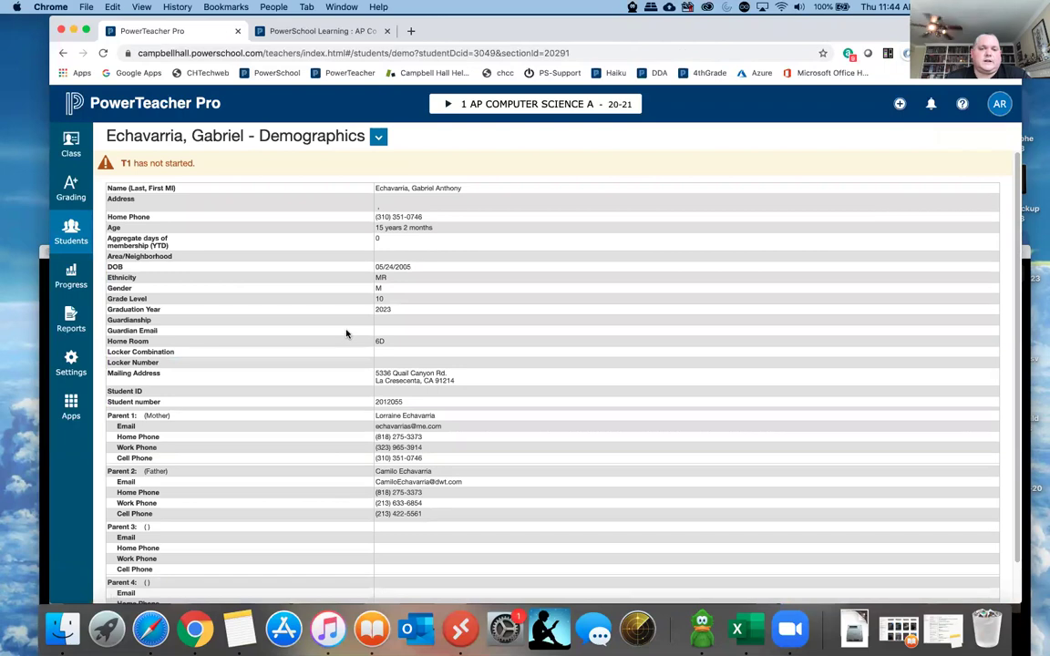
{"action": "left_click", "coordinate": [68, 233]}
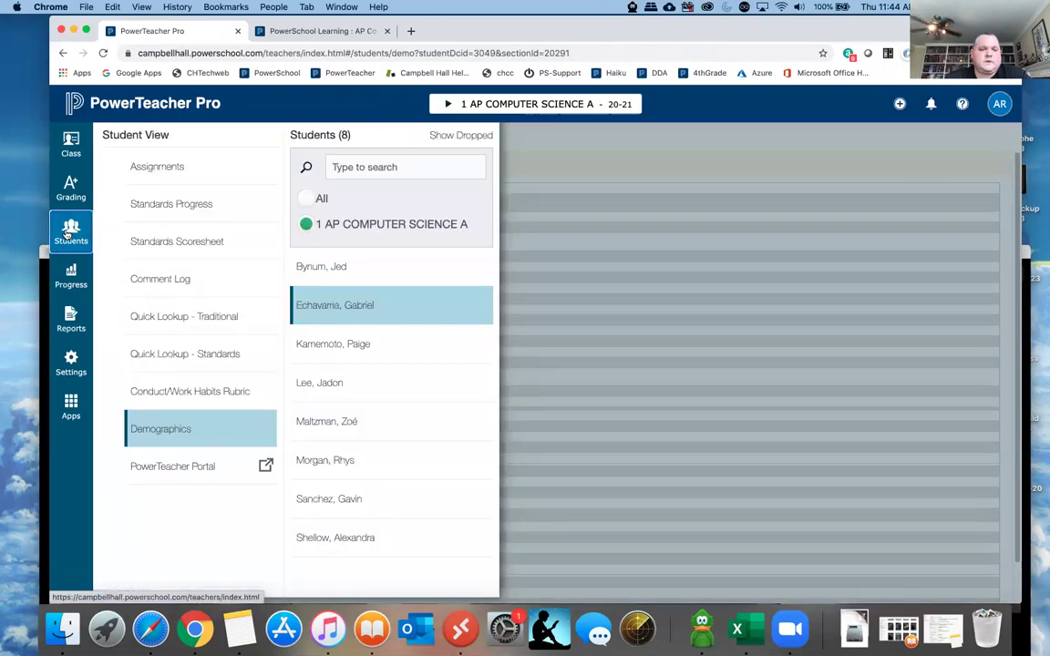
{"action": "left_click", "coordinate": [313, 268]}
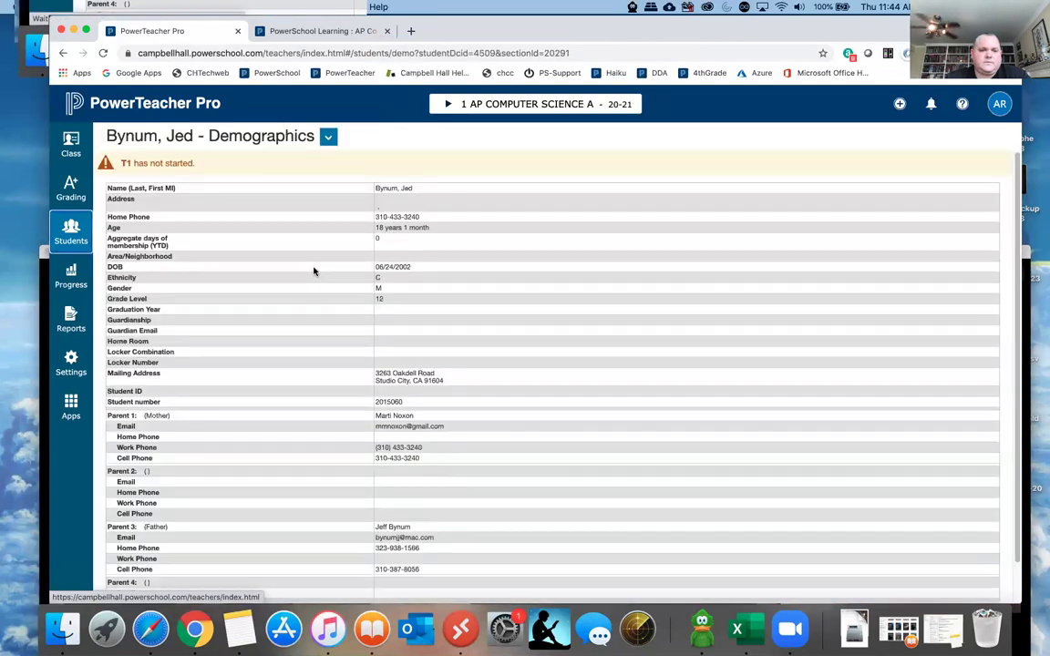
{"action": "left_click", "coordinate": [72, 280]}
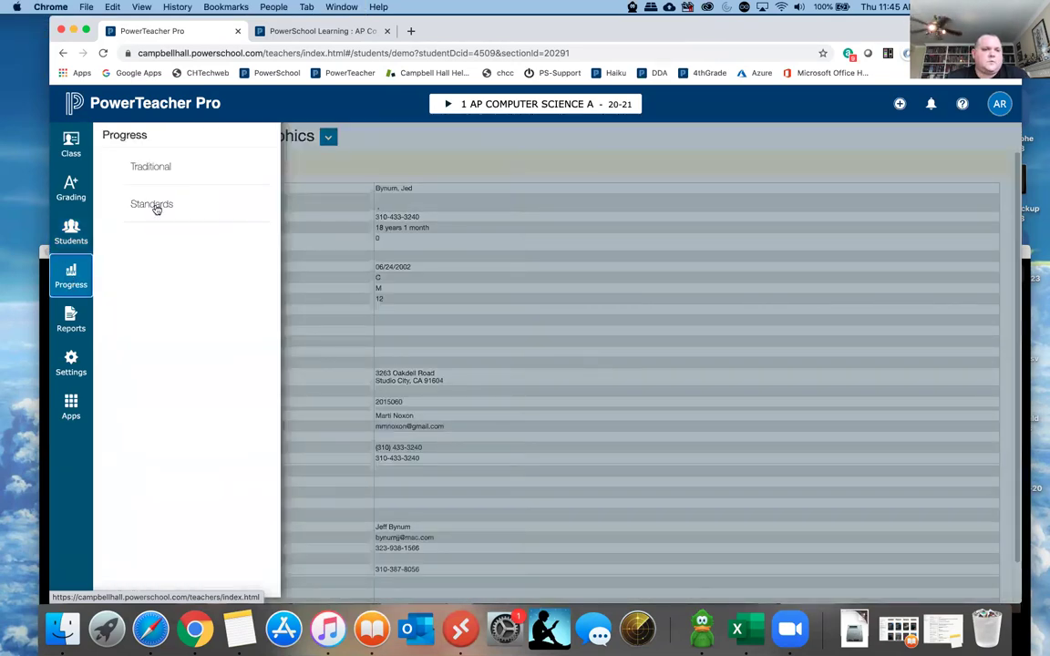
Show Traditional grades progress for the 2019-2020 class 1 AP COMPUTER SCIENCE A.
{"action": "left_click", "coordinate": [155, 168]}
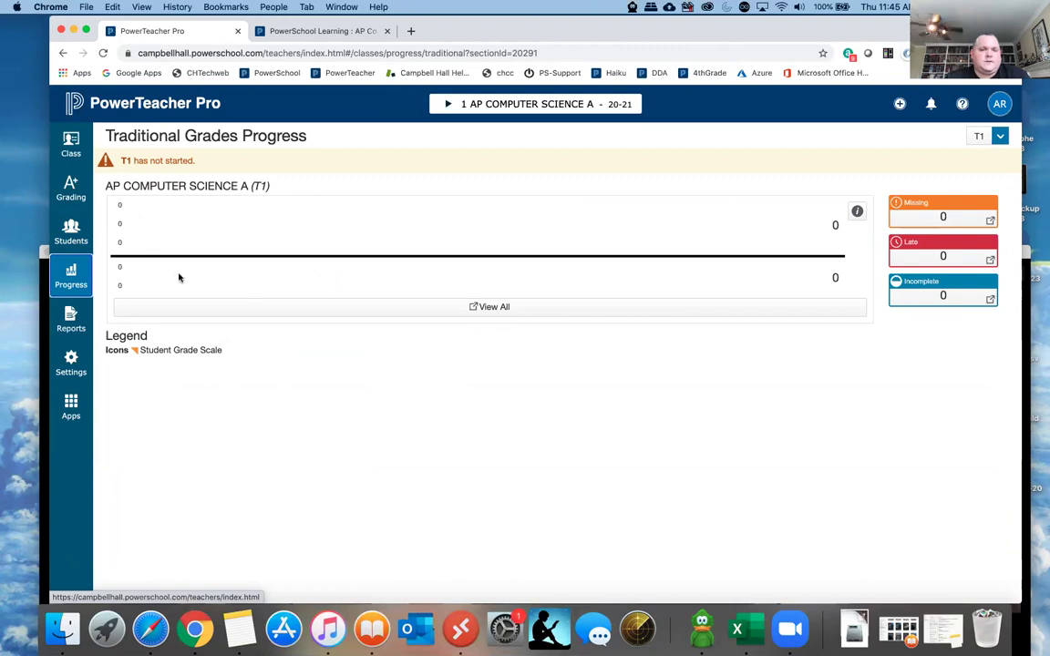
{"action": "left_click", "coordinate": [448, 104]}
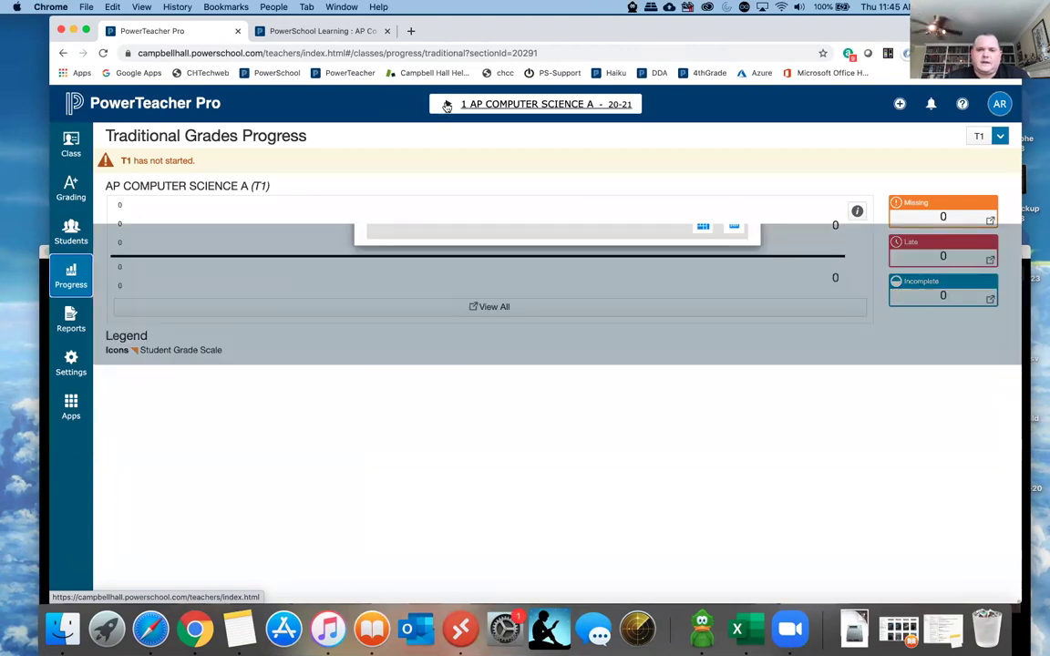
{"action": "left_click", "coordinate": [376, 140]}
{"action": "left_click", "coordinate": [381, 256]}
{"action": "left_click", "coordinate": [401, 224]}
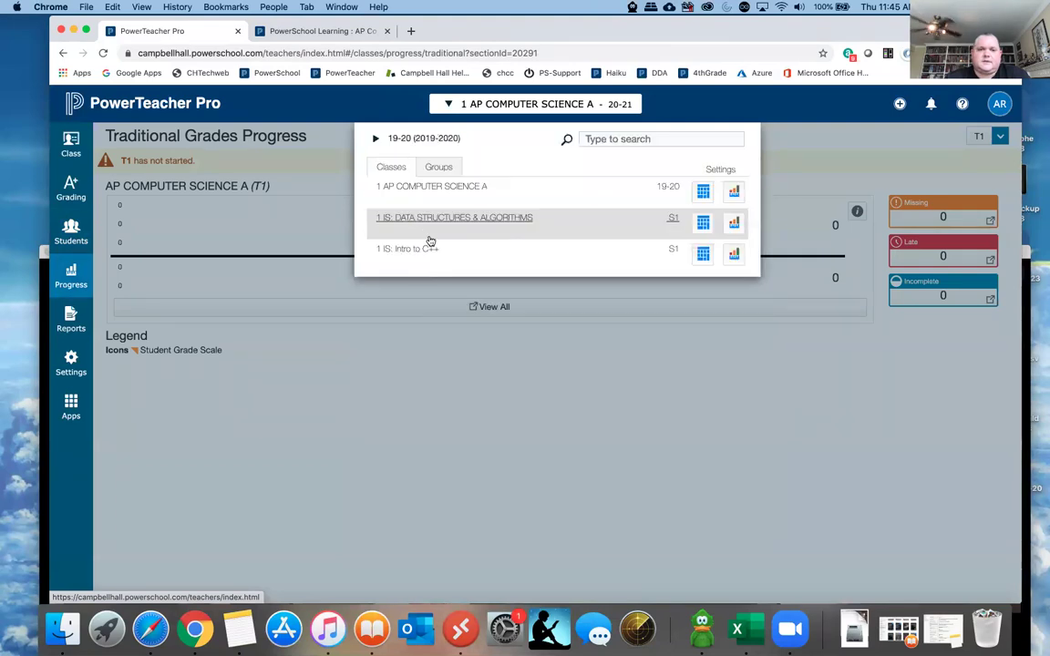
{"action": "left_click", "coordinate": [436, 185]}
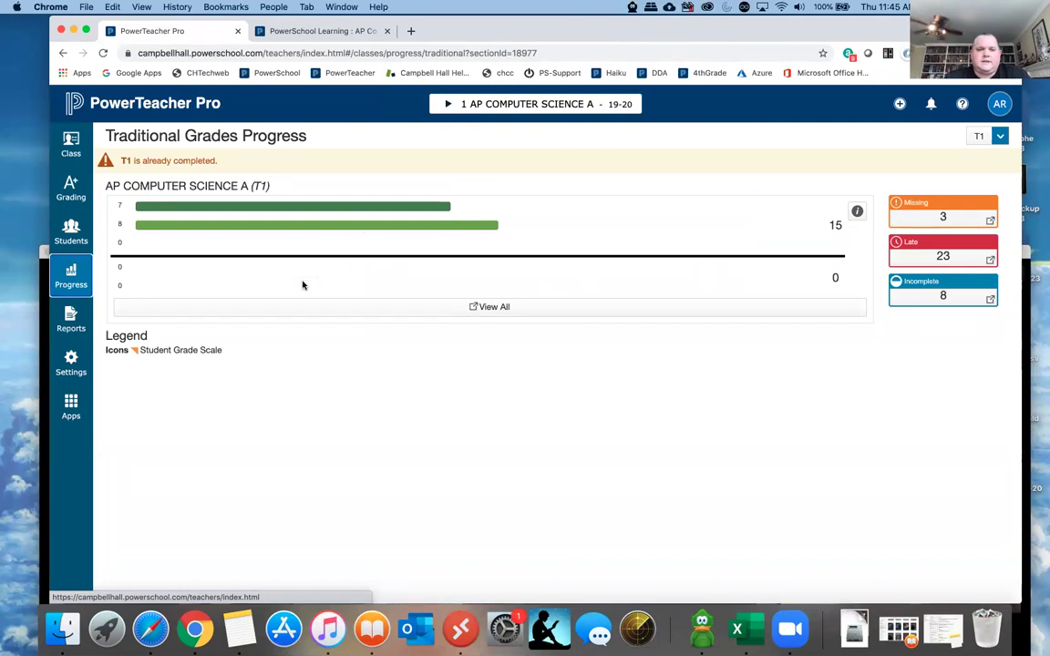
{"action": "left_click", "coordinate": [393, 312]}
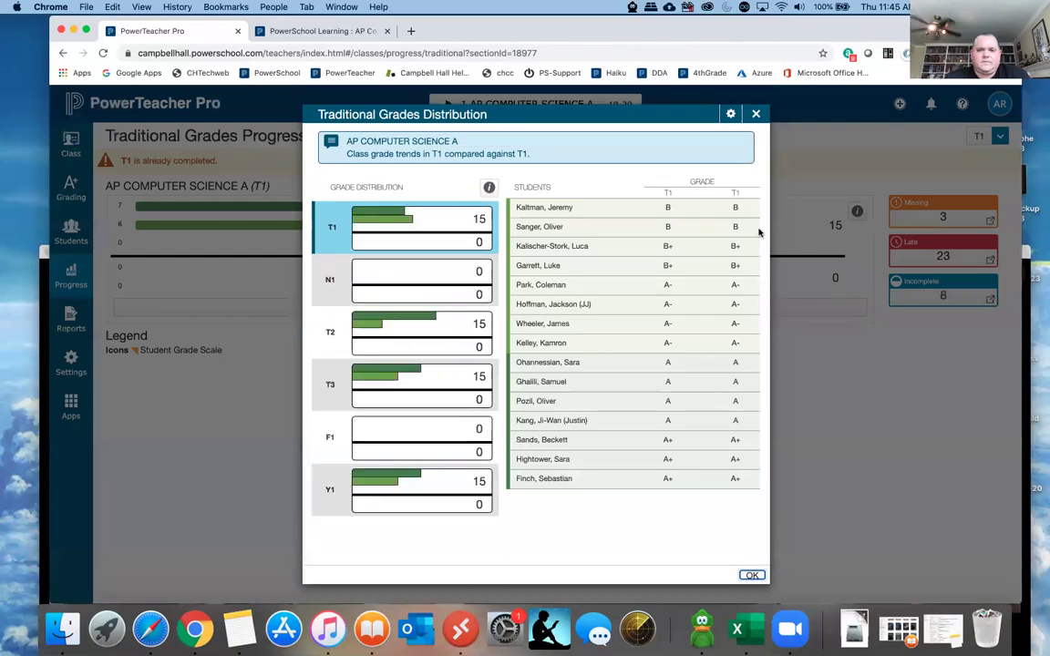
{"action": "left_click", "coordinate": [755, 115]}
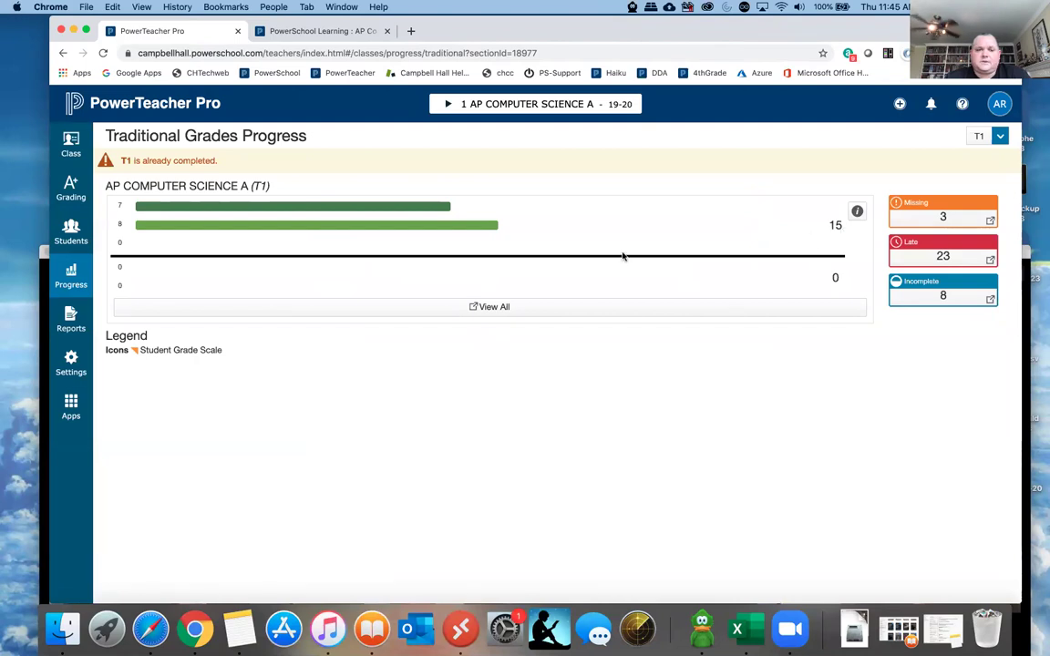
{"action": "left_click", "coordinate": [857, 211]}
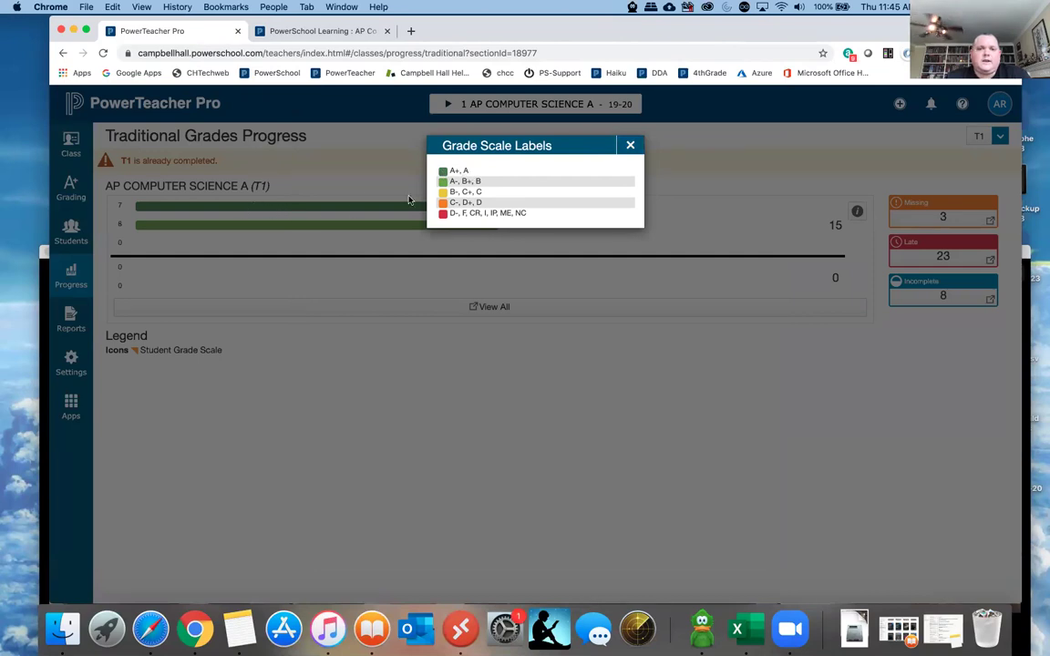
{"action": "left_click", "coordinate": [630, 144]}
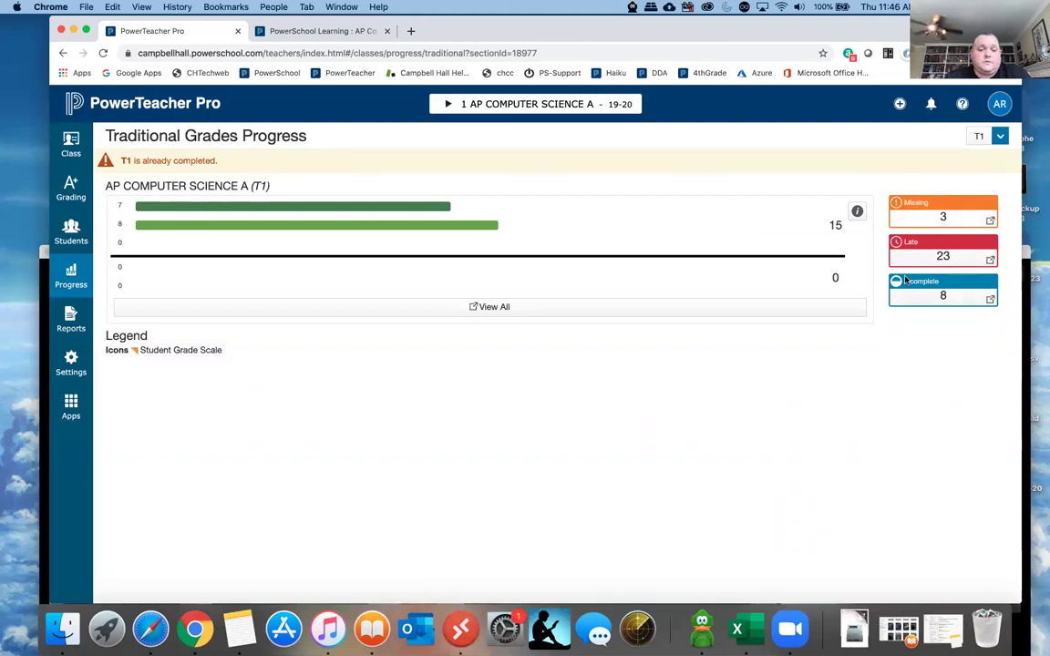
{"action": "left_click", "coordinate": [483, 309]}
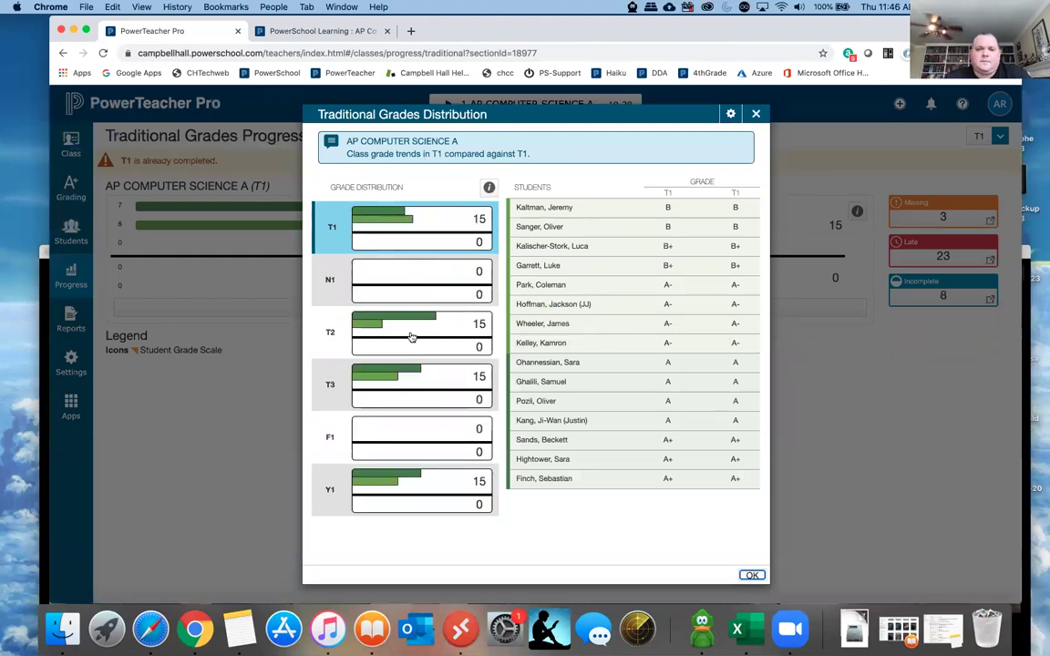
{"action": "left_click", "coordinate": [405, 390]}
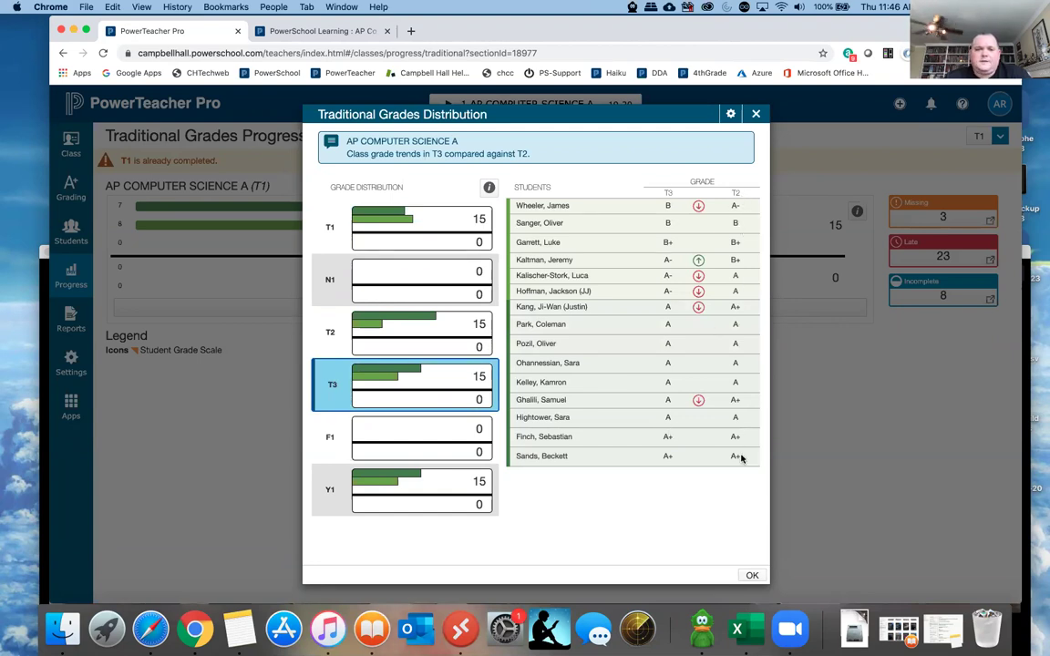
{"action": "left_click", "coordinate": [410, 333]}
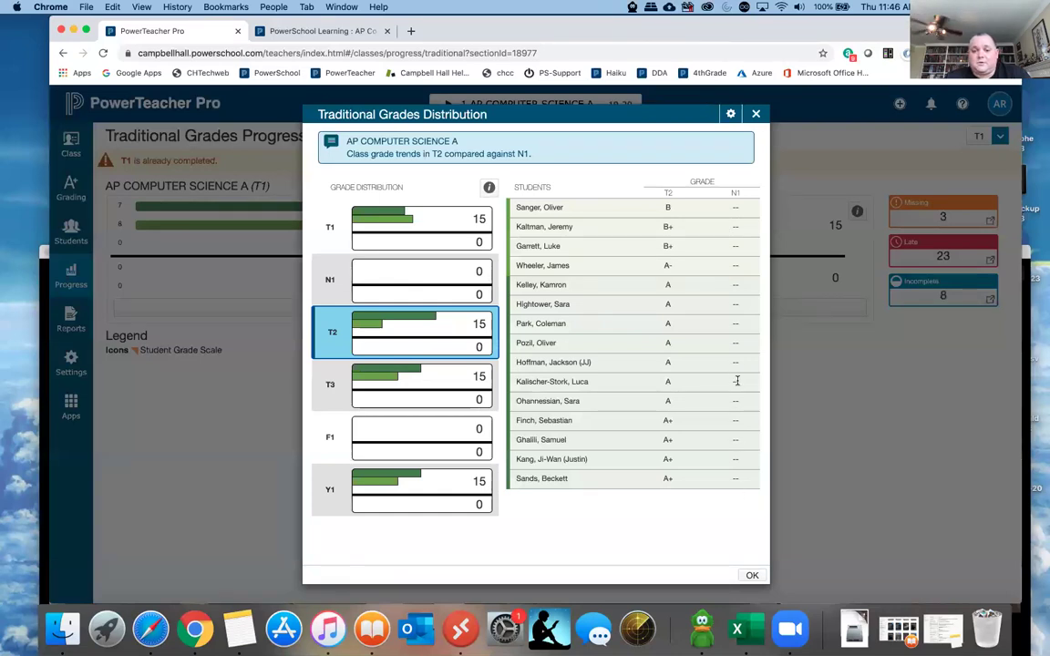
{"action": "left_click", "coordinate": [414, 379]}
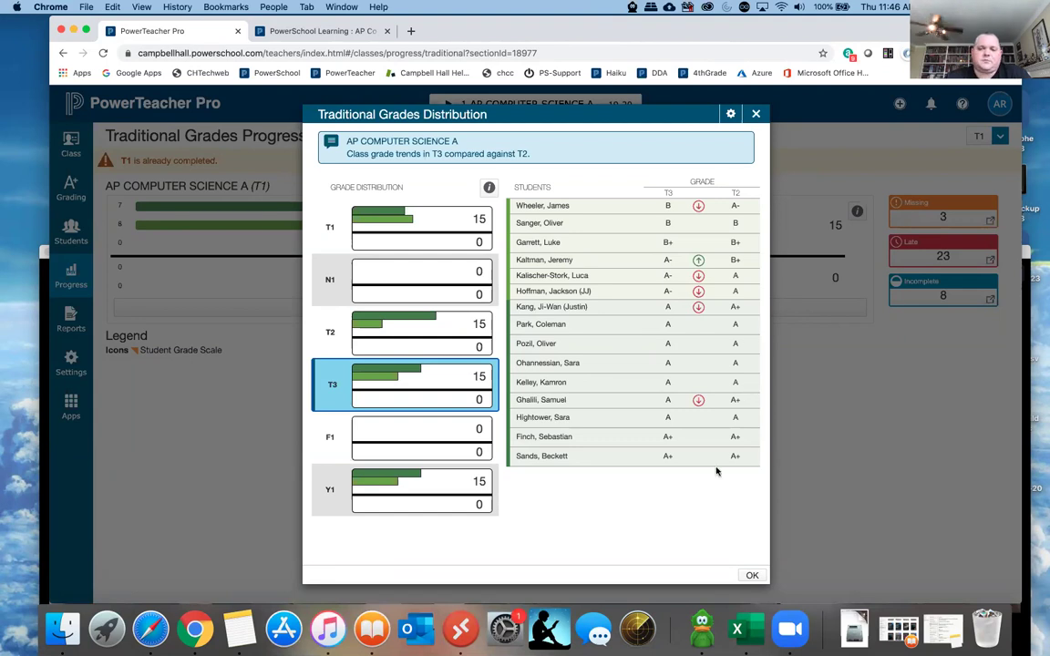
{"action": "left_click", "coordinate": [751, 576]}
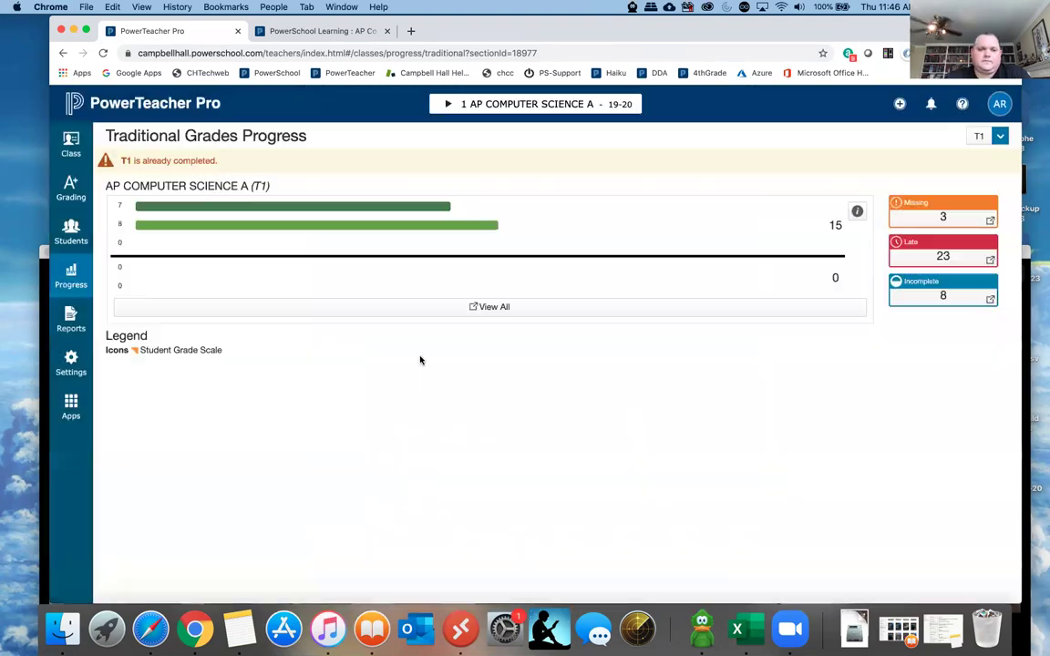
Start an Individual Student Report for 1 AP Computer Science A, reviewing class and data-area lists.
{"action": "left_click", "coordinate": [71, 319]}
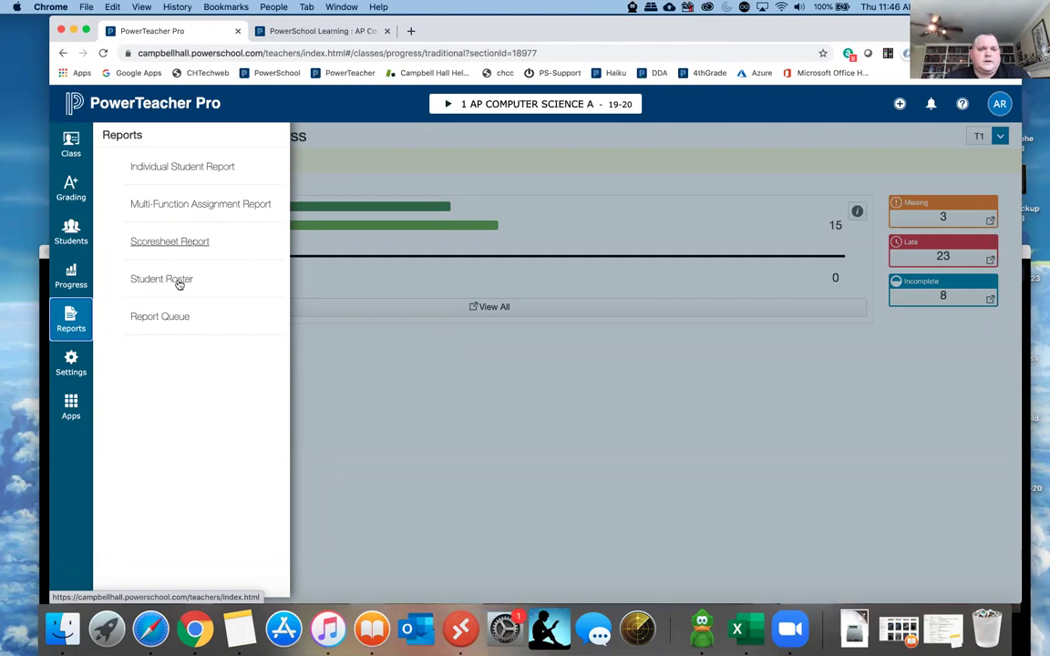
{"action": "left_click", "coordinate": [200, 173]}
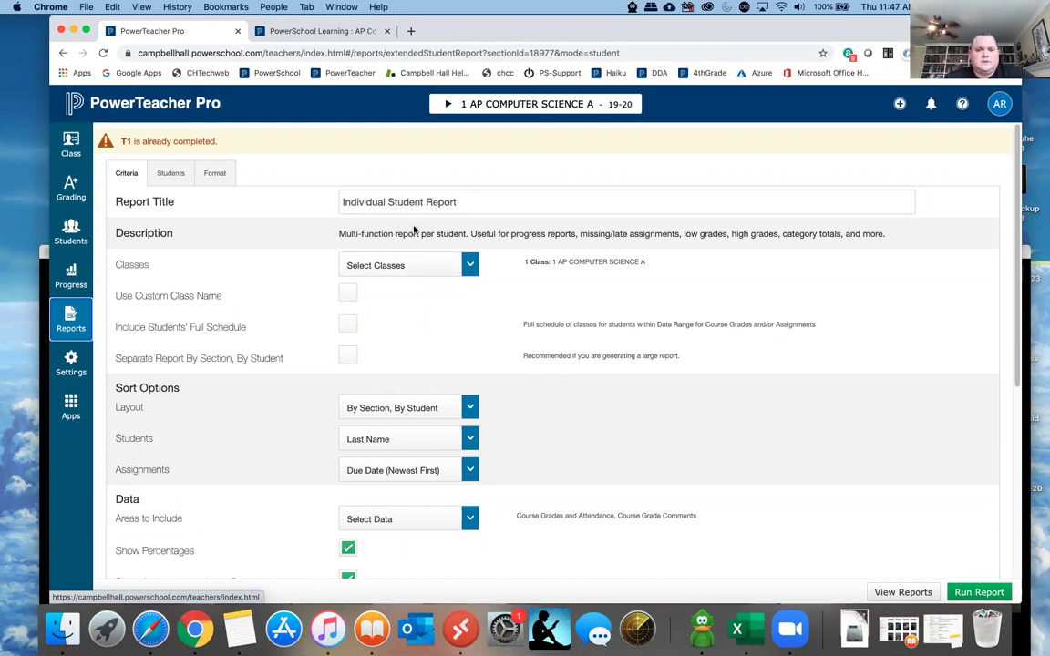
{"action": "left_click", "coordinate": [410, 265]}
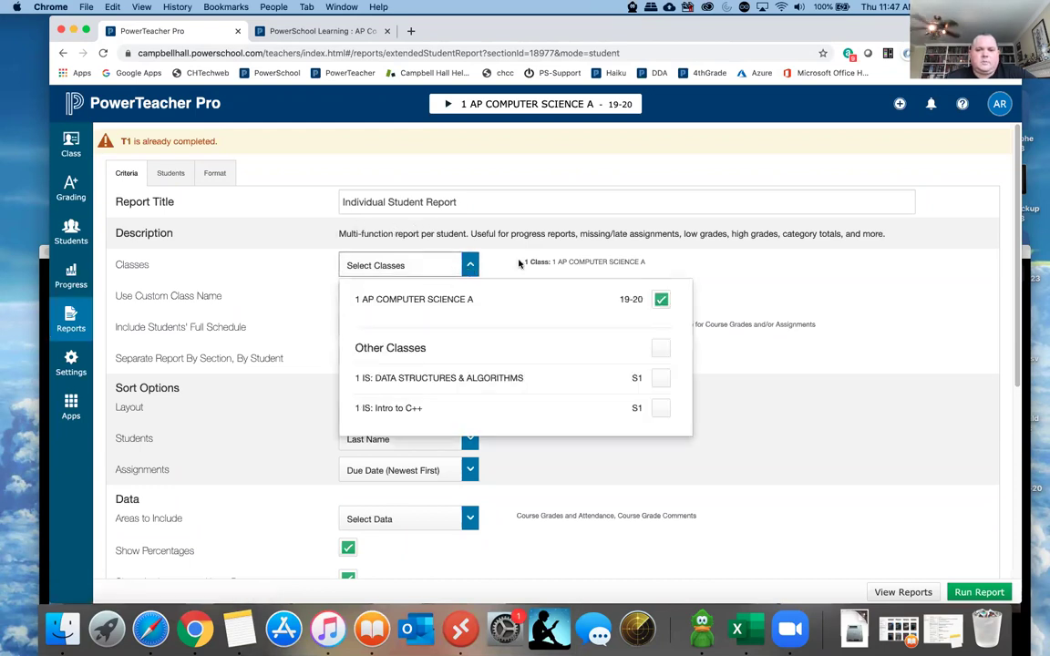
{"action": "left_click", "coordinate": [464, 235]}
{"action": "scroll", "coordinate": [455, 292], "scroll_direction": "down", "scroll_amount": 3}
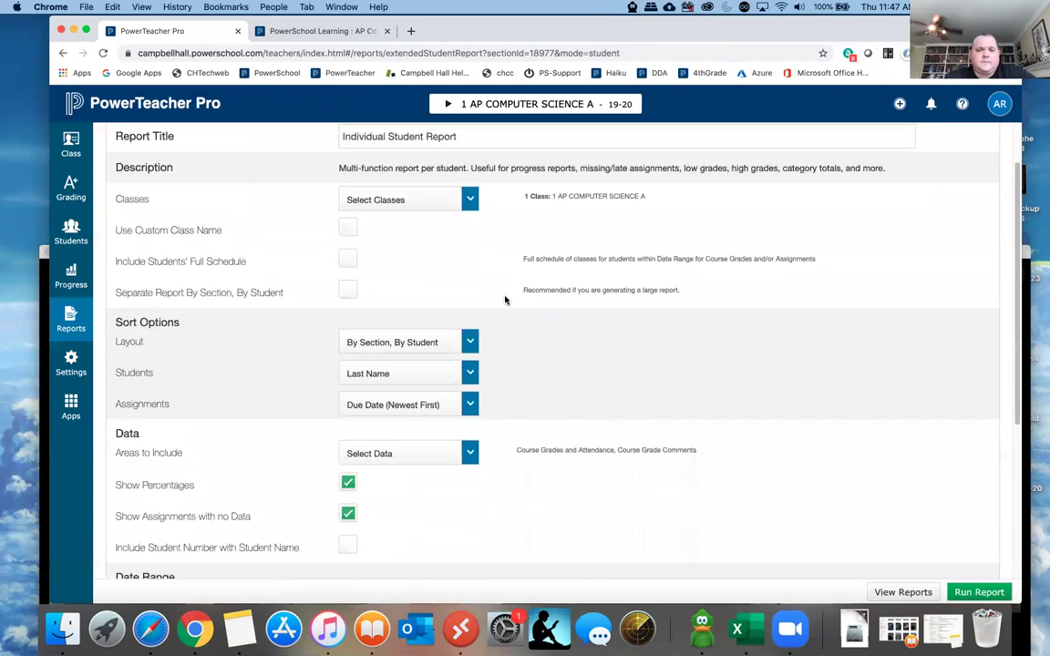
{"action": "scroll", "coordinate": [429, 342], "scroll_direction": "down", "scroll_amount": 1}
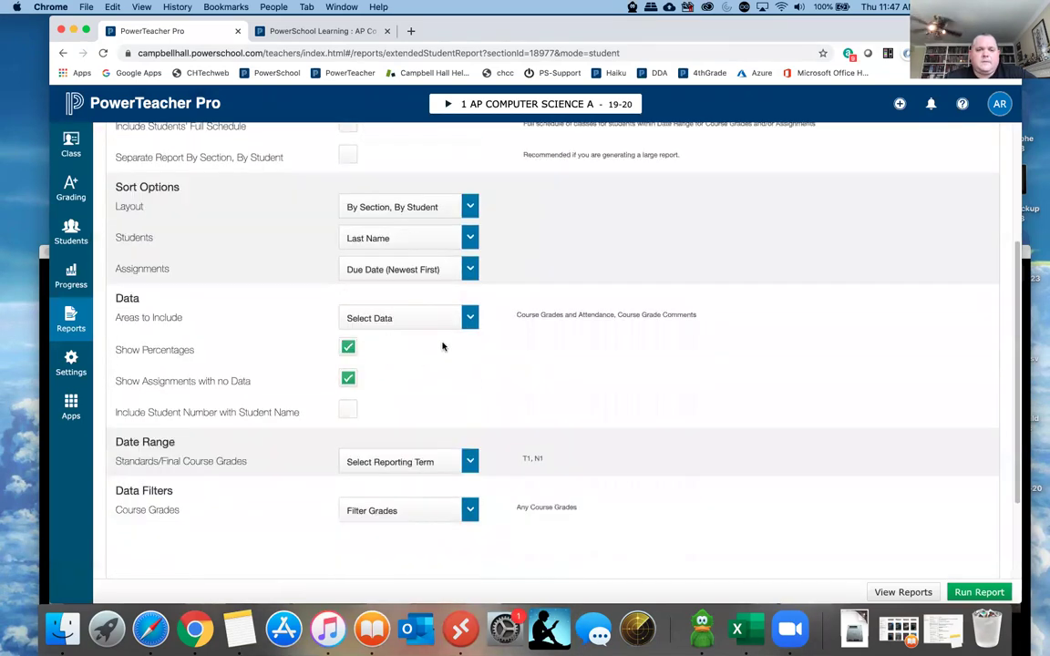
{"action": "left_click", "coordinate": [469, 321]}
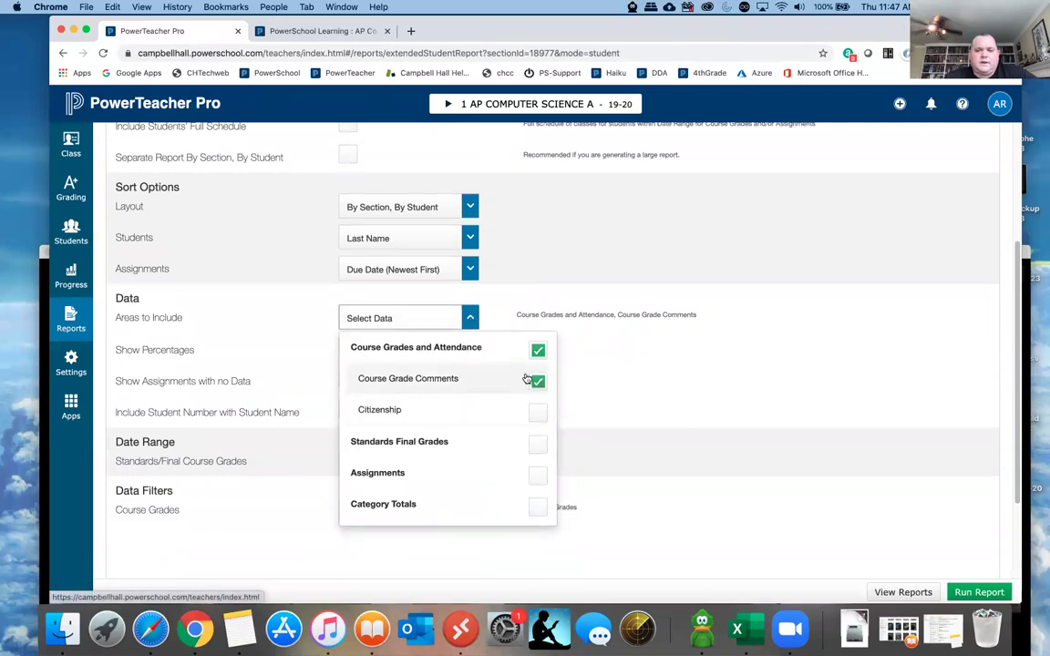
{"action": "left_click", "coordinate": [594, 361]}
{"action": "scroll", "coordinate": [435, 397], "scroll_direction": "down", "scroll_amount": 2}
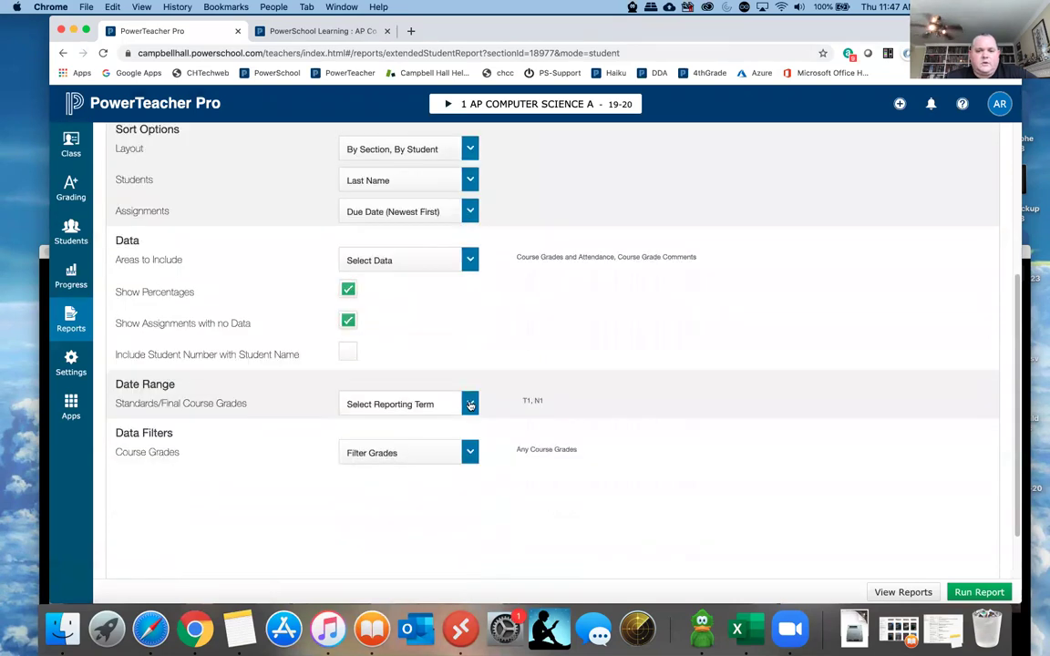
Remove T1 from the report's reporting terms so only N1 remains.
{"action": "left_click", "coordinate": [433, 398]}
{"action": "left_click", "coordinate": [466, 504]}
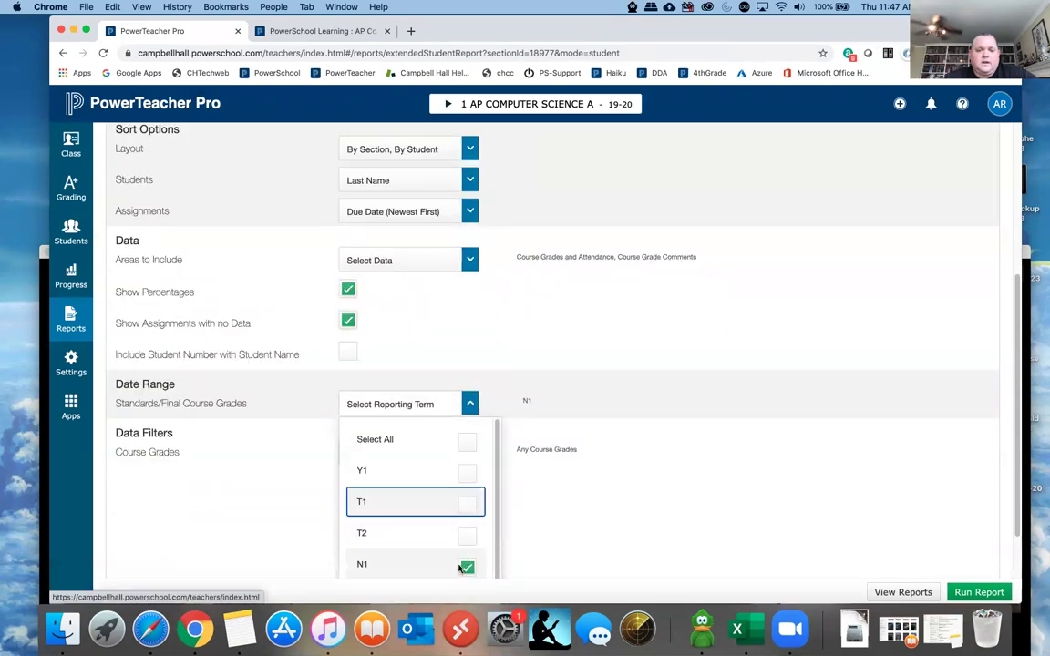
{"action": "scroll", "coordinate": [410, 511], "scroll_direction": "down", "scroll_amount": 2}
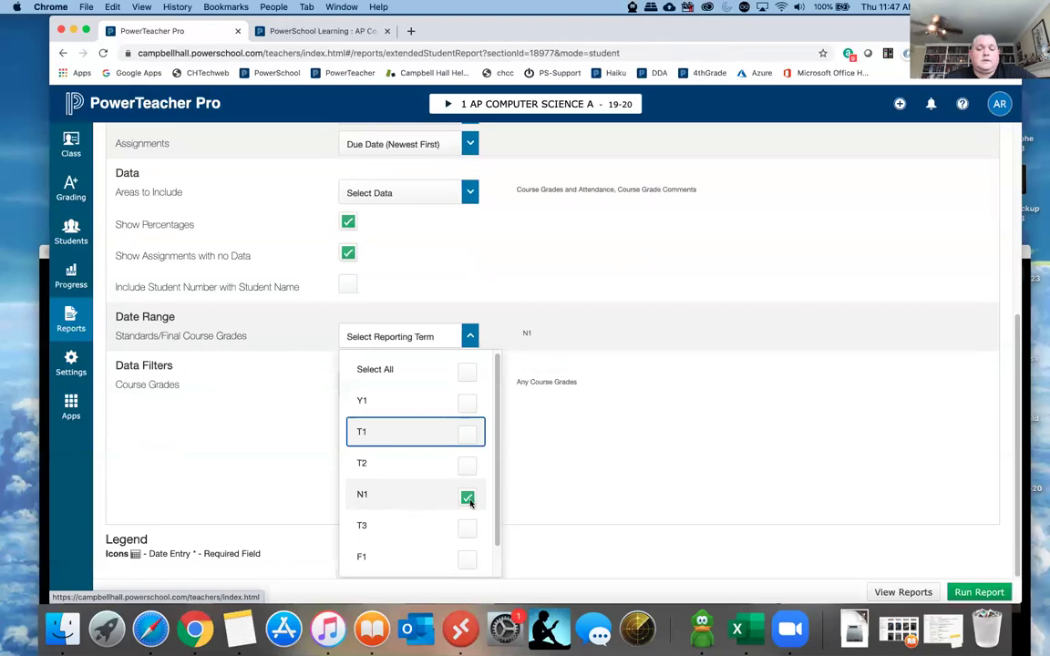
{"action": "left_click", "coordinate": [537, 468]}
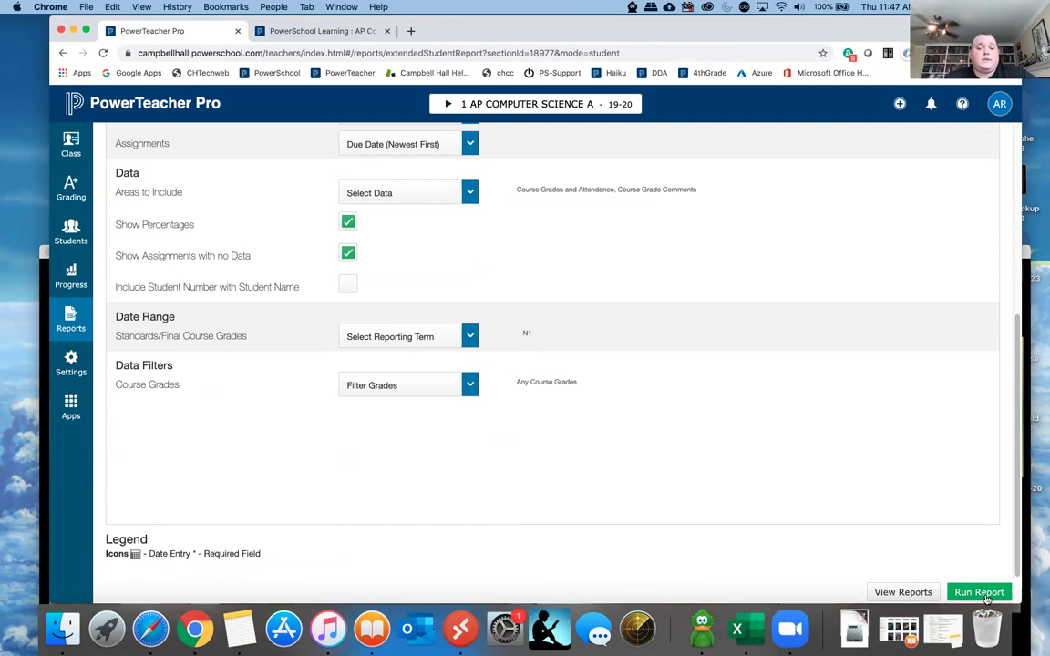
{"action": "scroll", "coordinate": [594, 467], "scroll_direction": "up", "scroll_amount": 5}
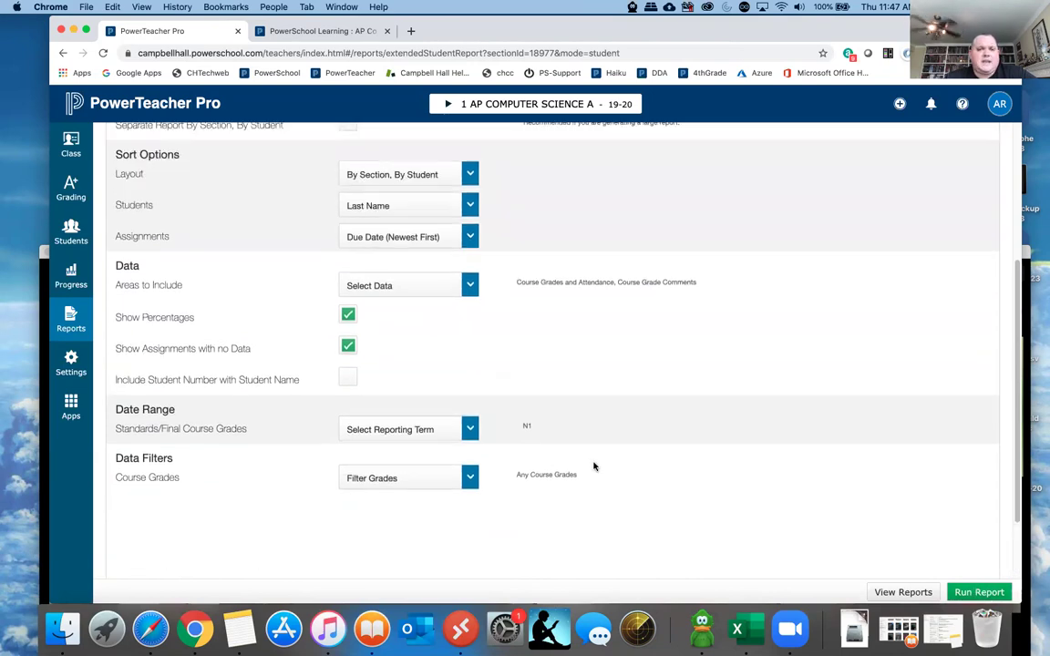
{"action": "scroll", "coordinate": [593, 467], "scroll_direction": "up", "scroll_amount": 1}
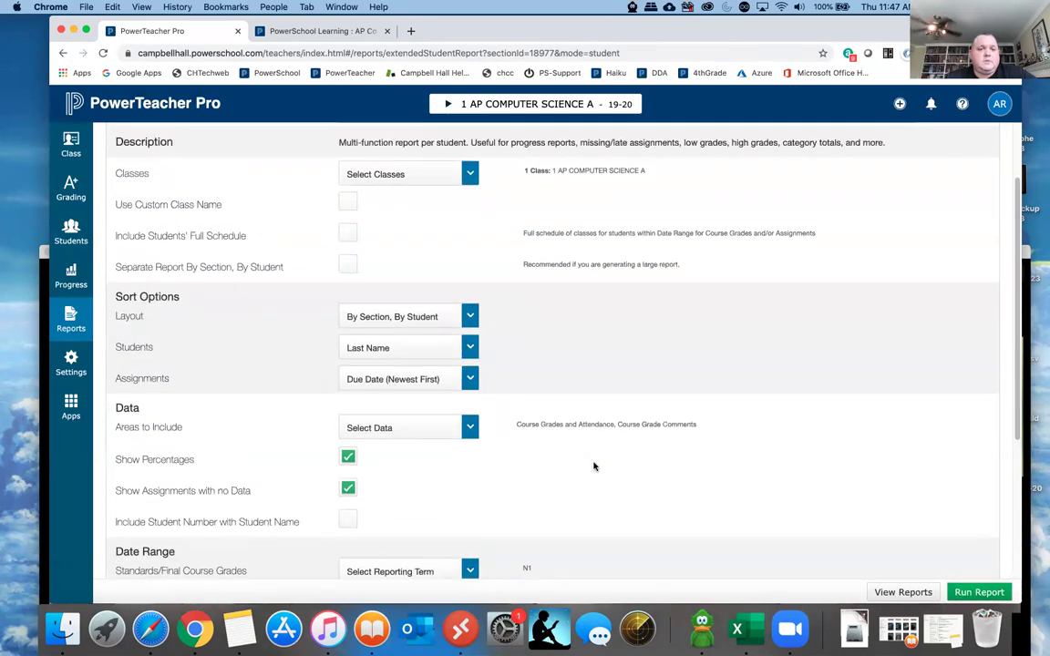
{"action": "scroll", "coordinate": [593, 467], "scroll_direction": "up", "scroll_amount": 2}
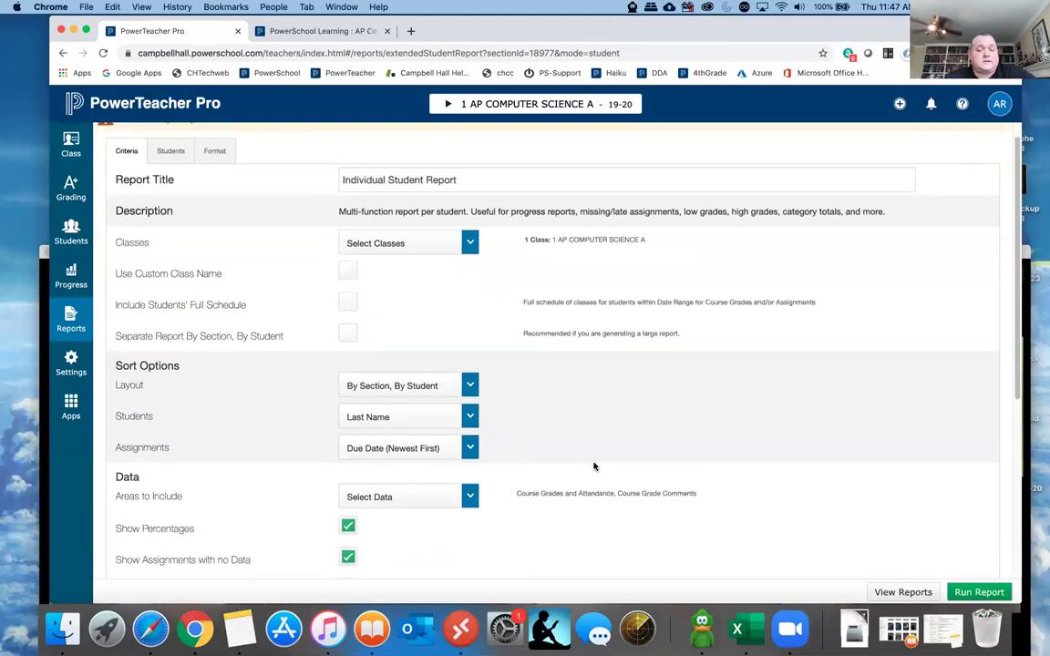
{"action": "scroll", "coordinate": [593, 464], "scroll_direction": "down", "scroll_amount": 5}
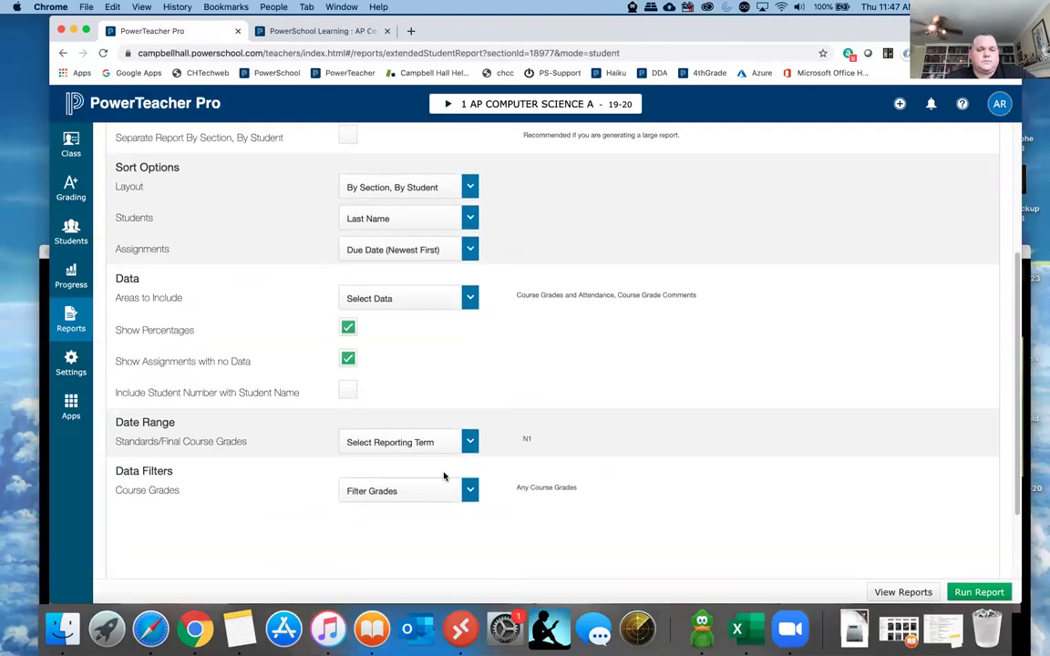
Review the Display Settings page.
{"action": "left_click", "coordinate": [69, 361]}
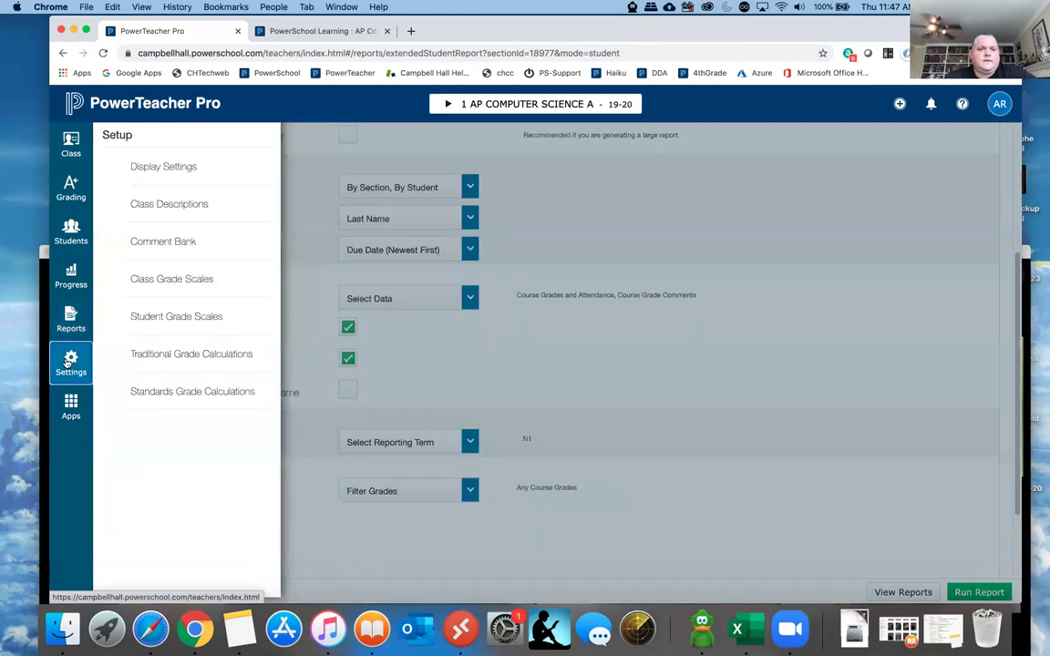
{"action": "left_click", "coordinate": [181, 169]}
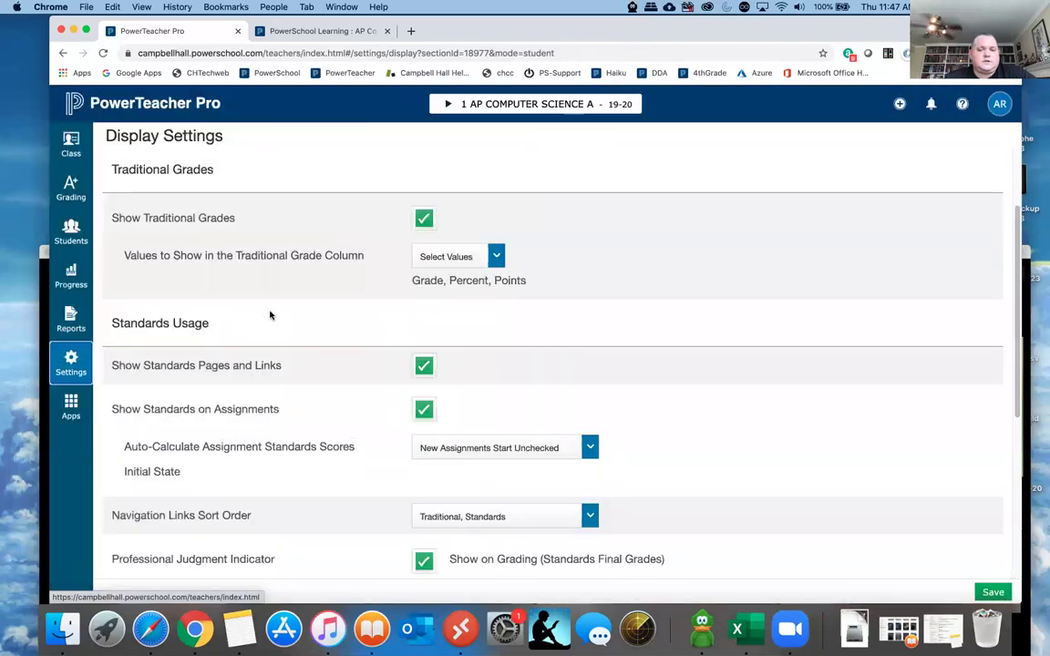
{"action": "scroll", "coordinate": [270, 315], "scroll_direction": "down", "scroll_amount": 5}
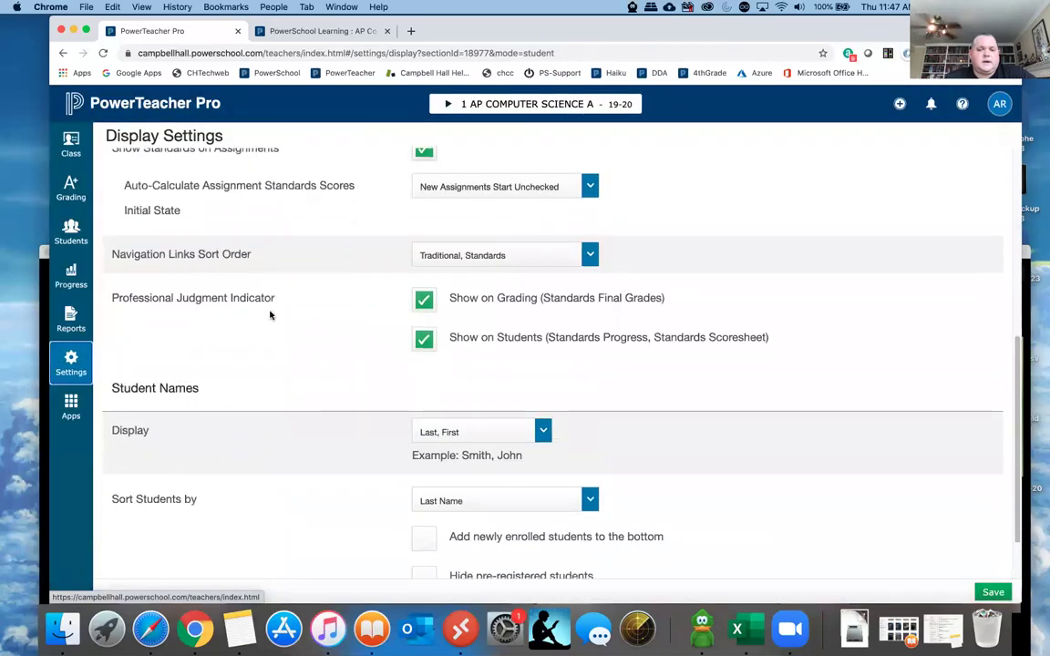
{"action": "scroll", "coordinate": [270, 315], "scroll_direction": "down", "scroll_amount": 1}
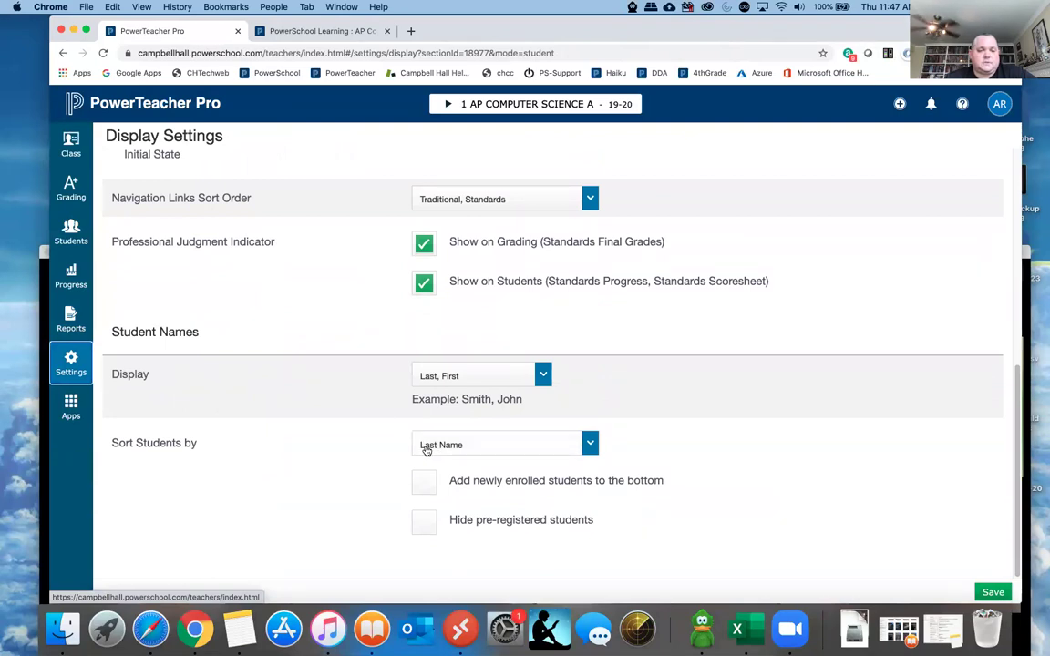
View Class Descriptions with custom name 'AP COMPUTER SCIENCE A', then the Class Grade Scales page.
{"action": "left_click", "coordinate": [72, 366]}
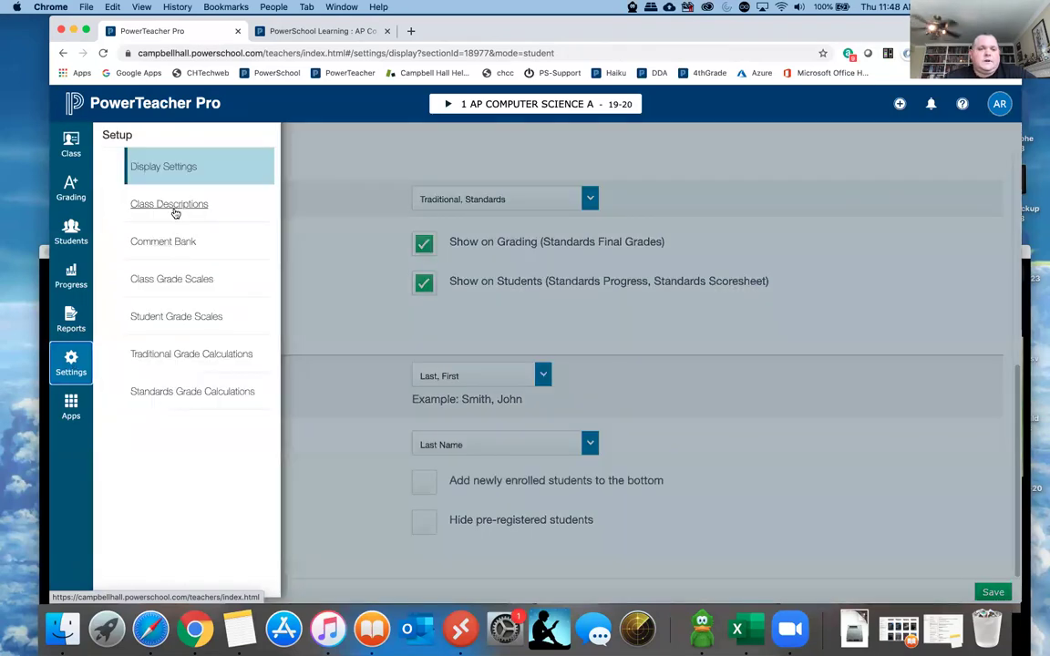
{"action": "left_click", "coordinate": [171, 208]}
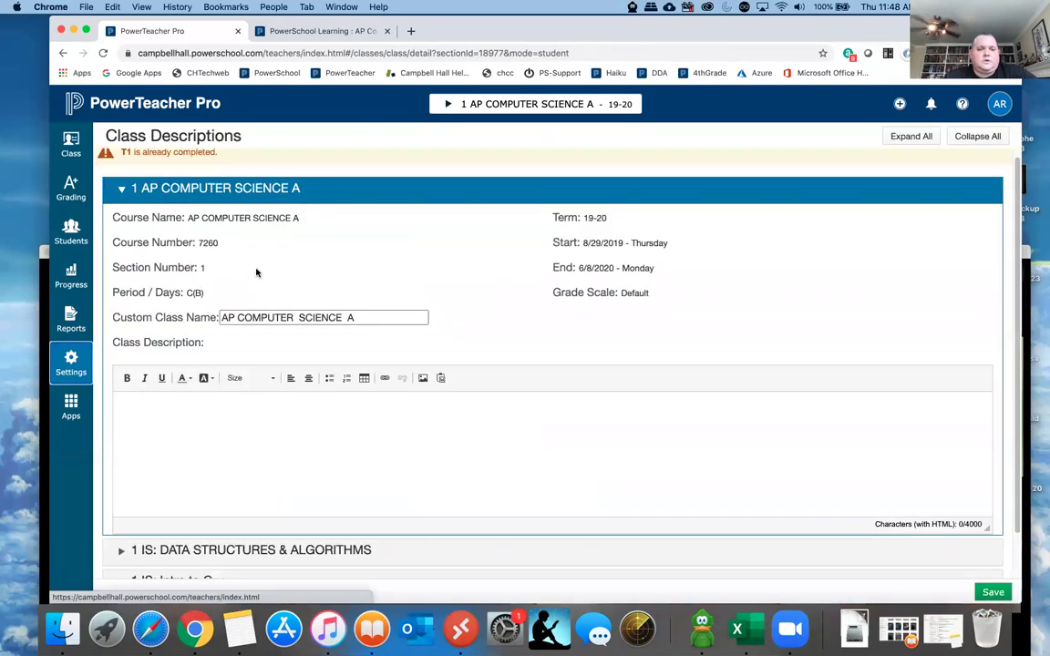
{"action": "left_click", "coordinate": [356, 317]}
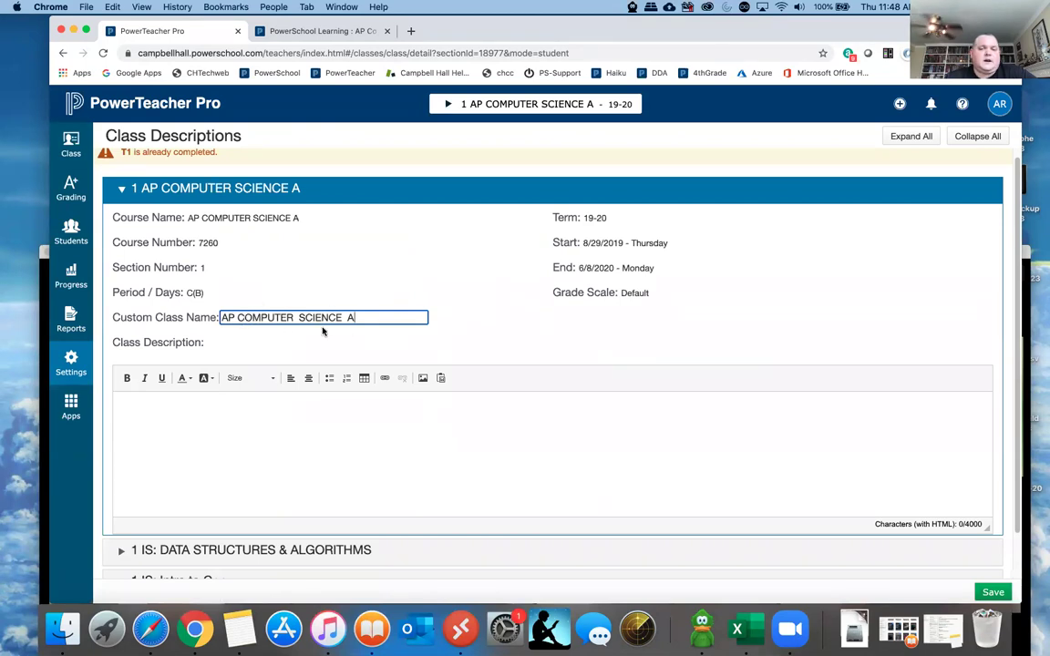
{"action": "scroll", "coordinate": [346, 300], "scroll_direction": "up", "scroll_amount": 1}
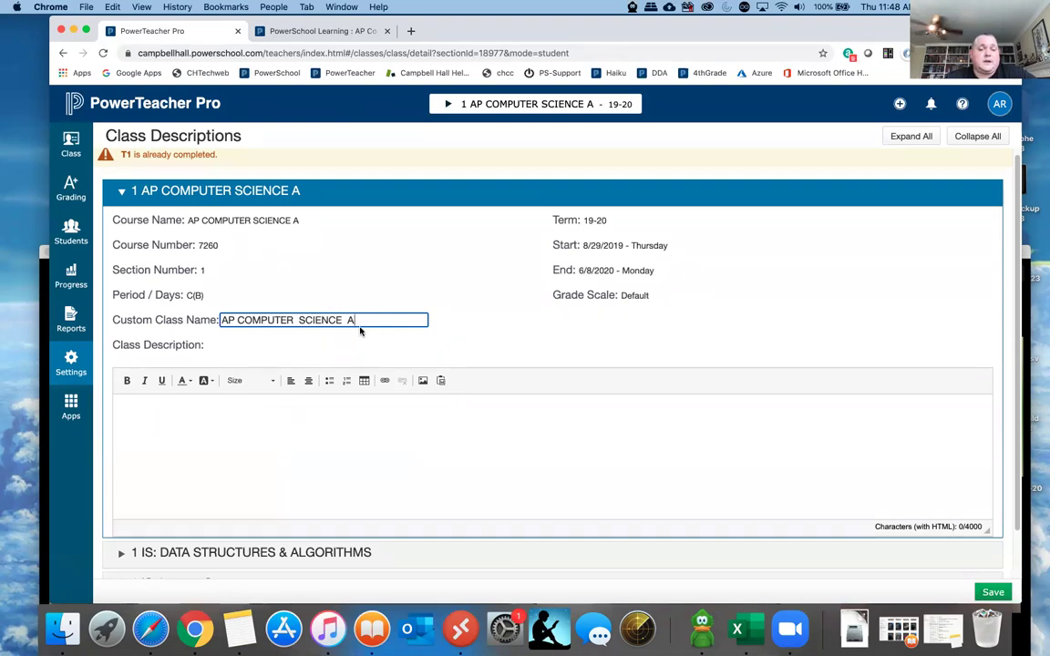
{"action": "left_click", "coordinate": [70, 361]}
{"action": "left_click", "coordinate": [169, 281]}
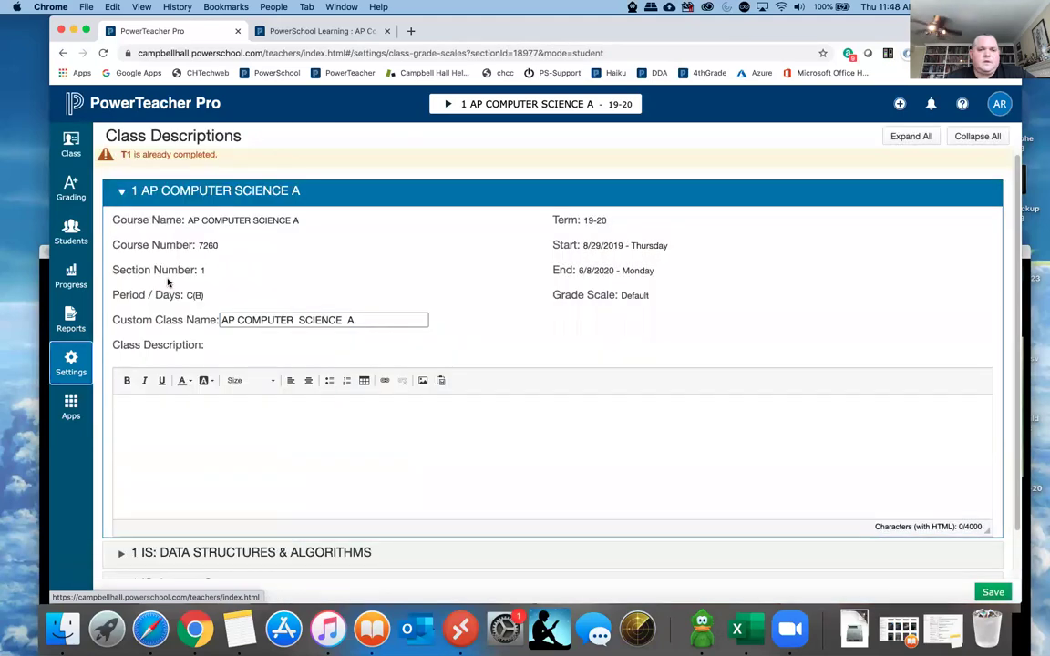
Browse Student Grade Scales, then Traditional Grade Calculations showing each term's formula type.
{"action": "left_click", "coordinate": [70, 361]}
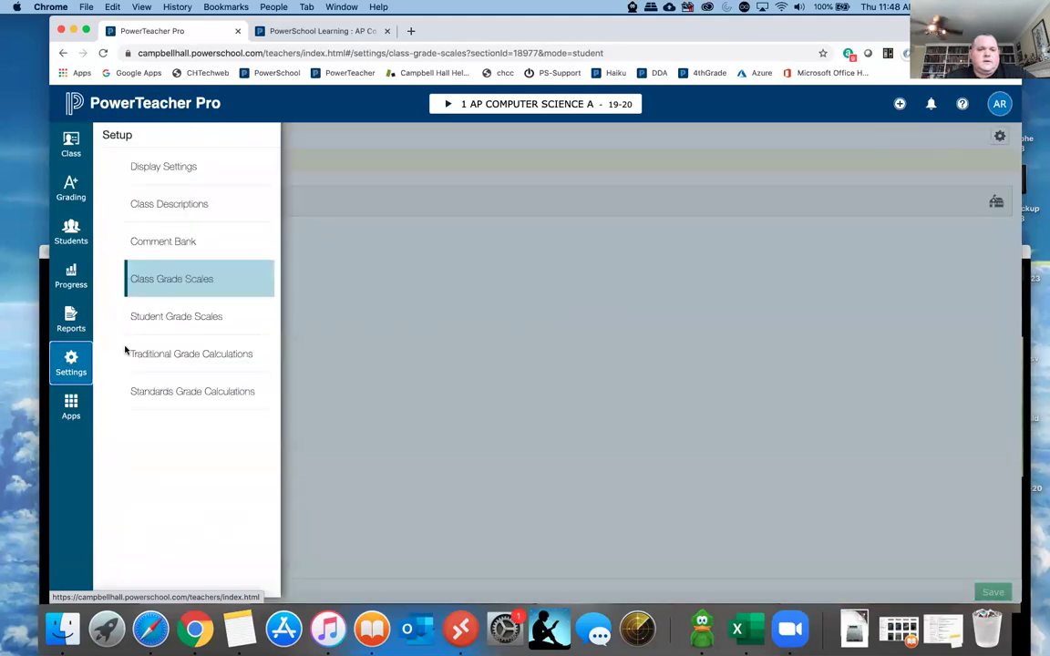
{"action": "left_click", "coordinate": [171, 320]}
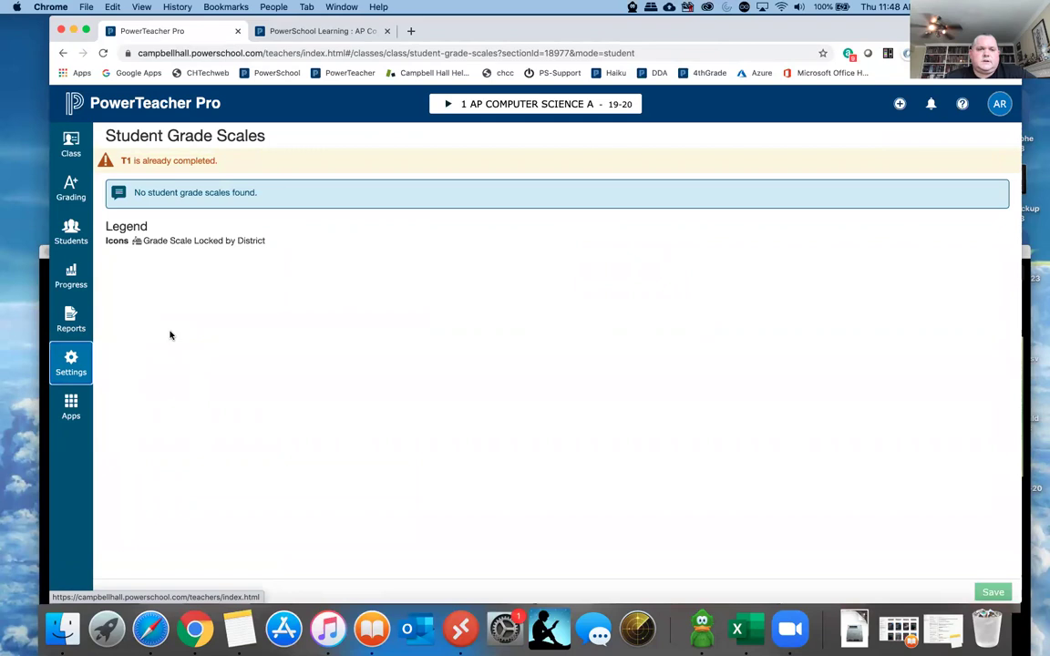
{"action": "left_click", "coordinate": [70, 361]}
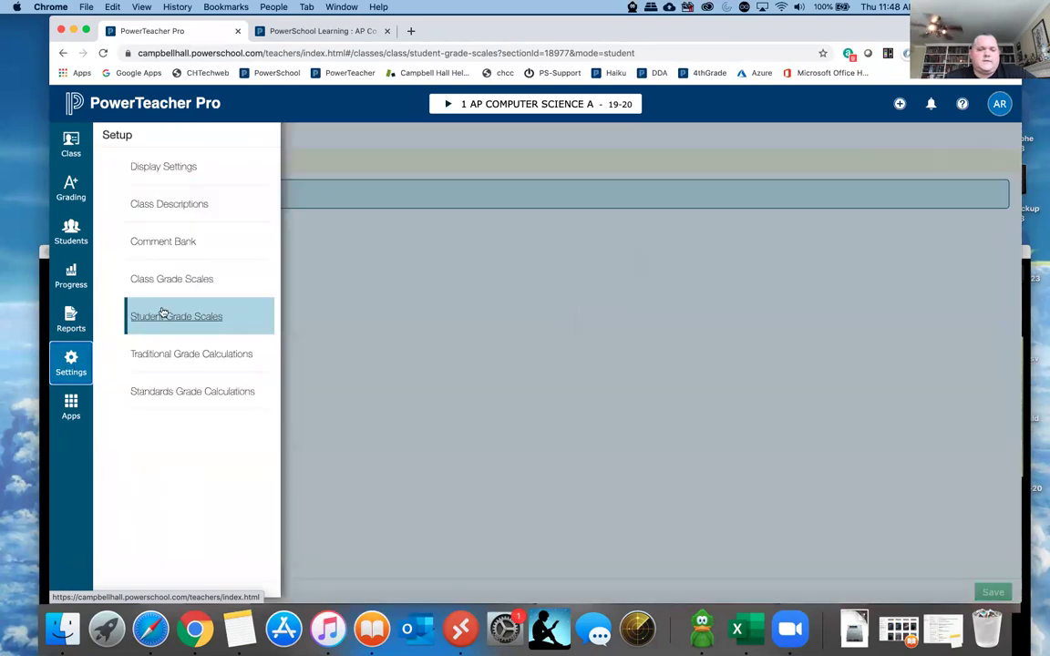
{"action": "left_click", "coordinate": [201, 355]}
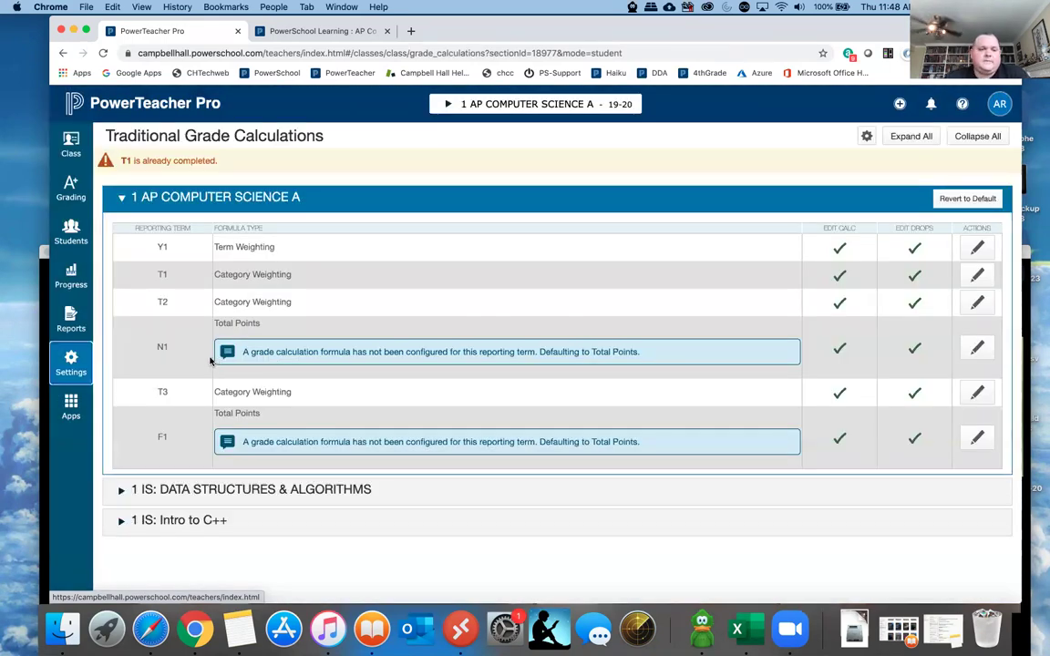
{"action": "left_click", "coordinate": [71, 404]}
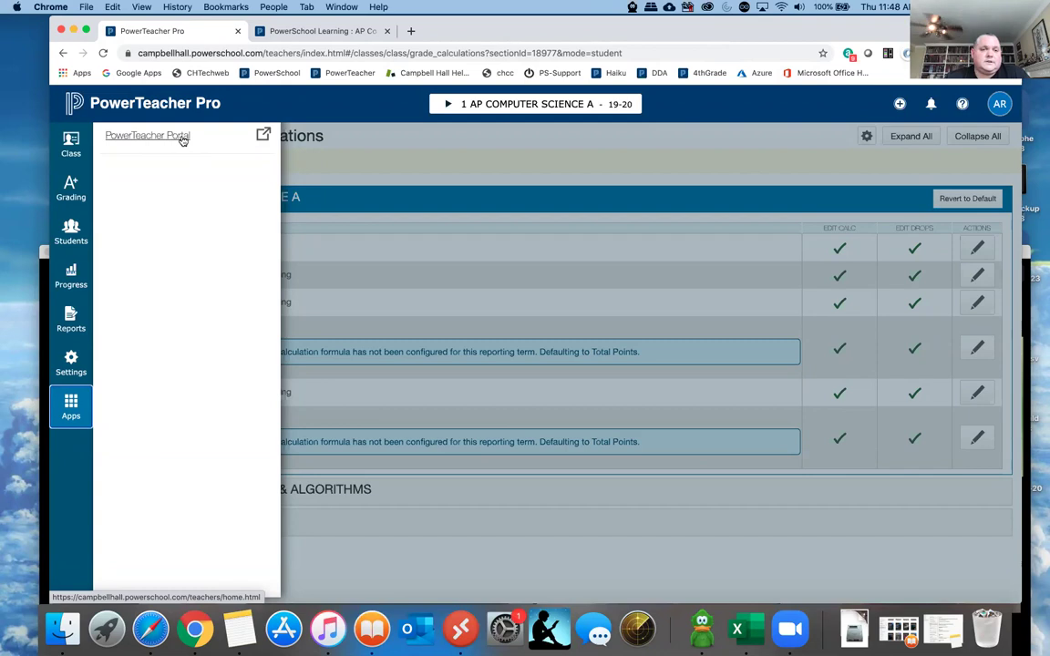
Close the Apps and Class flyouts and shift the Chrome window right to reveal the call.
{"action": "left_click", "coordinate": [66, 369]}
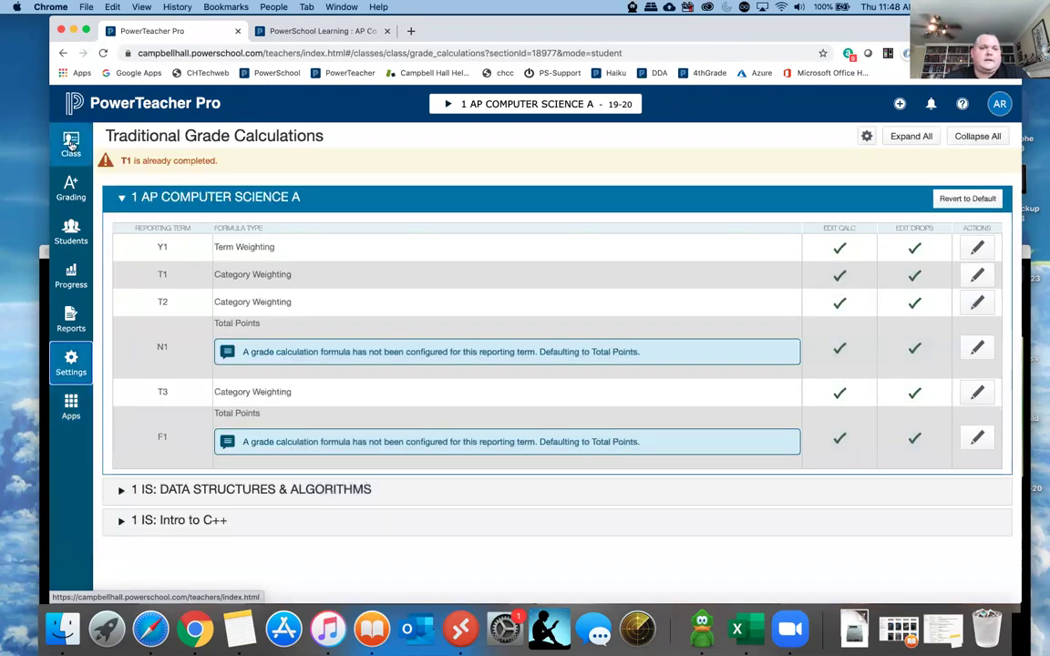
{"action": "left_click", "coordinate": [71, 143]}
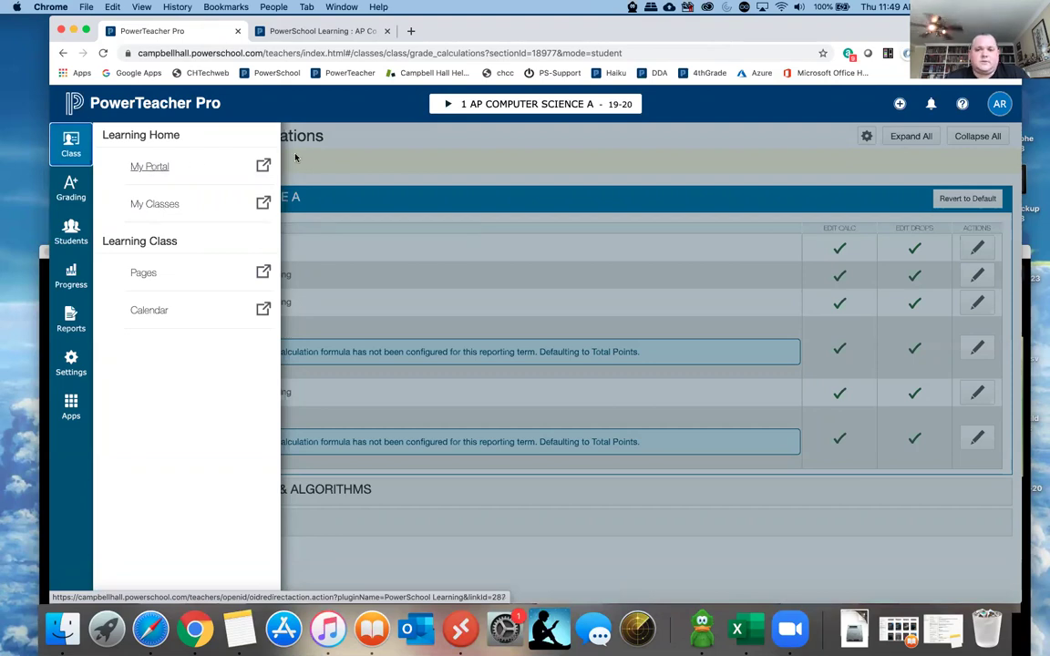
{"action": "left_click", "coordinate": [353, 131]}
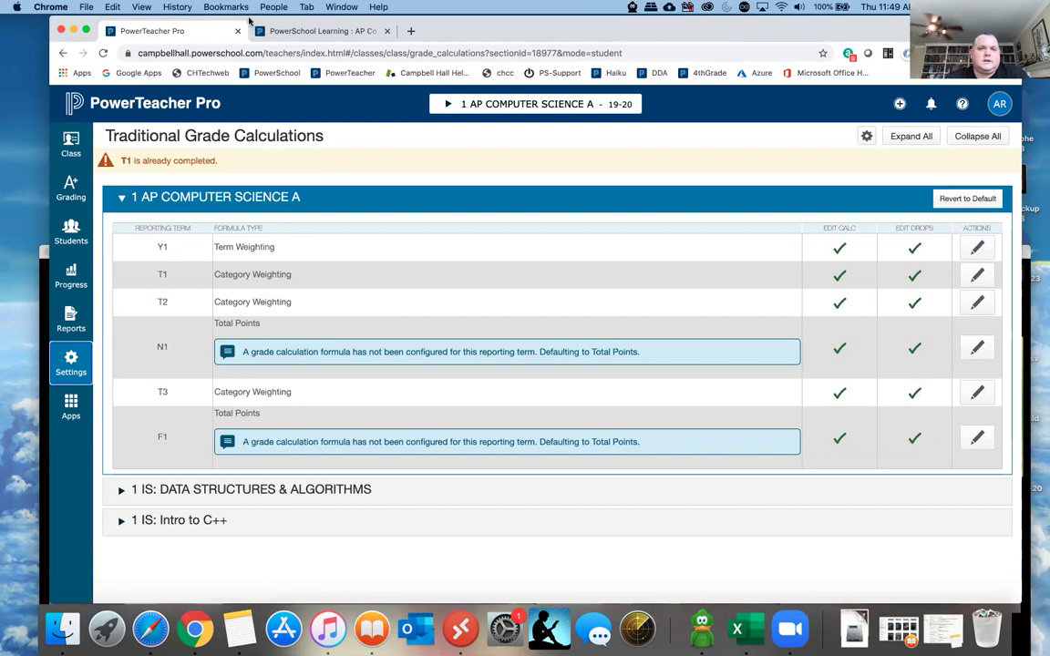
{"action": "left_click_drag", "start_coordinate": [249, 22], "coordinate": [327, 22]}
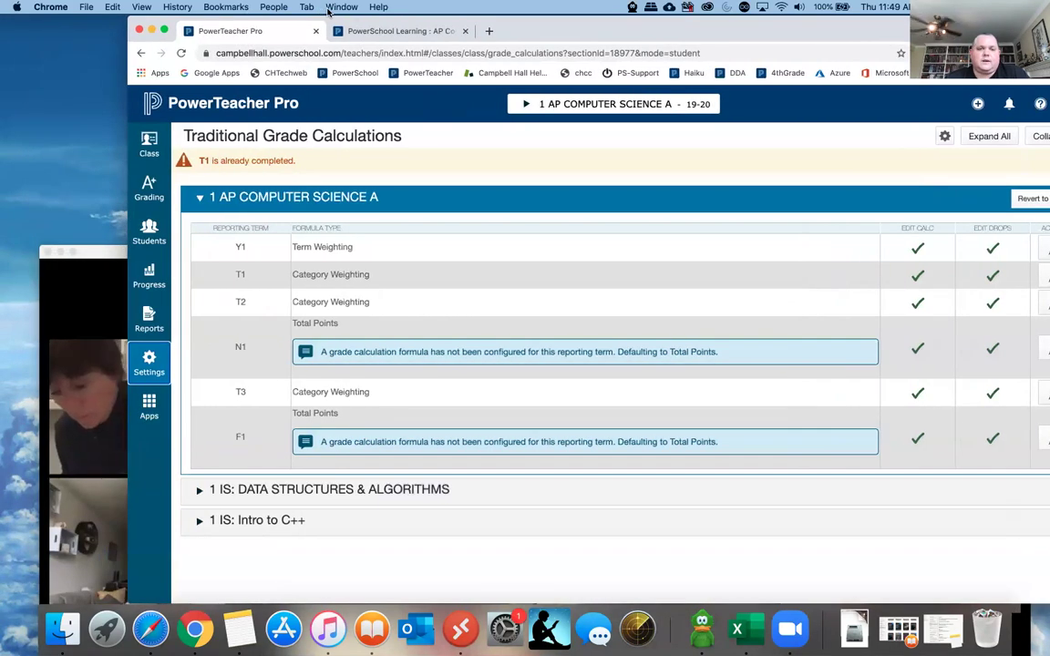
Enlarge the Zoom meeting window and drag it lower to uncover the grade calculations page.
{"action": "left_click", "coordinate": [104, 284]}
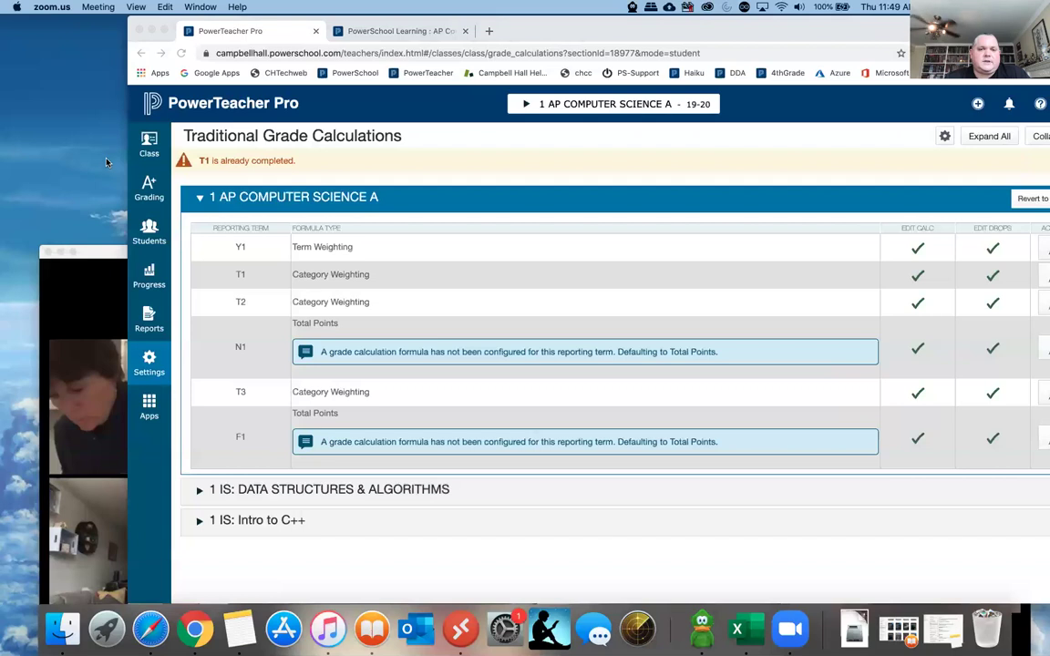
{"action": "double_click", "coordinate": [95, 253]}
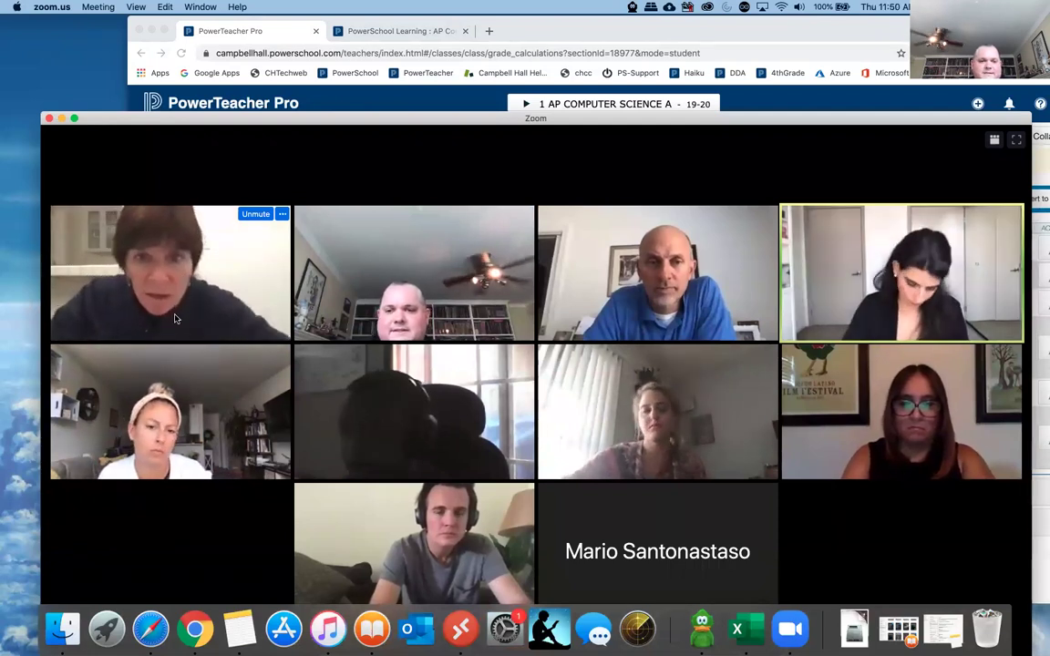
{"action": "left_click_drag", "start_coordinate": [217, 119], "coordinate": [207, 22]}
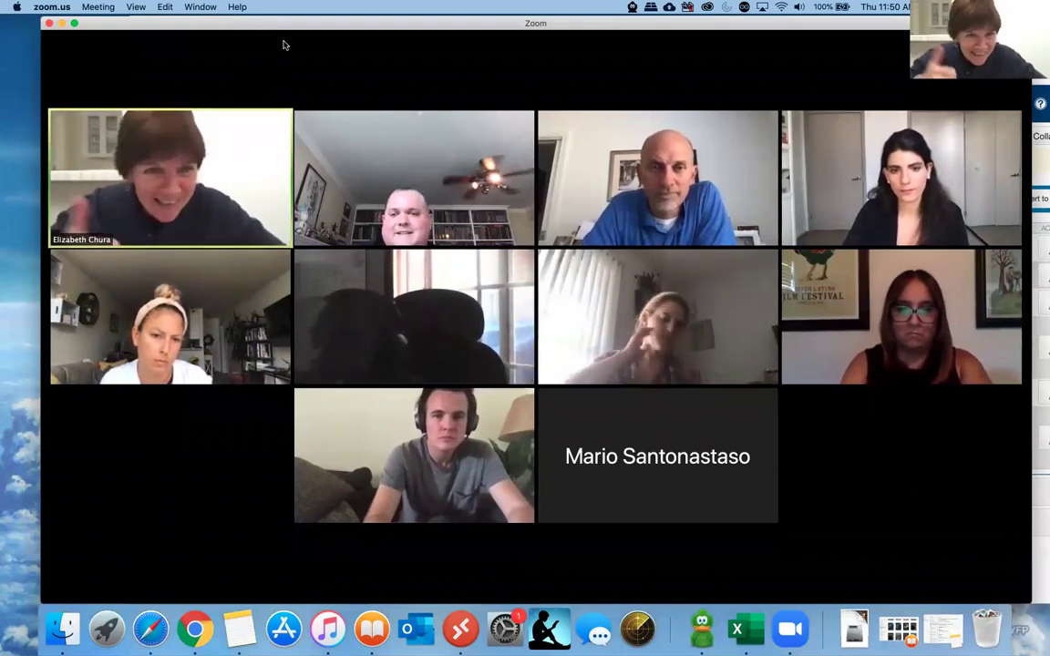
{"action": "left_click_drag", "start_coordinate": [281, 42], "coordinate": [286, 342]}
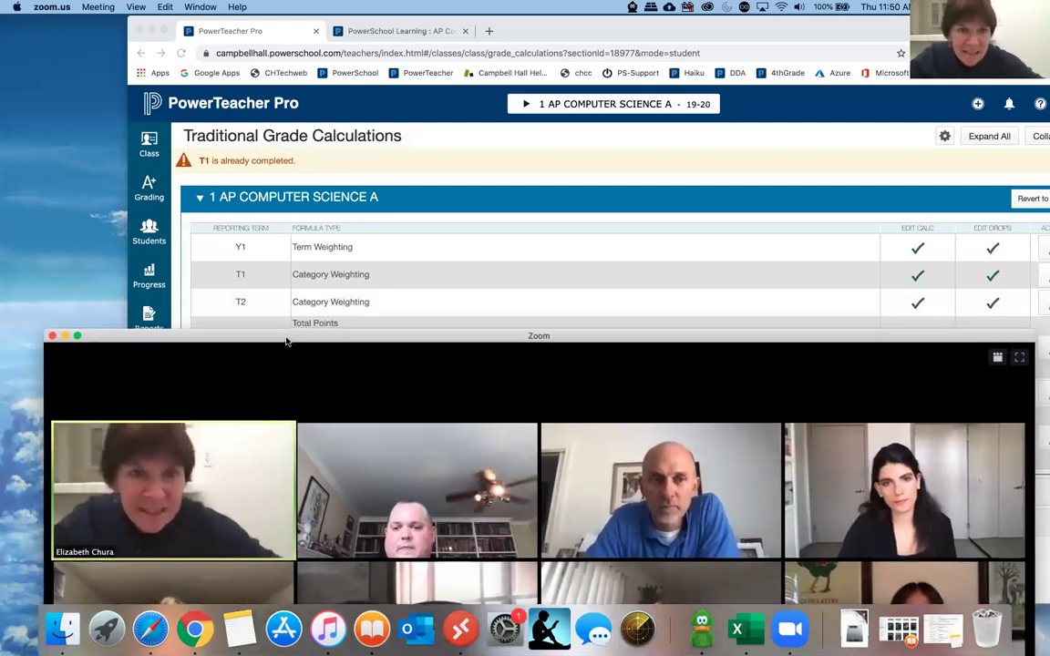
Open the first student's Demographics page and nudge the browser window right and lower.
{"action": "left_click", "coordinate": [229, 172]}
{"action": "left_click", "coordinate": [149, 232]}
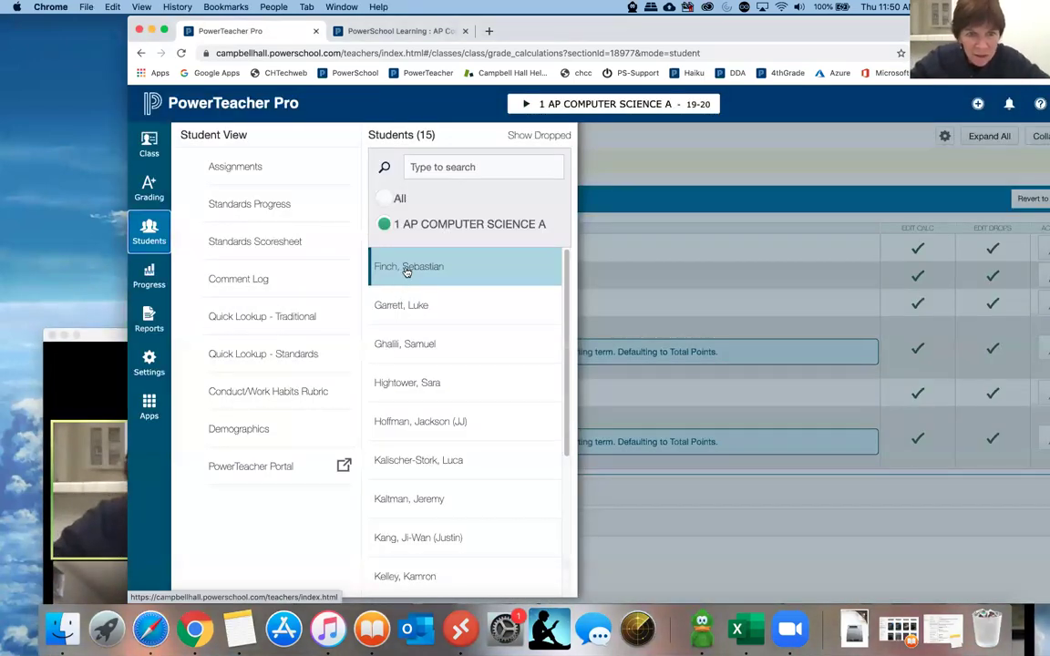
{"action": "left_click", "coordinate": [398, 267]}
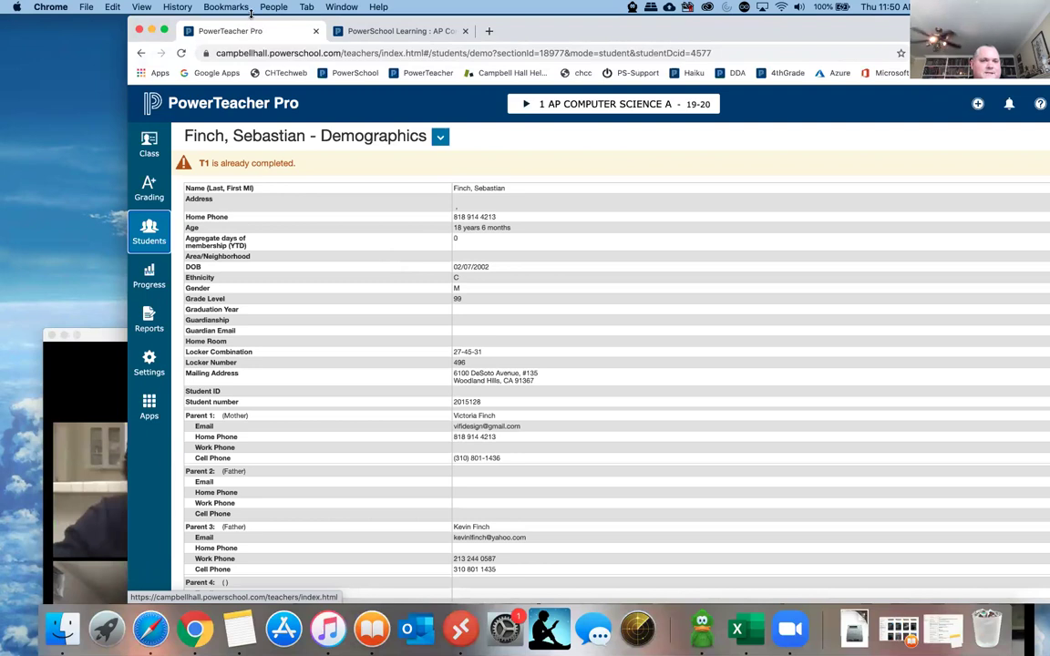
{"action": "left_click_drag", "start_coordinate": [255, 17], "coordinate": [283, 17]}
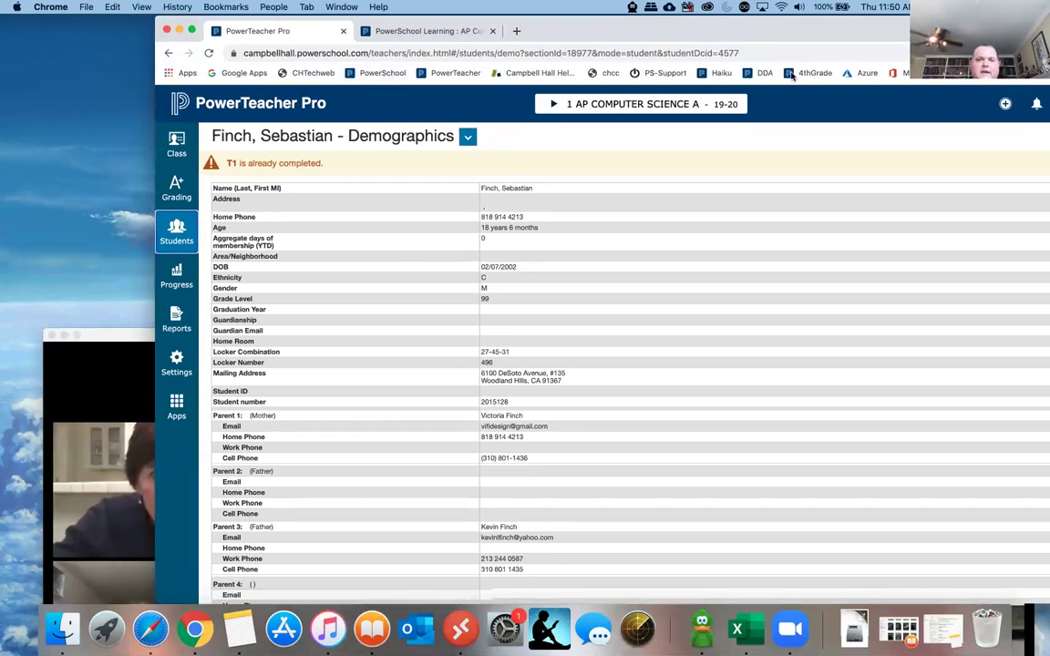
{"action": "left_click_drag", "start_coordinate": [799, 29], "coordinate": [791, 79]}
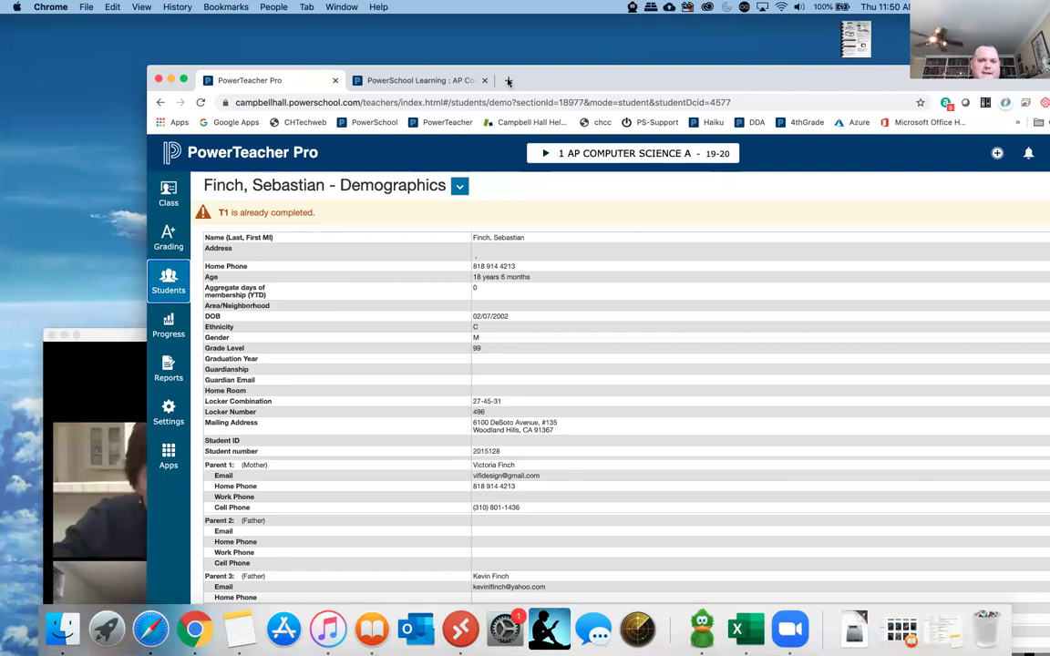
Open the PowerSchool SIS teacher start page from the linked apps list.
{"action": "left_click", "coordinate": [169, 453]}
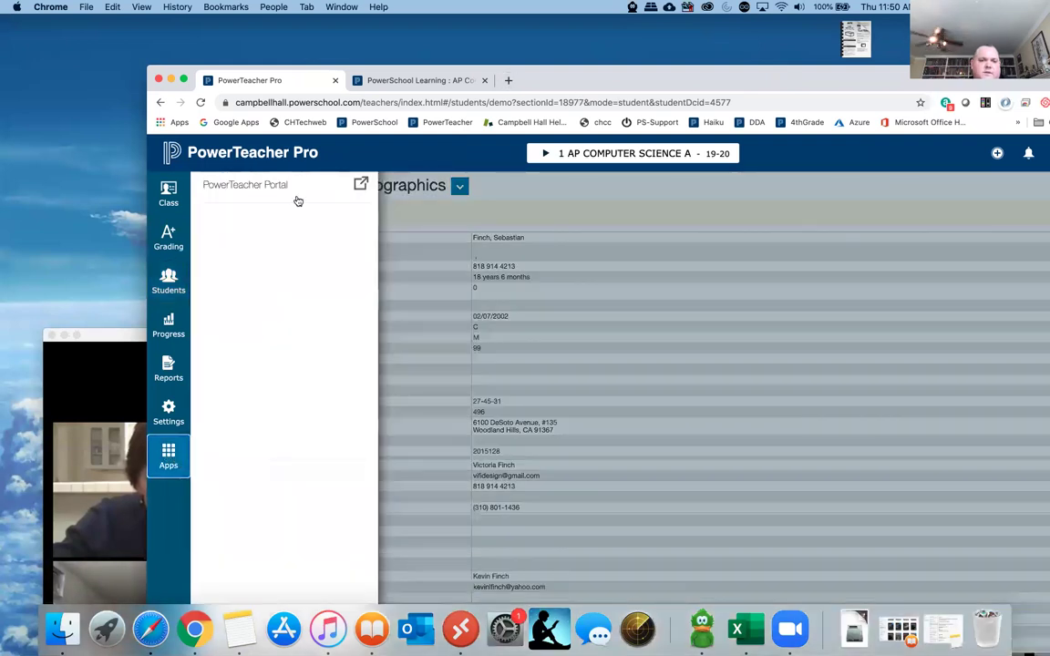
{"action": "left_click", "coordinate": [276, 183]}
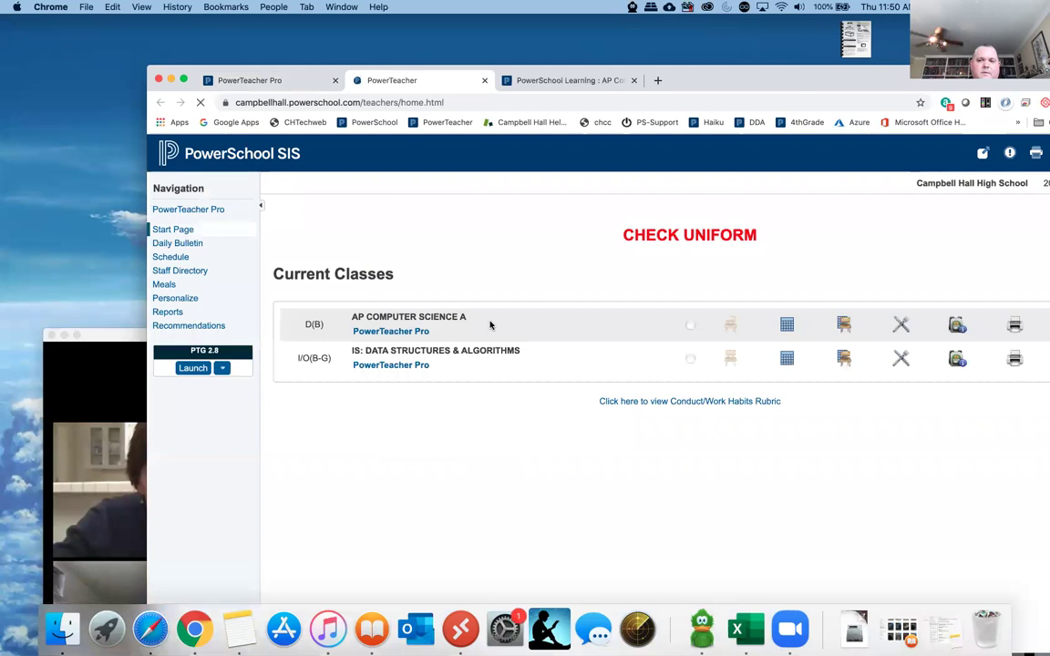
{"action": "left_click_drag", "start_coordinate": [682, 79], "coordinate": [655, 76]}
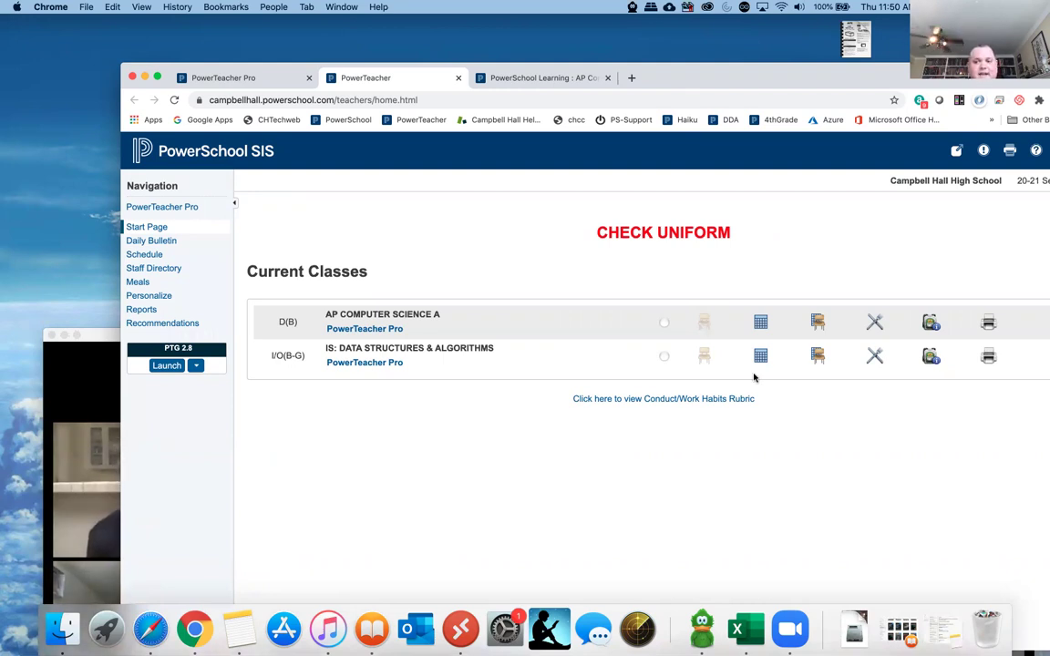
Open the first AP Computer Science A student's schedule and show their Special Education details.
{"action": "left_click", "coordinate": [931, 323]}
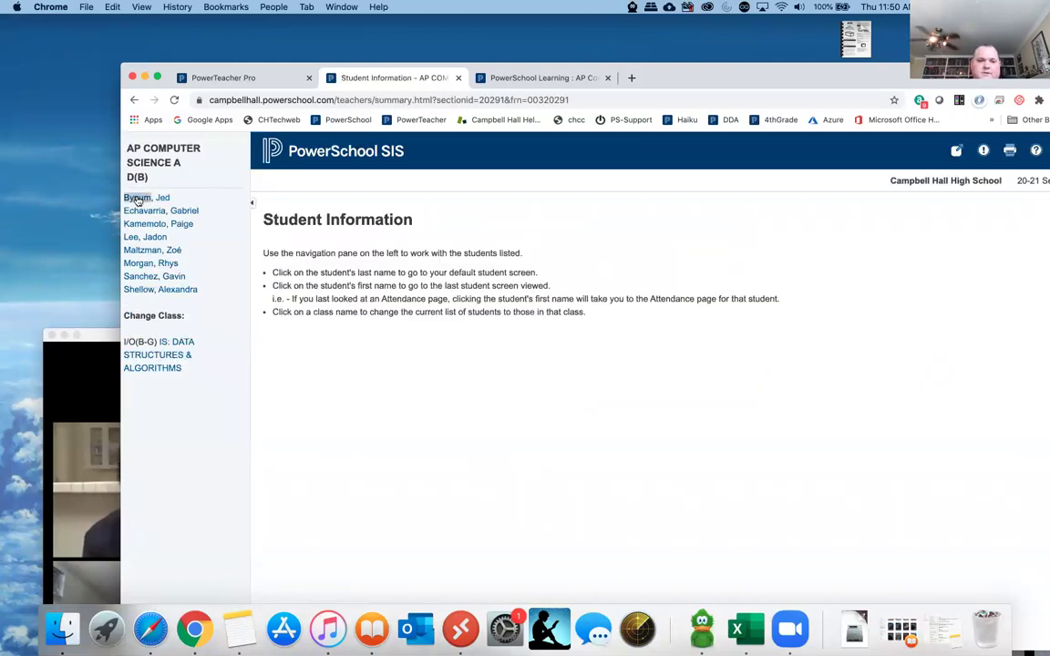
{"action": "left_click", "coordinate": [136, 198]}
{"action": "left_click", "coordinate": [141, 210]}
{"action": "left_click", "coordinate": [137, 198]}
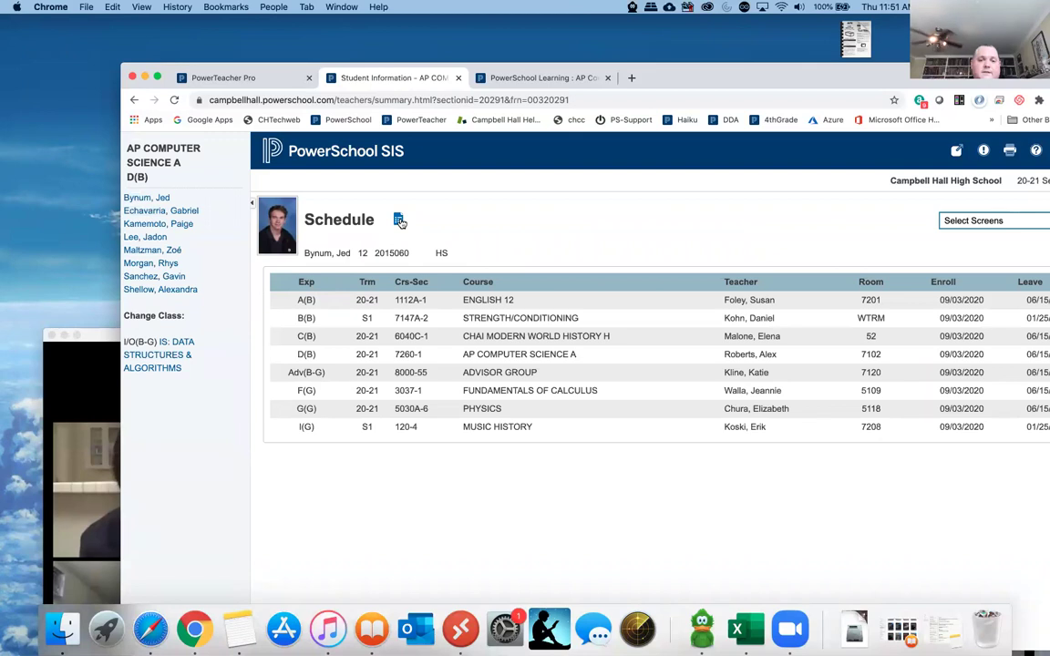
{"action": "left_click", "coordinate": [398, 220]}
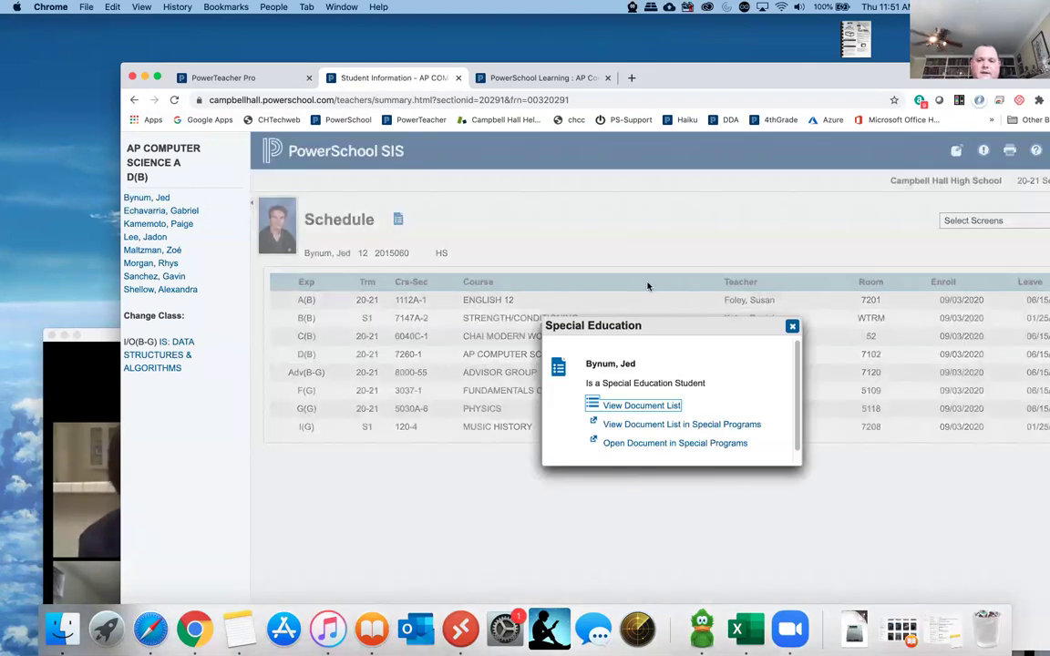
Open the student's document in Special Programs and view the attached Ed Plan PDF.
{"action": "left_click", "coordinate": [675, 444]}
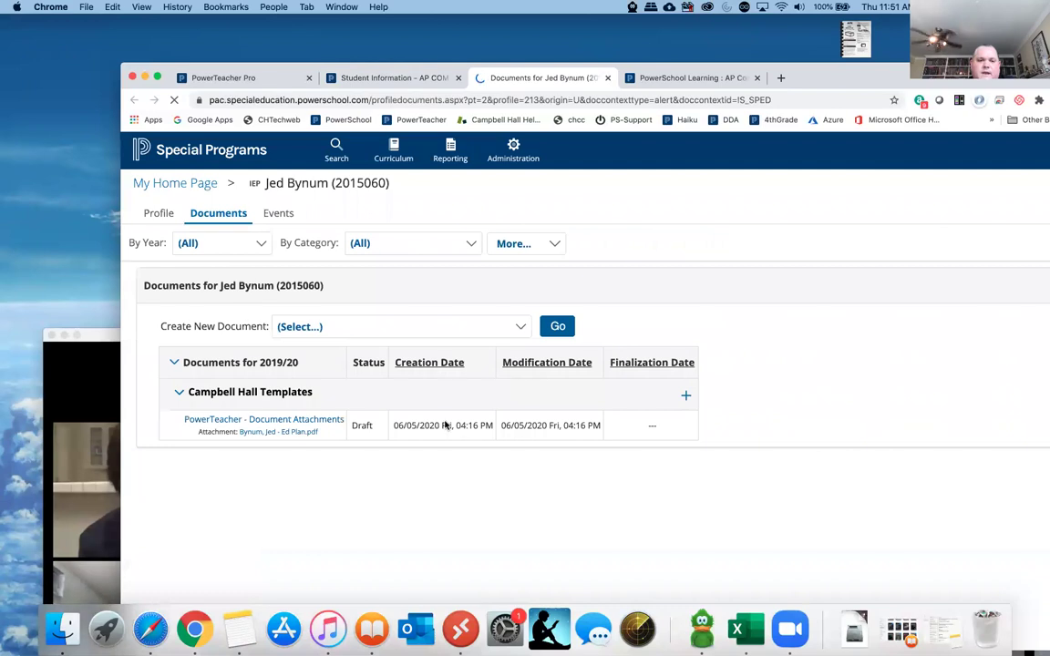
{"action": "left_click", "coordinate": [277, 432]}
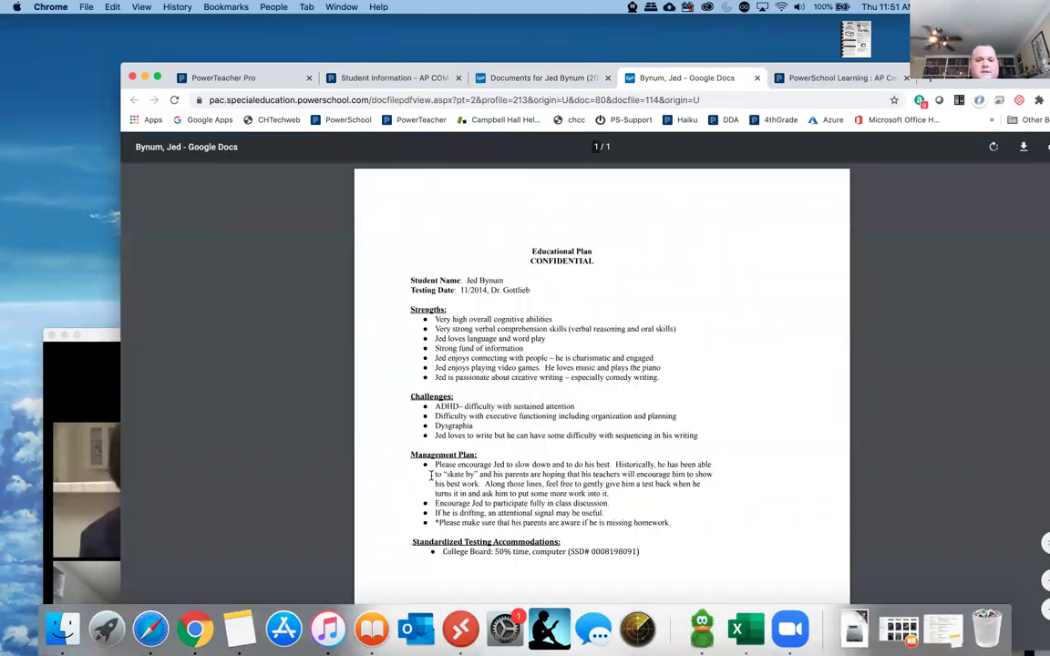
{"action": "left_click_drag", "start_coordinate": [245, 70], "coordinate": [376, 82]}
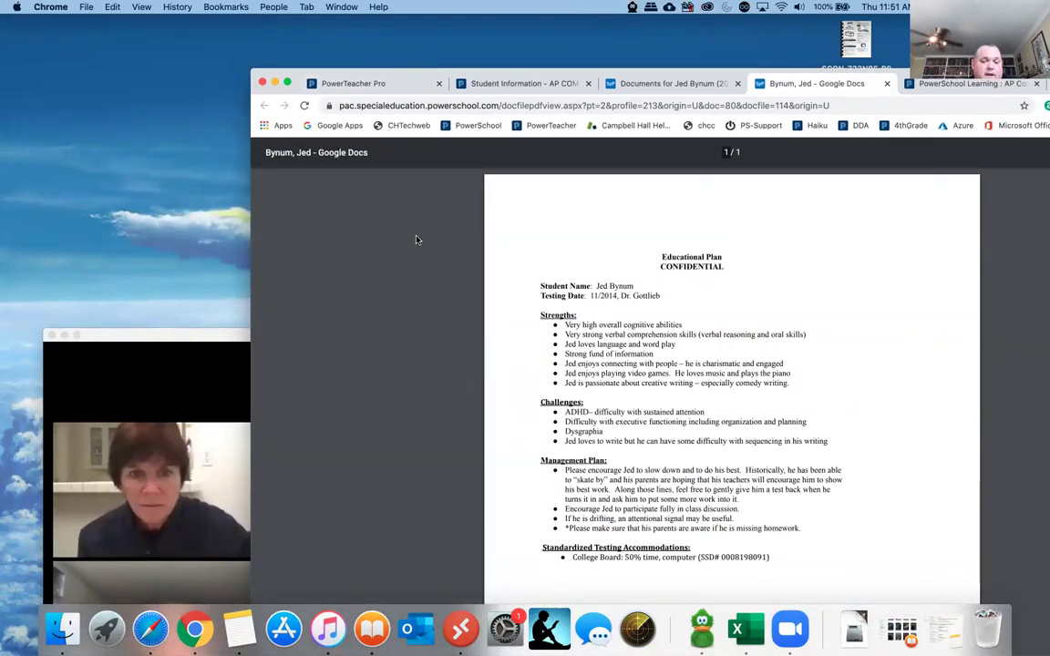
Close the Ed Plan PDF viewer and the Special Programs Documents page.
{"action": "left_click", "coordinate": [885, 84]}
{"action": "left_click_drag", "start_coordinate": [309, 72], "coordinate": [352, 69]}
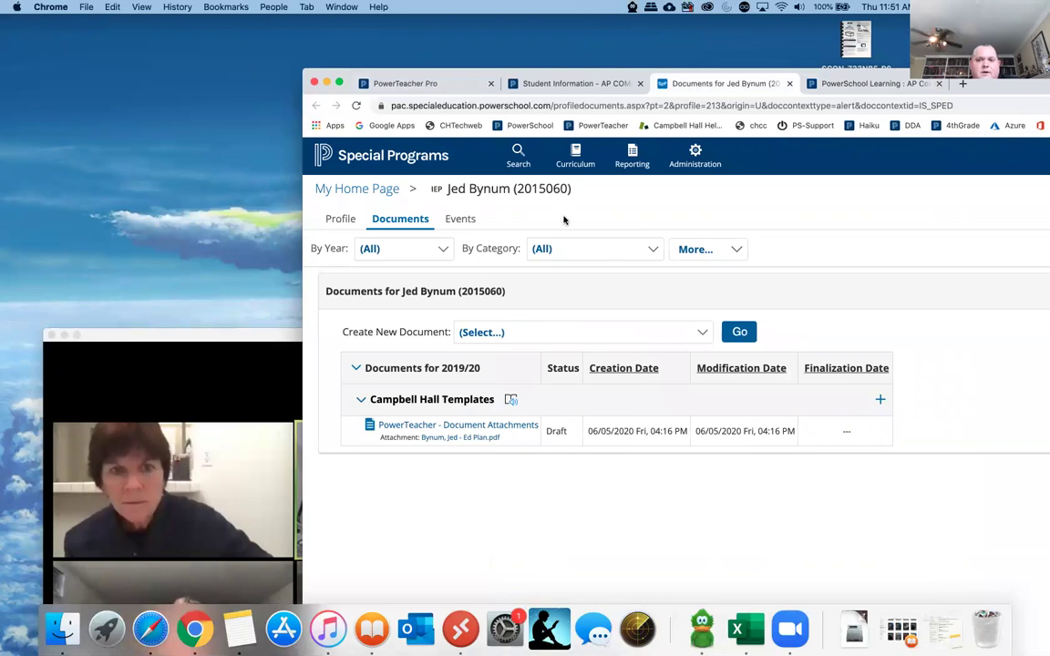
{"action": "left_click", "coordinate": [789, 83]}
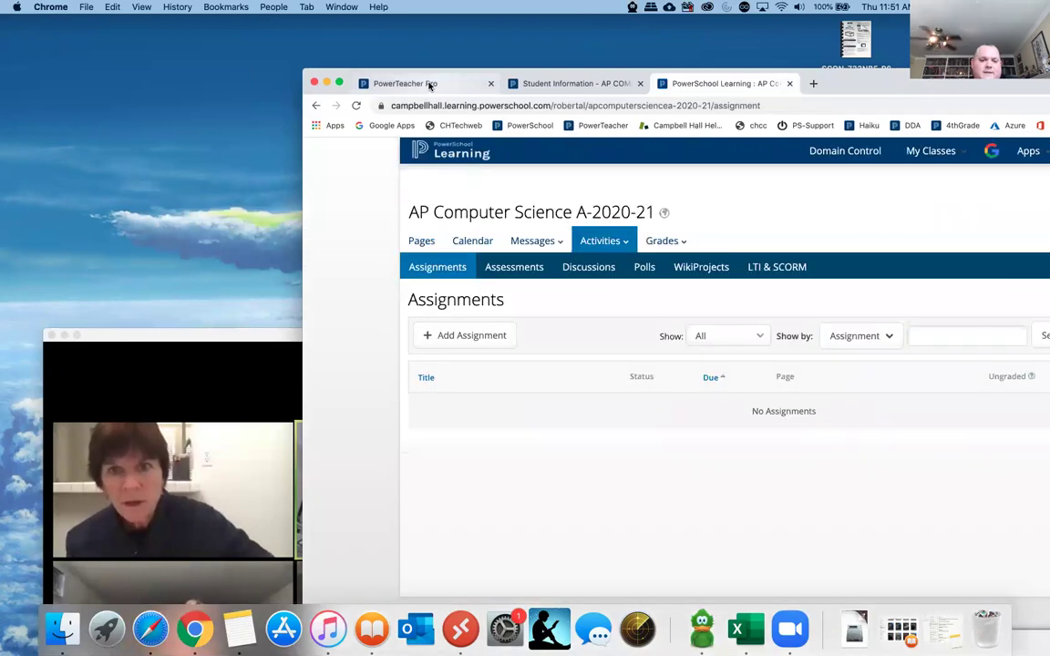
Return to the first student's PowerTeacher Pro Demographics page, then expand Zoom into gallery view below Chrome.
{"action": "left_click", "coordinate": [429, 84]}
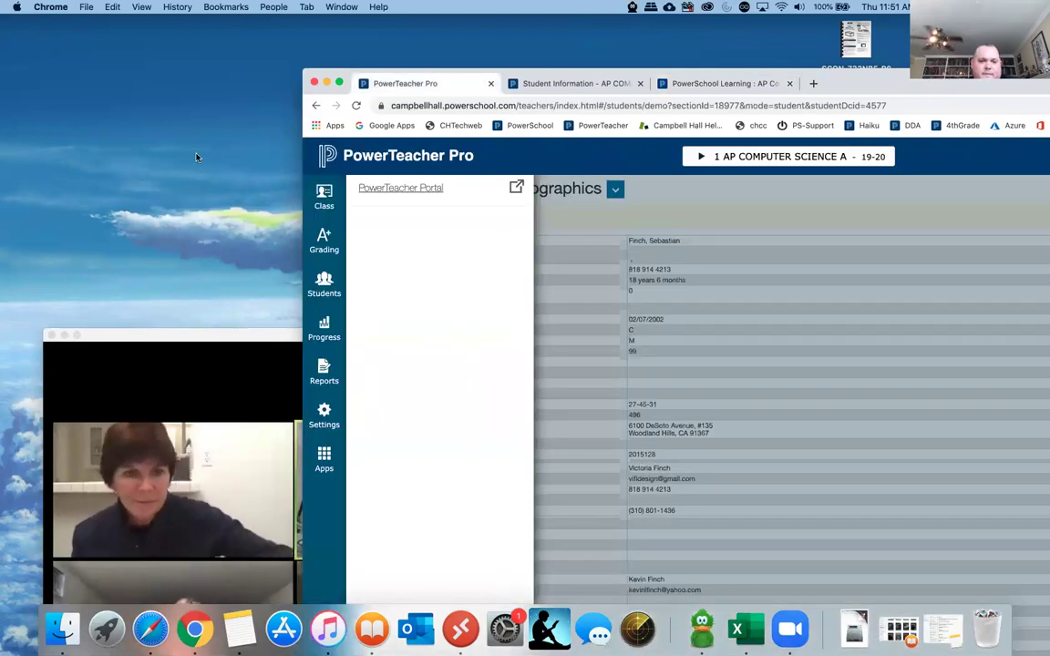
{"action": "left_click", "coordinate": [243, 352]}
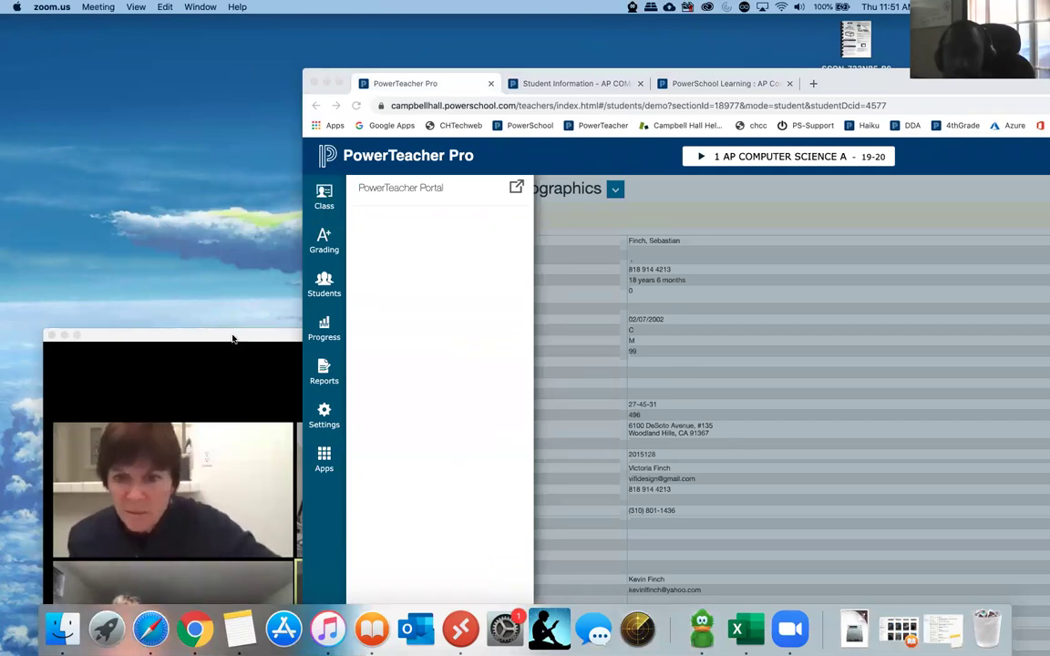
{"action": "left_click_drag", "start_coordinate": [881, 82], "coordinate": [782, 83]}
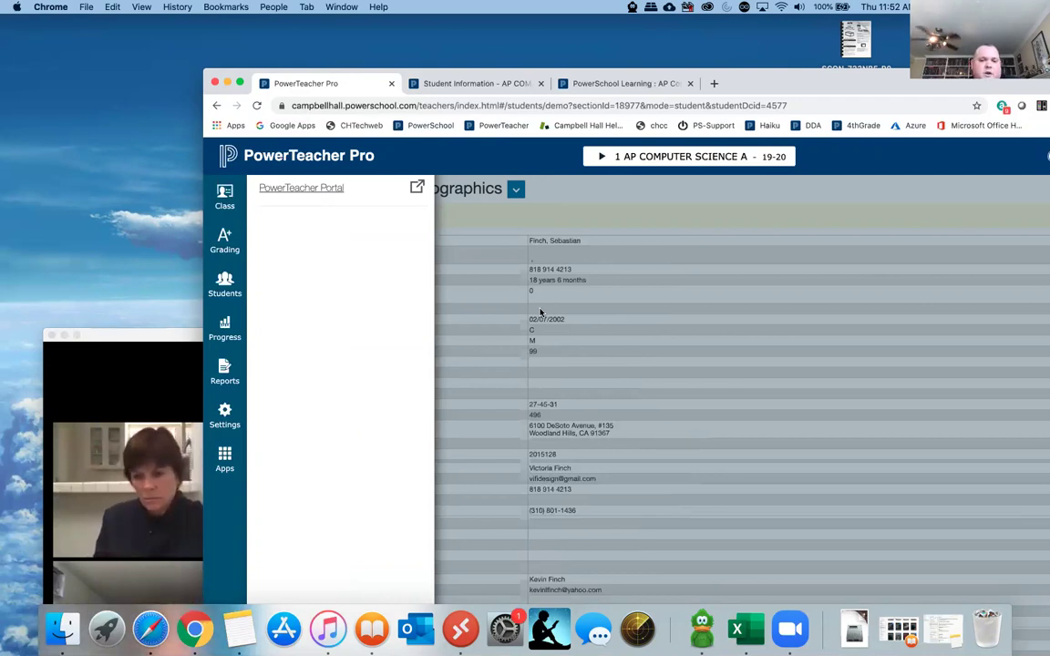
{"action": "double_click", "coordinate": [124, 337]}
{"action": "left_click_drag", "start_coordinate": [124, 260], "coordinate": [132, 358]}
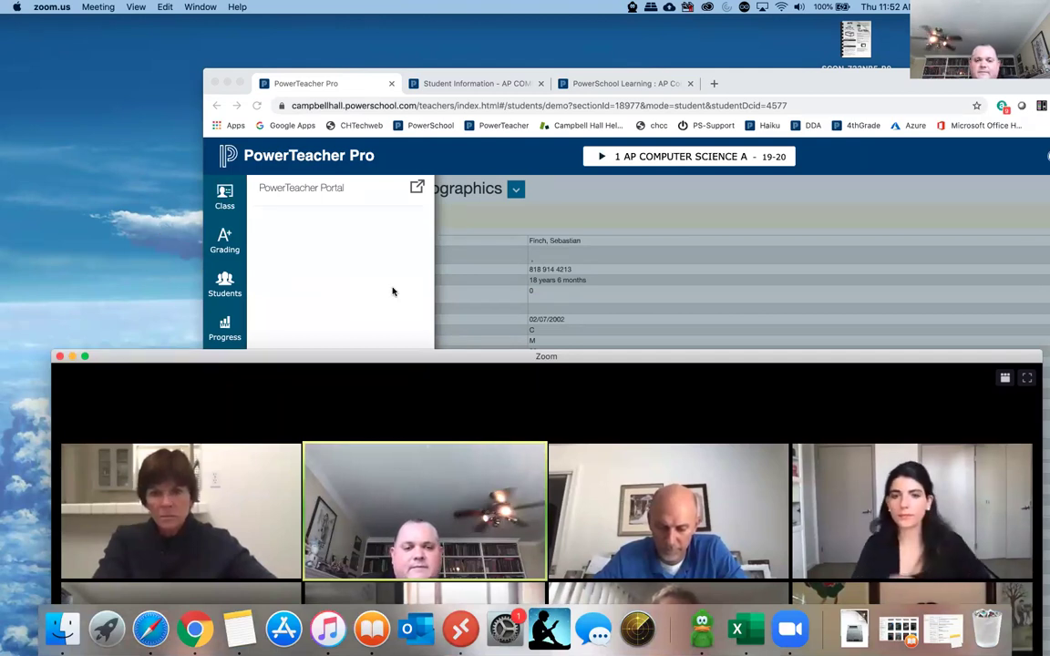
Resize and raise the Zoom gallery over the browser so all ten participants show.
{"action": "left_click_drag", "start_coordinate": [455, 352], "coordinate": [441, 273]}
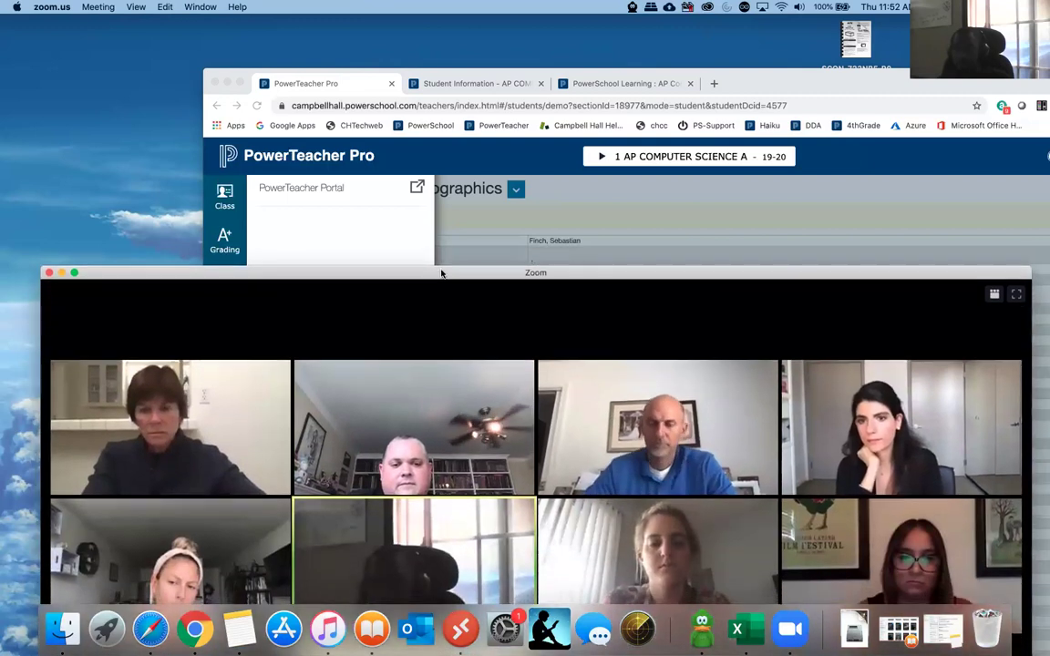
{"action": "double_click", "coordinate": [189, 277]}
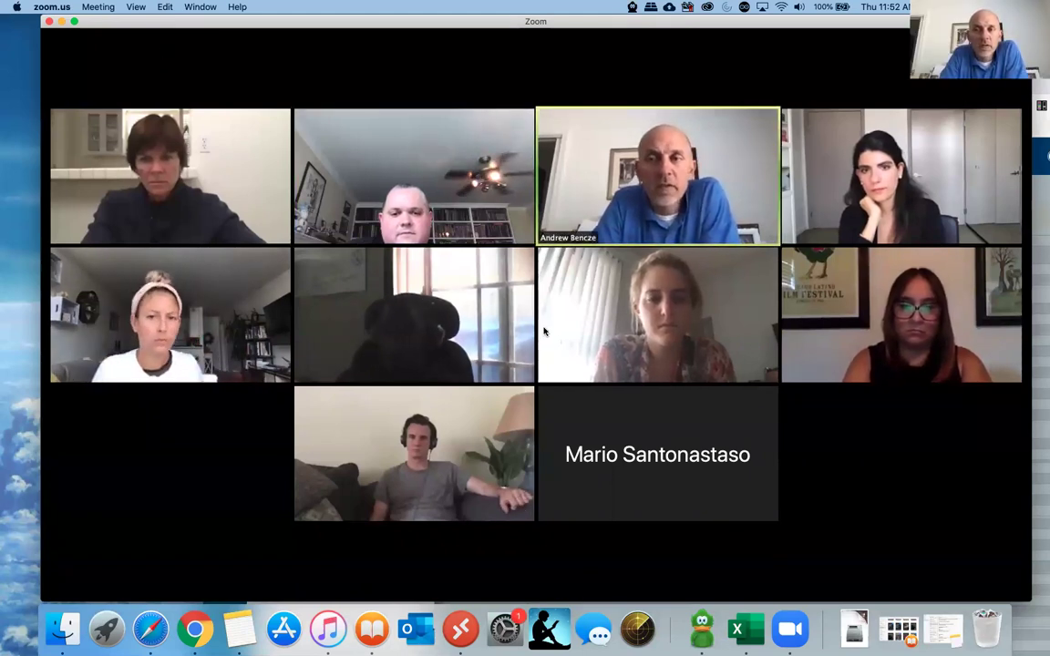
{"action": "double_click", "coordinate": [653, 38]}
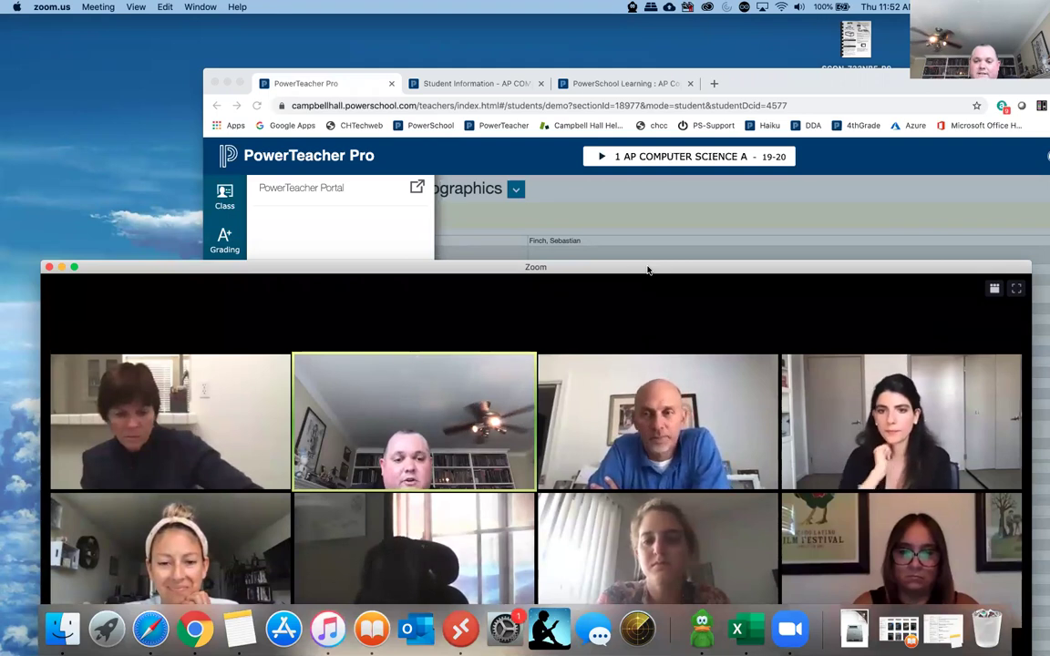
{"action": "left_click_drag", "start_coordinate": [648, 270], "coordinate": [650, 67]}
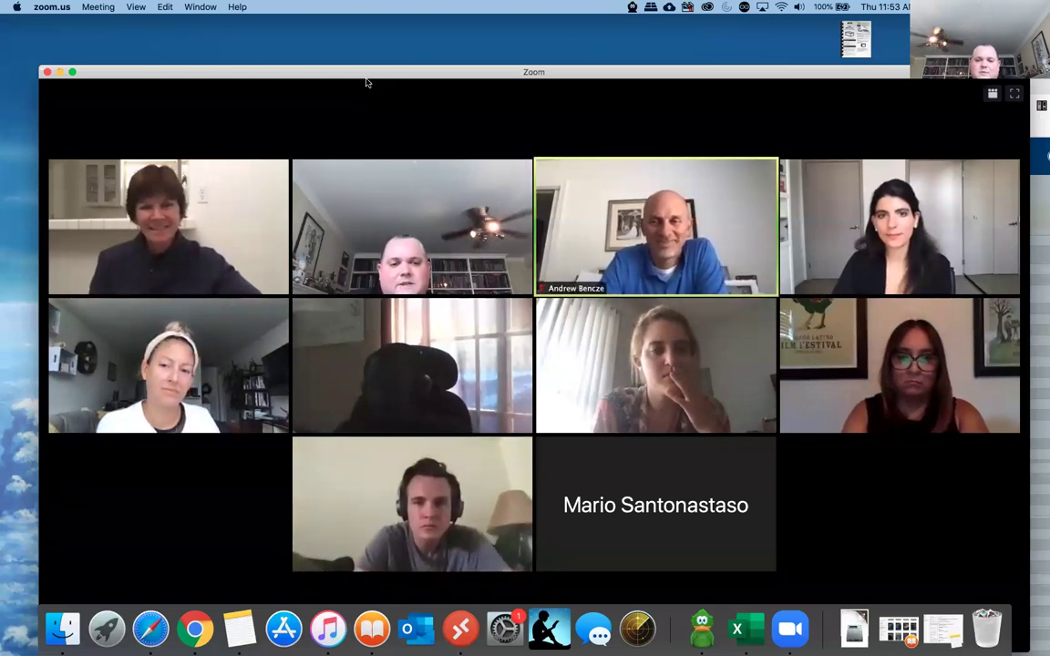
{"action": "left_click_drag", "start_coordinate": [640, 77], "coordinate": [624, 27]}
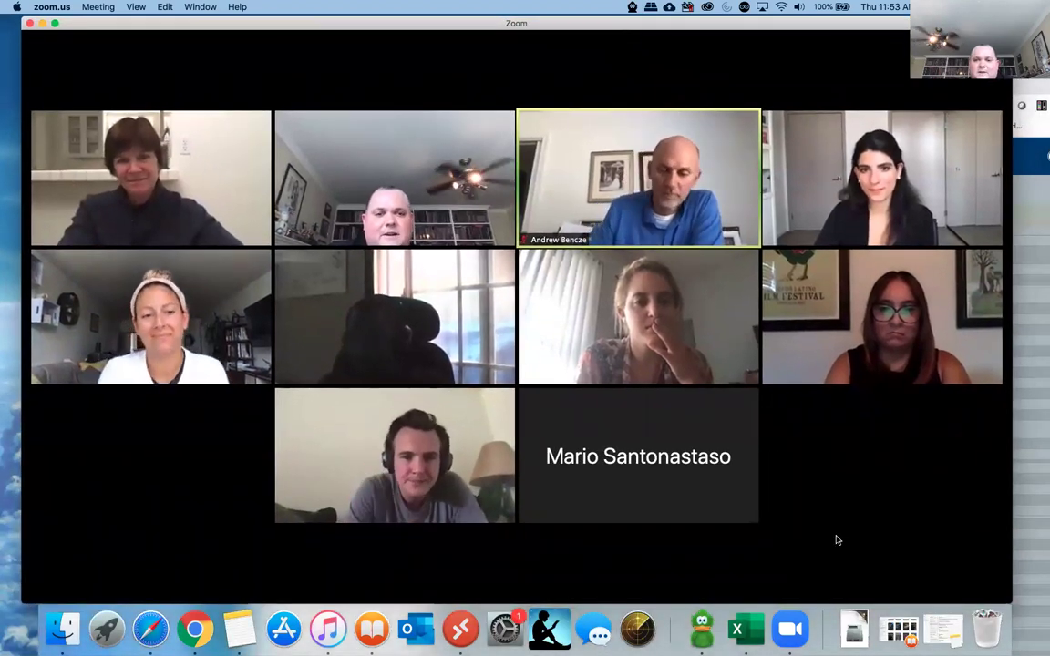